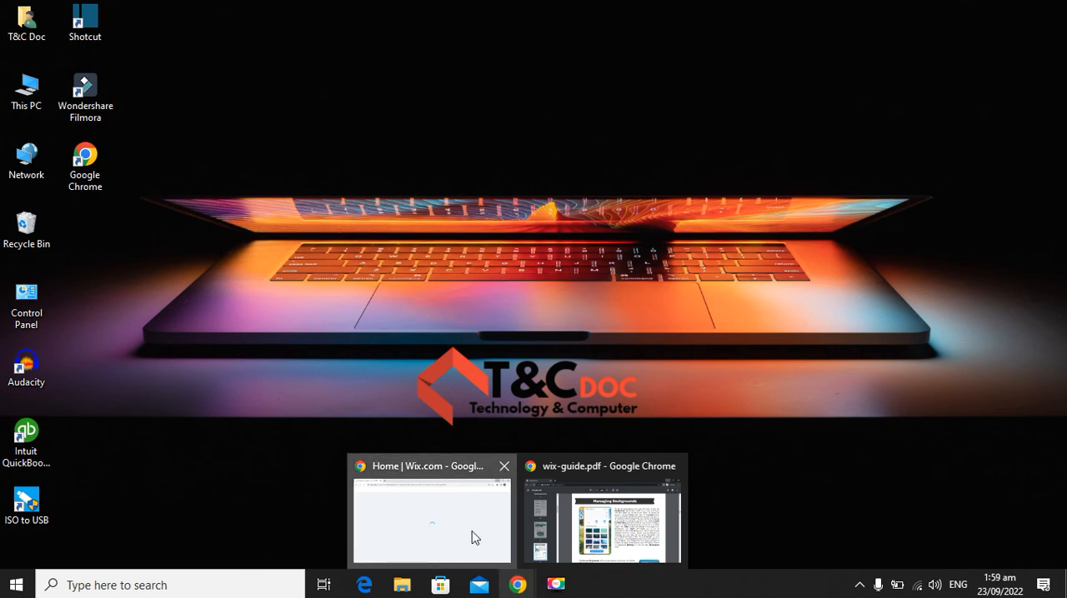
Switch to the Wix dashboard in Chrome and open the Emaan School site for editing.
click(474, 538)
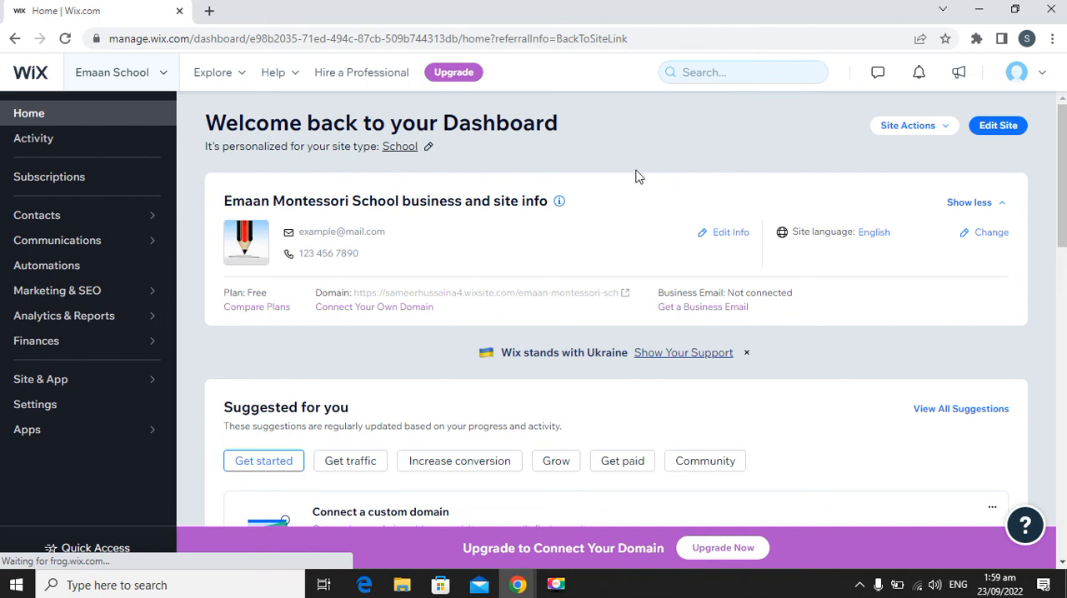
click(998, 126)
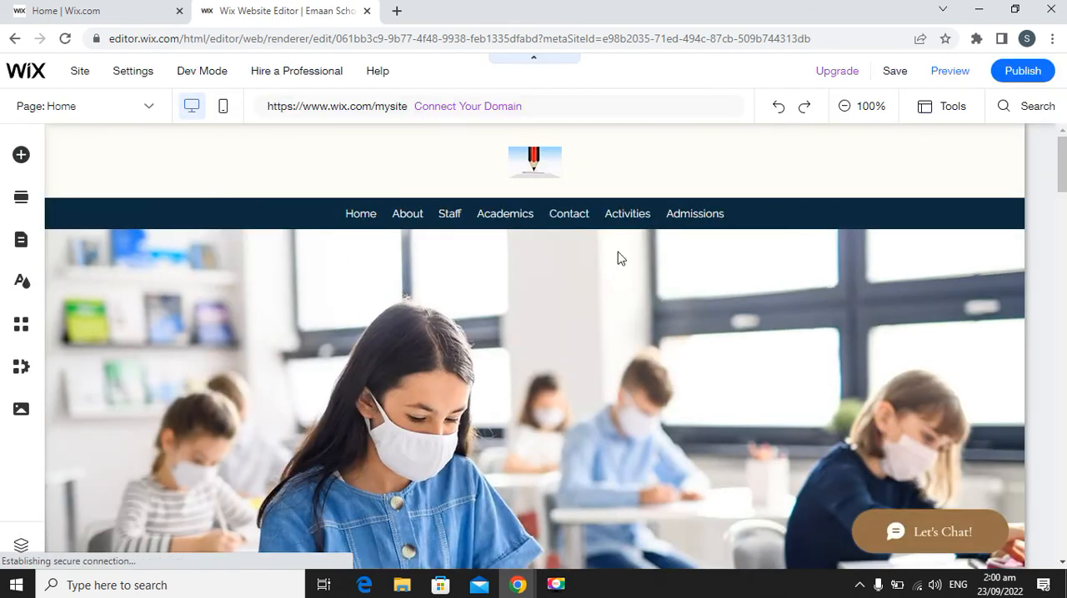
Look through the home page's sections from the header down to the footer and back up.
scroll(618, 262, down, 2)
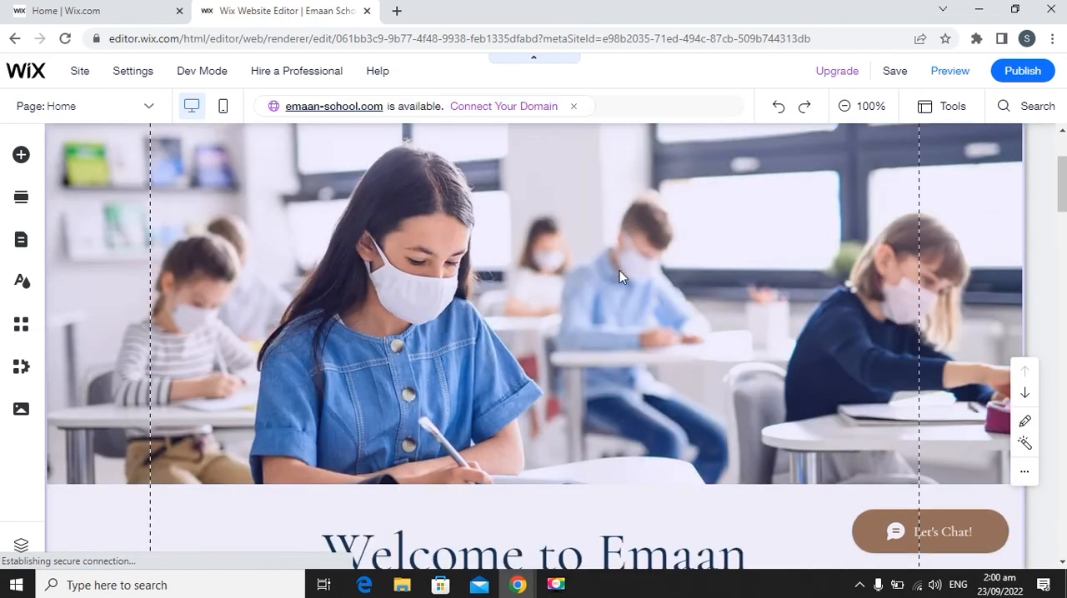
scroll(619, 270, down, 4)
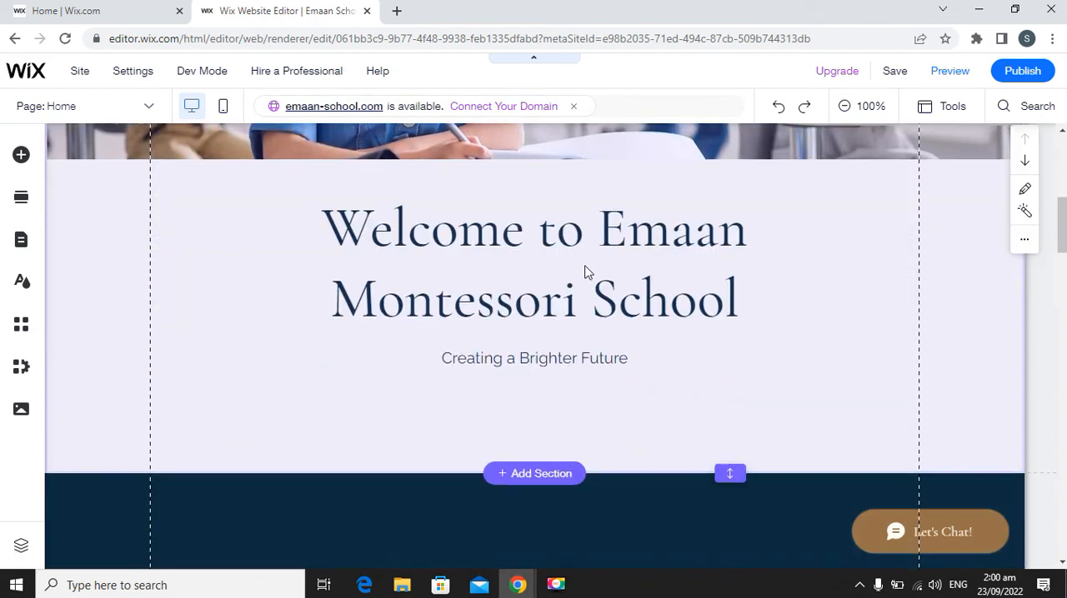
scroll(585, 272, down, 10)
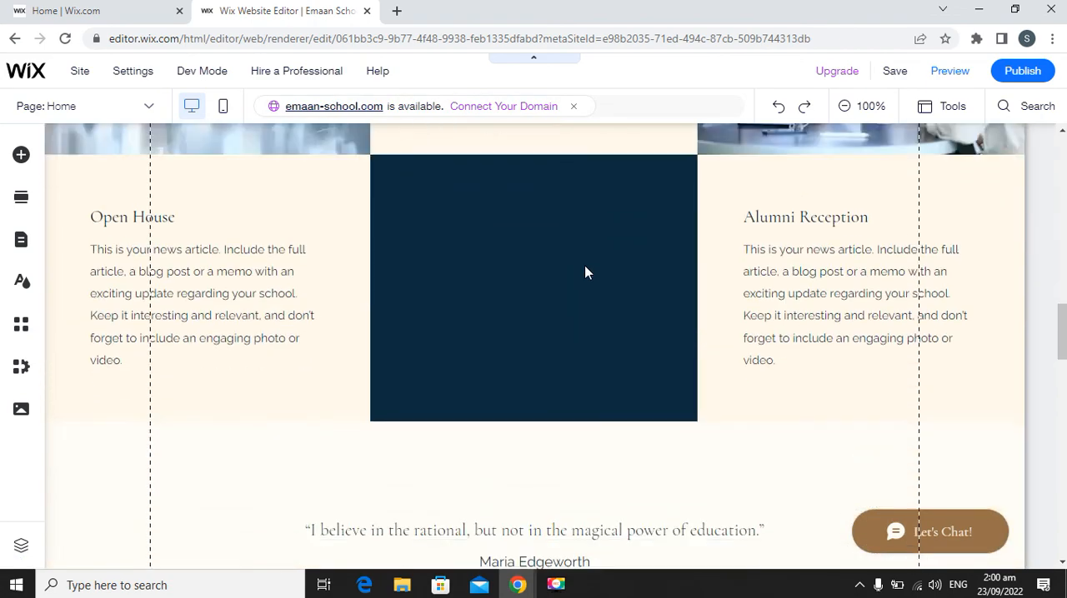
scroll(585, 271, down, 8)
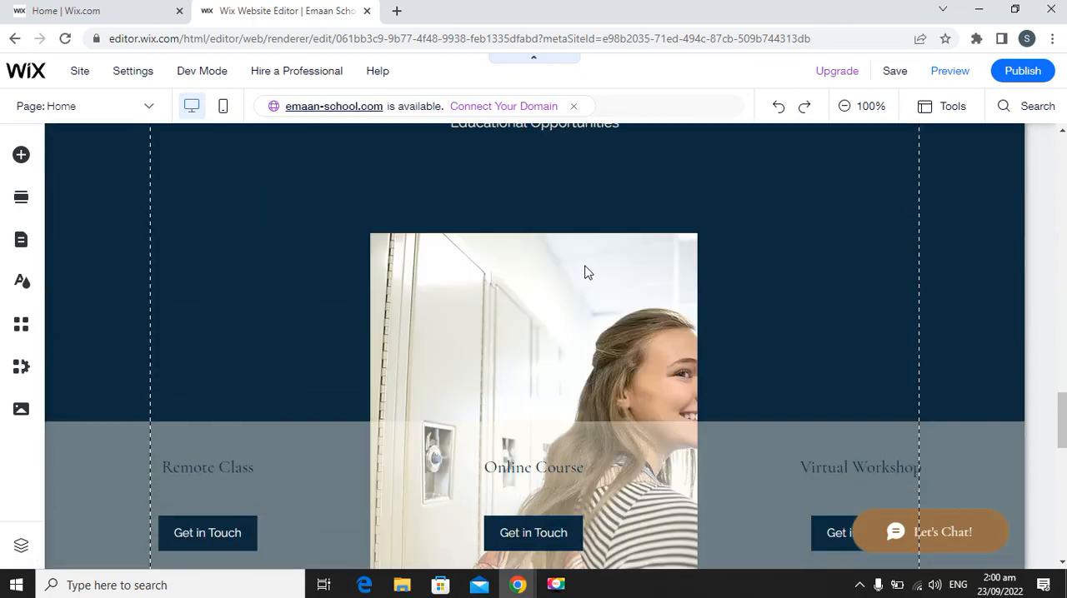
scroll(584, 267, down, 2)
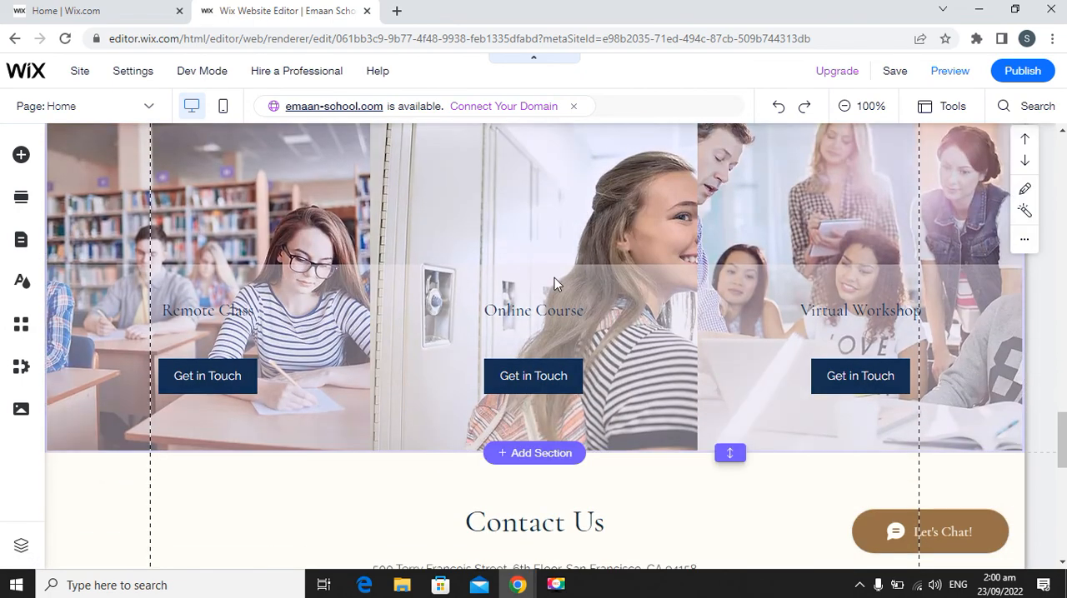
scroll(583, 283, down, 3)
scroll(699, 307, down, 1)
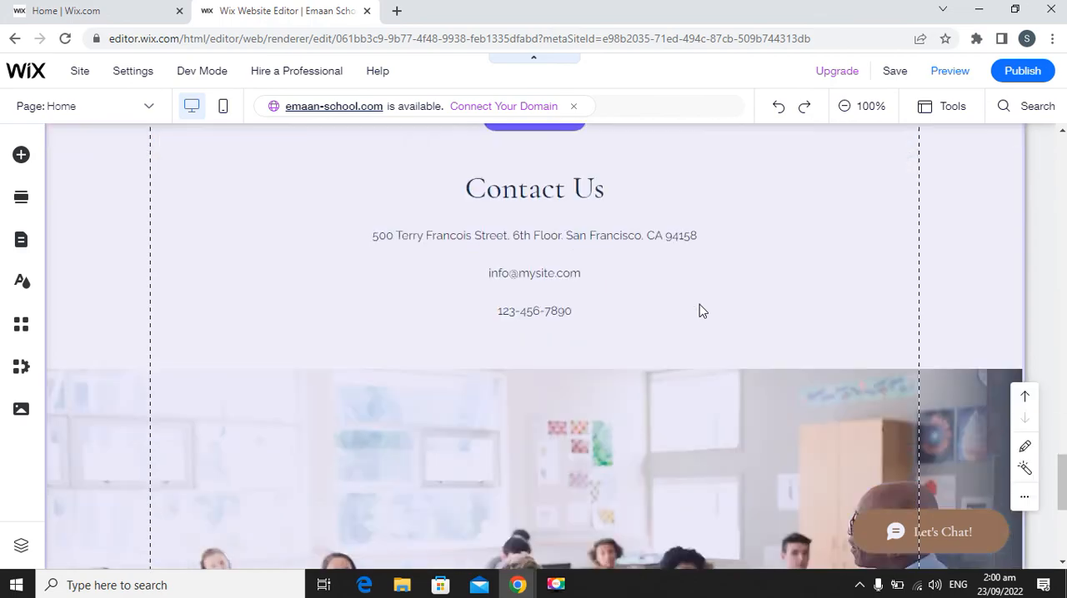
scroll(698, 310, down, 4)
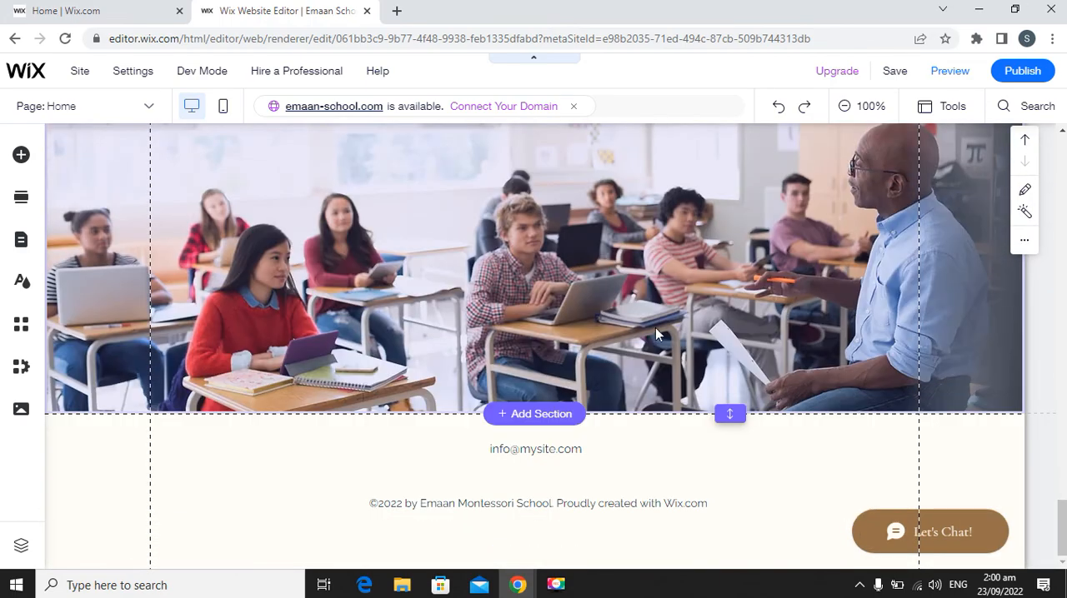
scroll(655, 327, up, 15)
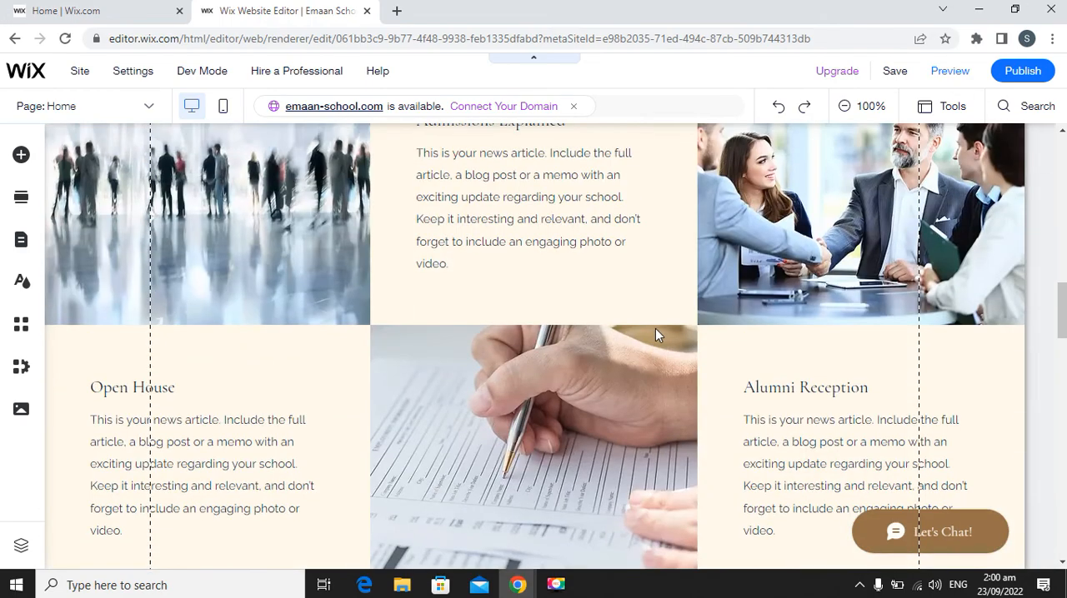
scroll(655, 328, up, 10)
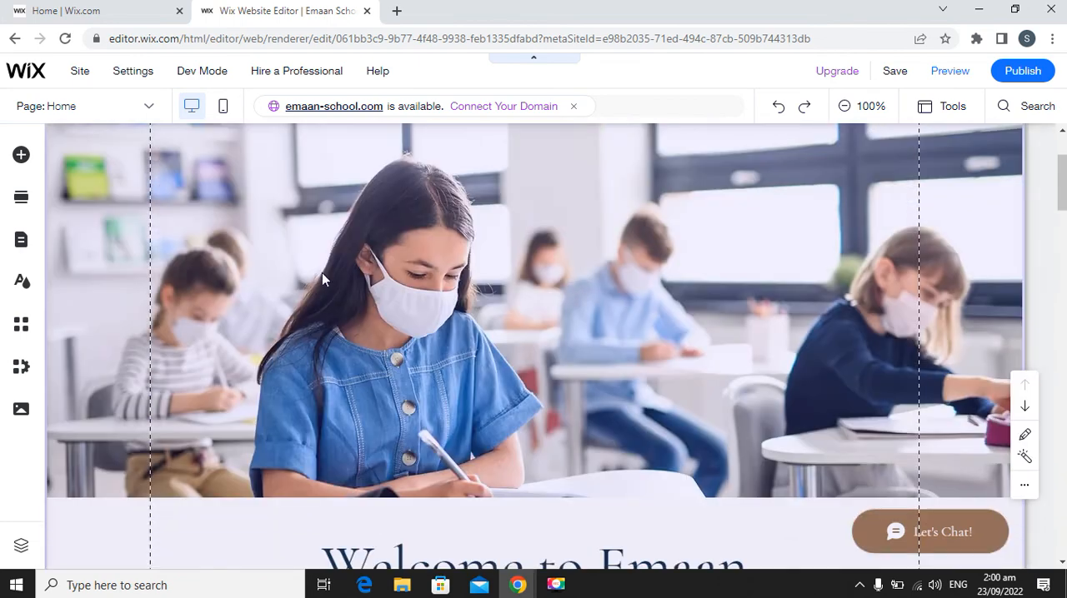
scroll(322, 273, up, 2)
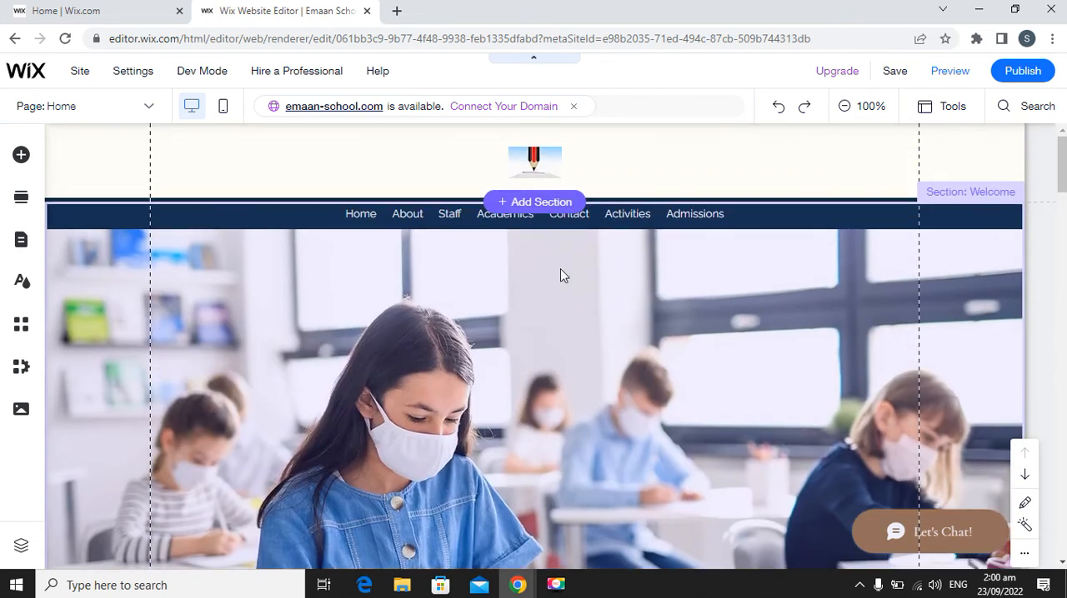
scroll(533, 303, down, 4)
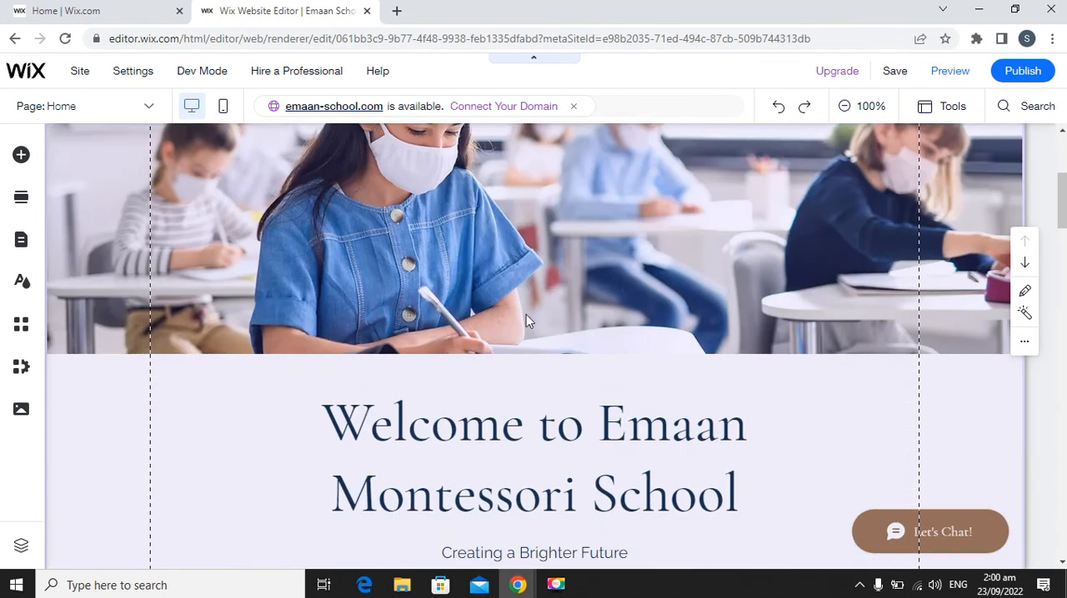
scroll(600, 340, up, 4)
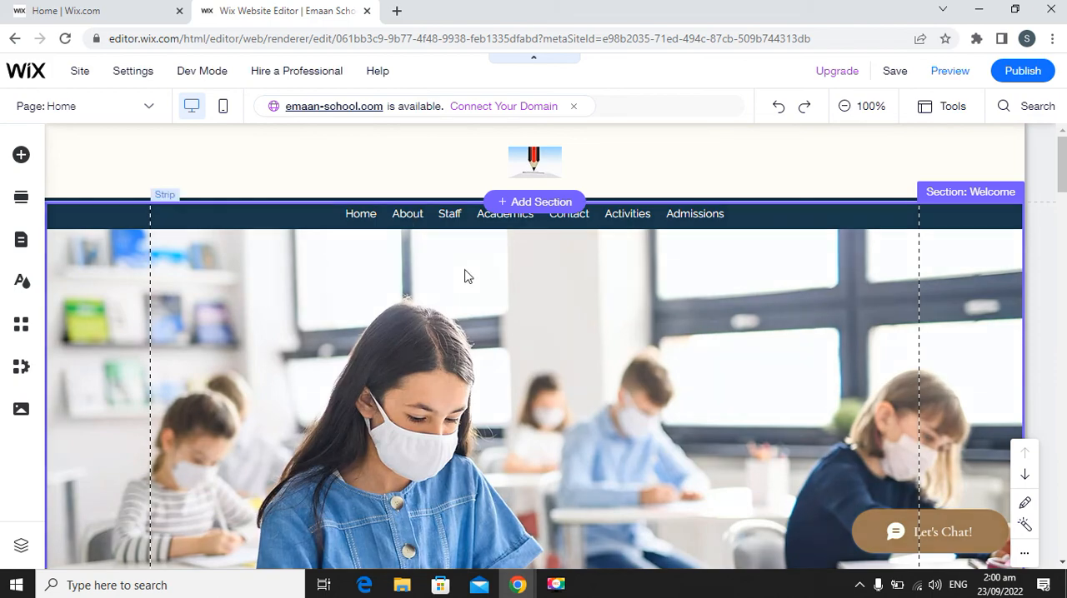
Move the "Welcome to Emaan Montessori School" heading a little to the left and undo the move.
scroll(516, 272, down, 2)
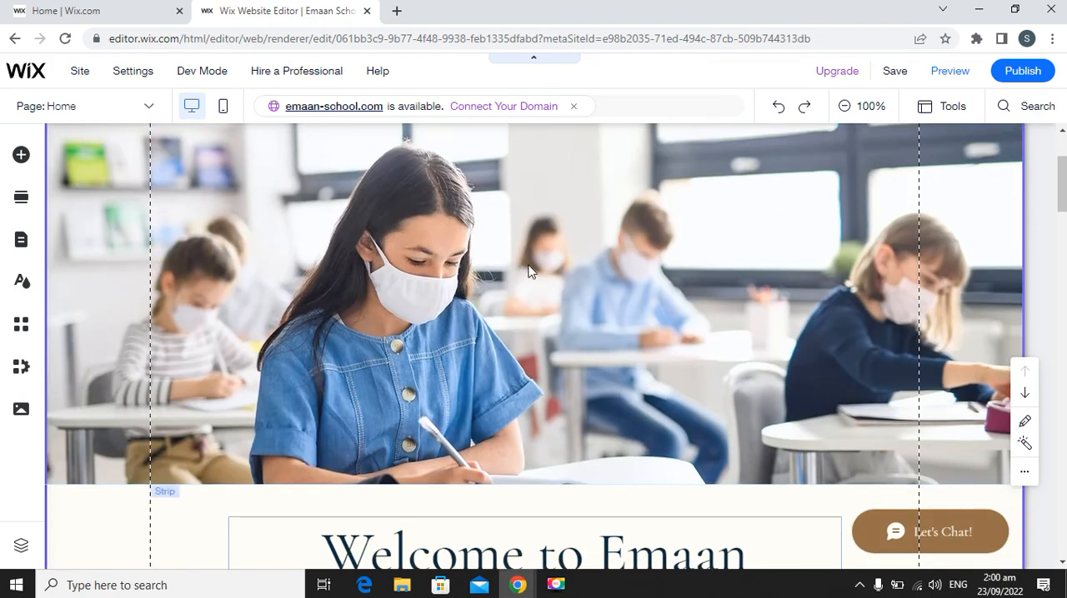
scroll(528, 271, down, 2)
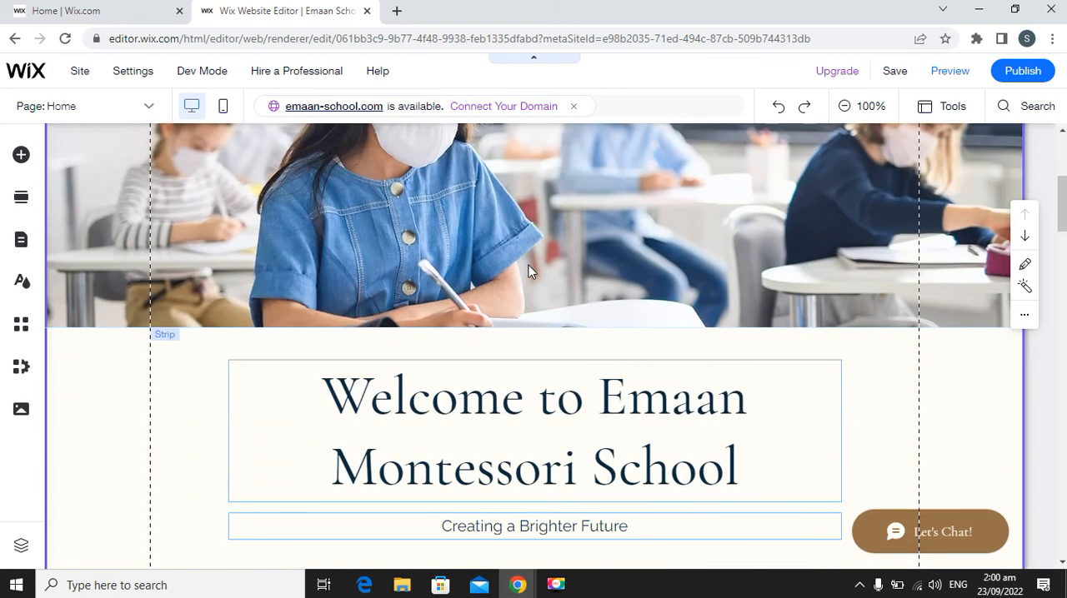
click(358, 394)
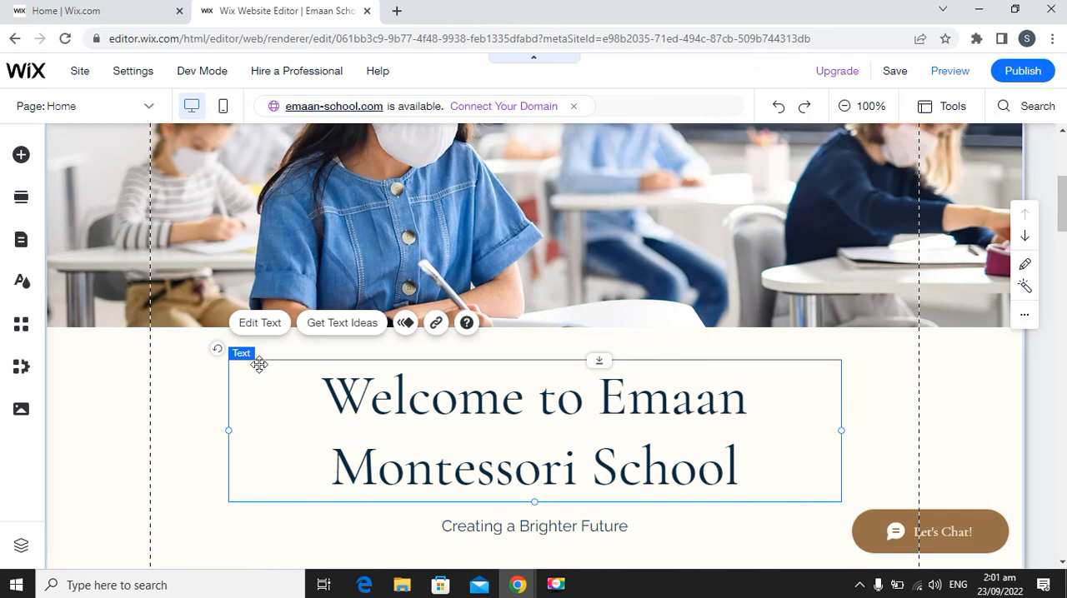
drag(258, 362, 271, 363)
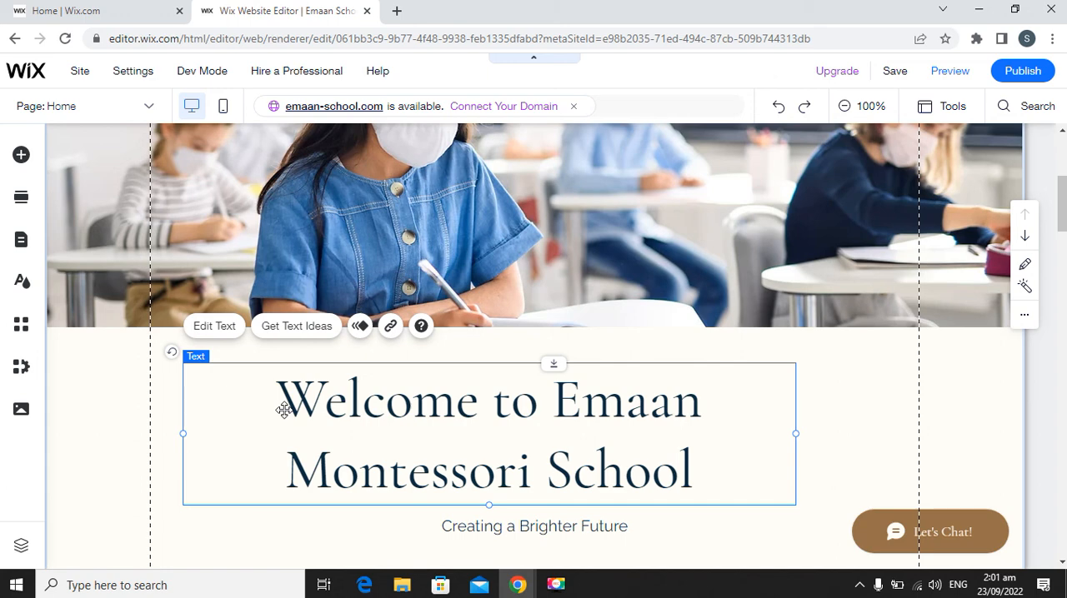
key(ctrl+z)
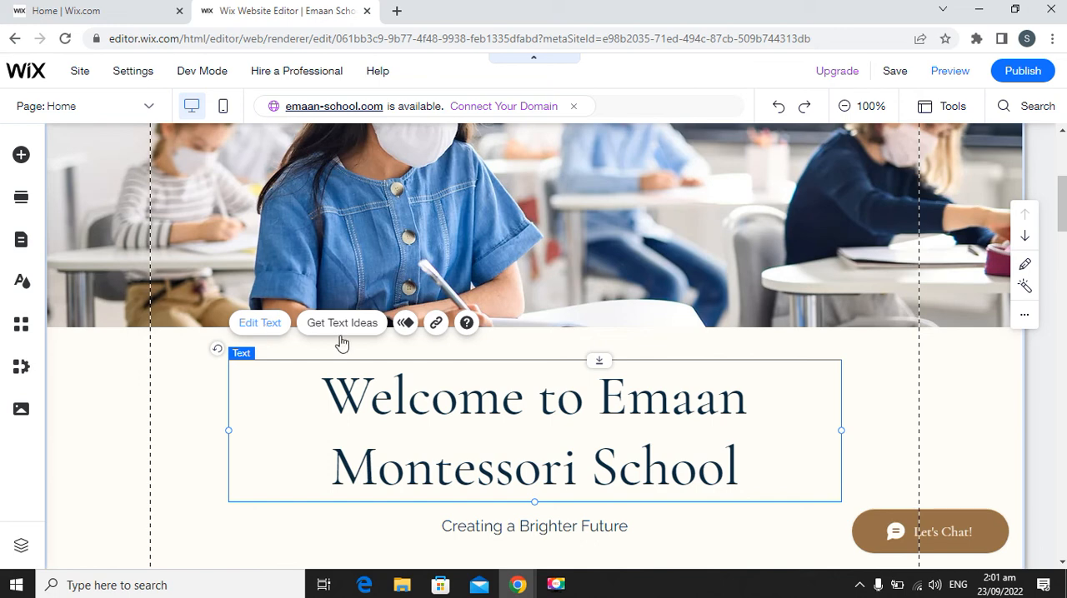
Apply the Heading 1 theme to the "Welcome to Emaan Montessori School" text.
click(265, 331)
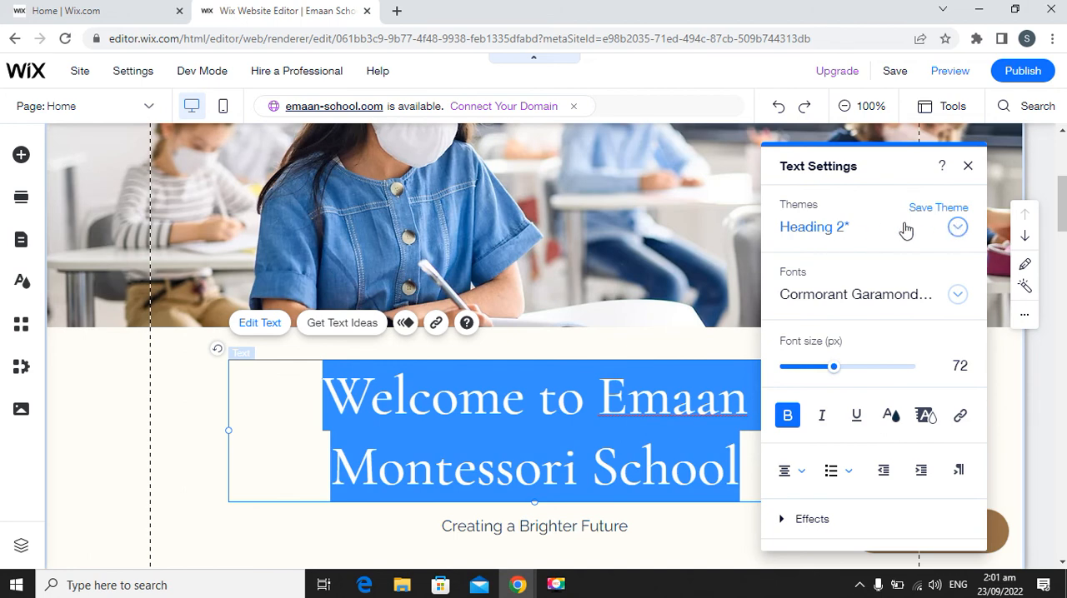
click(959, 230)
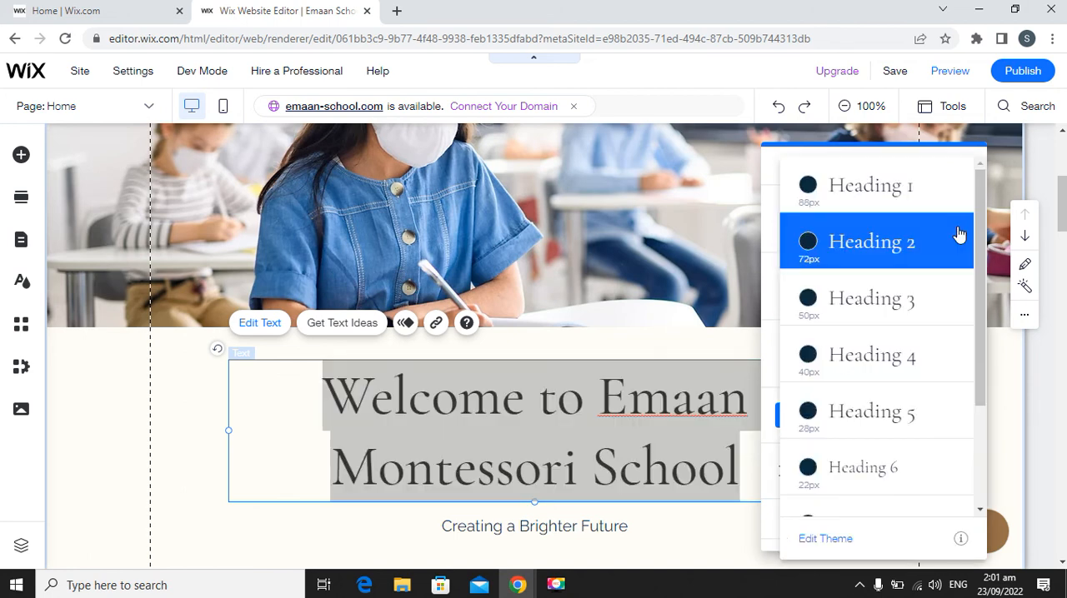
click(906, 198)
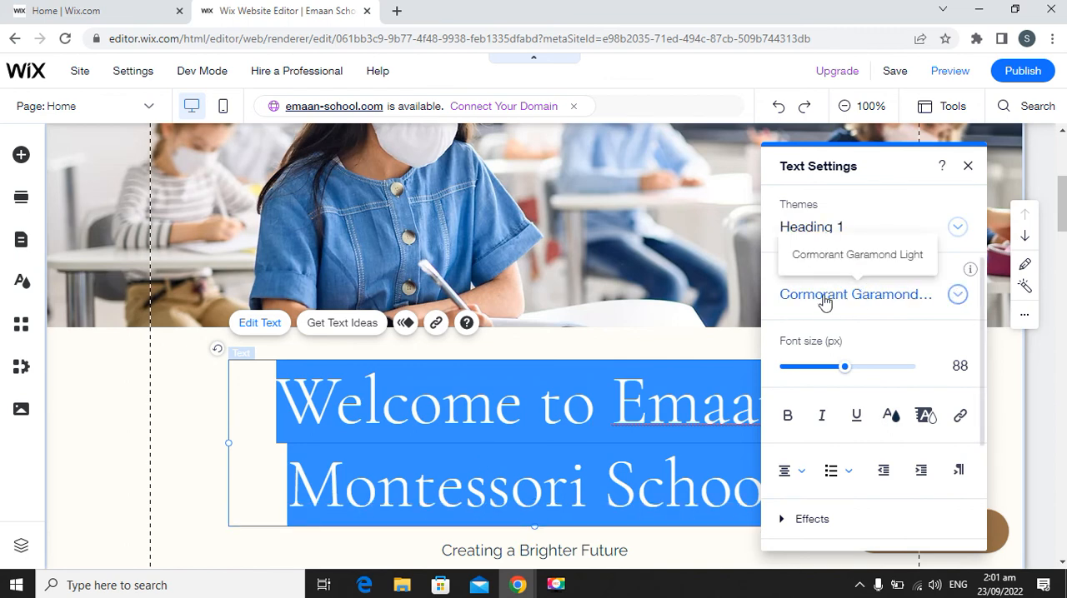
Set the welcome heading's font to Bodoni Poster.
click(957, 297)
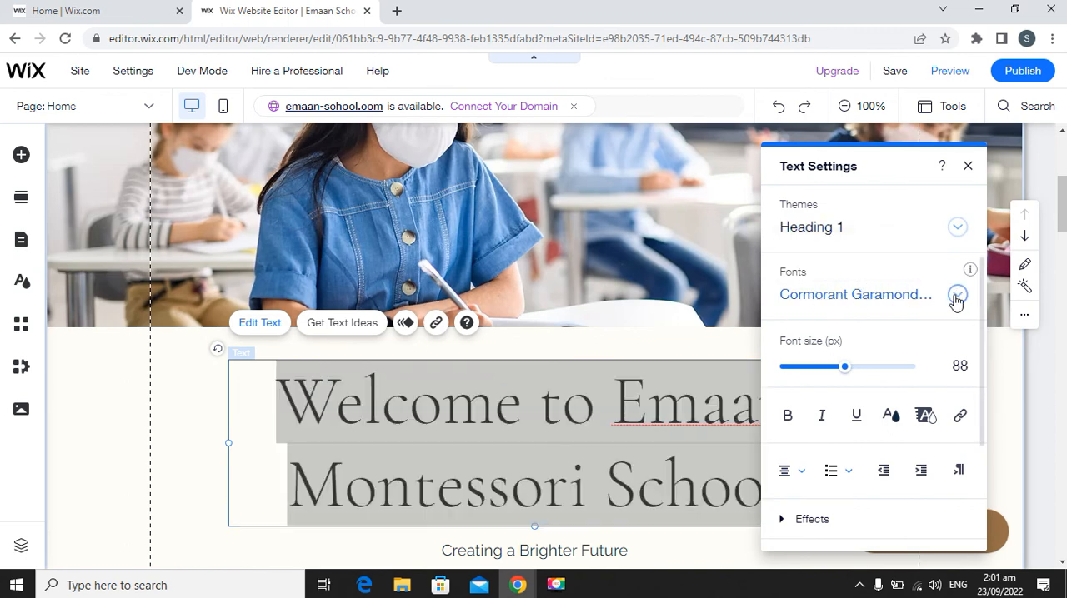
click(956, 296)
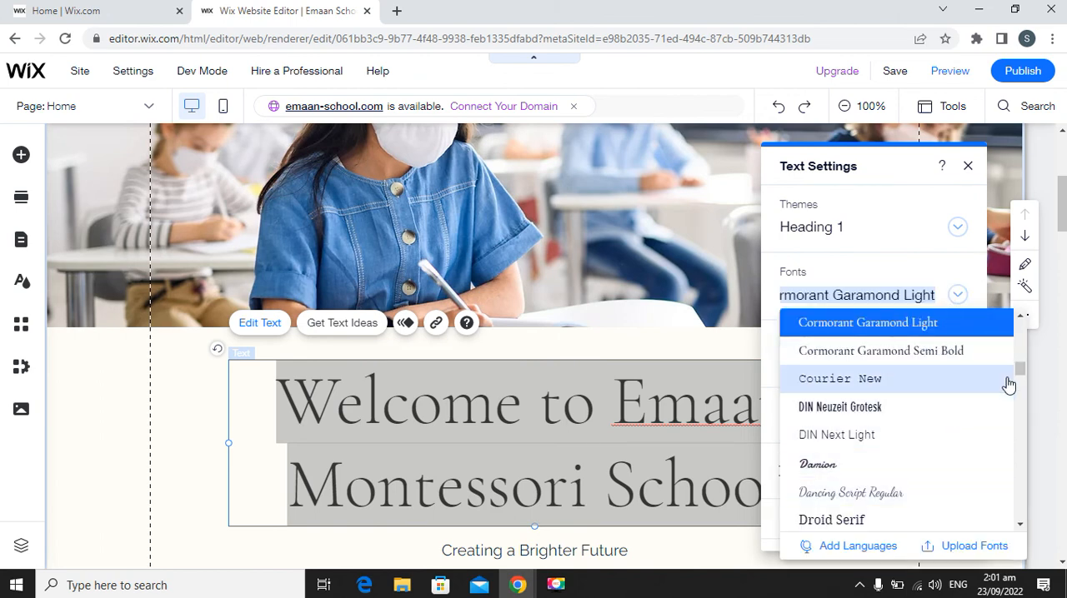
drag(1022, 375, 1022, 355)
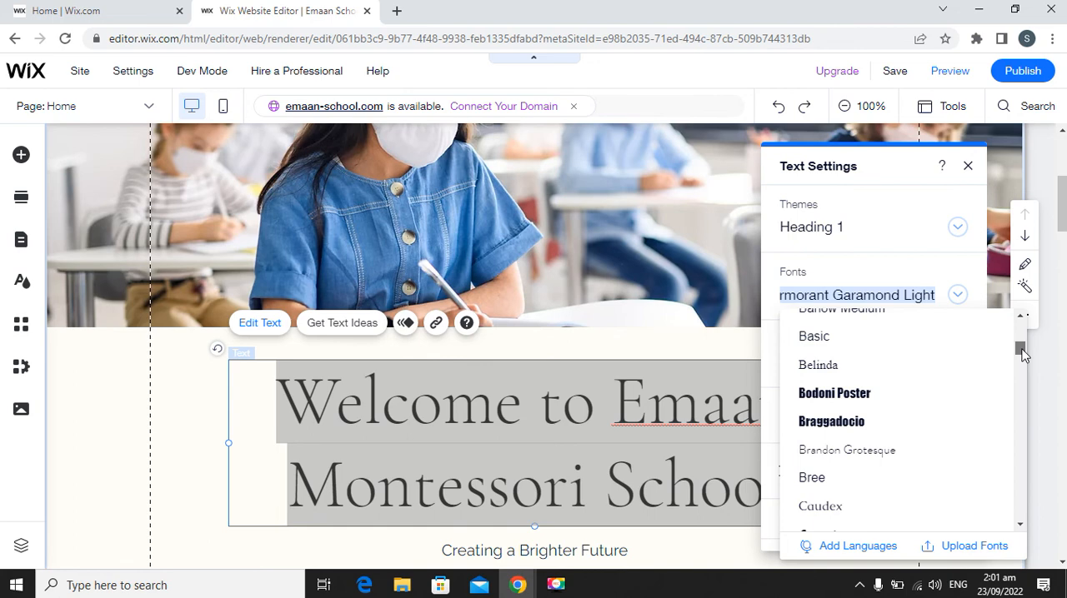
click(871, 399)
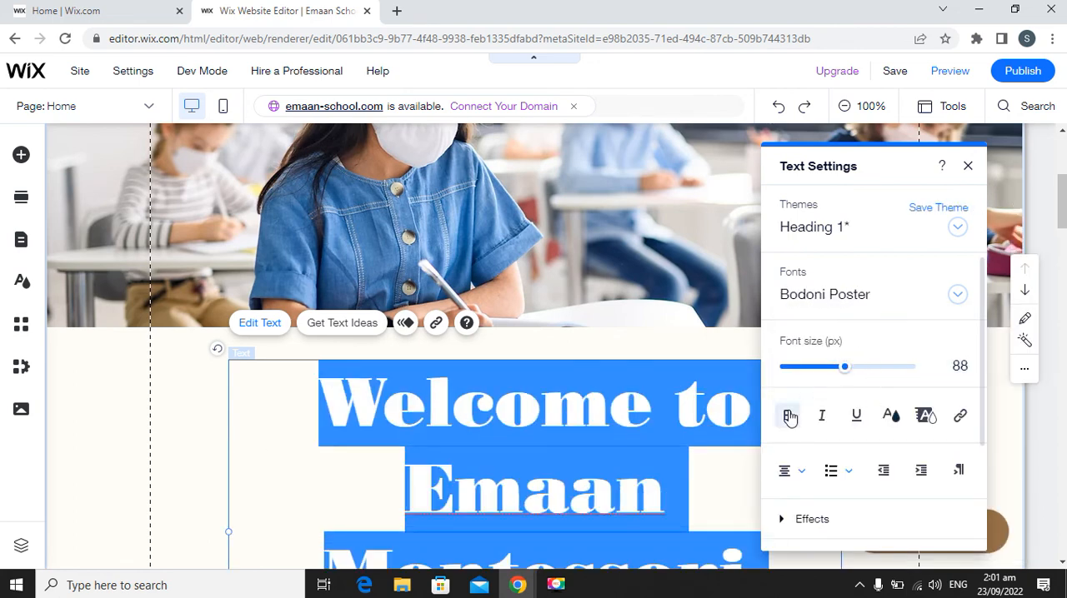
Change the welcome heading's font to Anton.
click(957, 297)
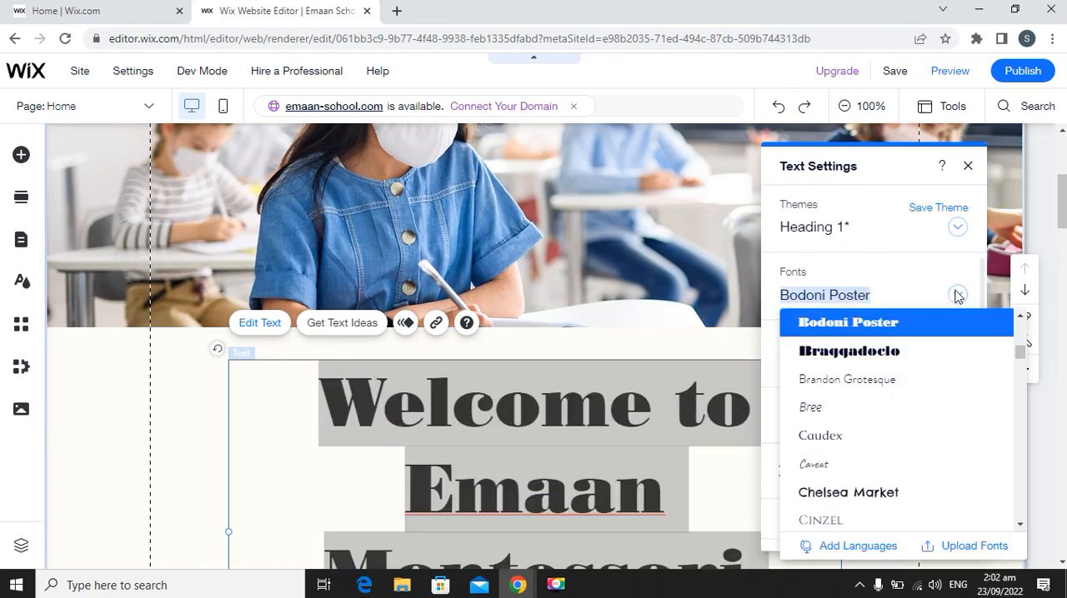
scroll(914, 395, up, 3)
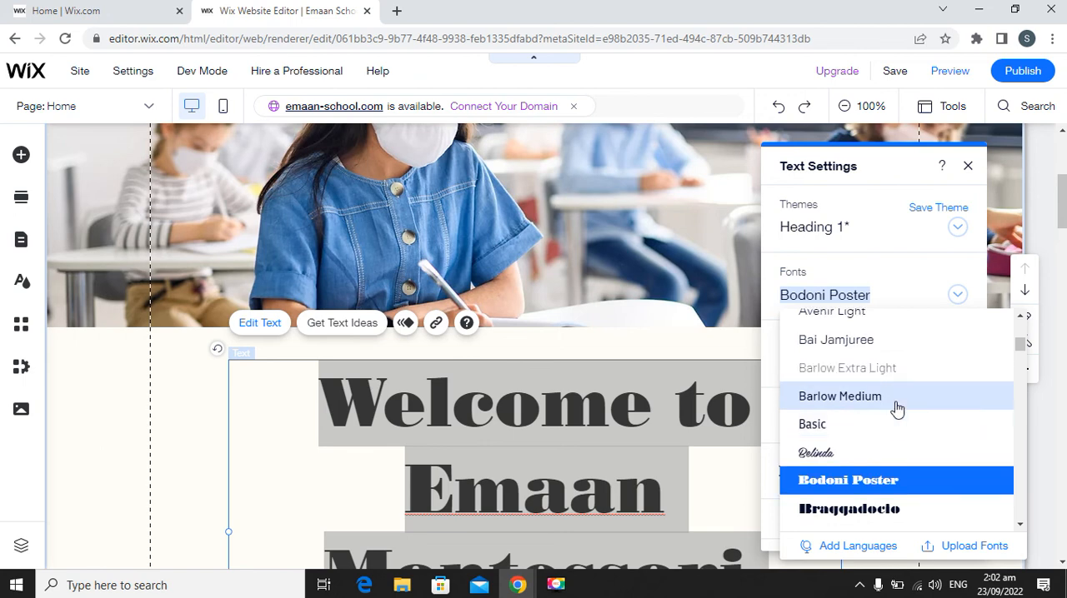
scroll(893, 408, up, 5)
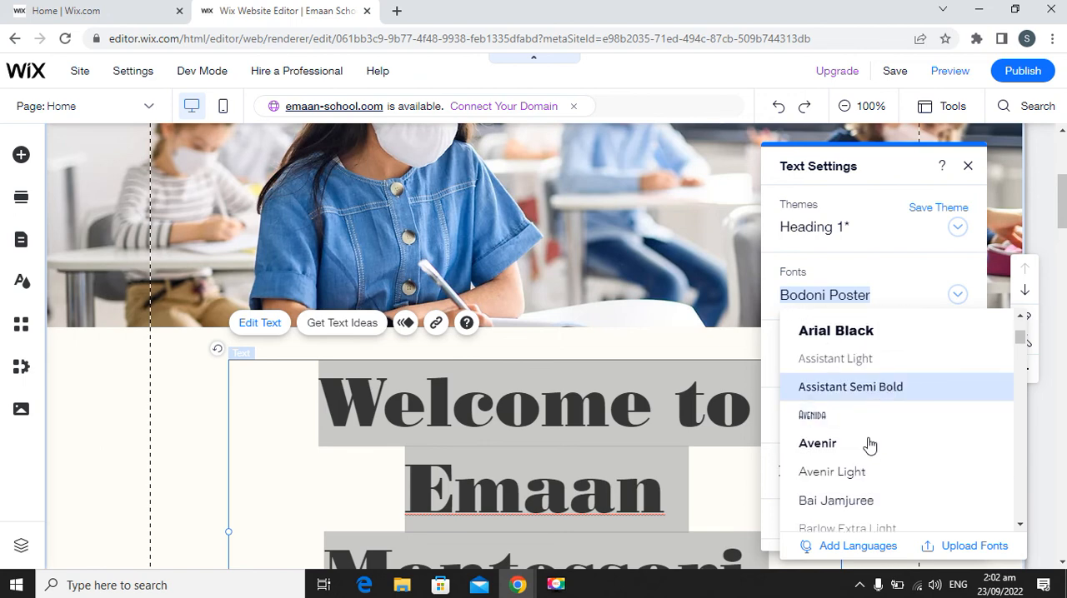
scroll(893, 360, up, 2)
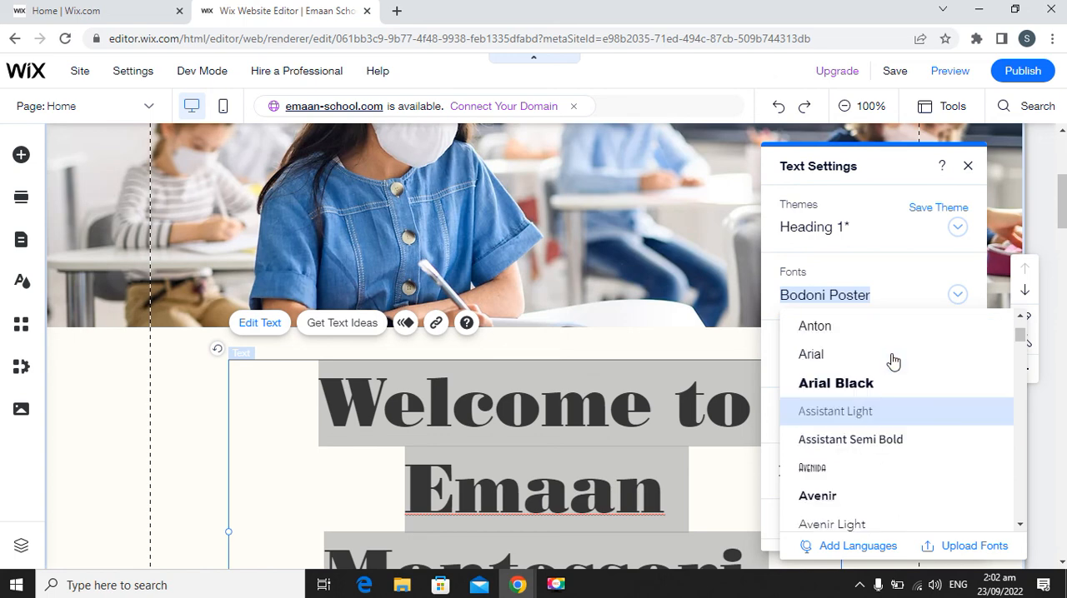
click(868, 354)
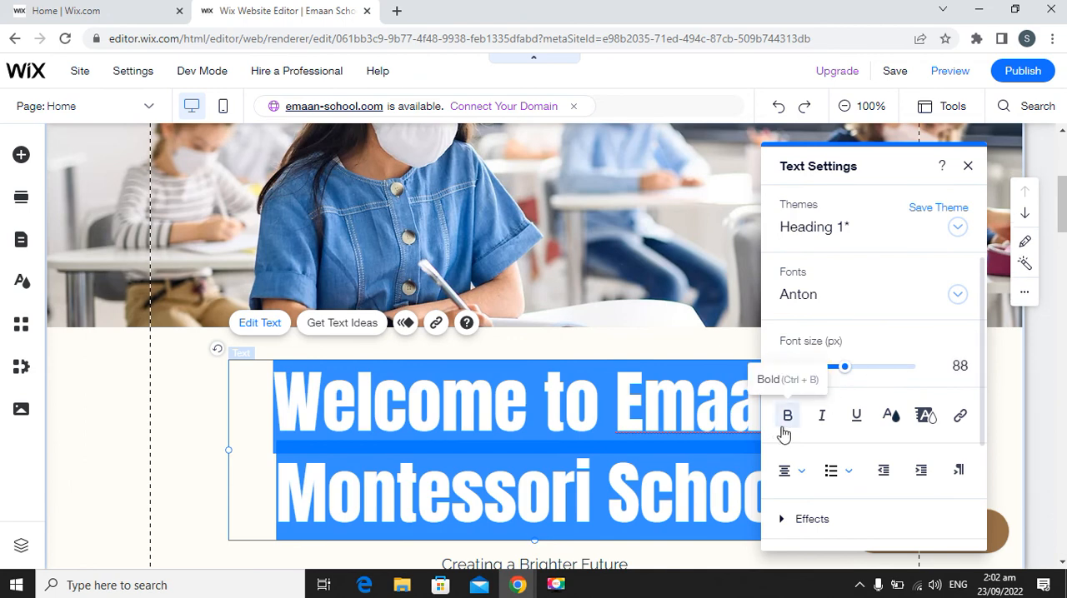
Try text effect H on the welcome heading and reset it to no effect.
scroll(977, 427, down, 2)
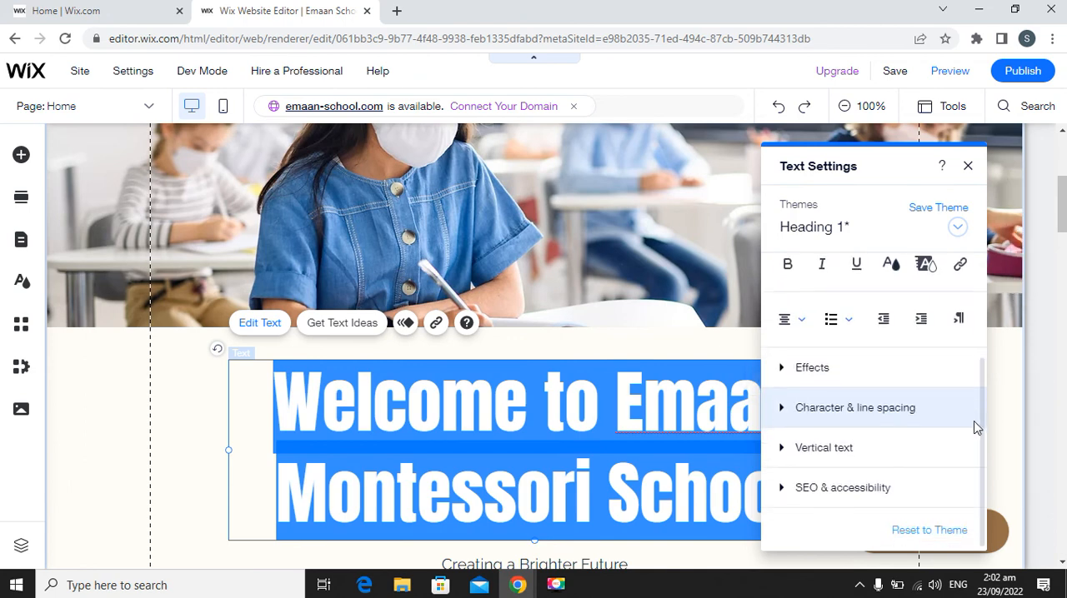
click(782, 369)
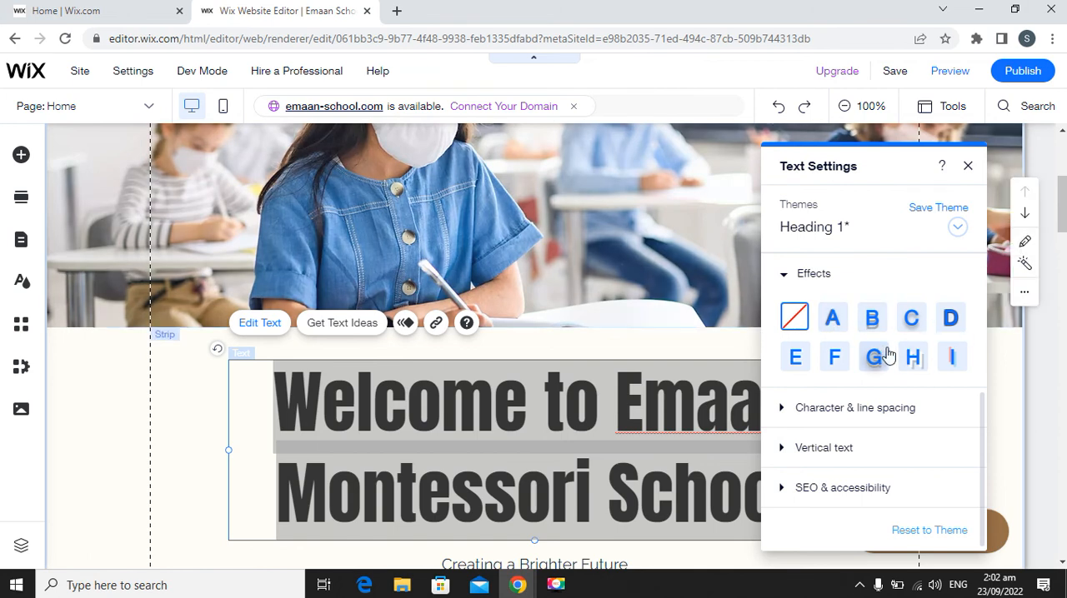
click(917, 365)
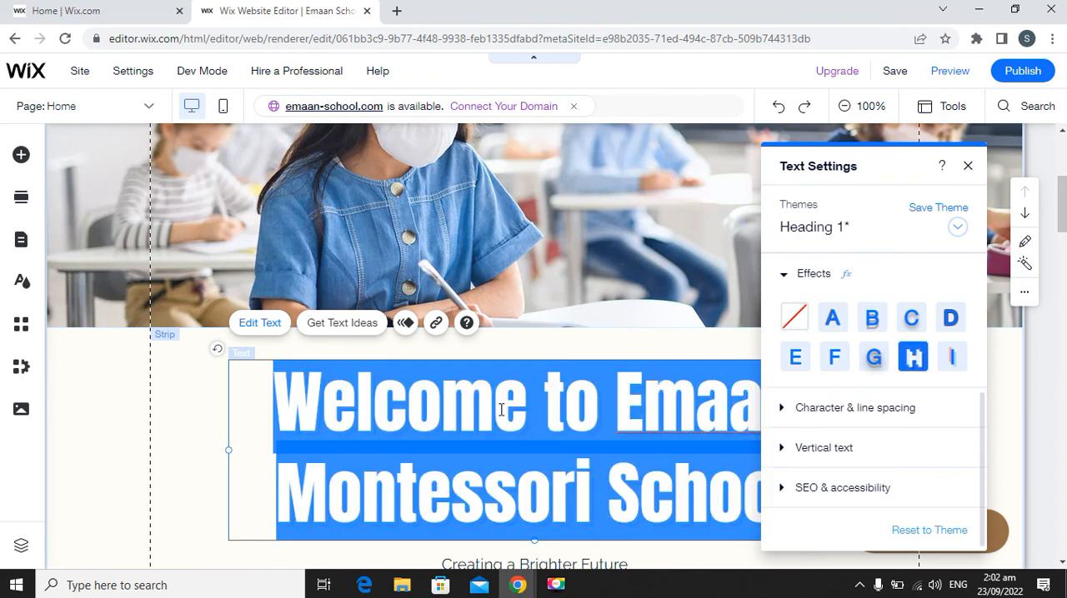
click(795, 318)
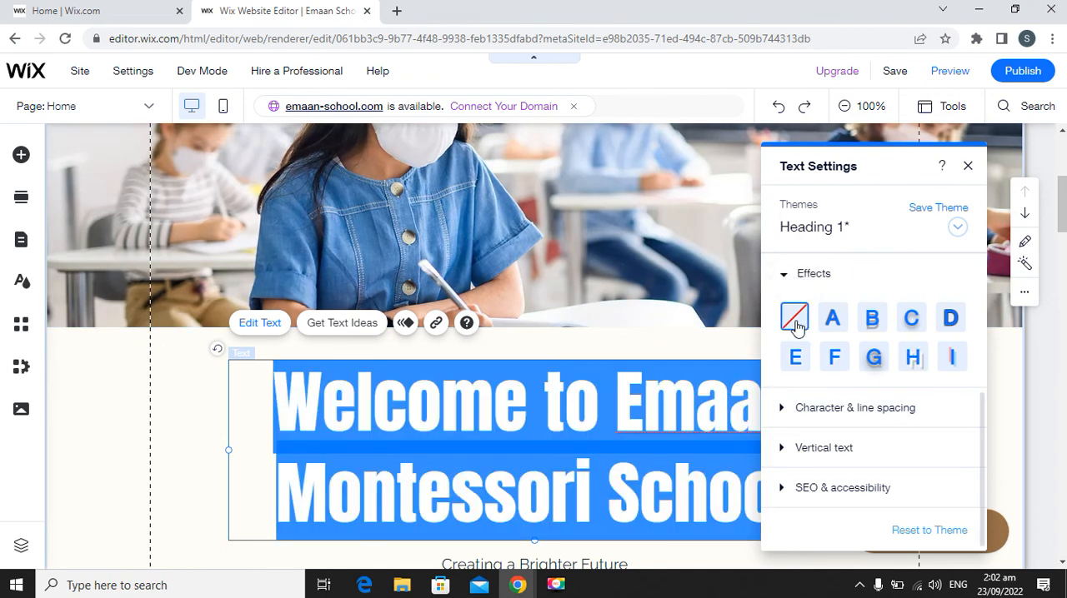
Examine the character and line spacing and vertical text options for the welcome heading.
click(780, 413)
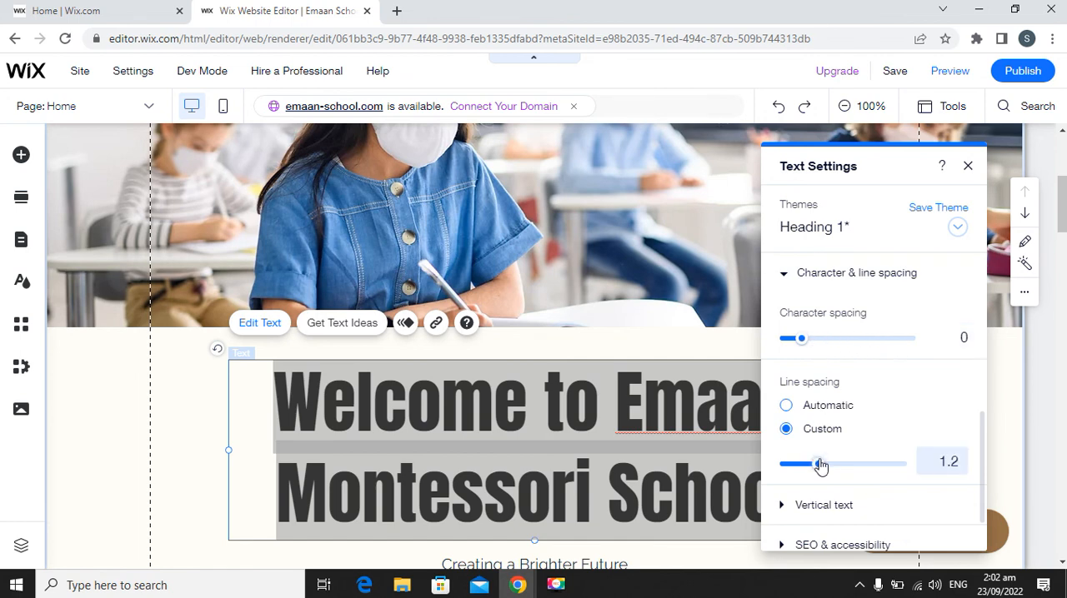
click(784, 280)
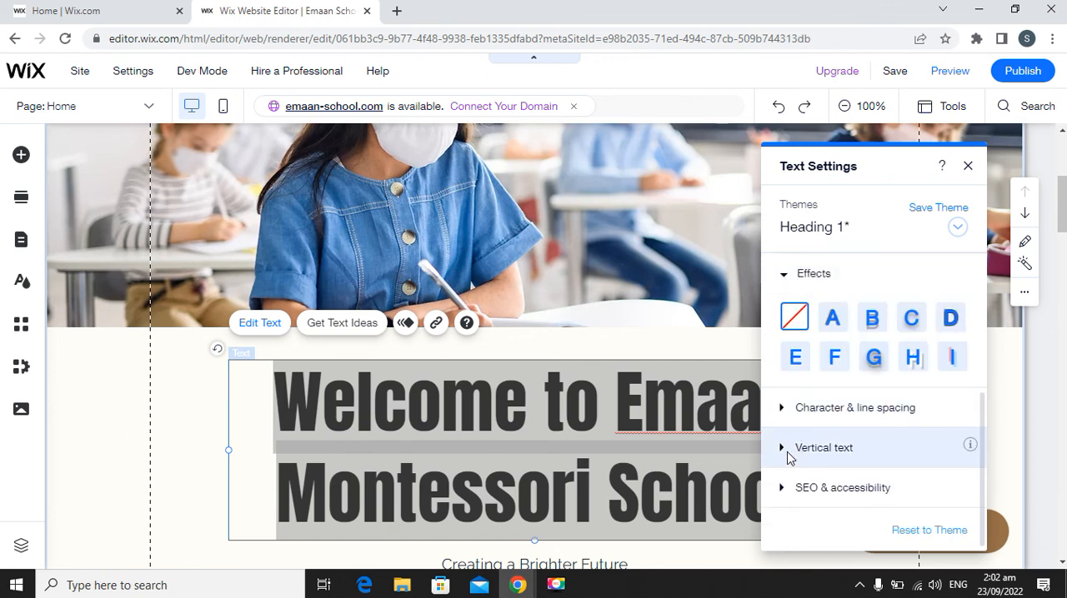
click(789, 453)
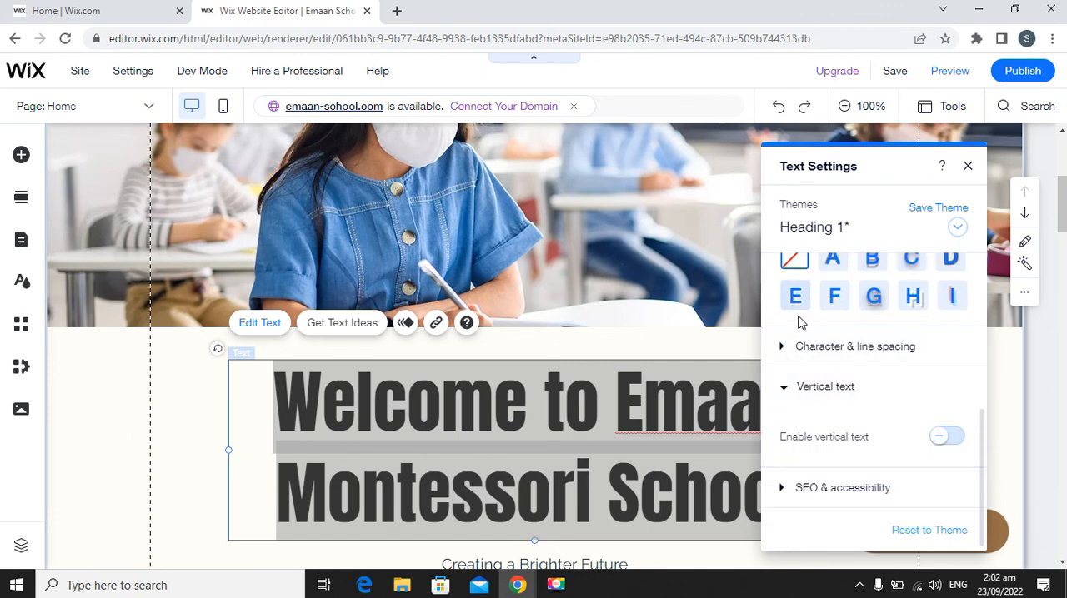
click(788, 390)
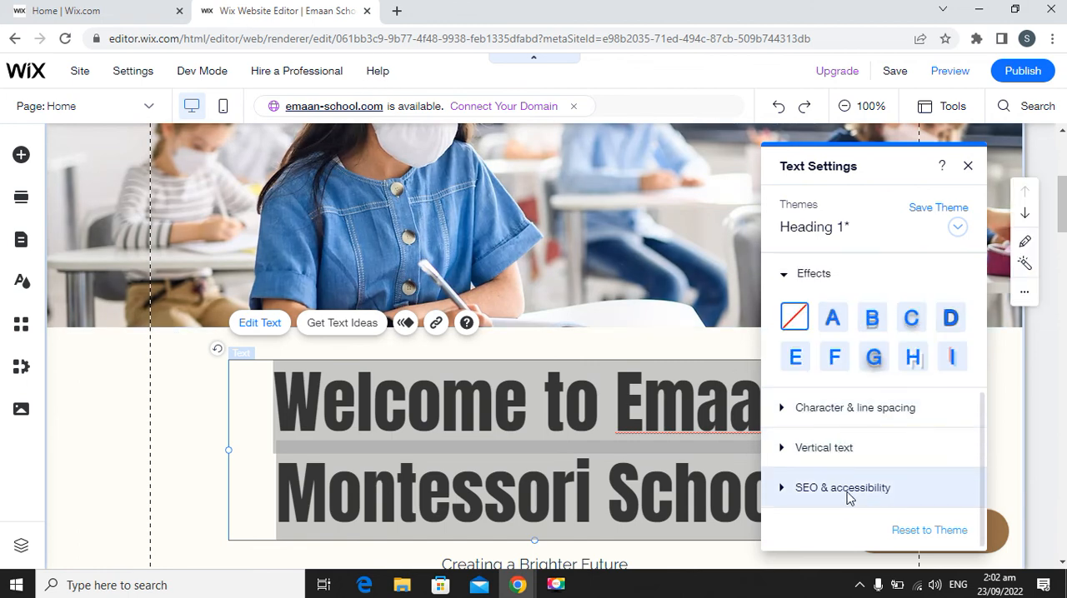
click(968, 168)
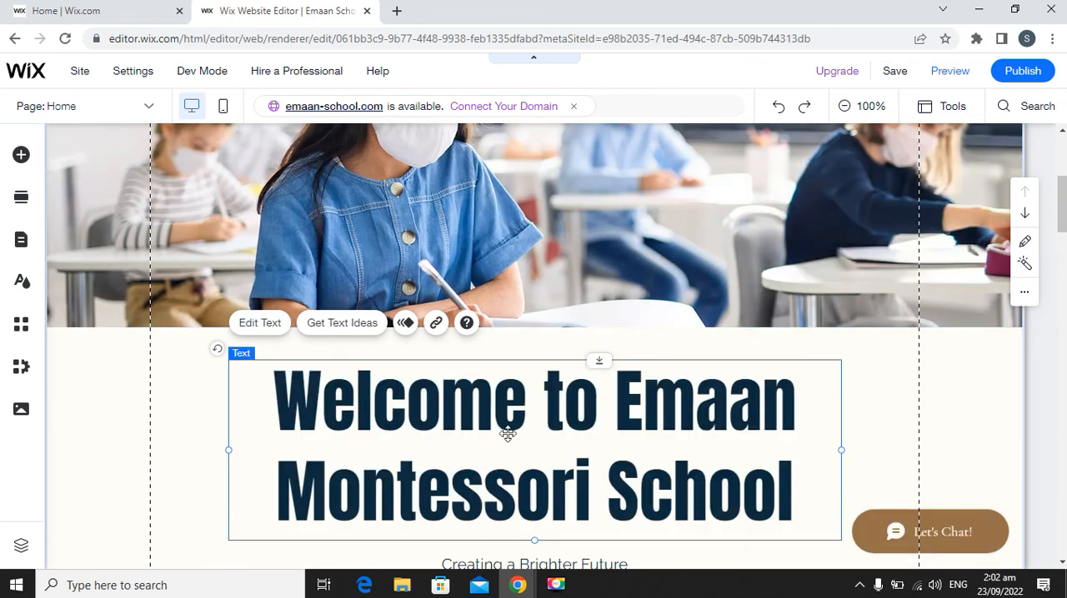
Nudge the welcome heading and the content below it slightly upward, and undo a trial widening of its text box.
scroll(460, 428, down, 2)
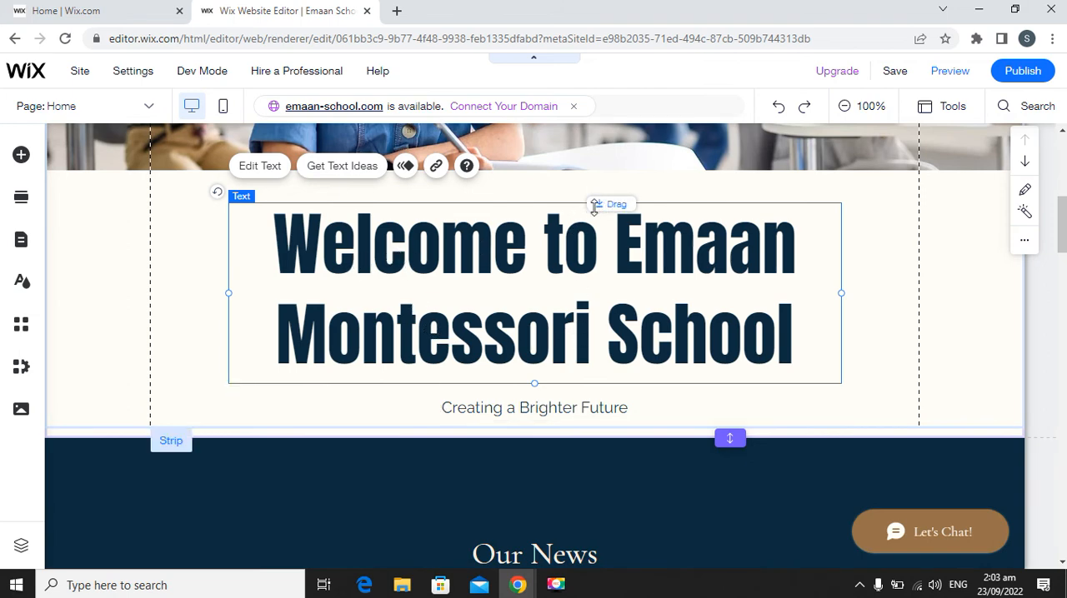
drag(598, 208, 603, 204)
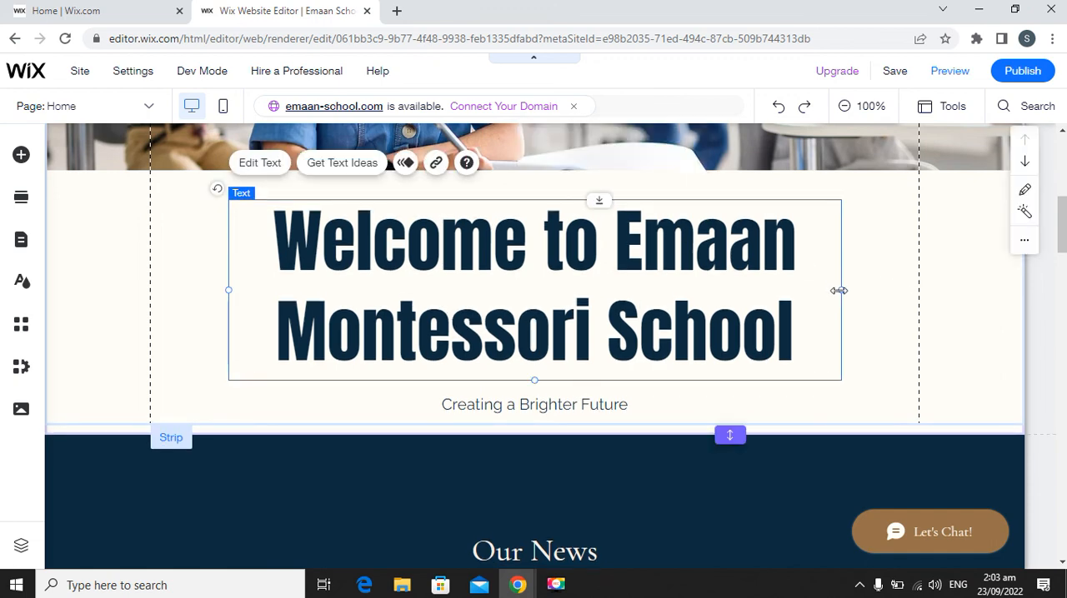
drag(839, 290, 875, 289)
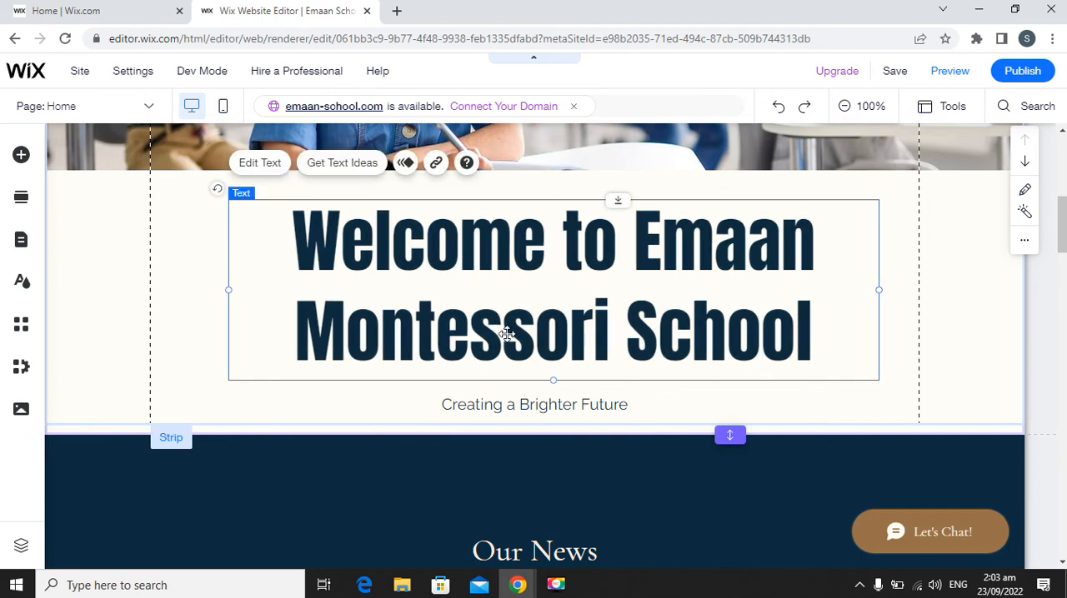
key(ctrl+z)
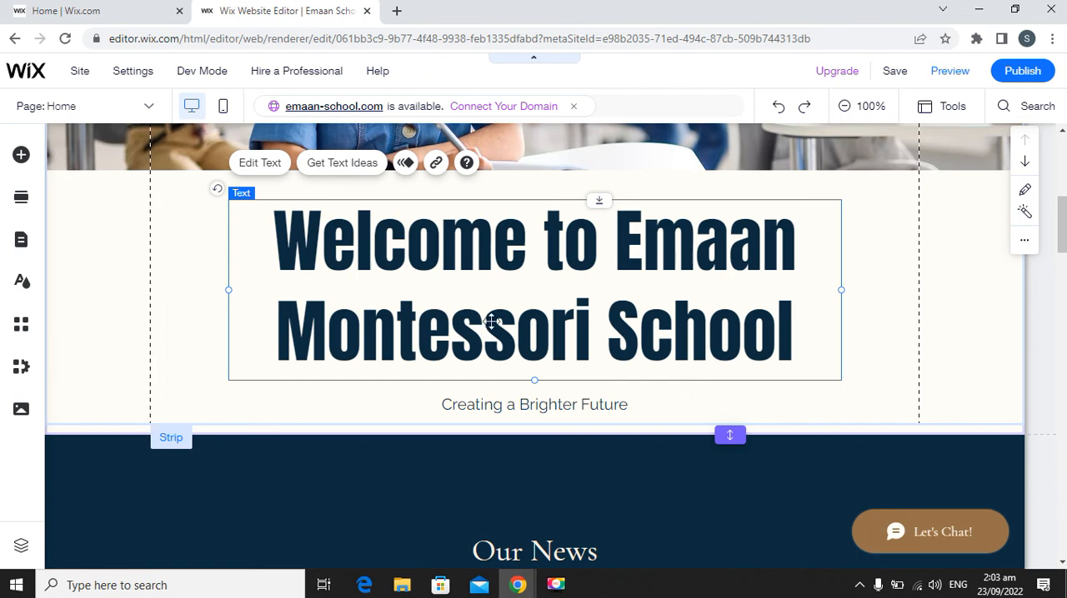
Review the welcome heading's text settings, from theme and font through effects.
double_click(450, 260)
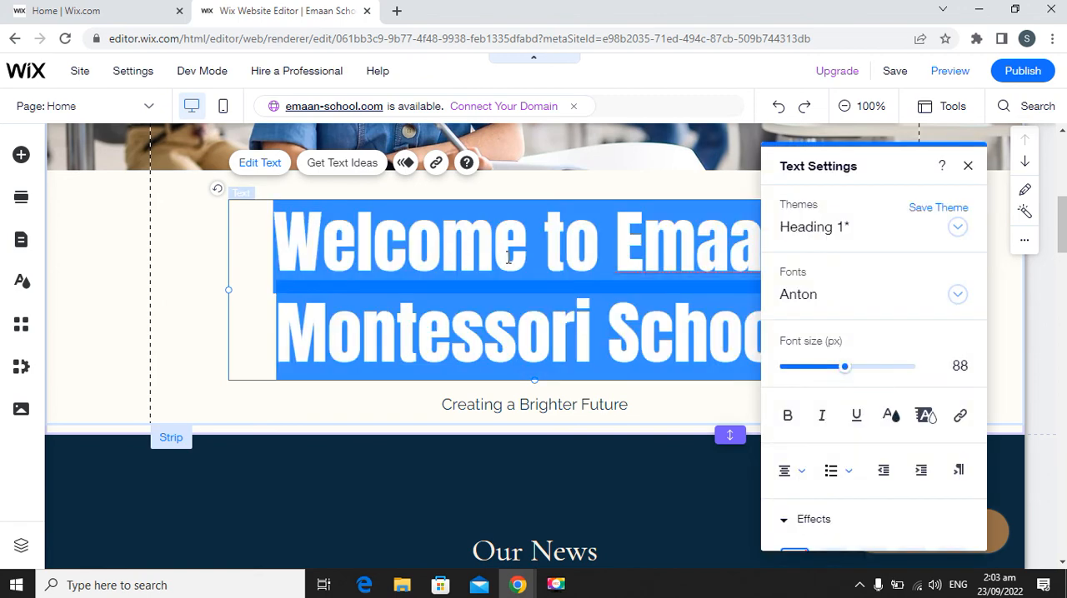
scroll(891, 353, down, 3)
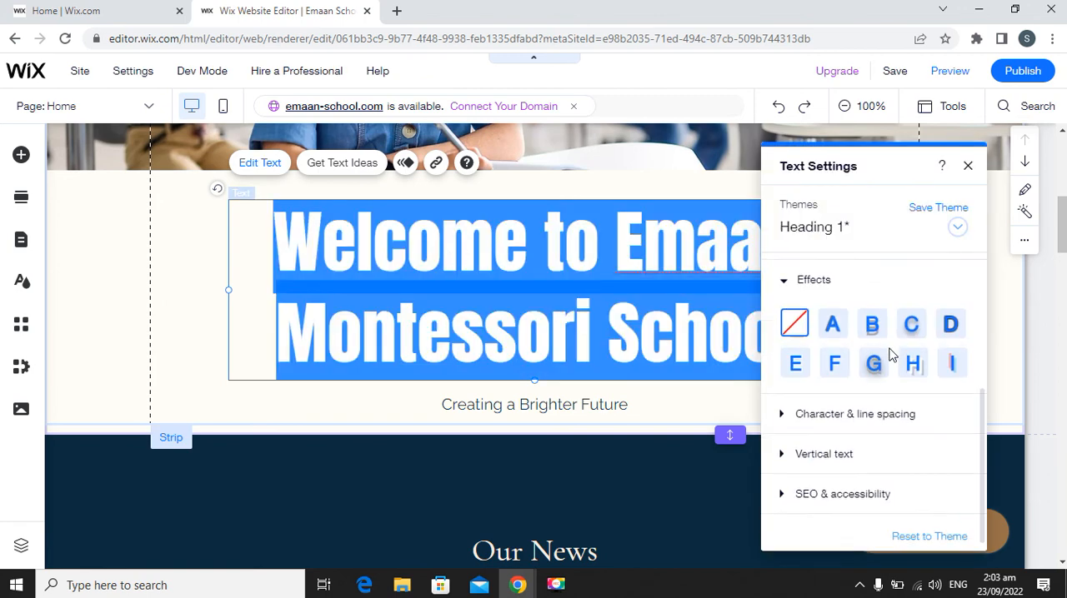
scroll(889, 400, up, 3)
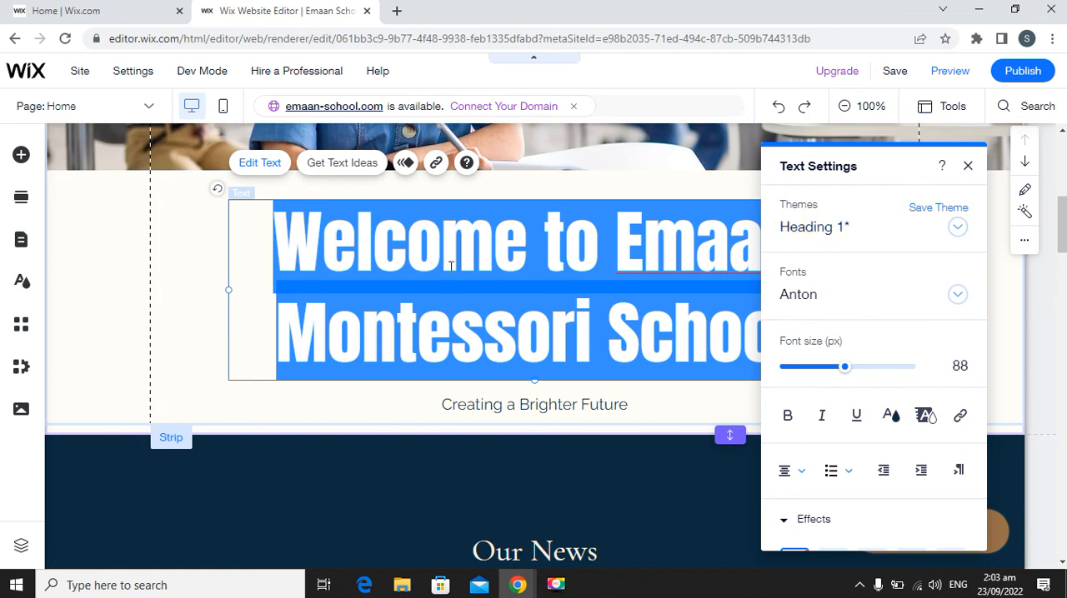
click(968, 166)
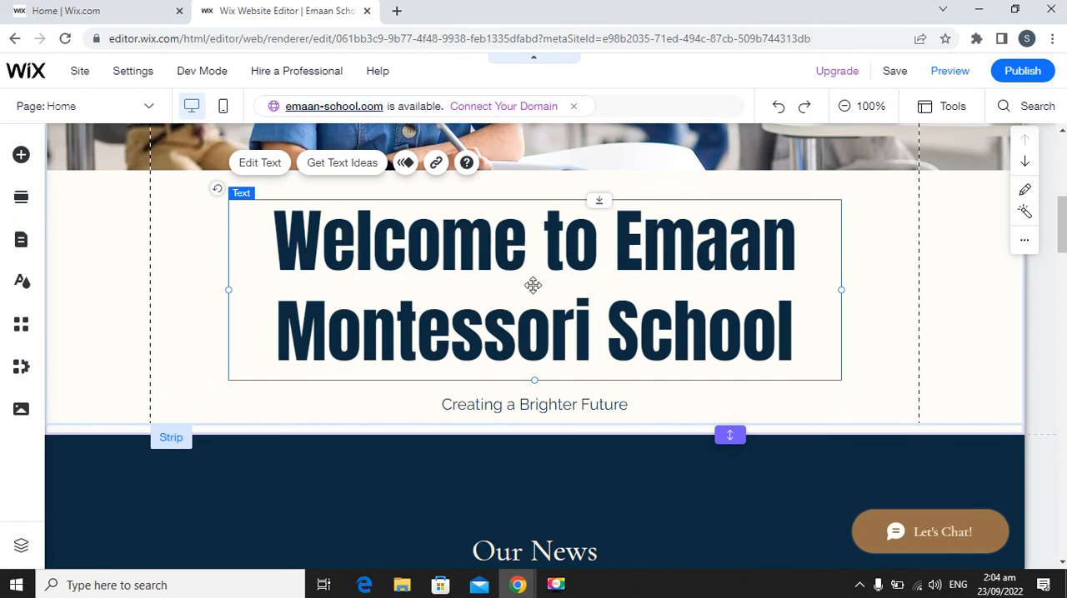
double_click(493, 254)
click(968, 165)
Try deleting "Welcome to " from the heading text and undo the deletion.
click(261, 163)
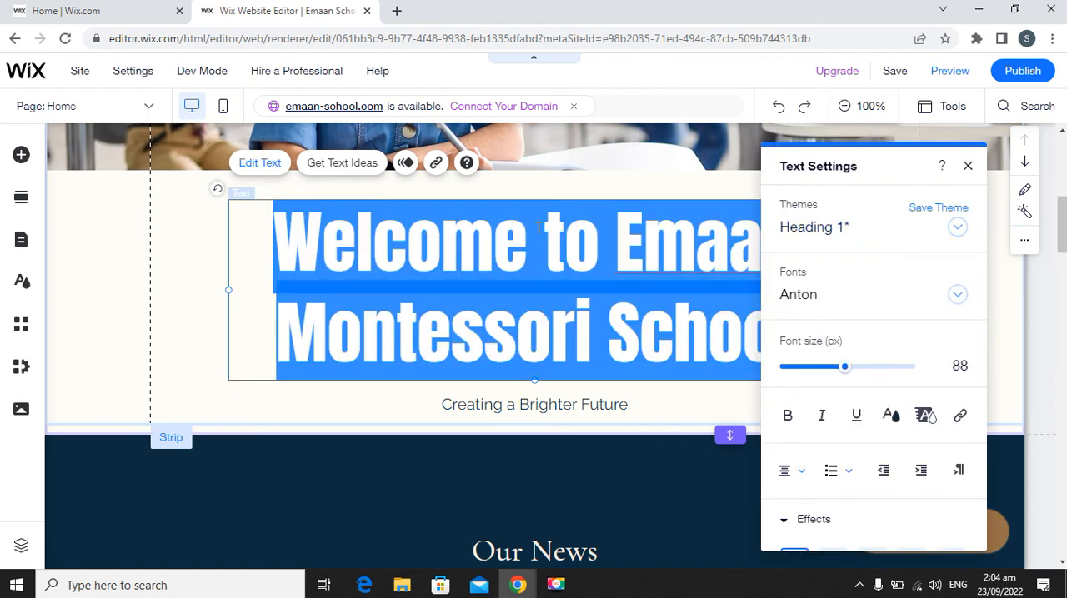
click(522, 233)
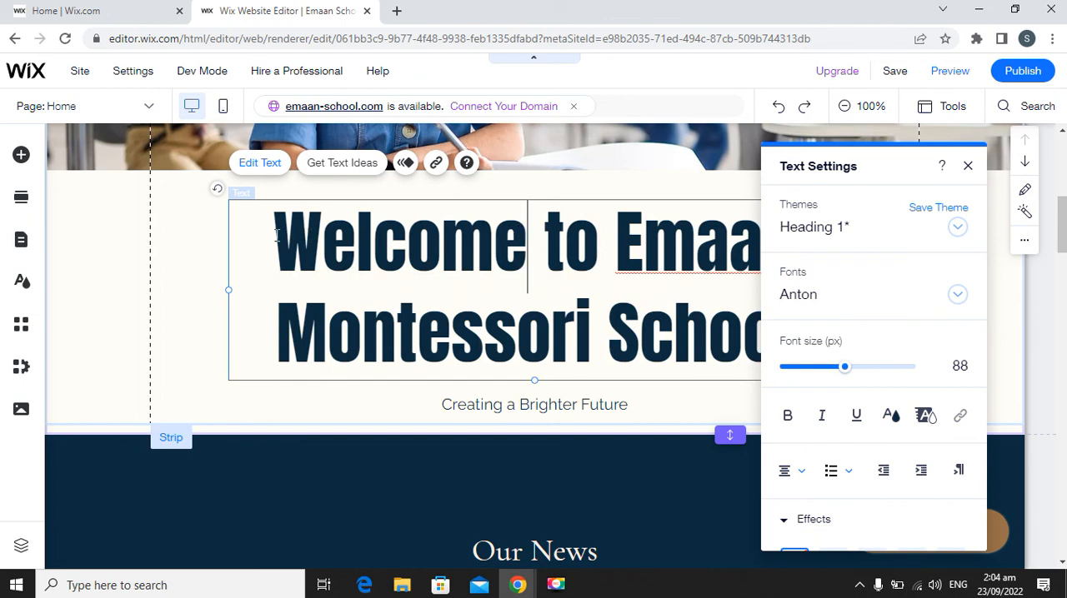
key(Right)
key(Right)
drag(275, 235, 617, 235)
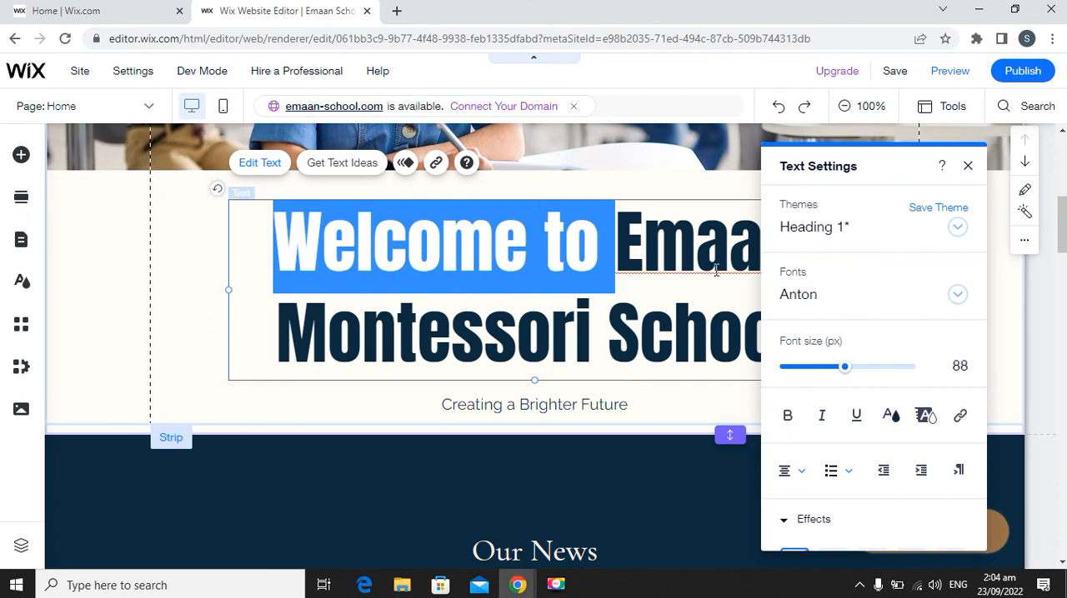
key(BackSpace)
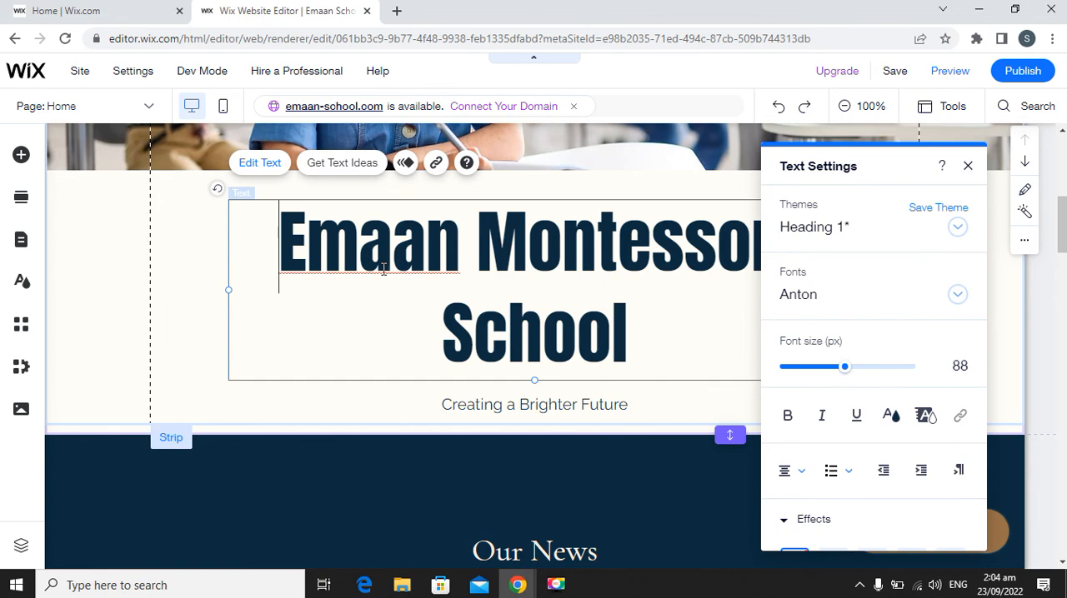
key(ctrl+z)
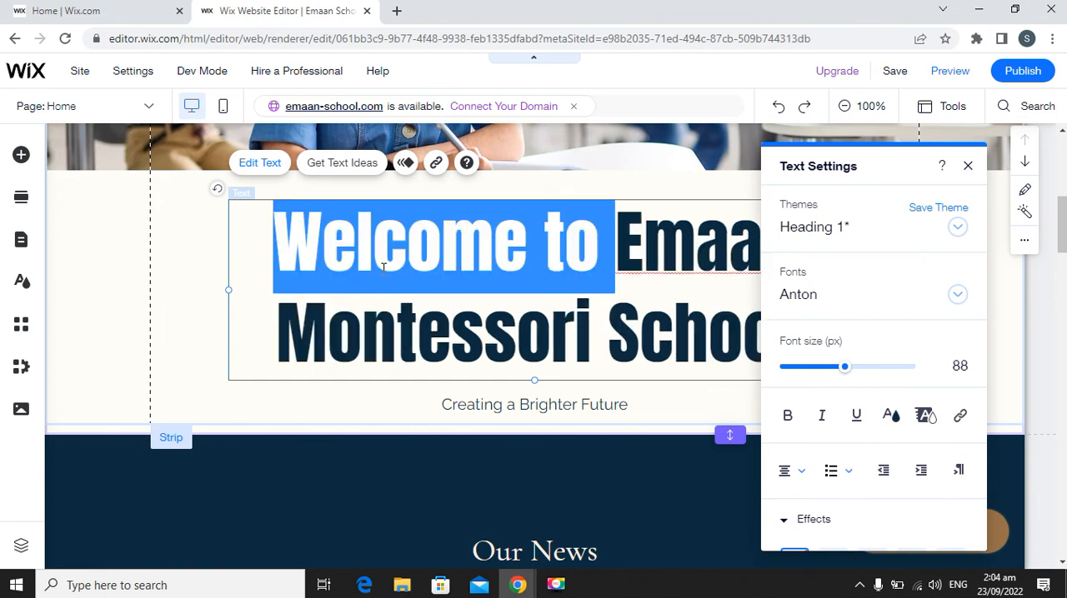
click(969, 168)
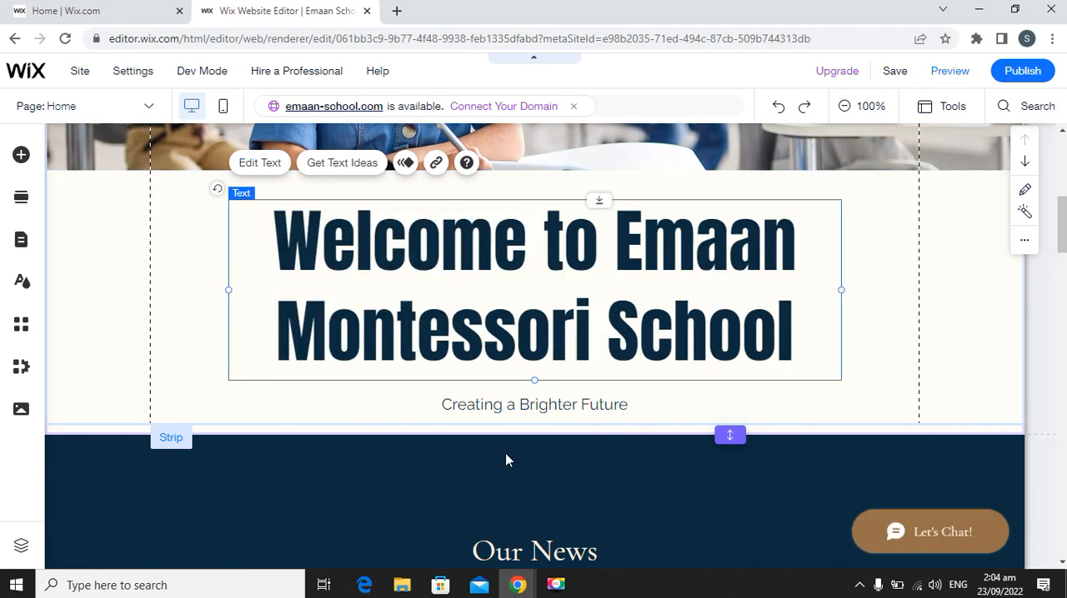
Try deleting the "Creating a Brighter Future" tagline twice, undoing each deletion.
click(509, 404)
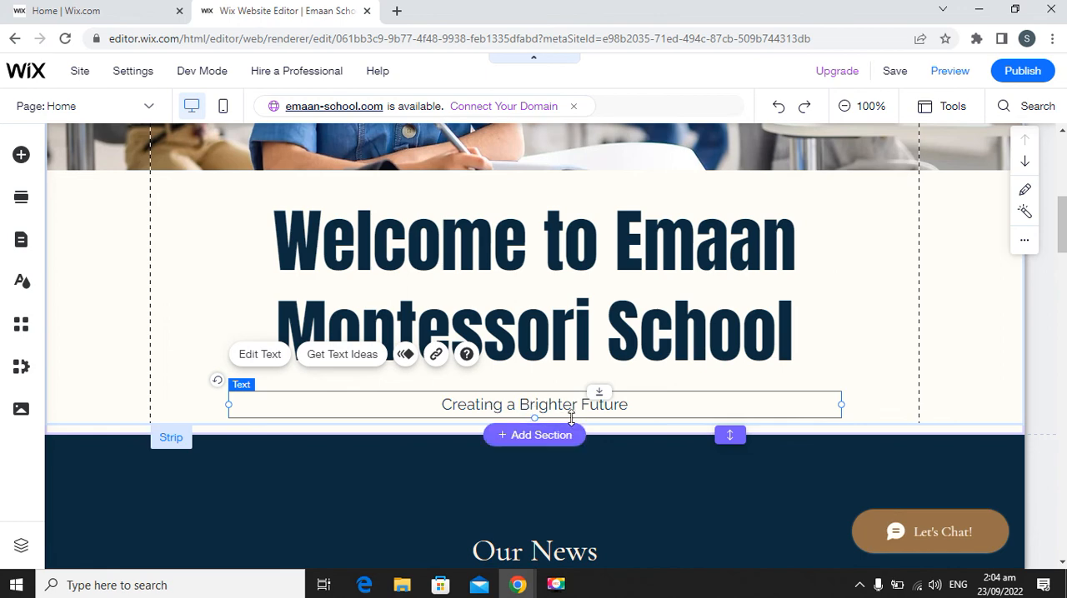
key(Delete)
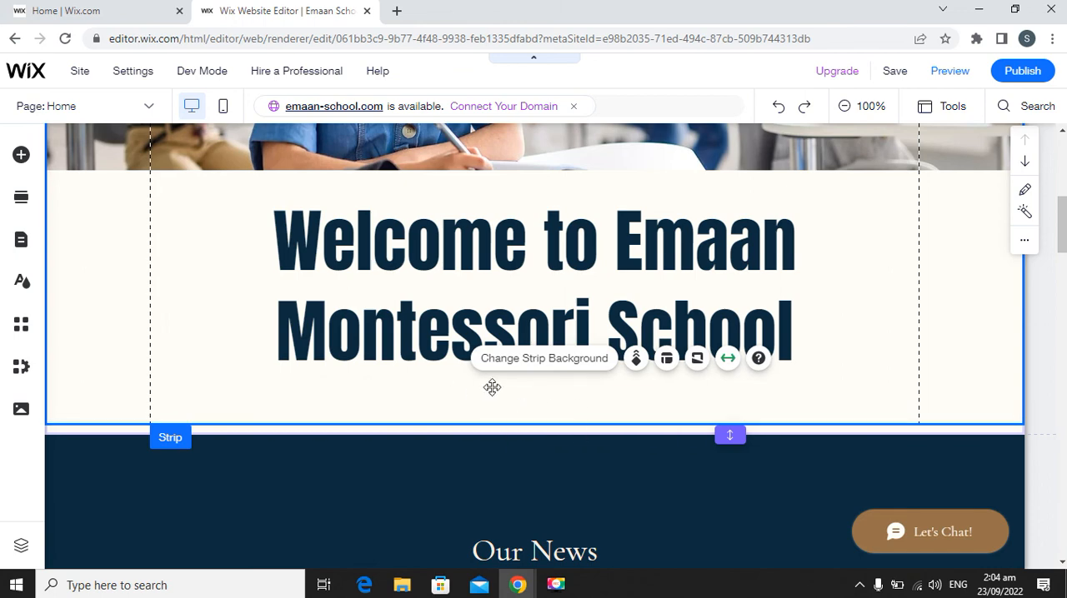
key(ctrl+z)
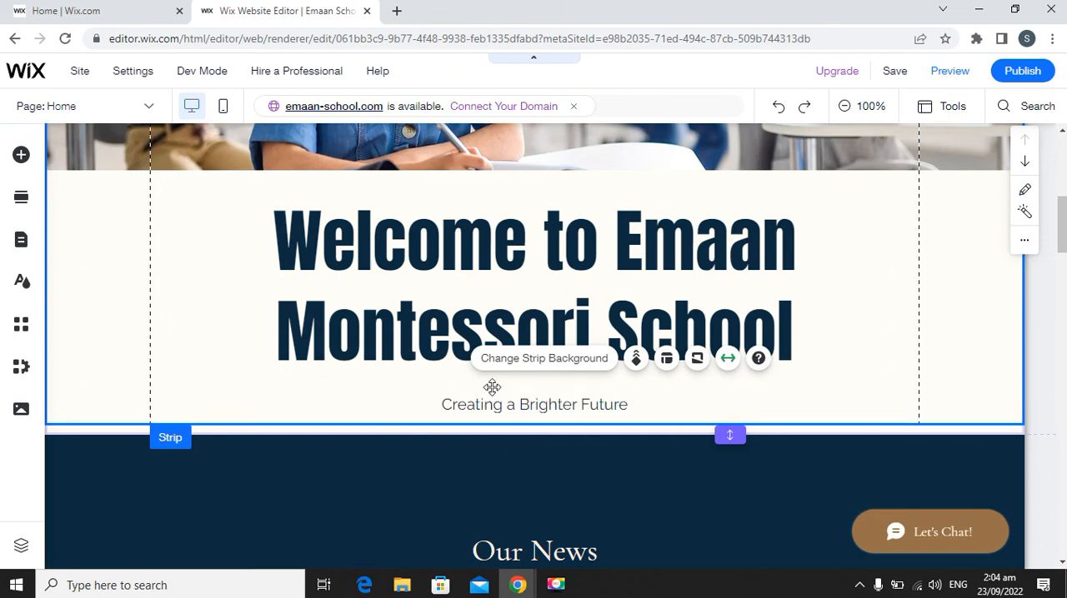
click(434, 391)
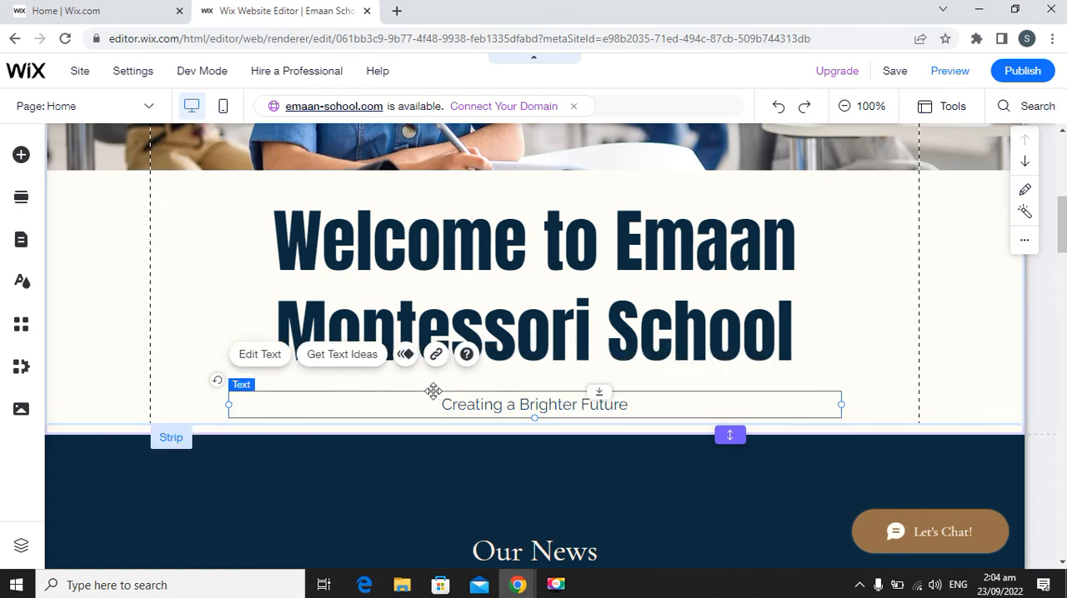
right_click(433, 392)
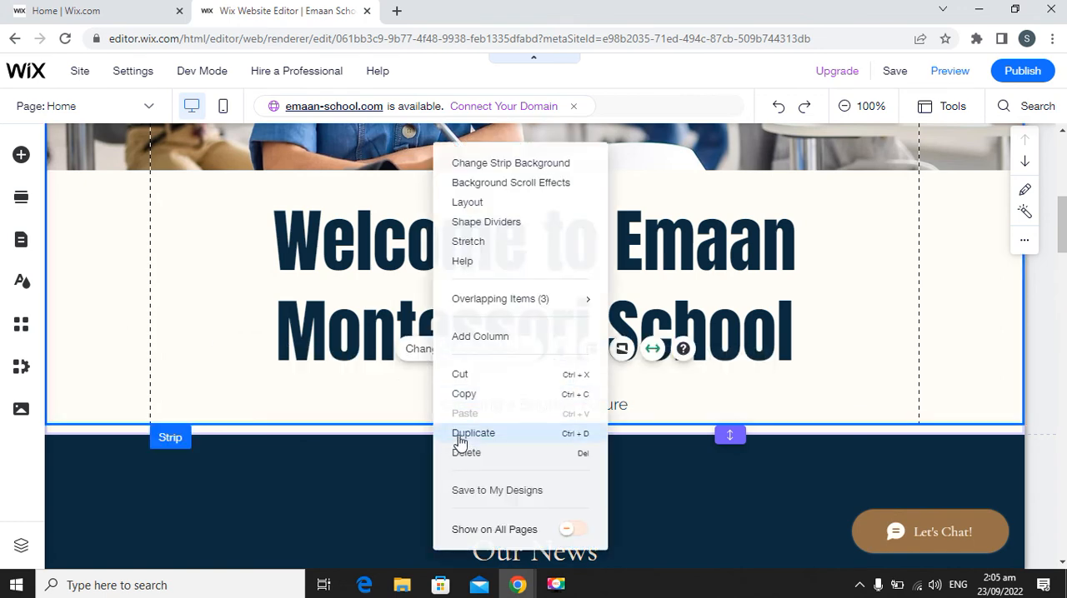
click(413, 402)
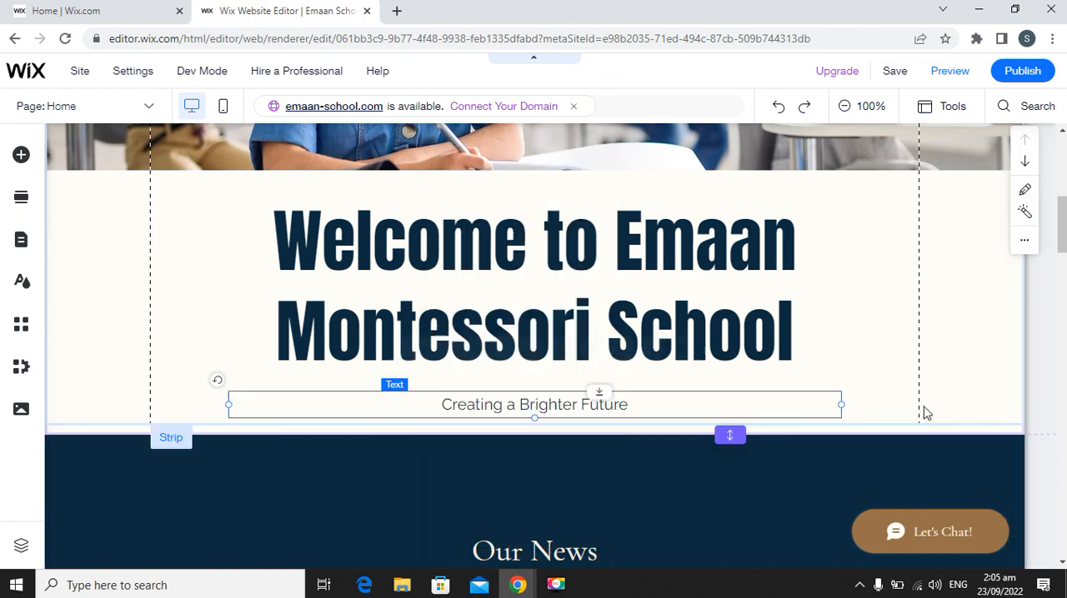
right_click(707, 394)
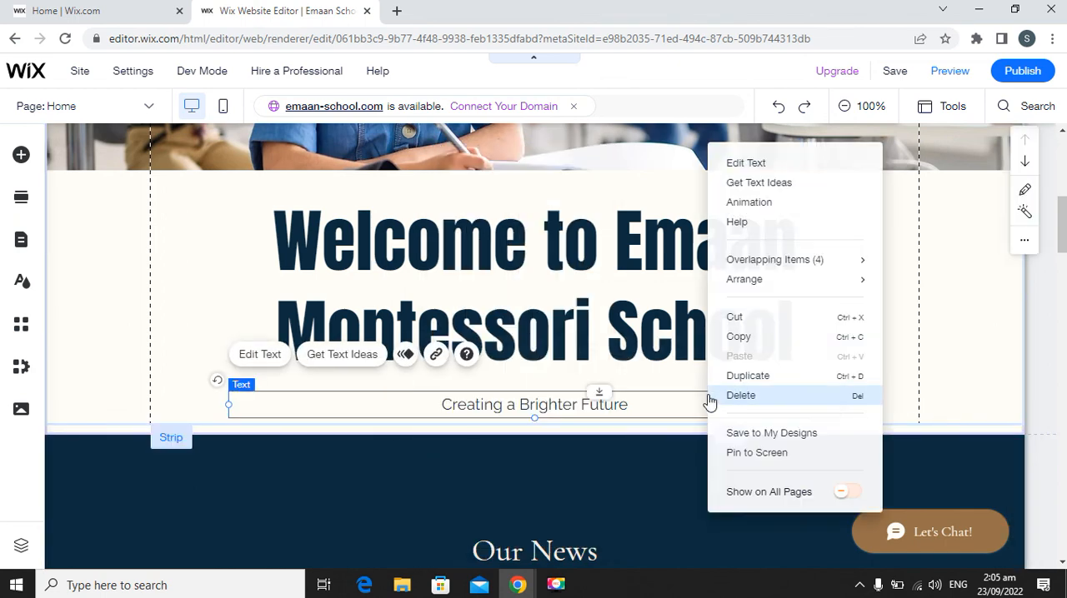
click(773, 398)
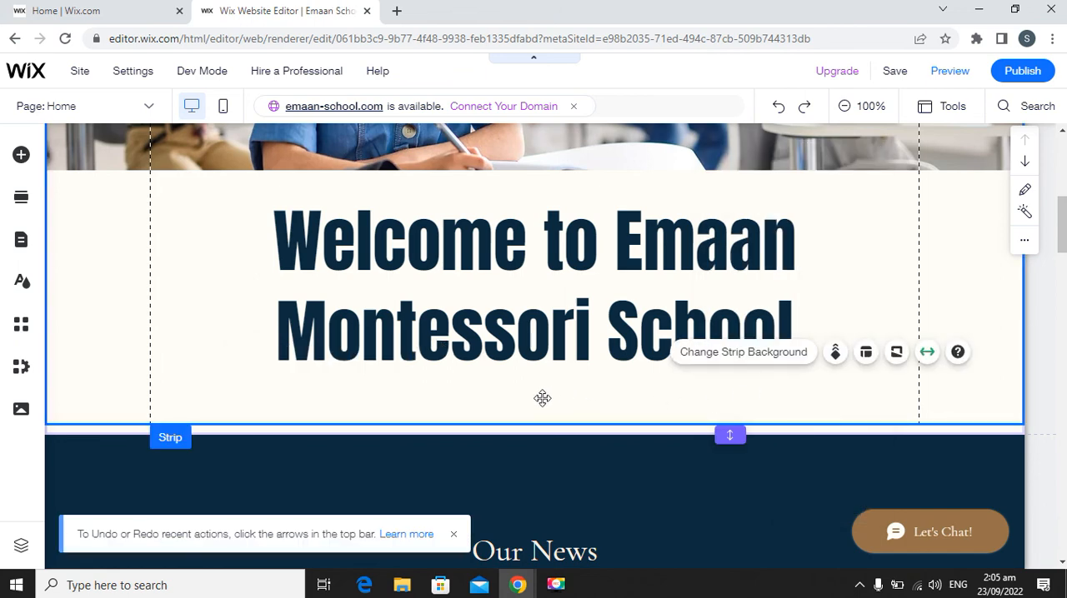
key(ctrl+z)
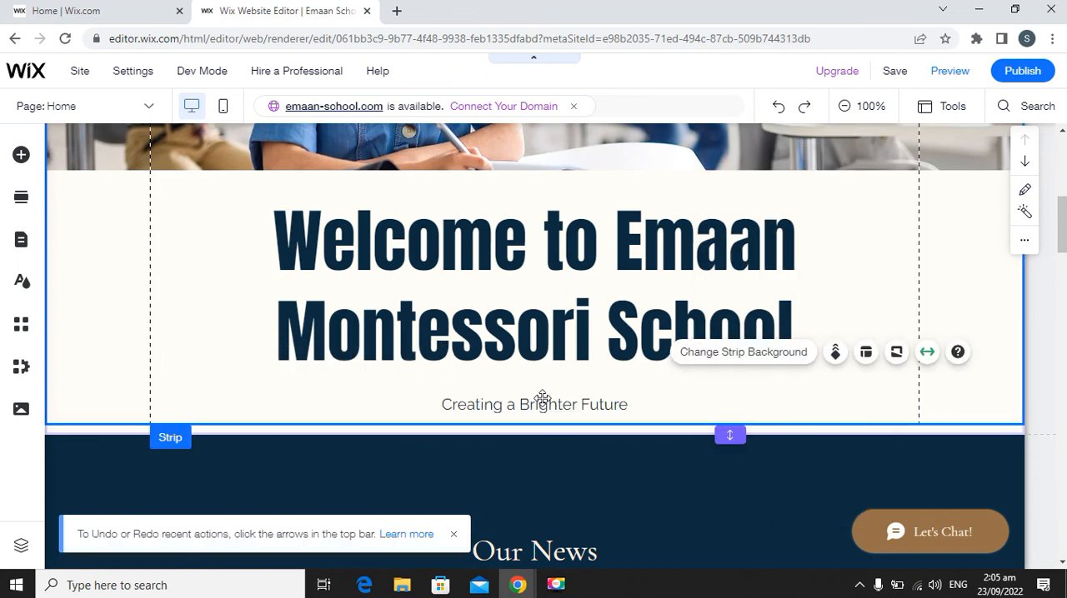
Check the text settings of the "Creating a Brighter Future" tagline.
click(480, 403)
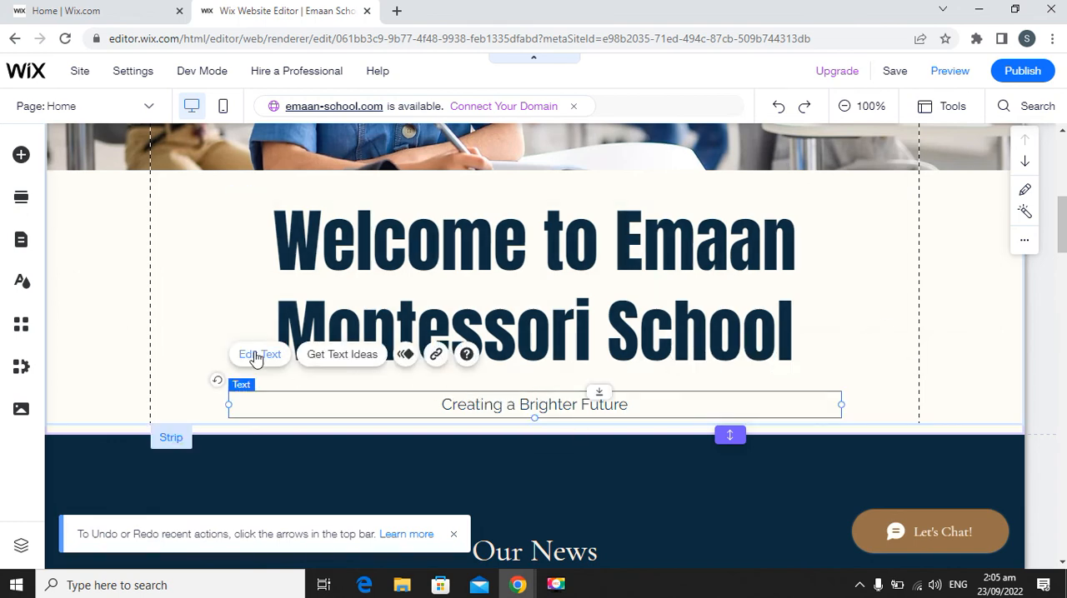
double_click(471, 403)
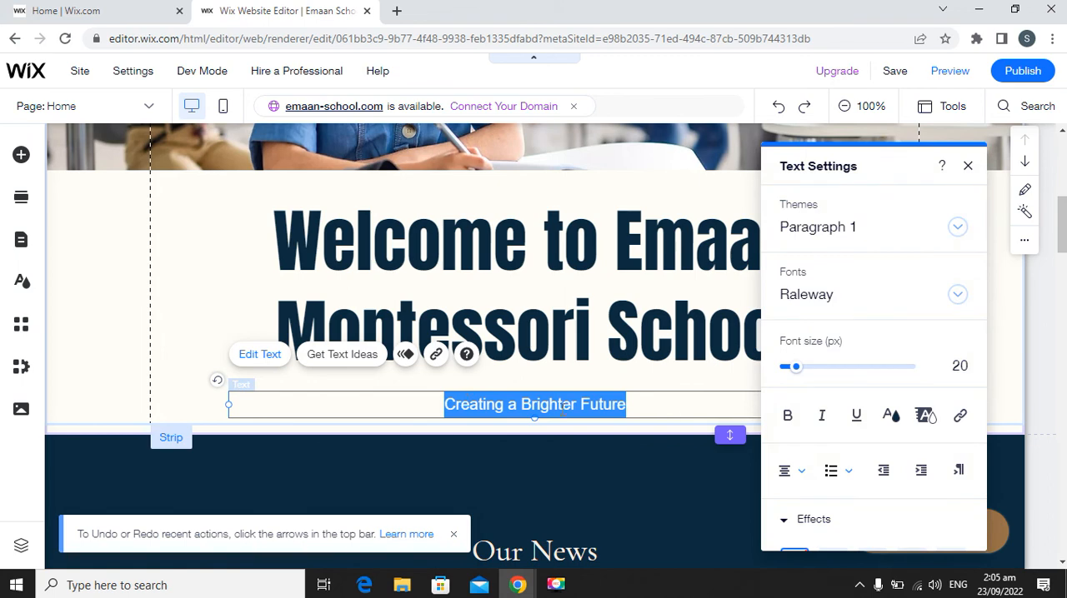
click(968, 167)
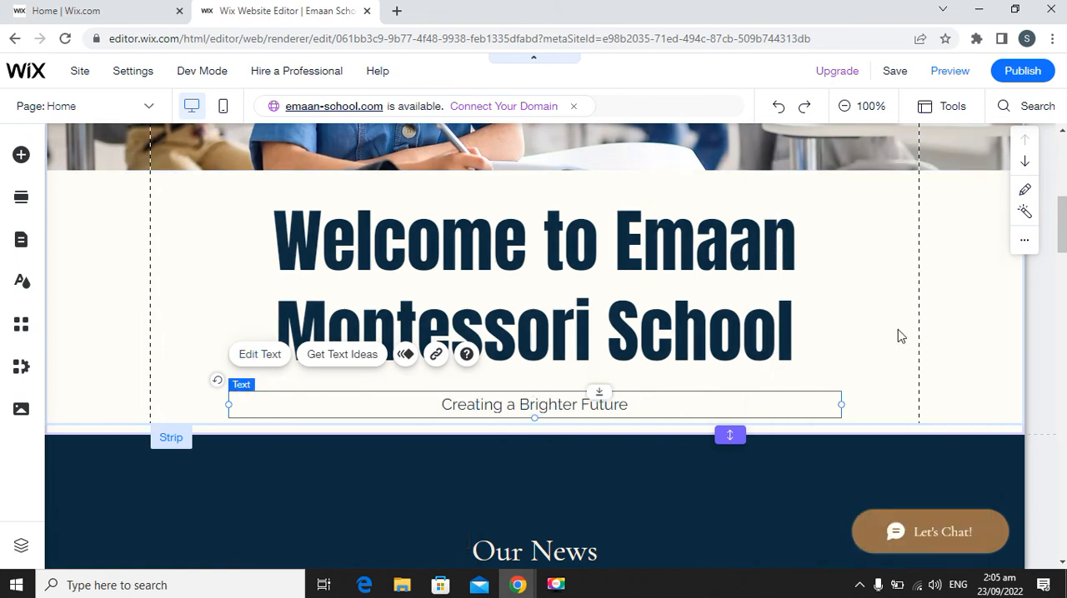
Select the classroom photo strip beneath the site's navigation menu.
scroll(735, 312, up, 3)
scroll(492, 306, down, 2)
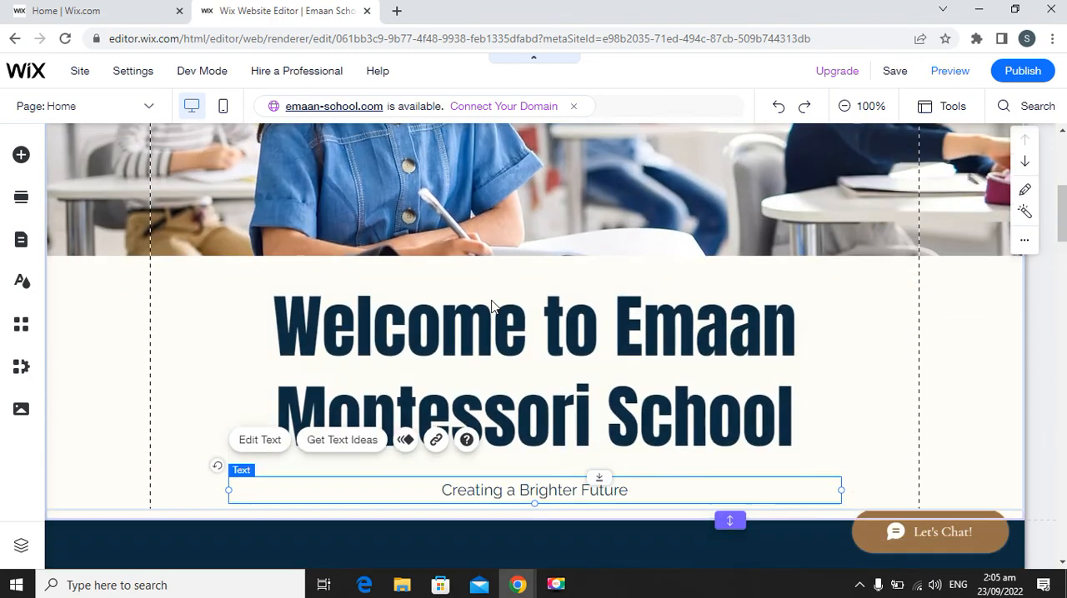
scroll(492, 306, up, 5)
click(460, 333)
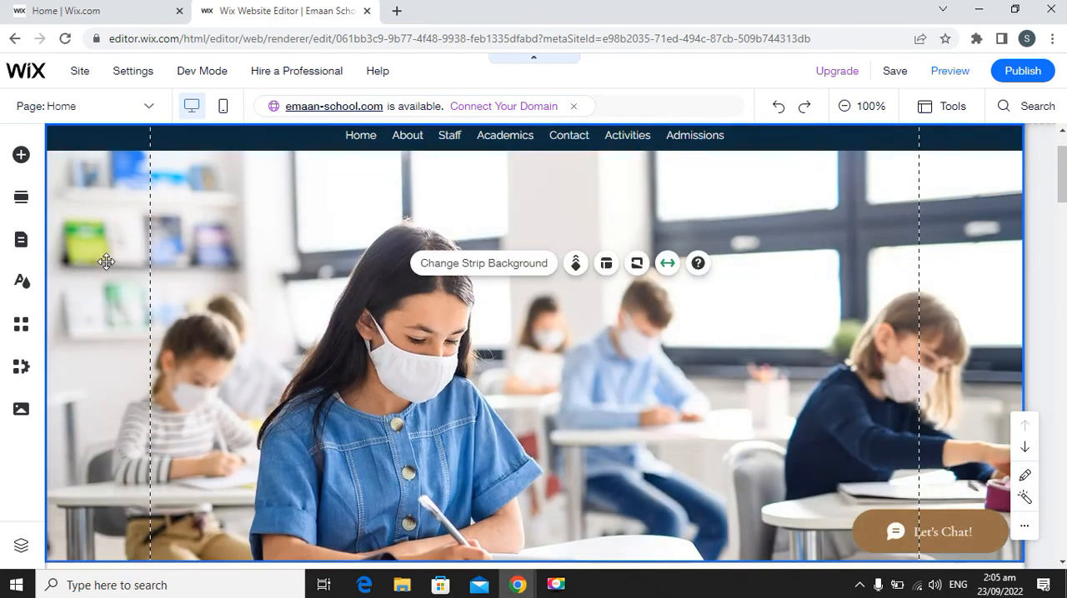
scroll(606, 382, down, 2)
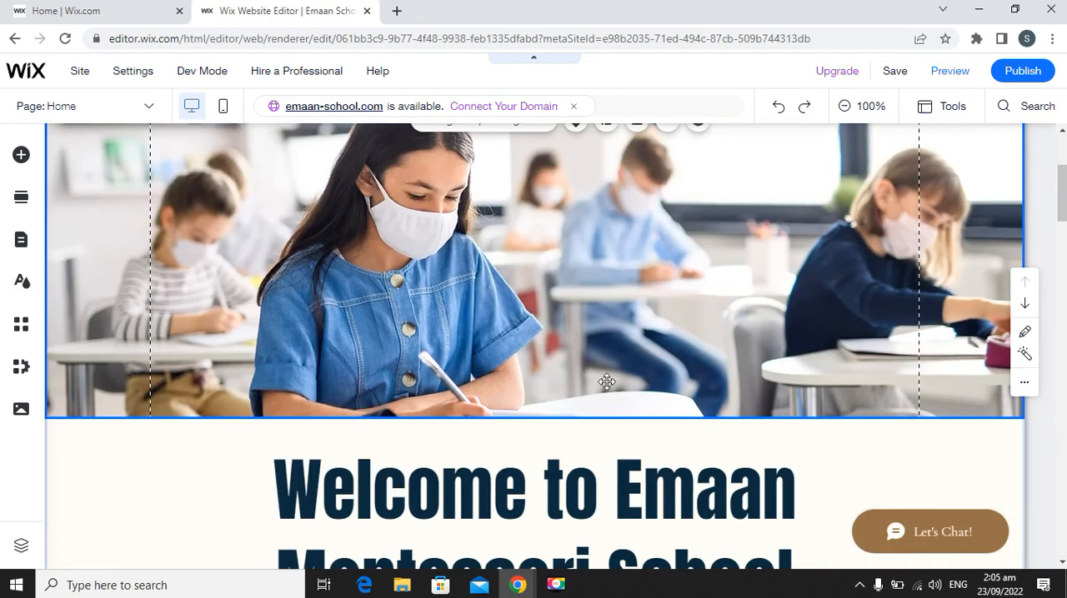
scroll(606, 382, up, 2)
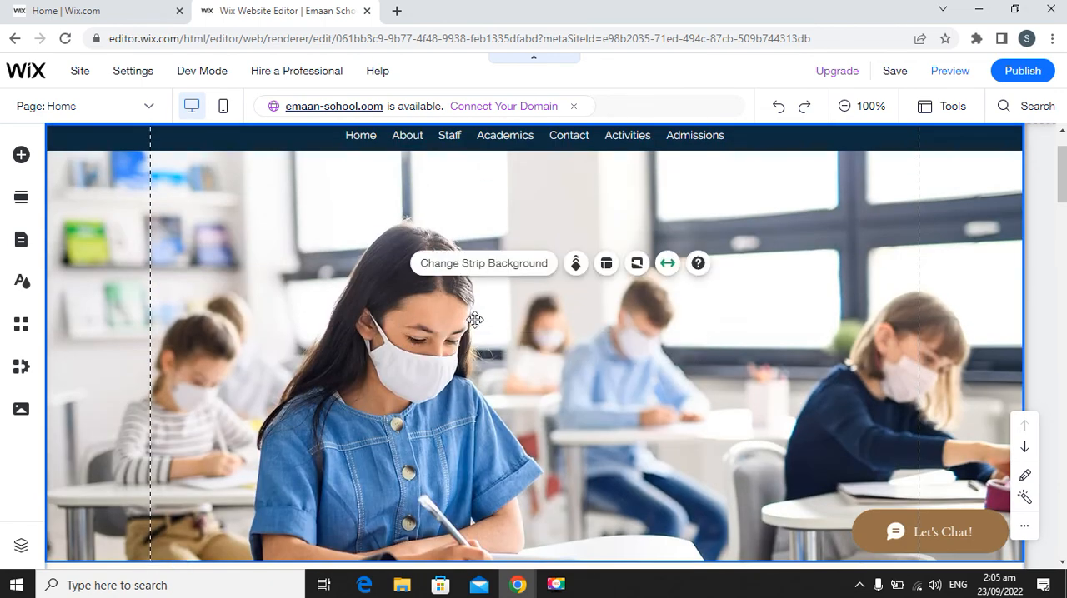
Browse the suggested backgrounds for the classroom photo strip.
click(490, 272)
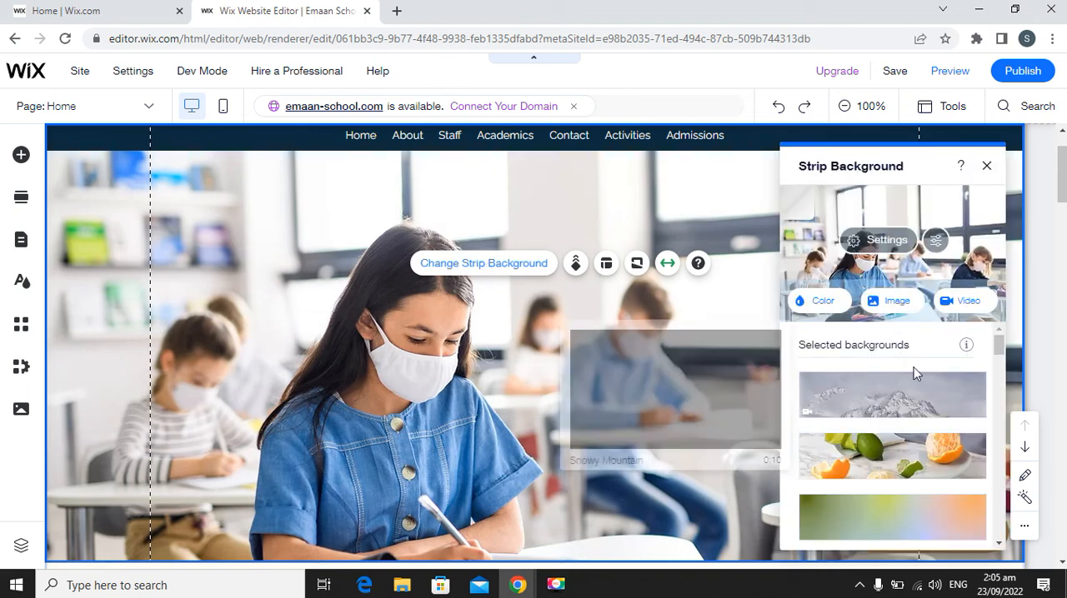
scroll(917, 383, down, 3)
scroll(920, 394, down, 15)
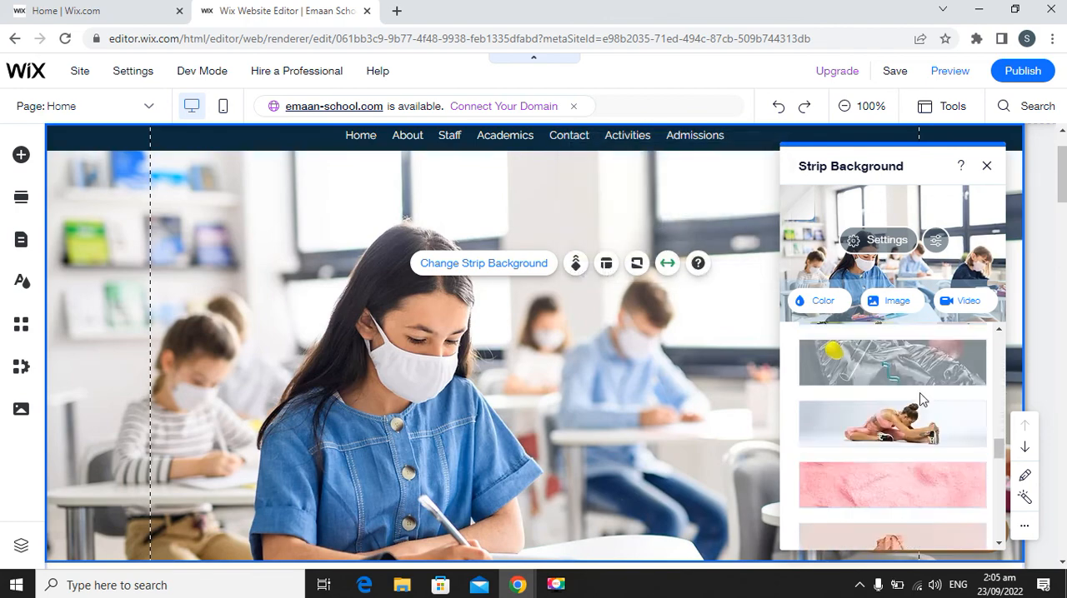
scroll(921, 406, up, 10)
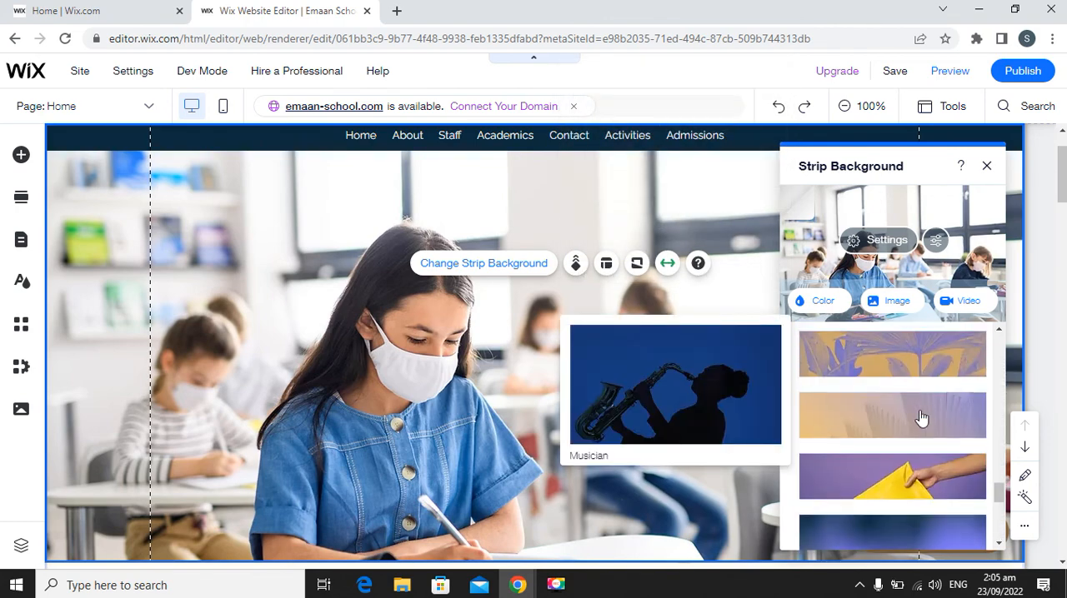
scroll(921, 418, up, 5)
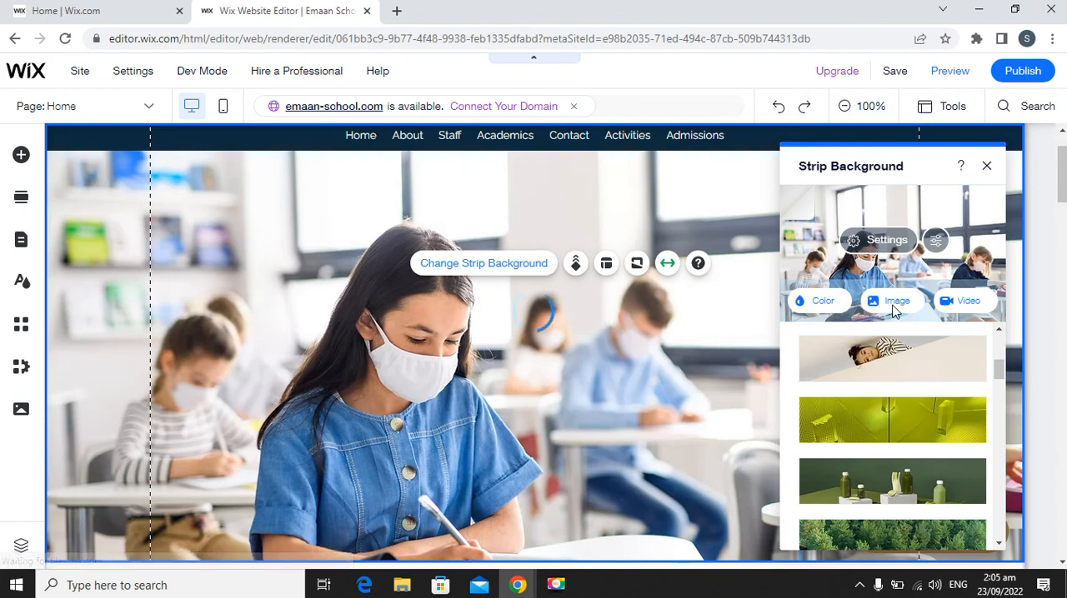
Browse the Media from Wix images available as a background for the classroom photo strip.
click(892, 306)
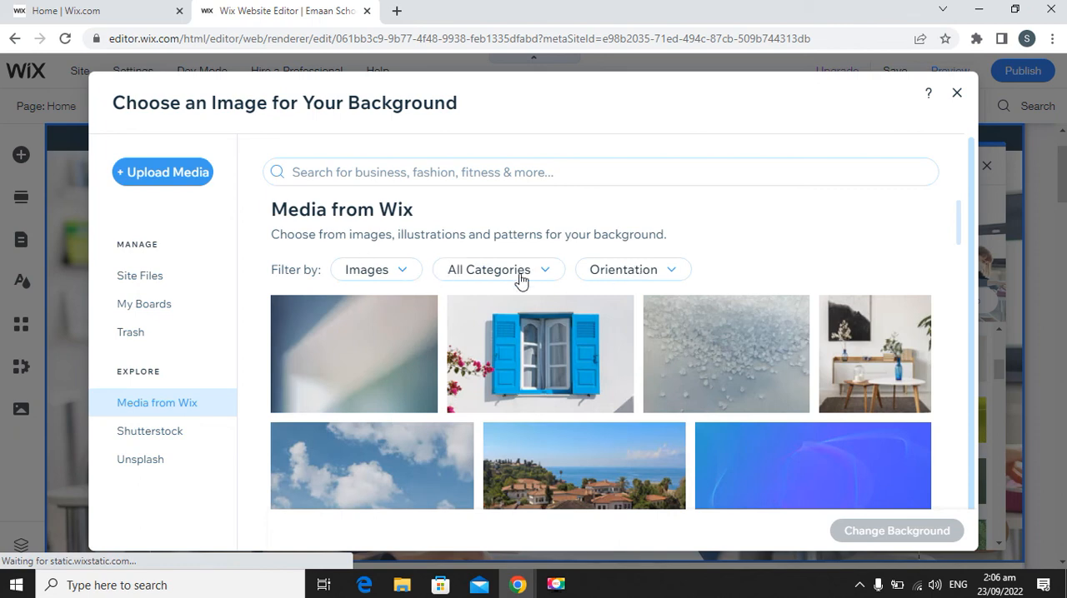
scroll(584, 391, down, 2)
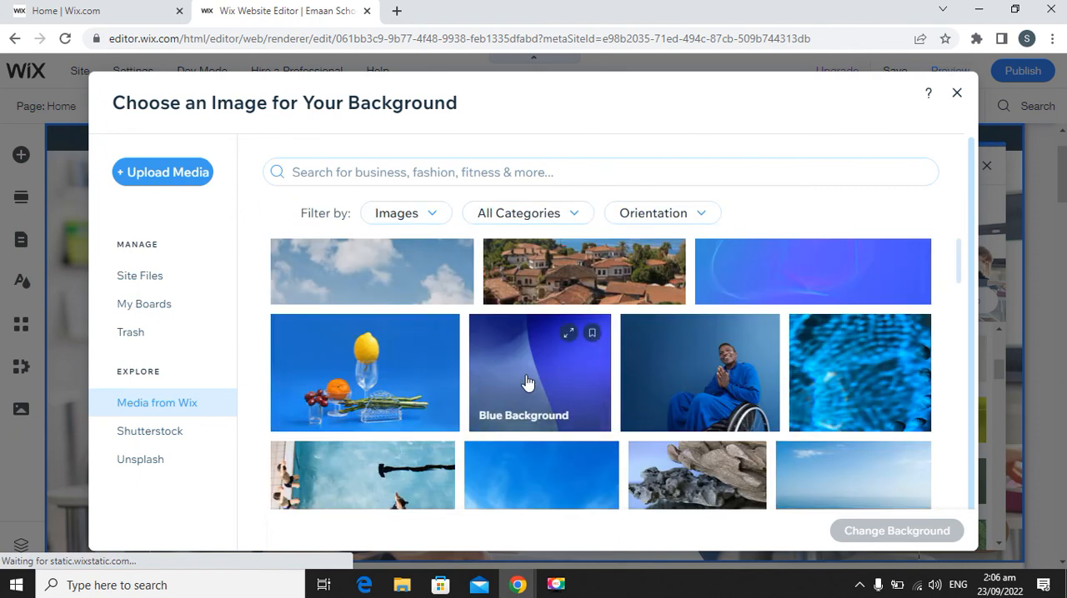
scroll(529, 381, down, 3)
scroll(527, 382, up, 5)
scroll(527, 381, up, 3)
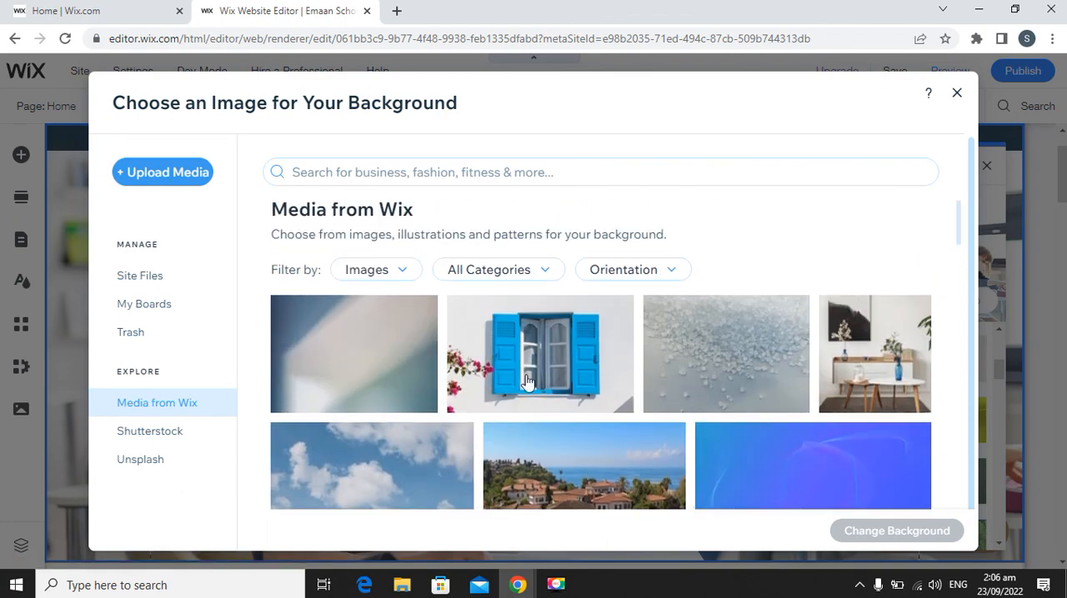
Check the option to upload a strip background image from the computer and exit the background choosers without picking a file.
click(170, 172)
click(169, 173)
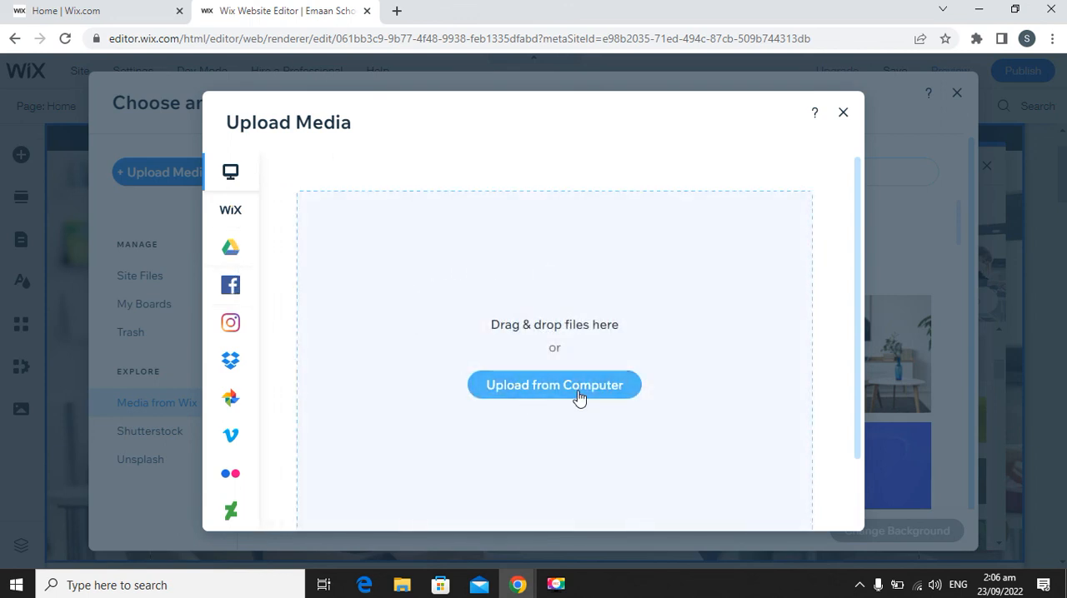
click(543, 390)
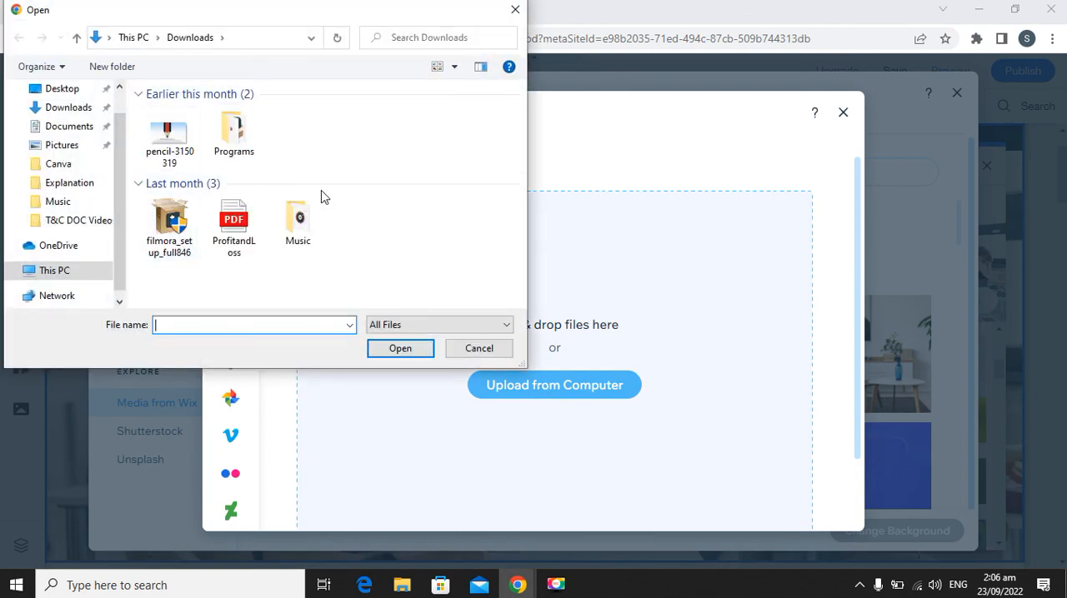
click(479, 349)
click(844, 115)
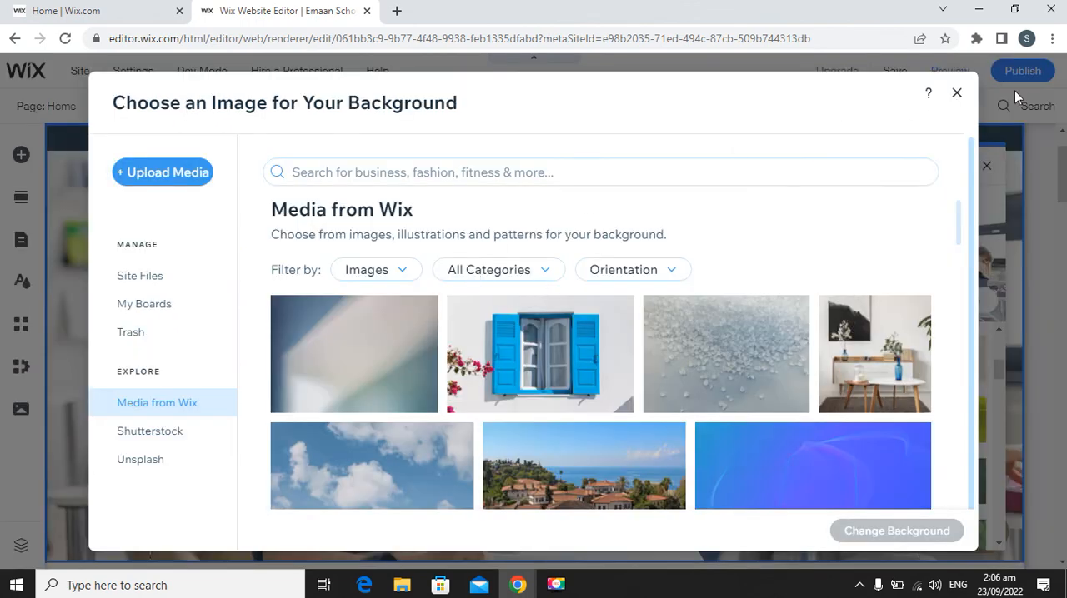
click(957, 93)
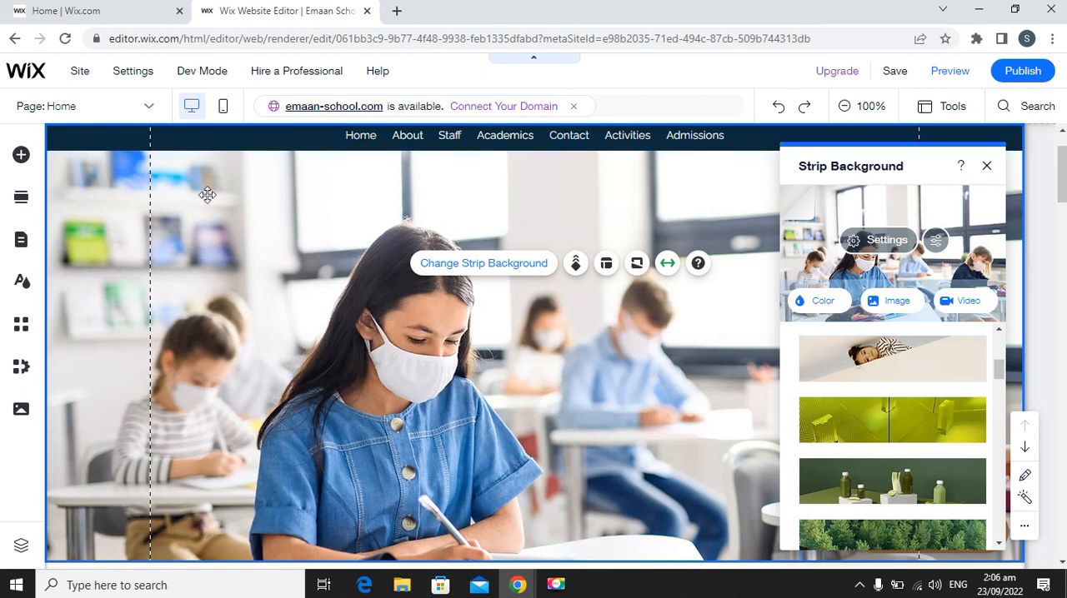
click(986, 166)
Examine the Our News section and its Admissions Explained, Open House and Alumni Reception articles.
scroll(553, 265, down, 4)
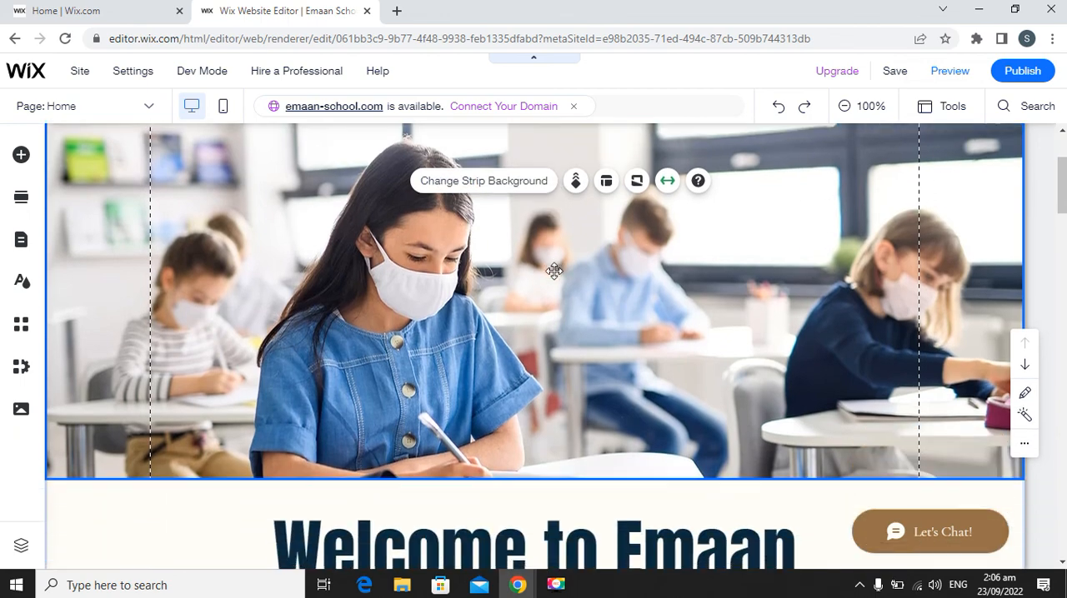
scroll(440, 364, down, 4)
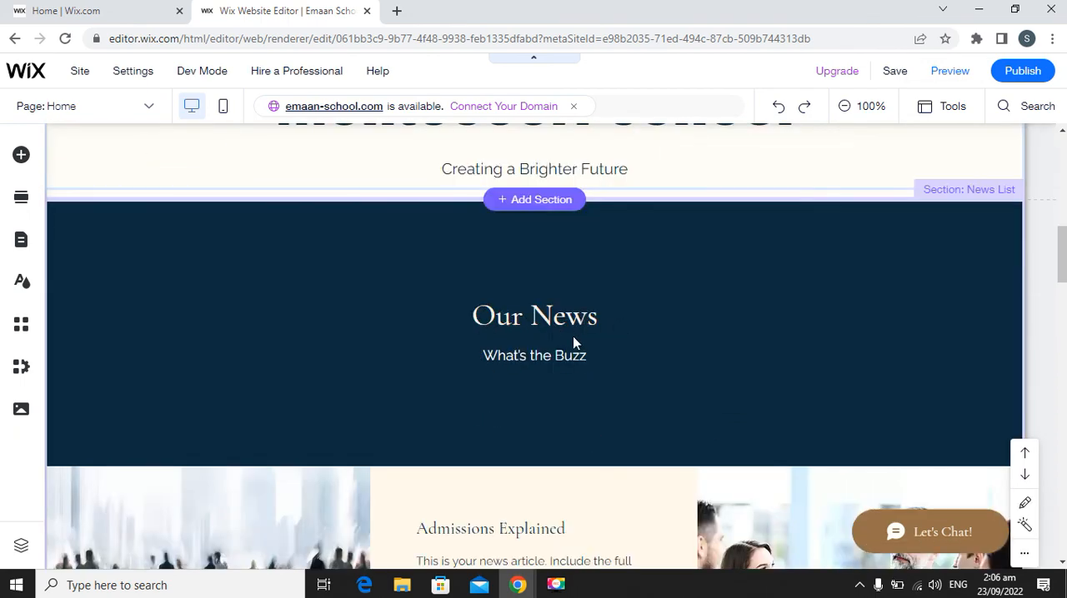
scroll(584, 317, down, 2)
scroll(583, 357, down, 1)
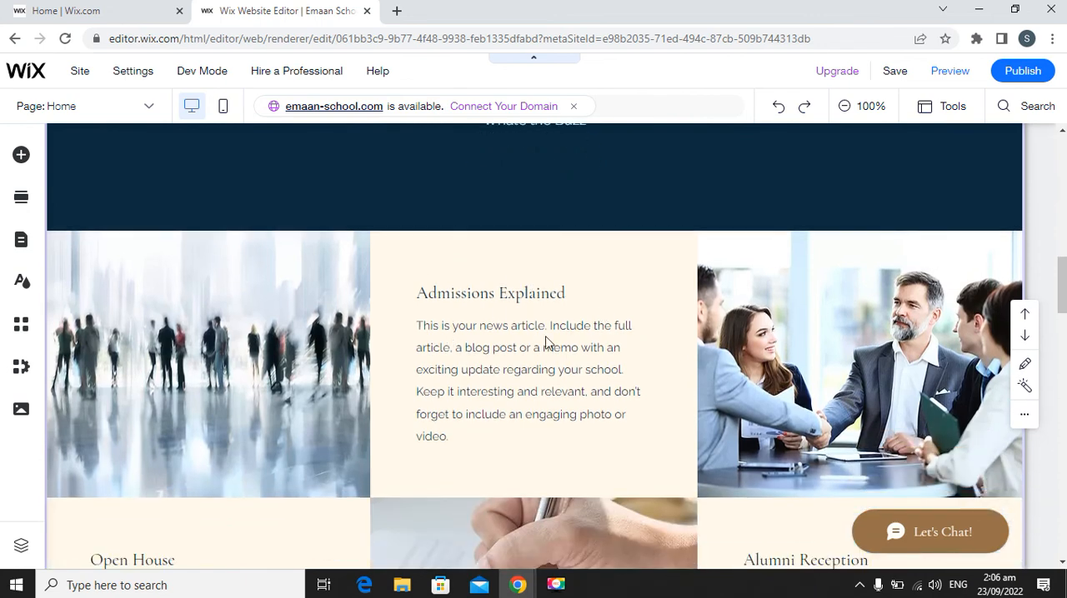
scroll(690, 376, down, 2)
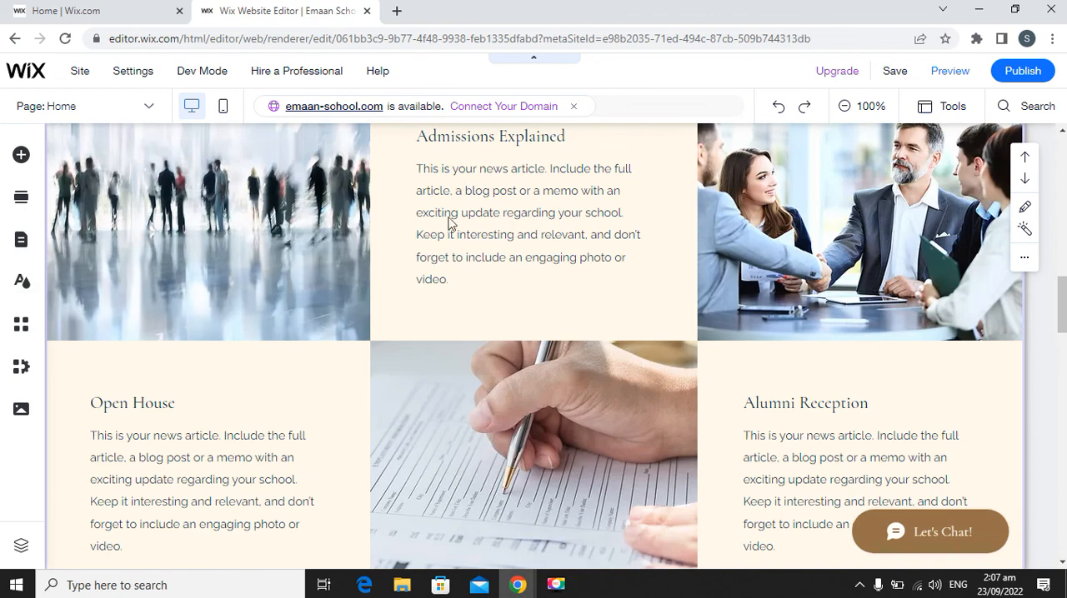
scroll(448, 221, up, 2)
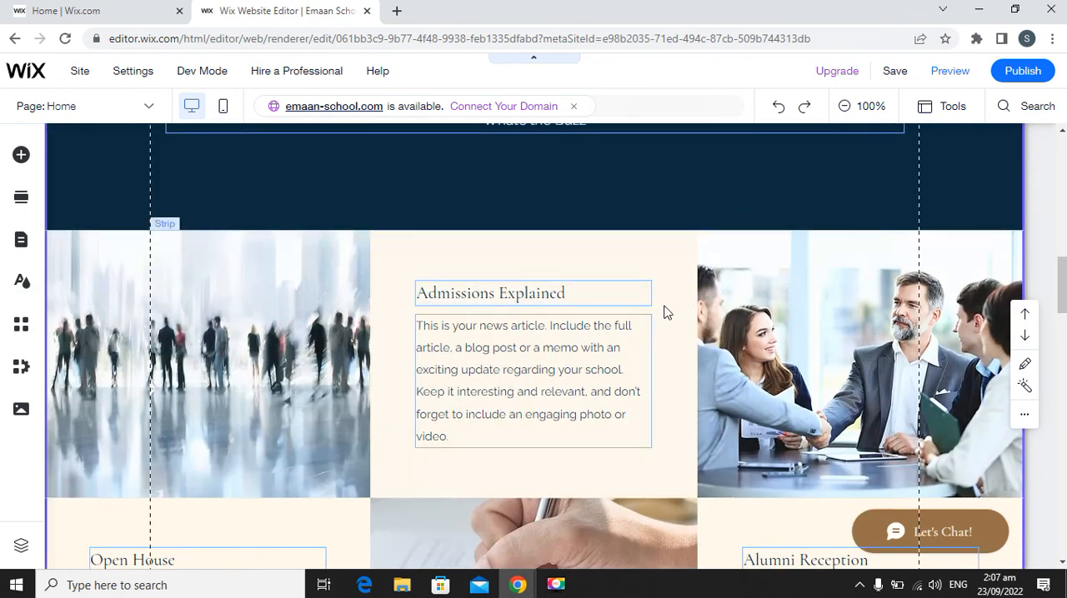
scroll(664, 312, up, 2)
scroll(664, 311, down, 3)
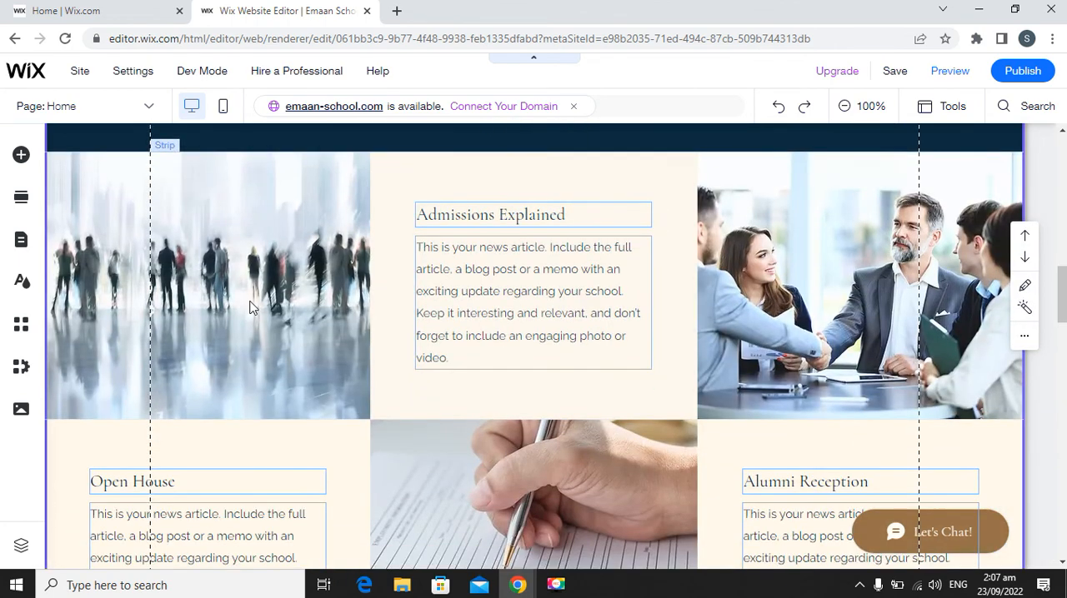
Inspect the Admissions Explained strip and its columns, including the background options of the middle column.
click(249, 307)
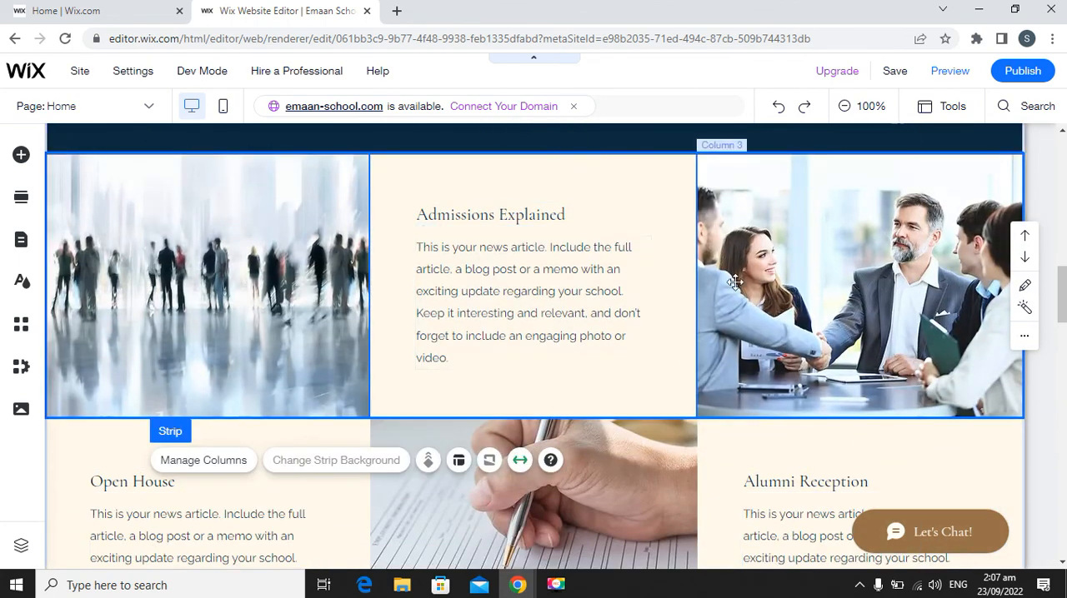
scroll(744, 327, down, 2)
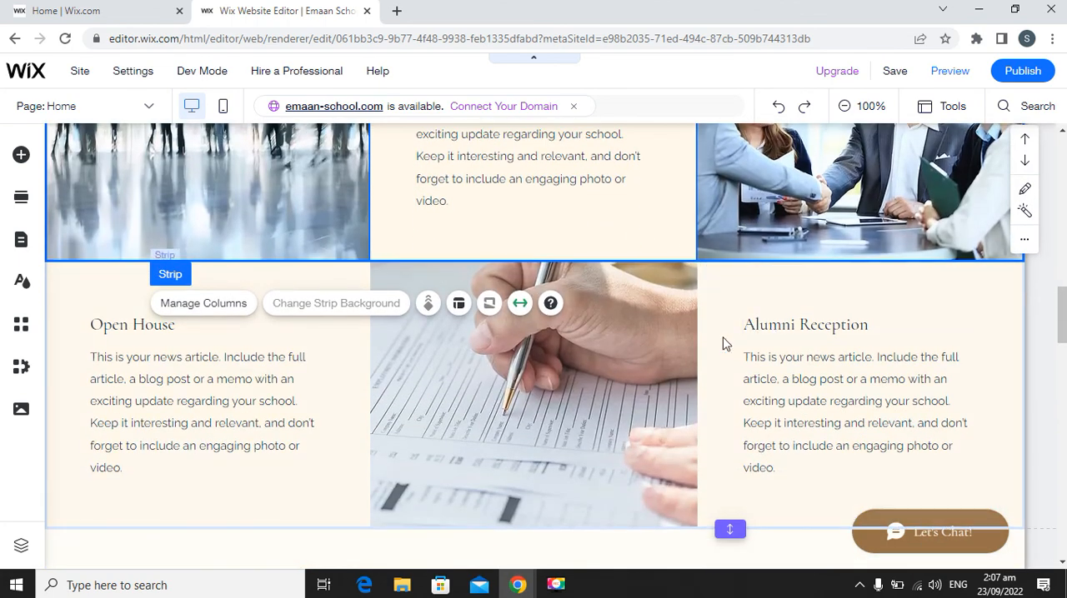
scroll(724, 343, down, 3)
scroll(722, 342, up, 5)
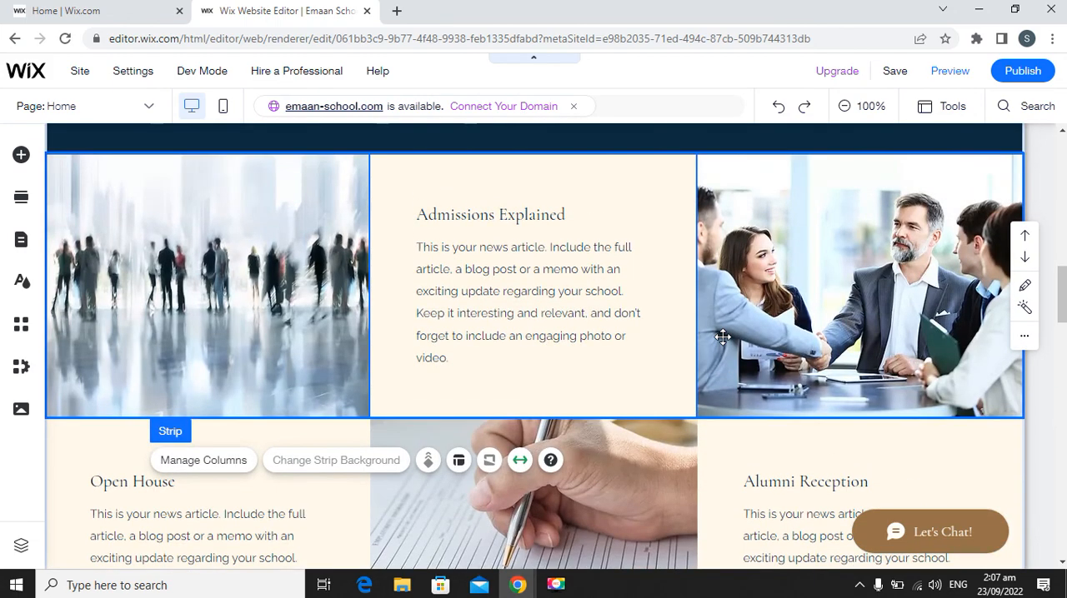
scroll(245, 257, up, 1)
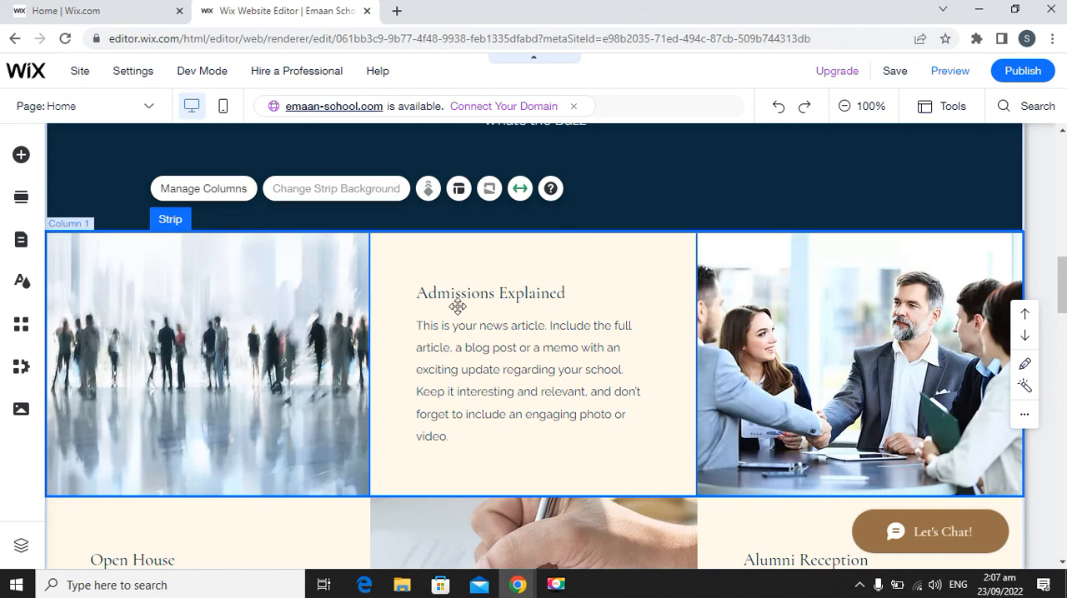
click(268, 300)
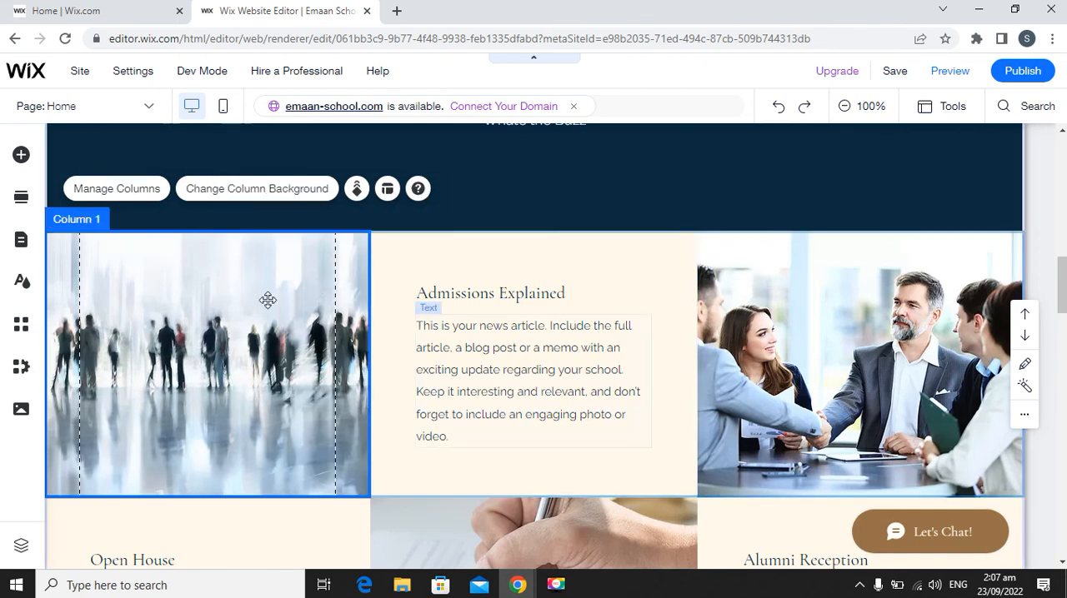
click(516, 247)
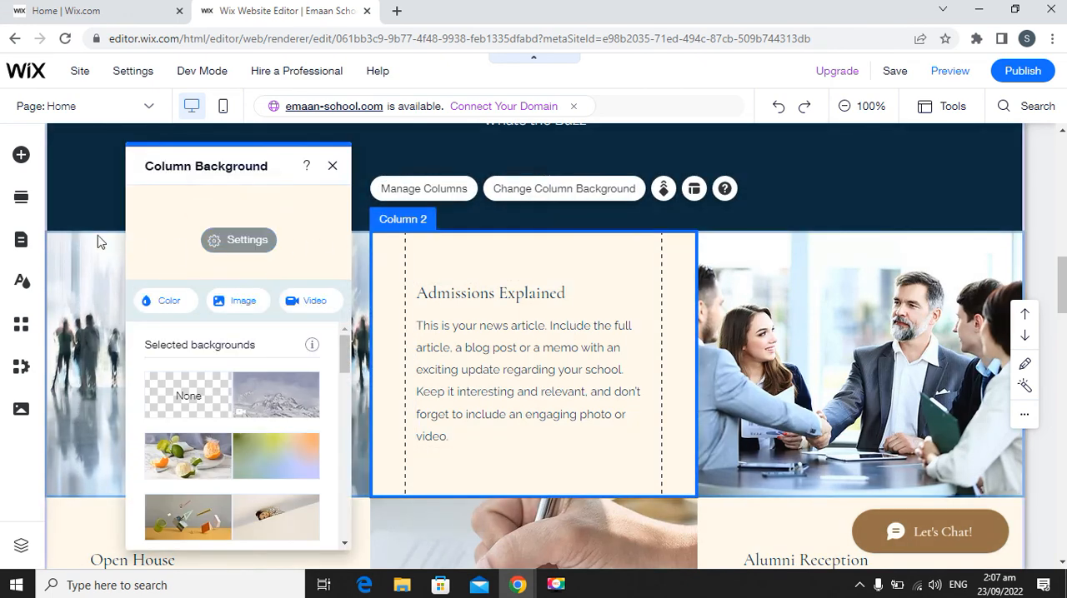
click(78, 242)
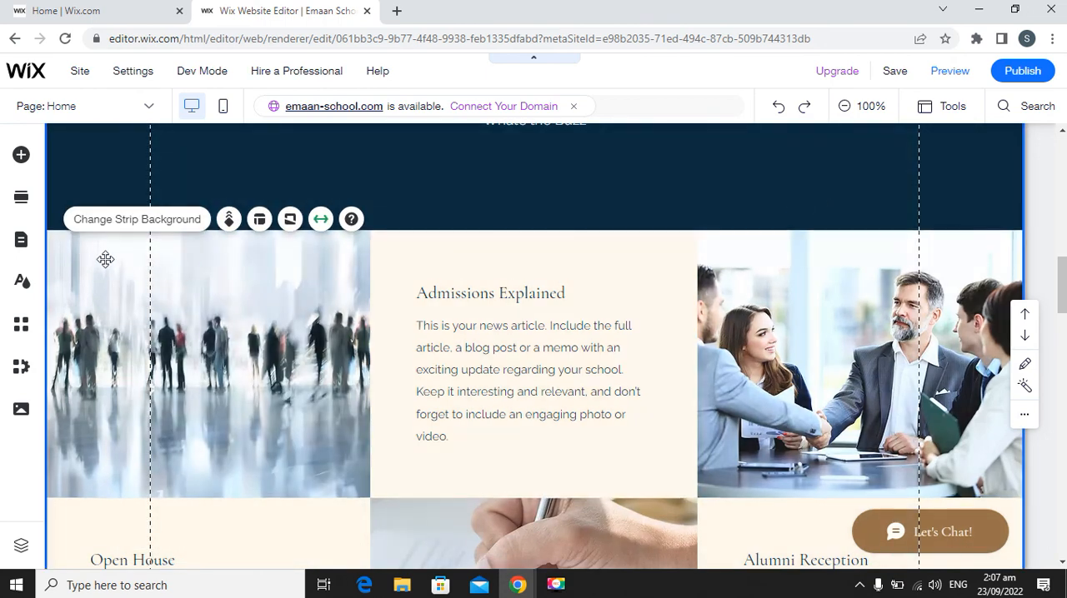
Try deleting the whole Admissions Explained strip with its photos and undo the deletion.
click(101, 259)
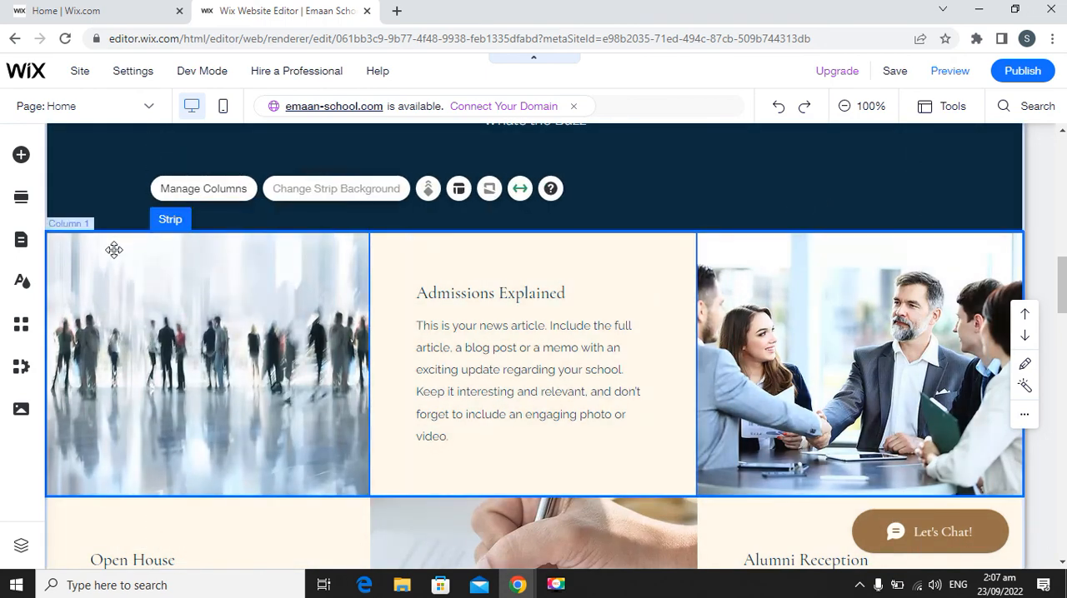
key(Delete)
scroll(612, 275, down, 3)
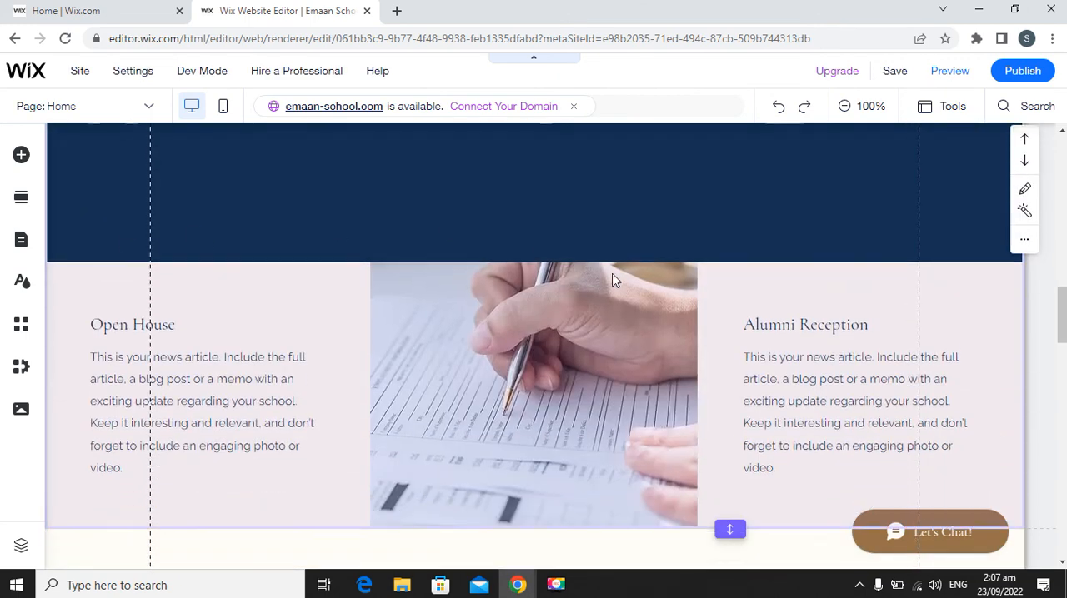
scroll(613, 275, up, 3)
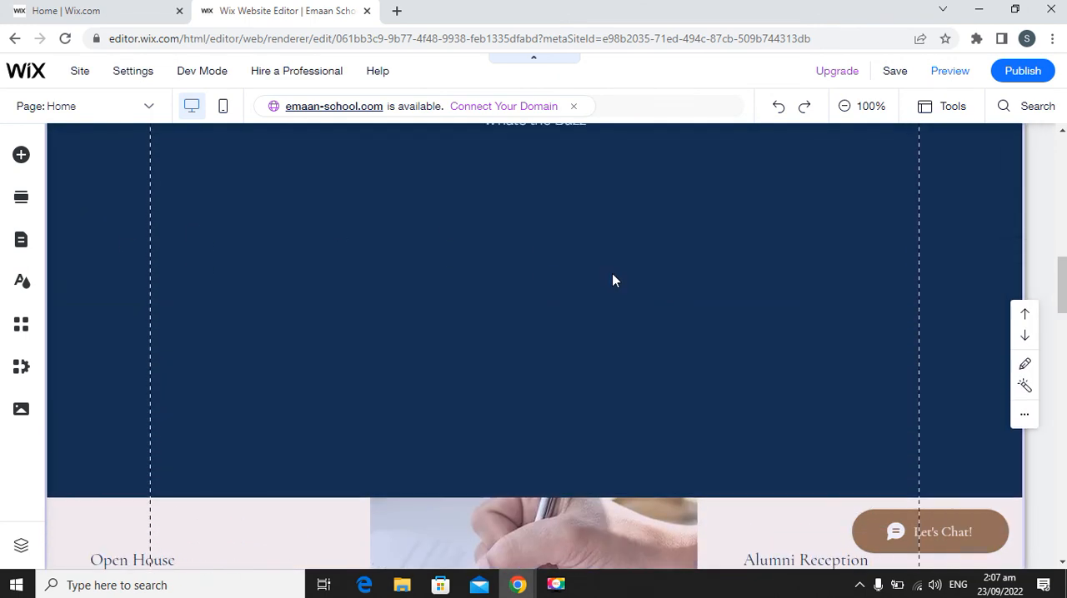
key(ctrl+z)
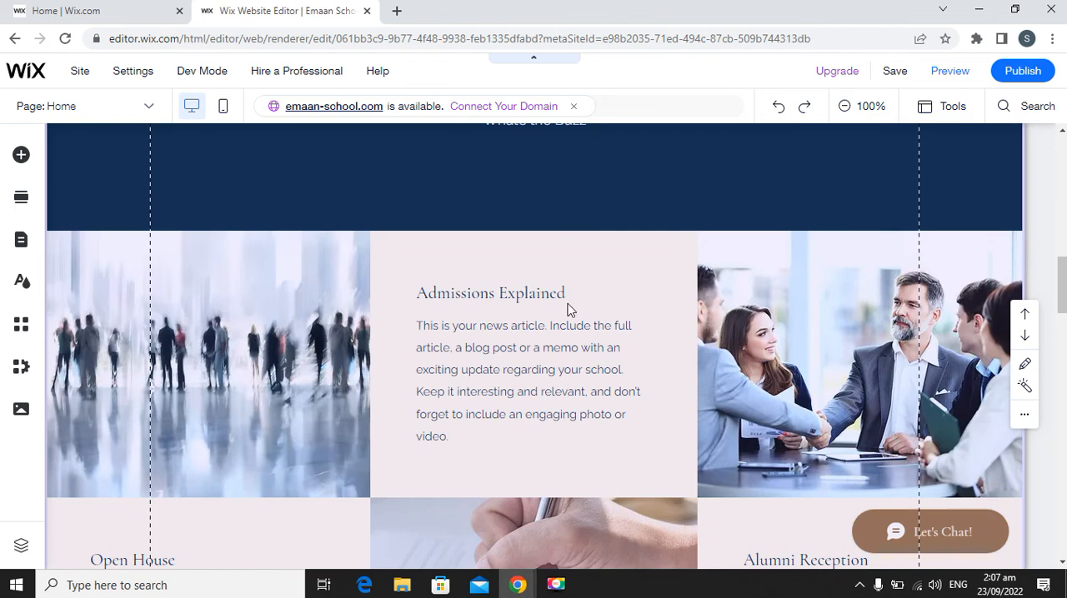
Delete the entire News List section beneath the "Creating a Brighter Future" tagline.
scroll(568, 309, up, 3)
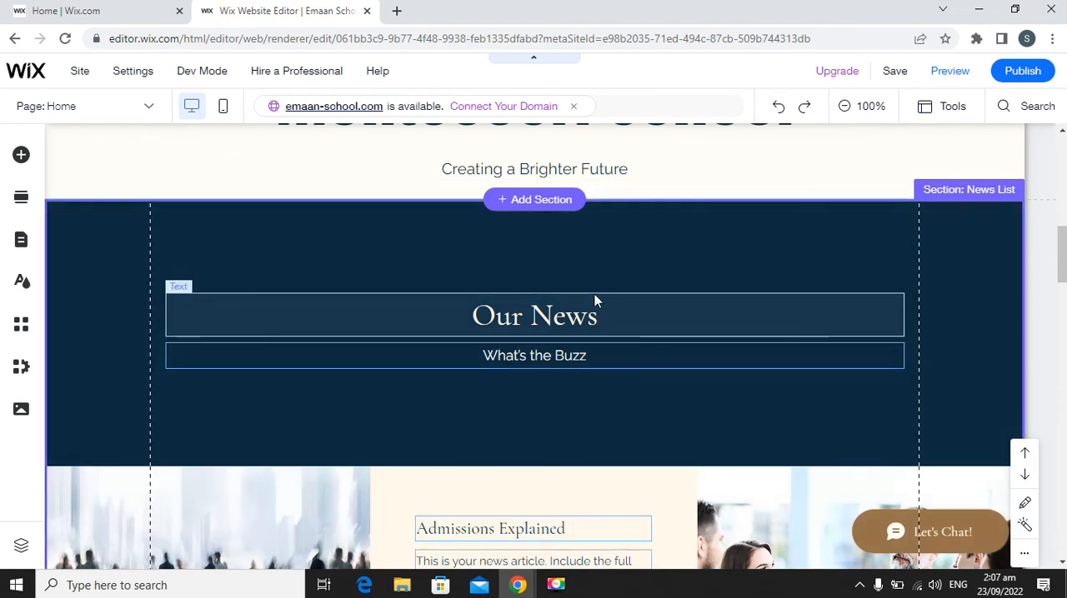
key(Delete)
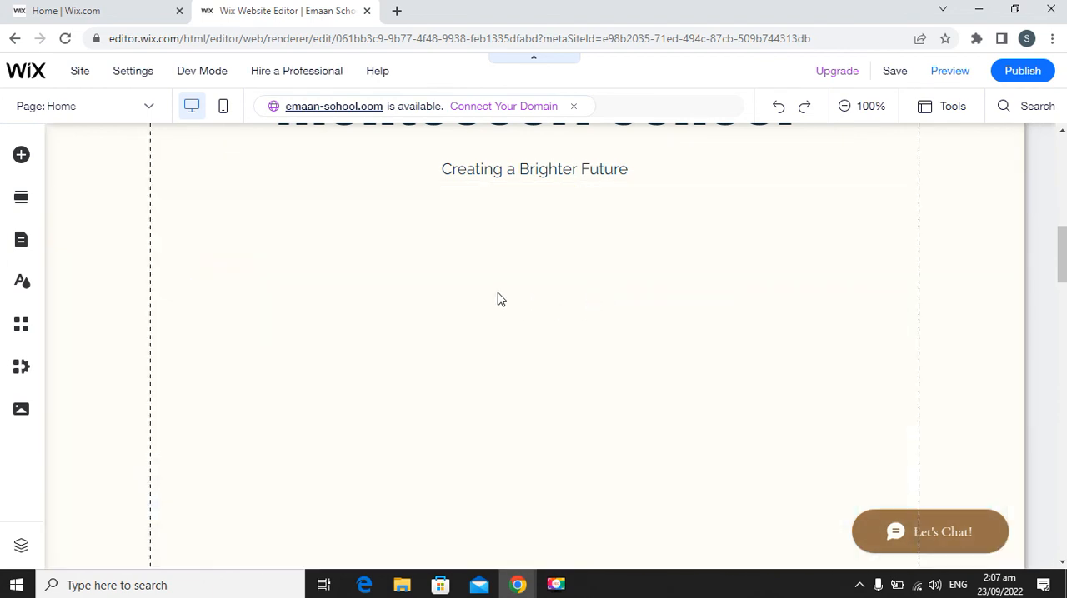
scroll(534, 288, down, 2)
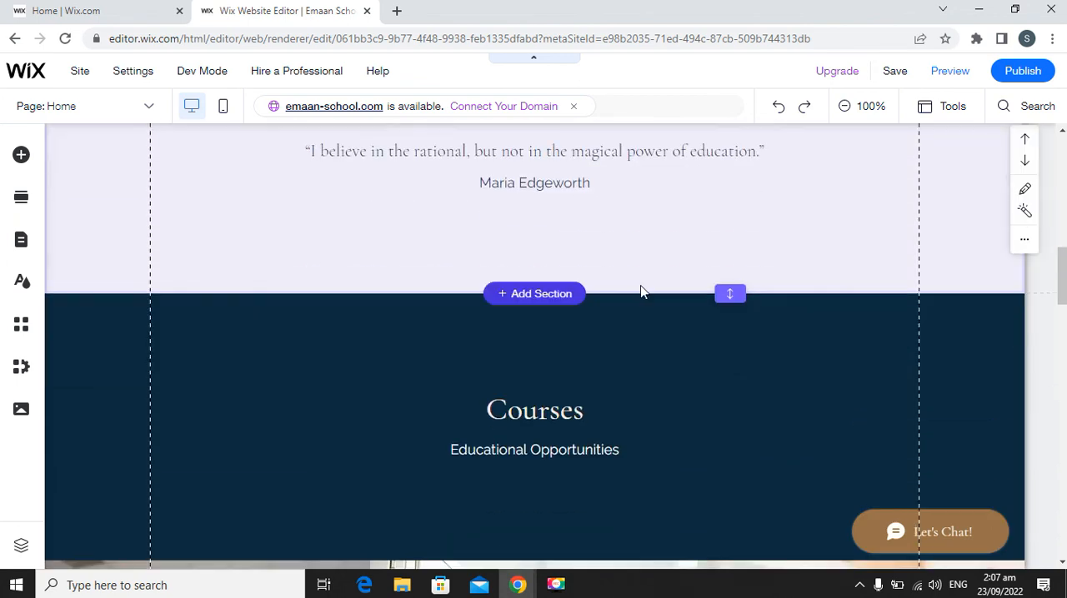
Delete the Quote section beneath the tagline and review the Courses and Contact Us sections.
scroll(280, 280, up, 3)
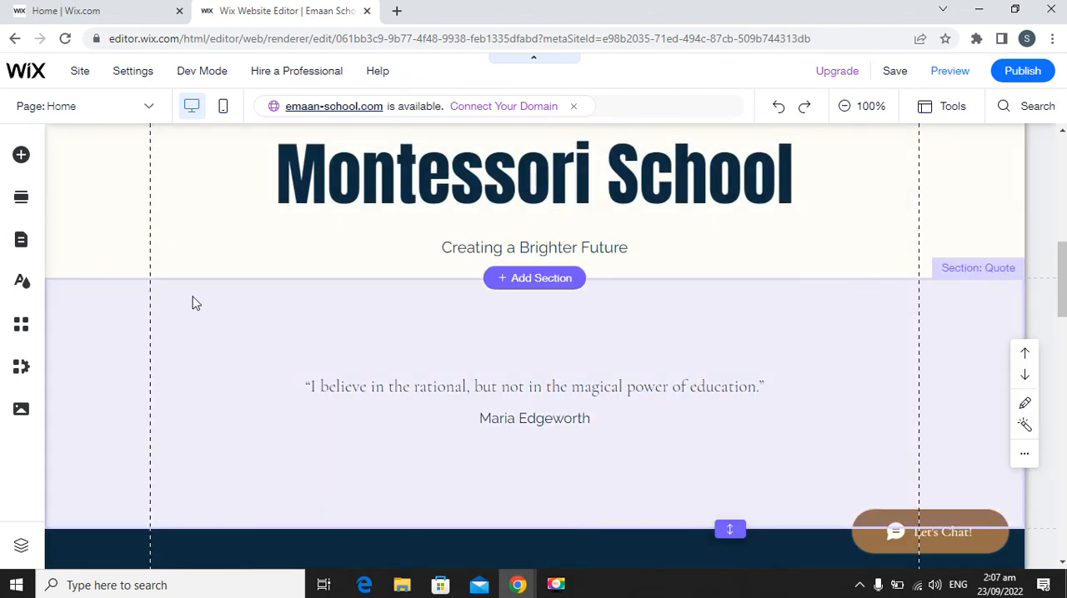
click(192, 303)
key(Delete)
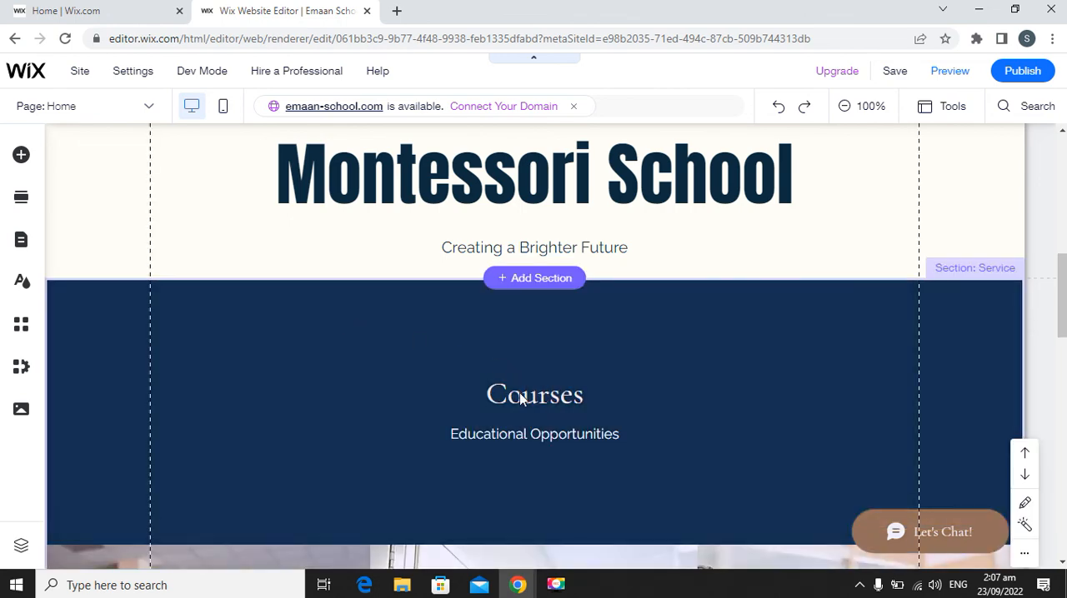
scroll(540, 400, down, 7)
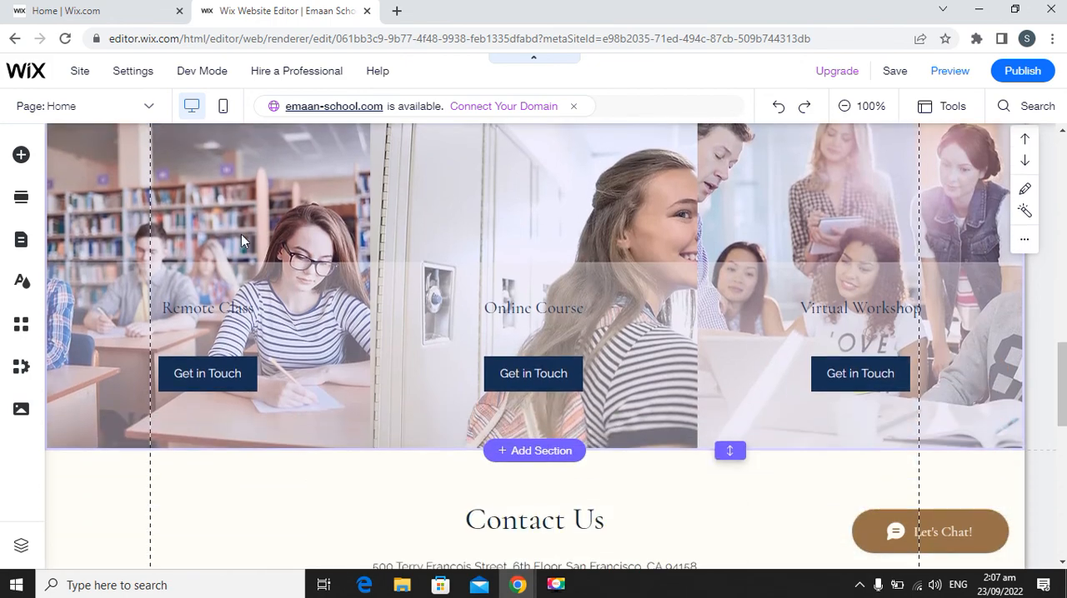
scroll(866, 280, down, 2)
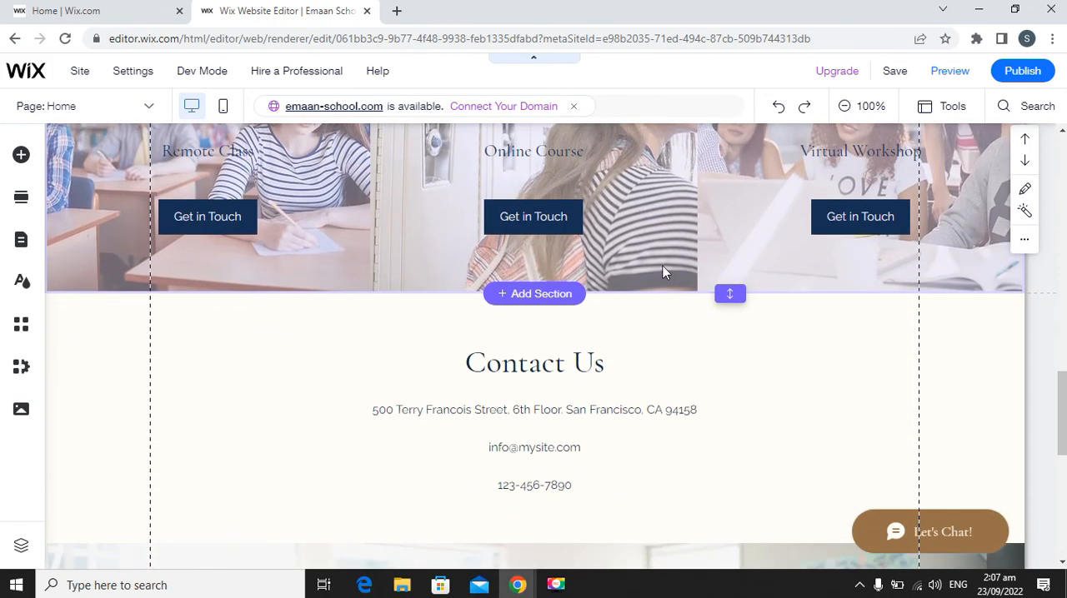
Replace the "Remote Class" title in the first column of the Courses strip with "Reception".
scroll(206, 193, up, 2)
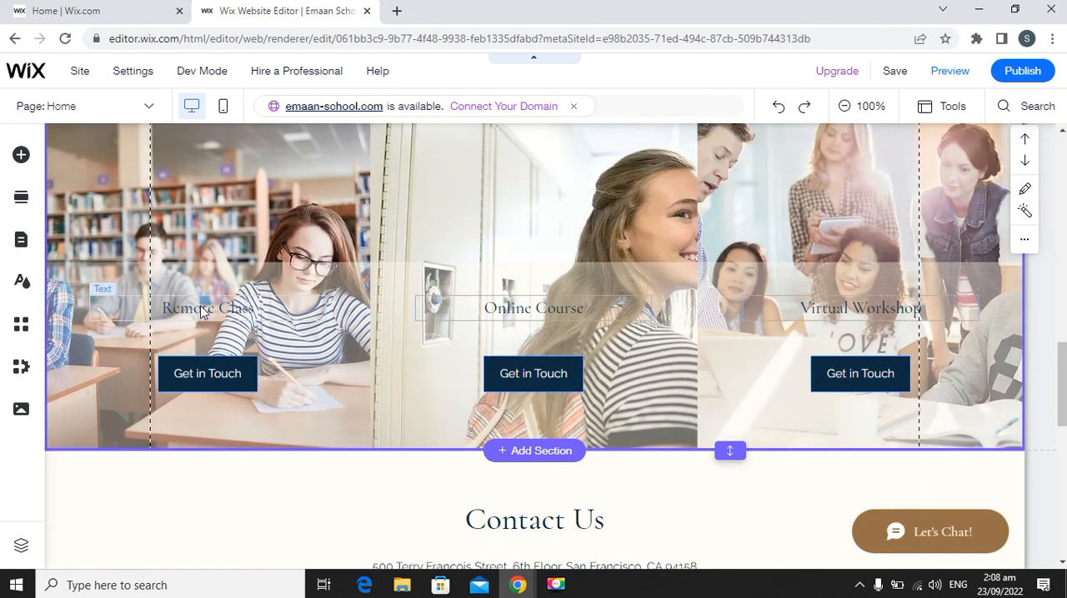
click(127, 302)
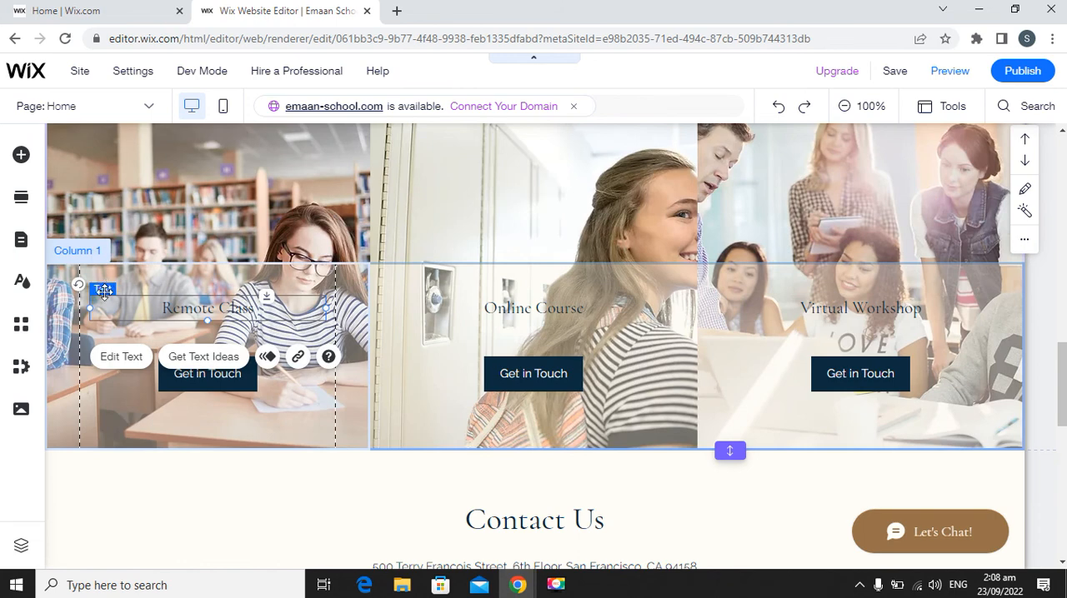
double_click(288, 319)
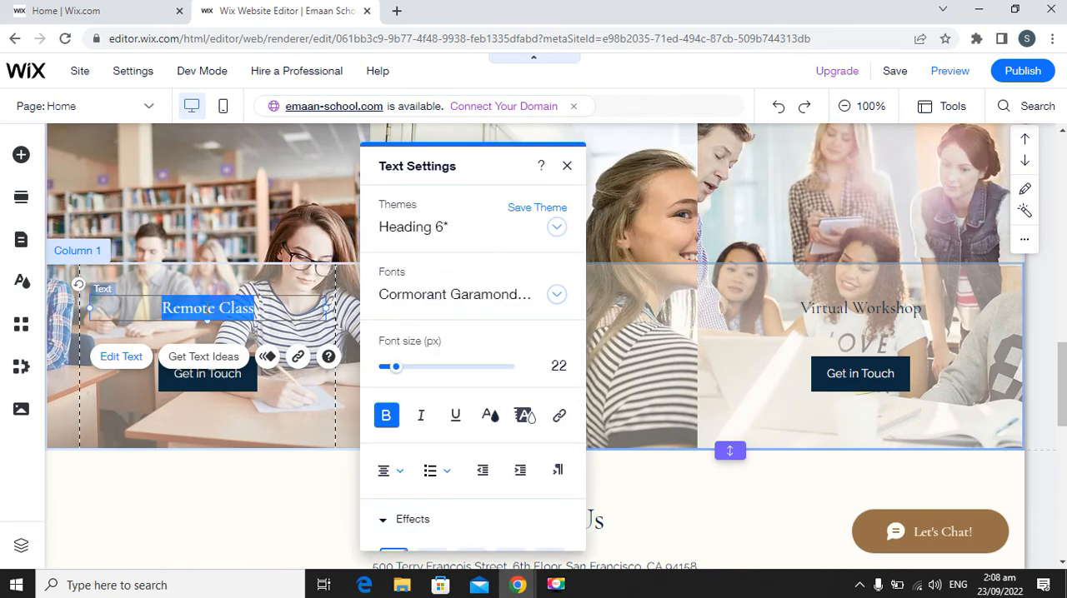
text(Recept)
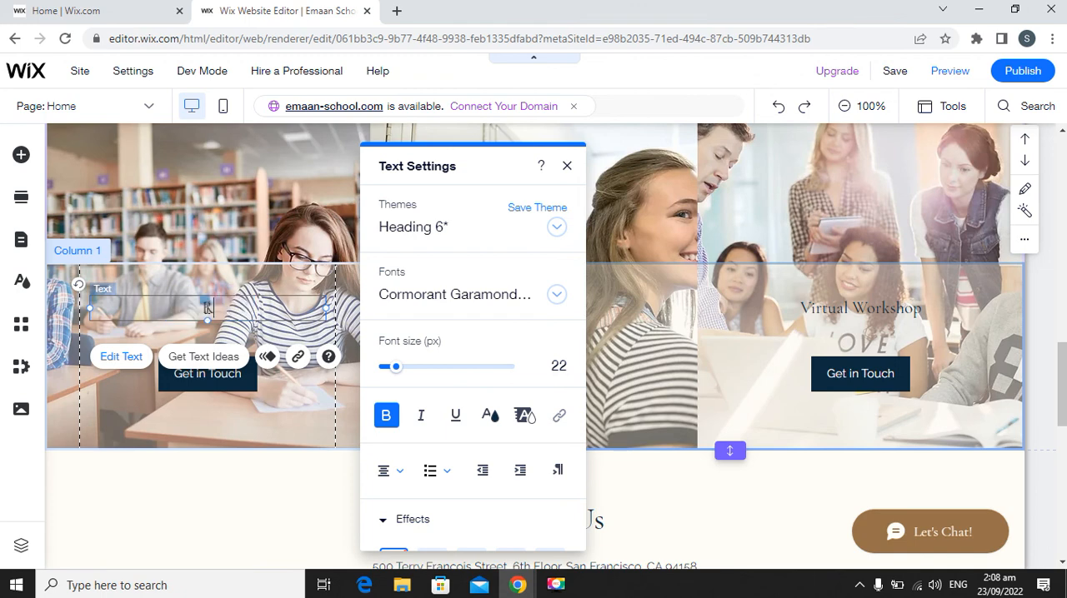
text(ion)
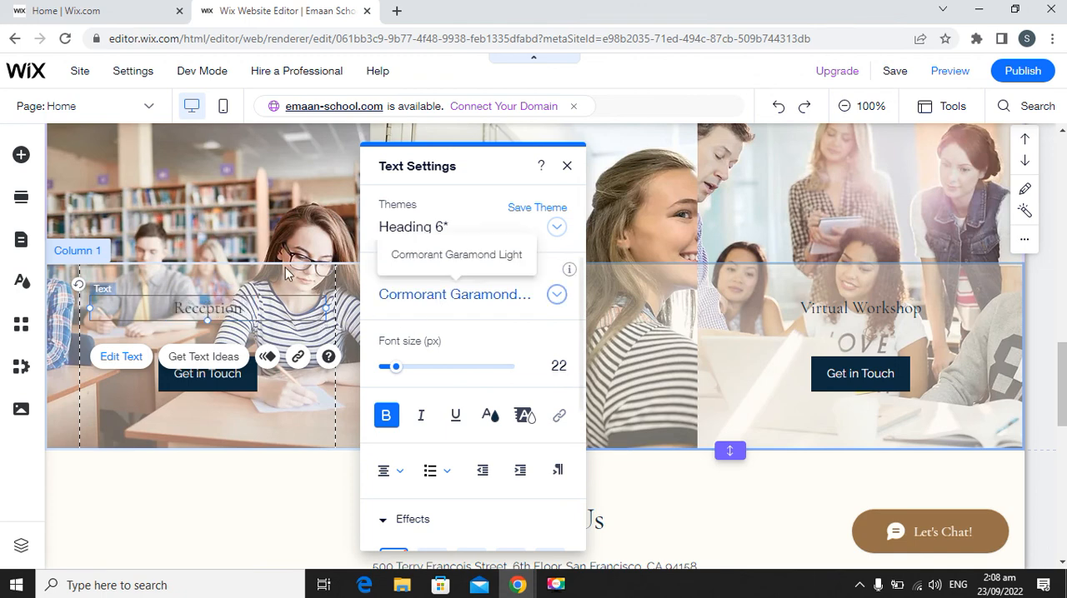
click(356, 247)
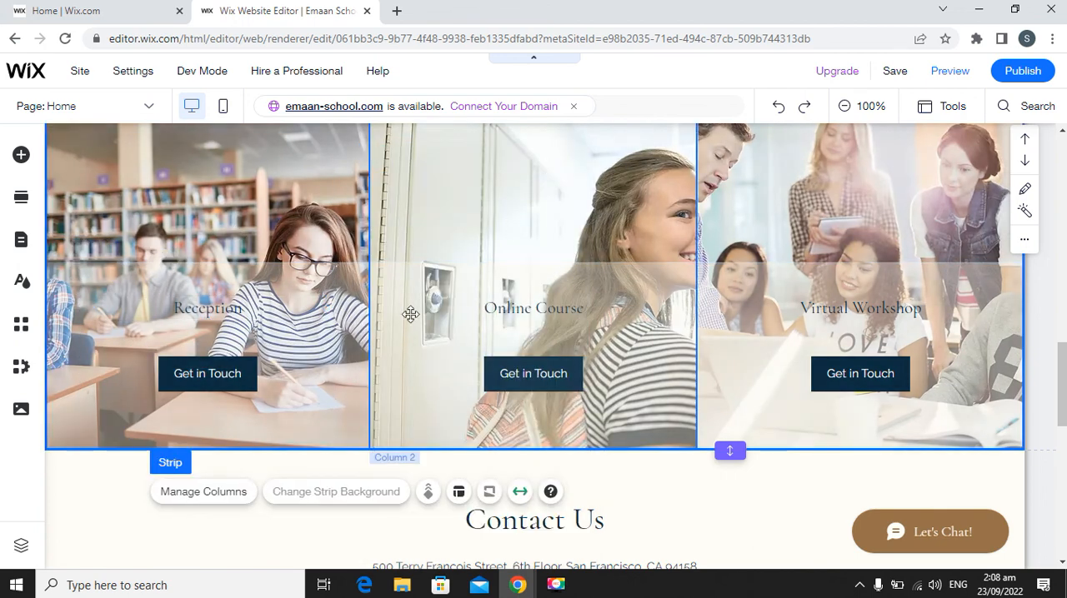
Change the "Online Course" title in the middle column of the Courses strip to "Junior".
click(540, 310)
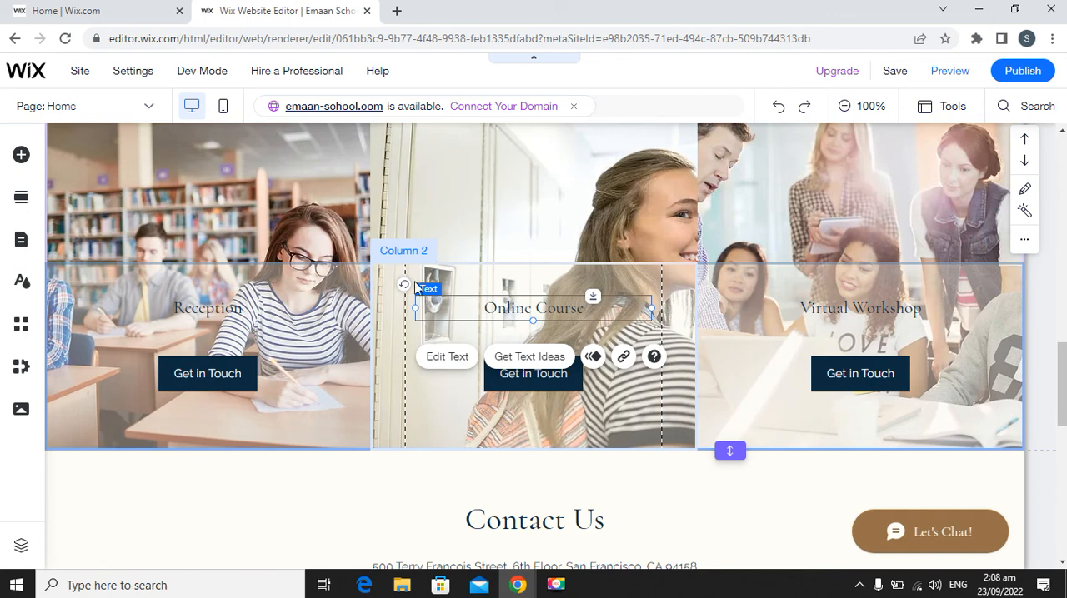
double_click(514, 308)
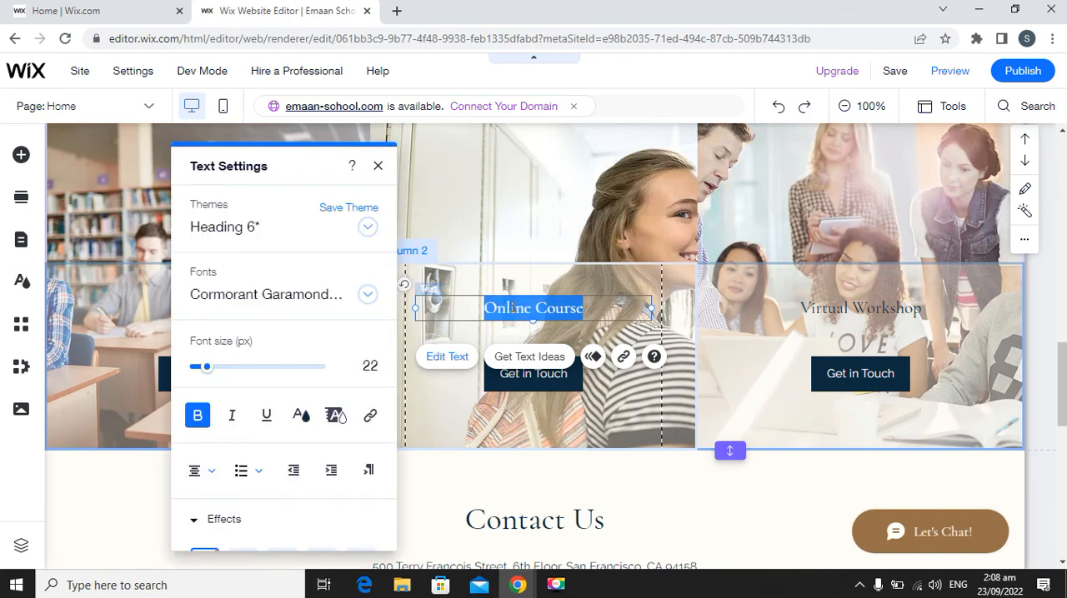
text(Junior)
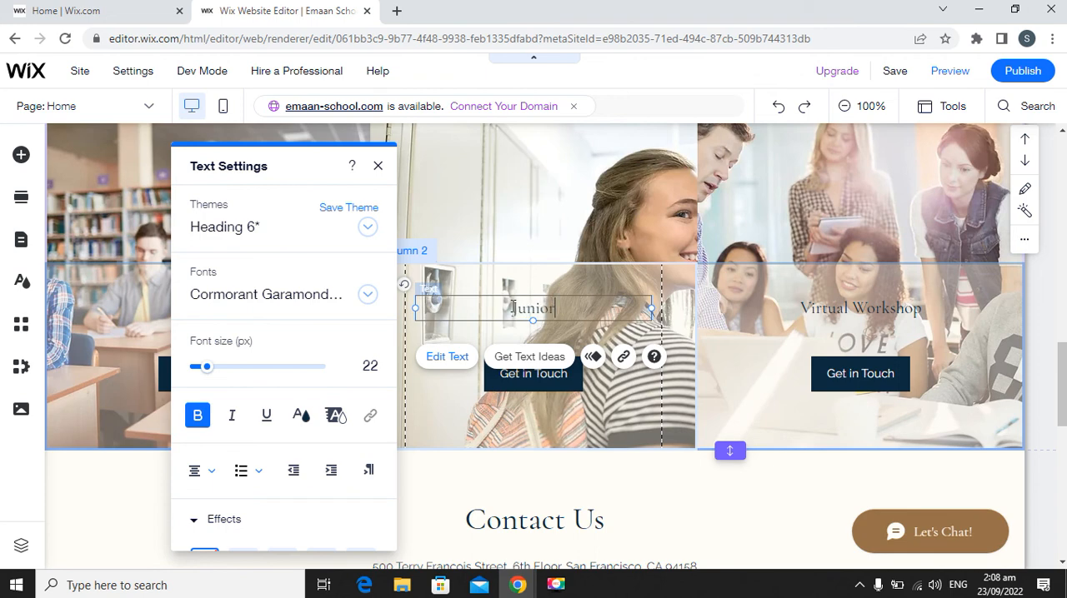
click(377, 167)
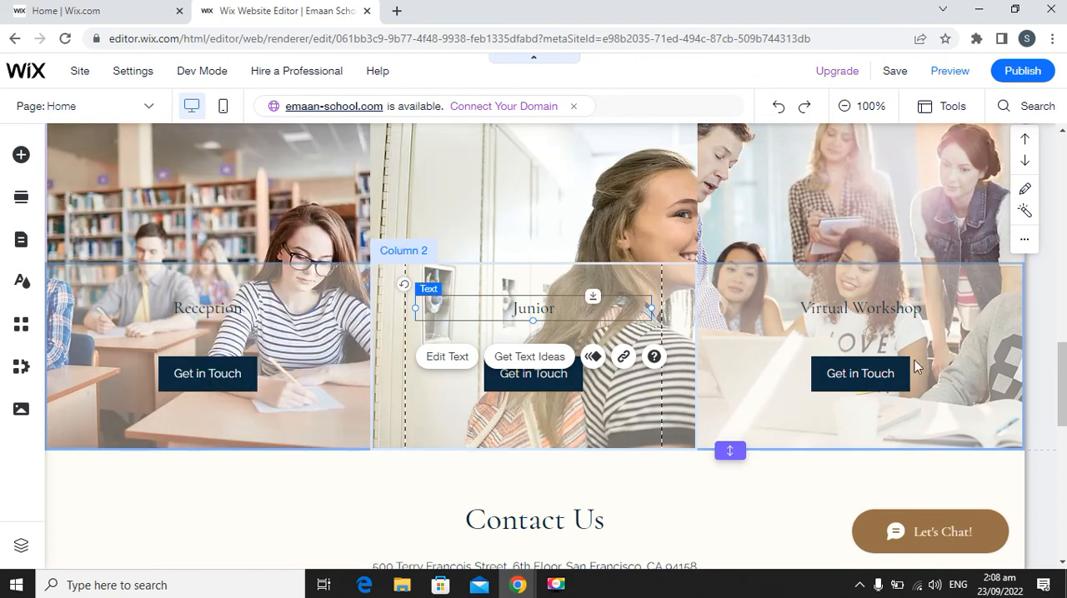
Change the "Virtual Workshop" title in the third column of the Courses strip to "Senior".
click(842, 313)
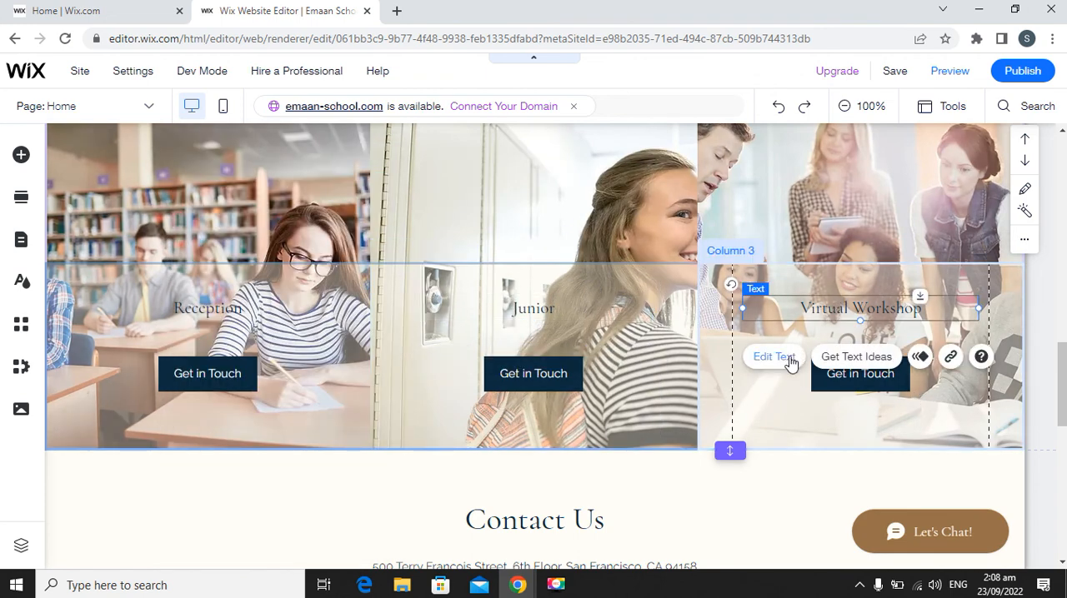
double_click(837, 318)
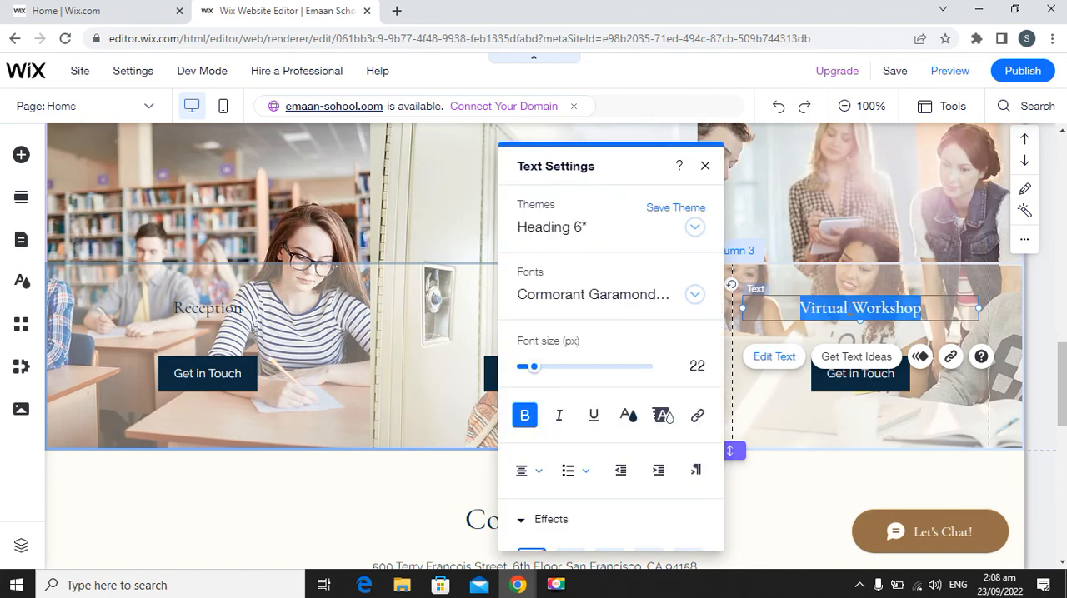
text(Sen)
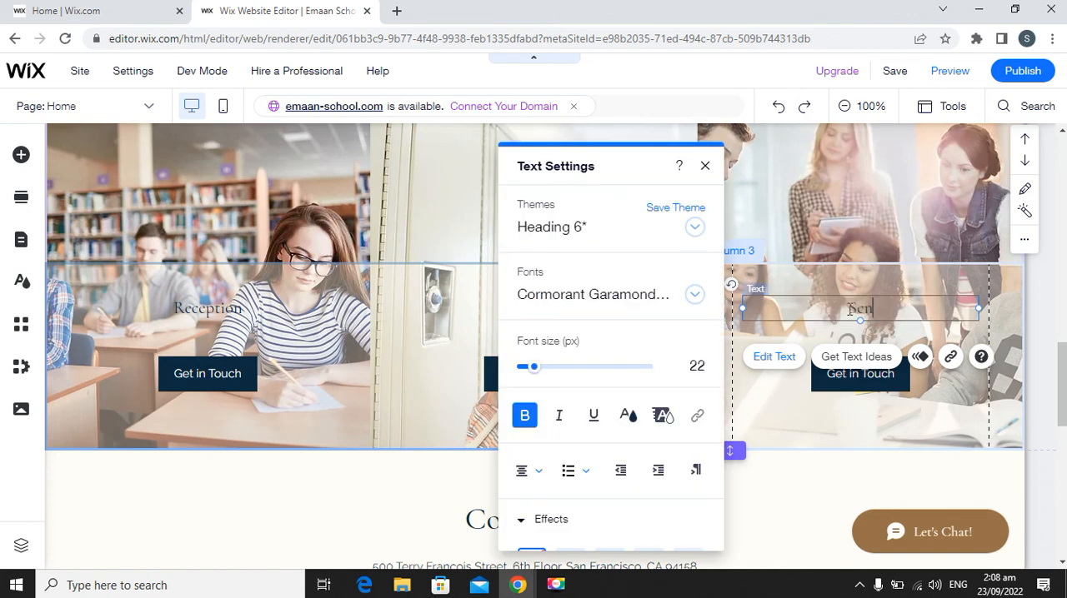
text(ior)
click(705, 165)
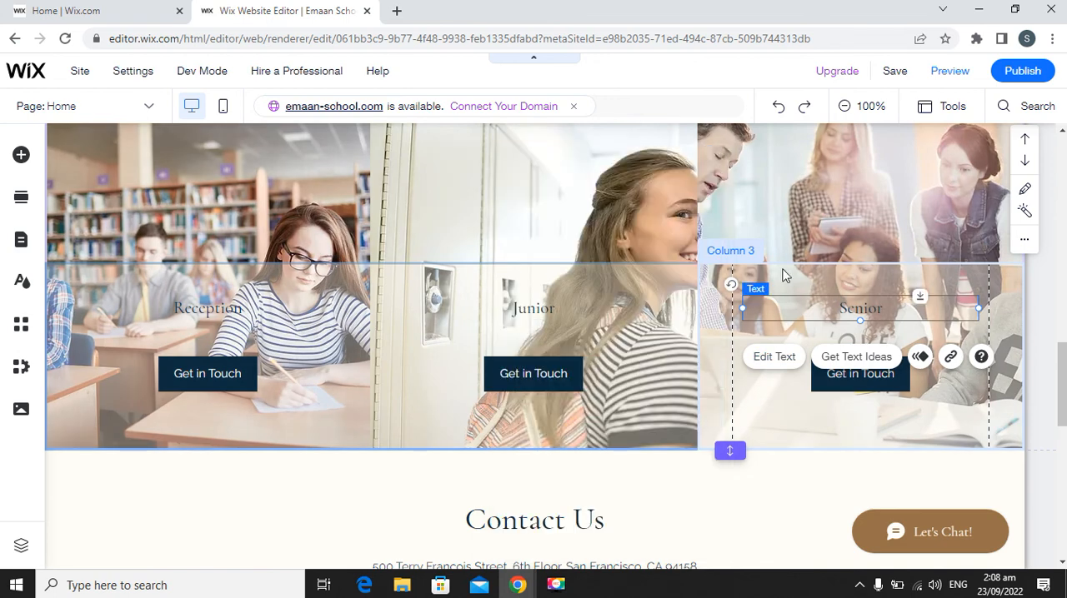
Inspect the Get in Touch buttons of the Courses columns and review the page from the footer up to the header's horizontal menu.
click(540, 383)
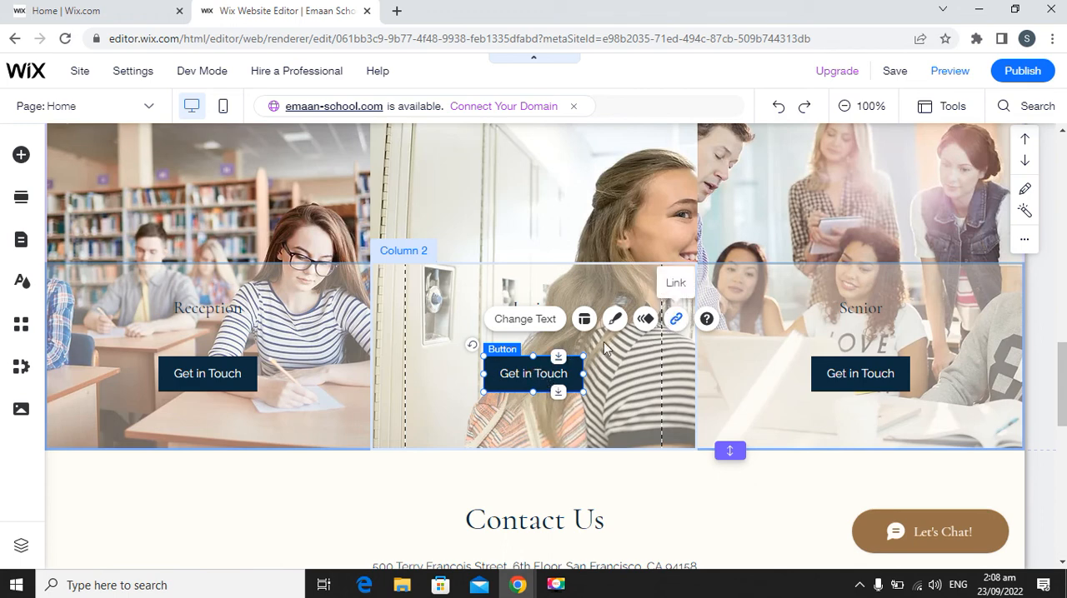
click(215, 379)
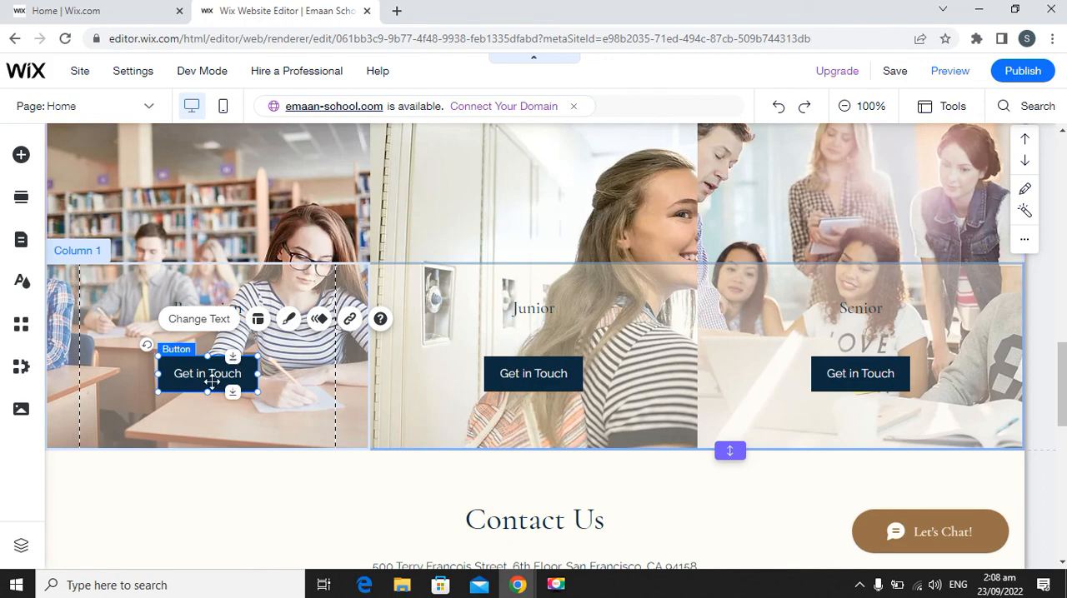
scroll(573, 407, down, 2)
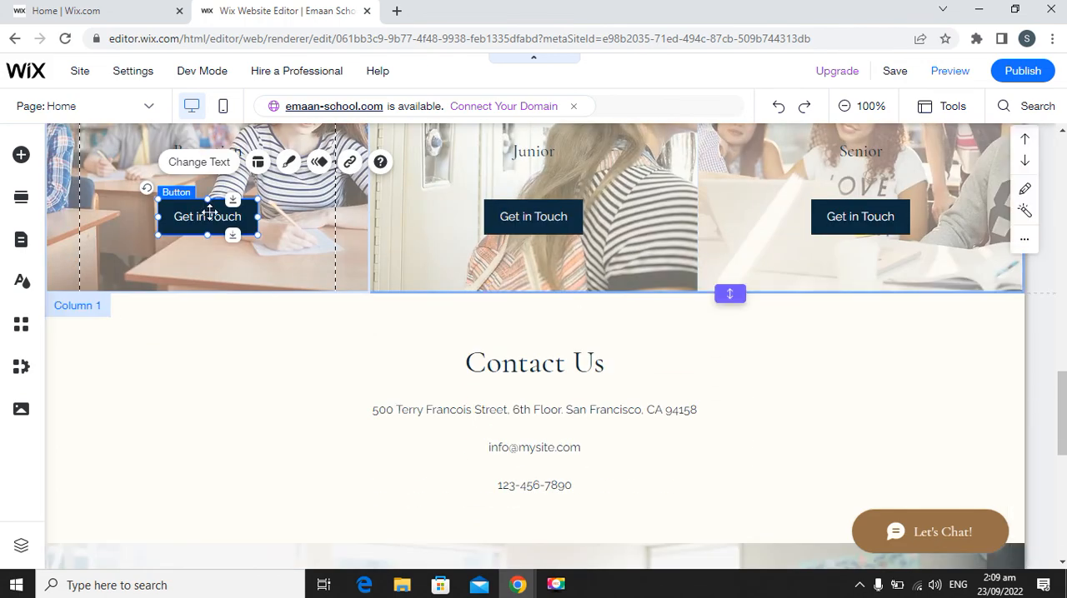
scroll(488, 332, down, 4)
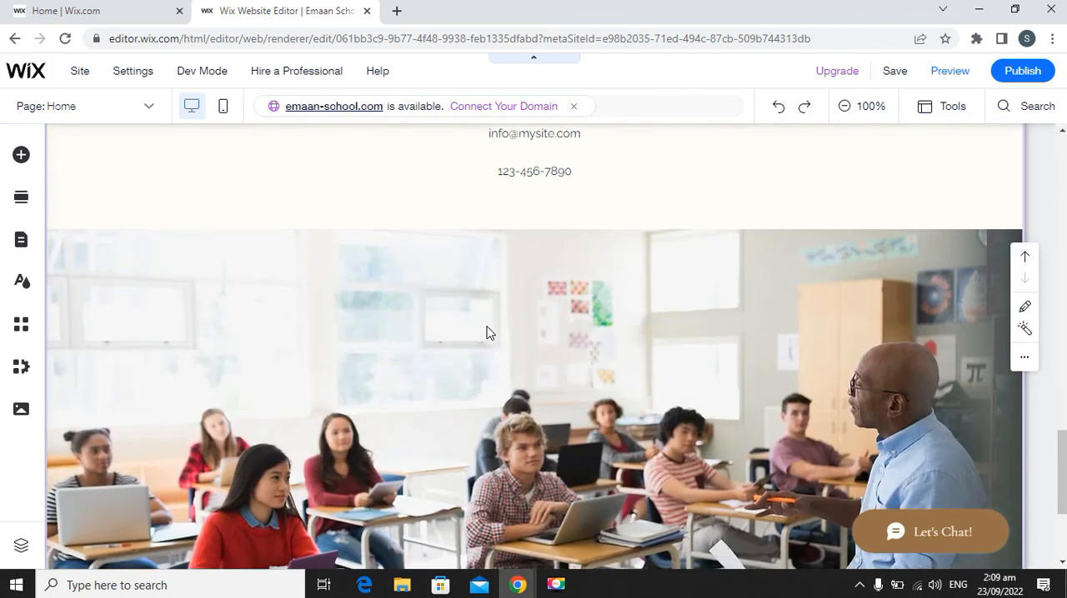
scroll(488, 331, down, 3)
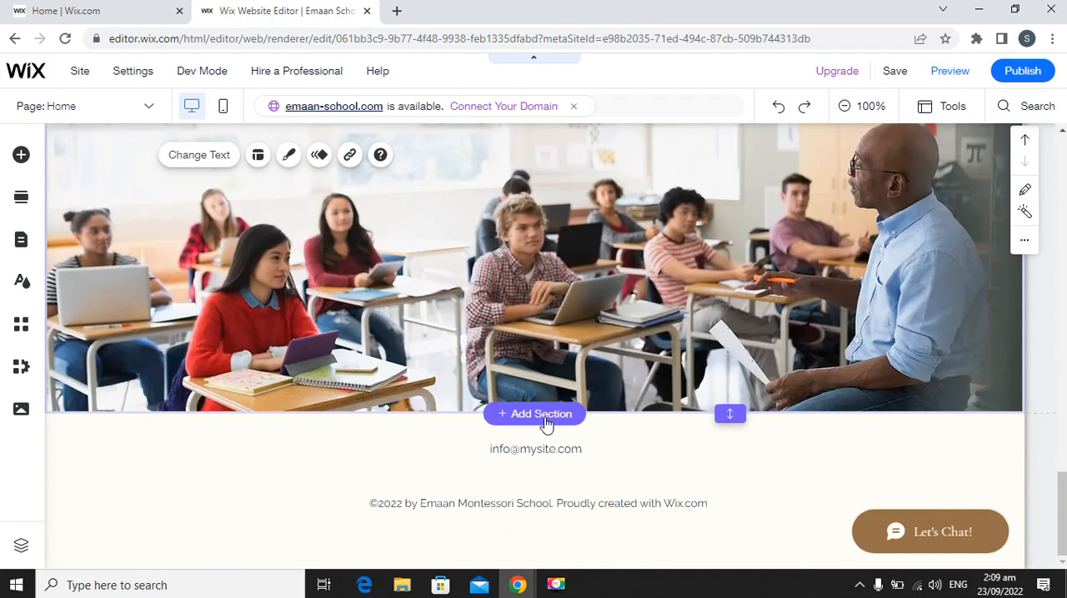
scroll(606, 433, up, 15)
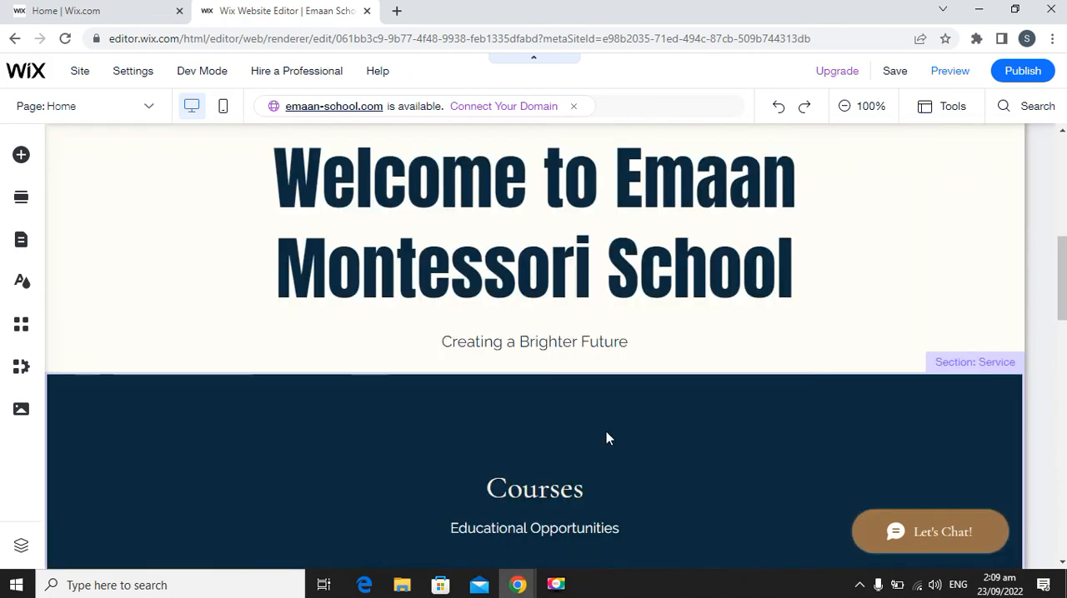
scroll(606, 433, up, 8)
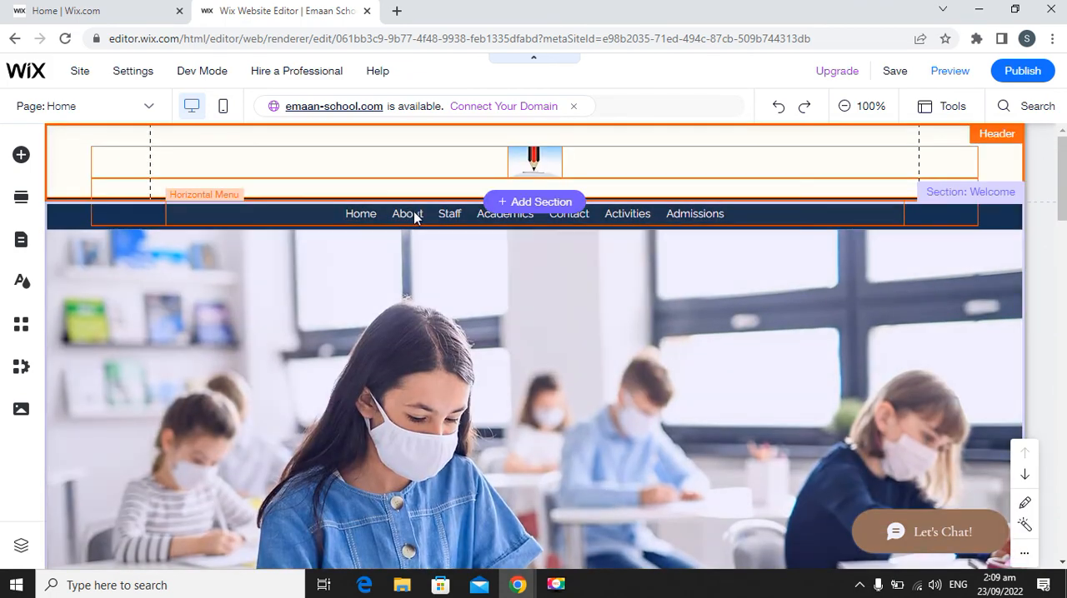
click(403, 211)
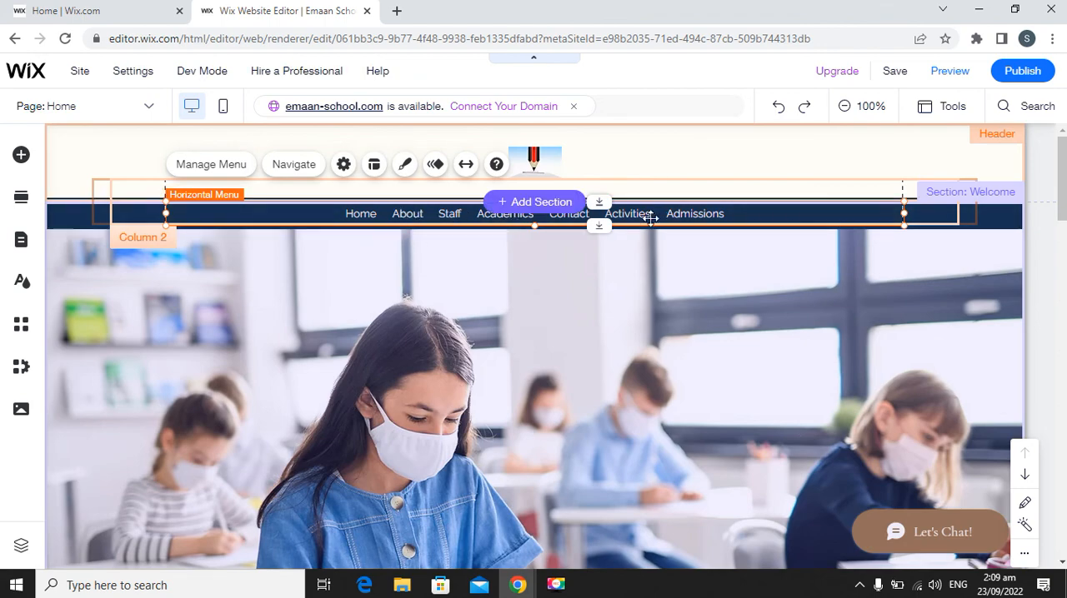
scroll(571, 309, down, 3)
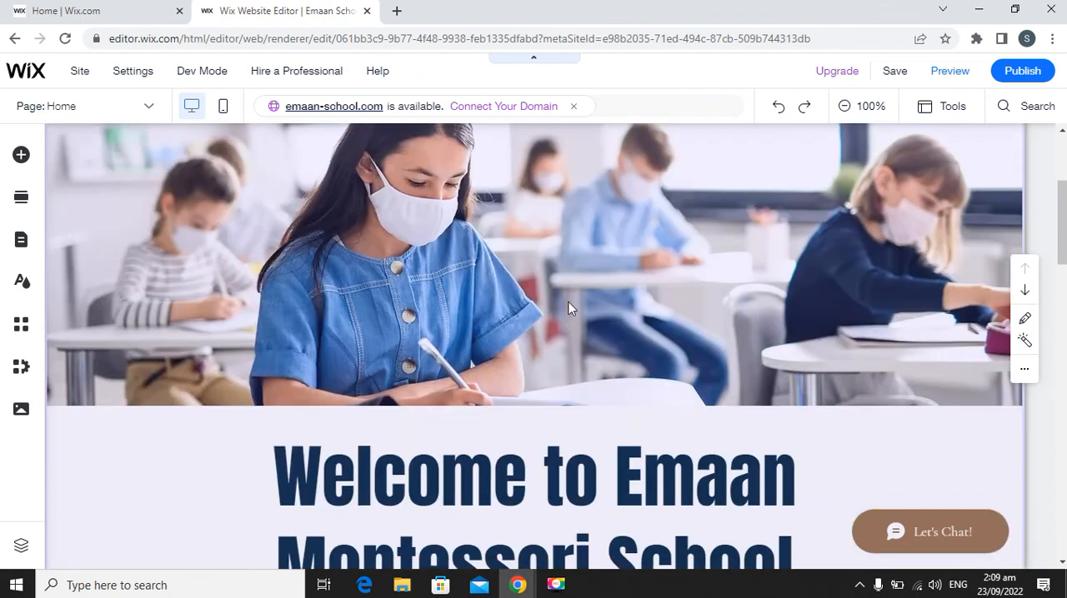
scroll(625, 342, down, 1)
scroll(499, 328, up, 3)
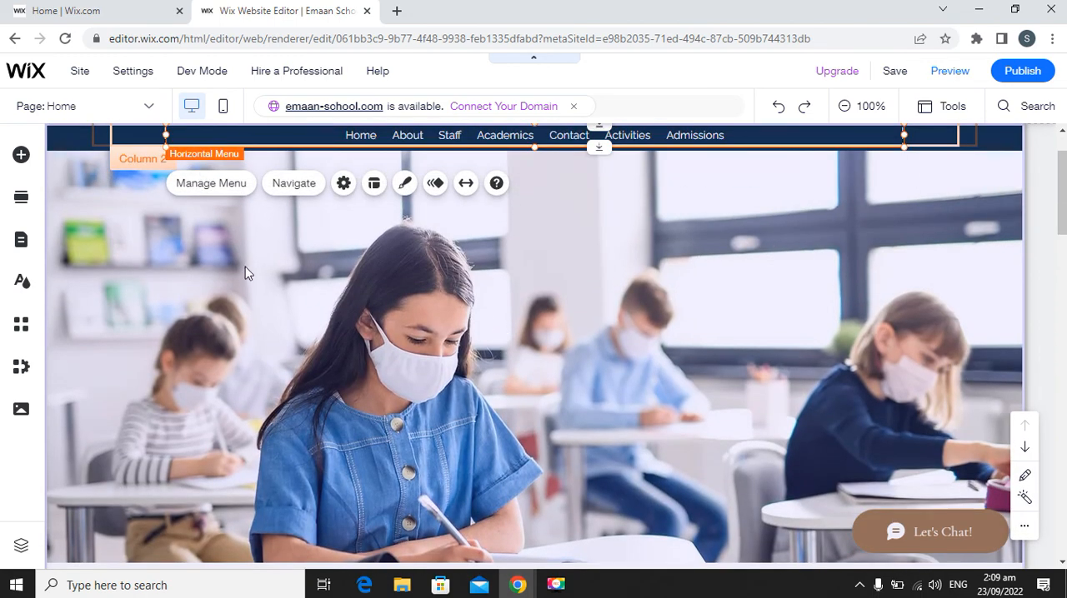
click(244, 273)
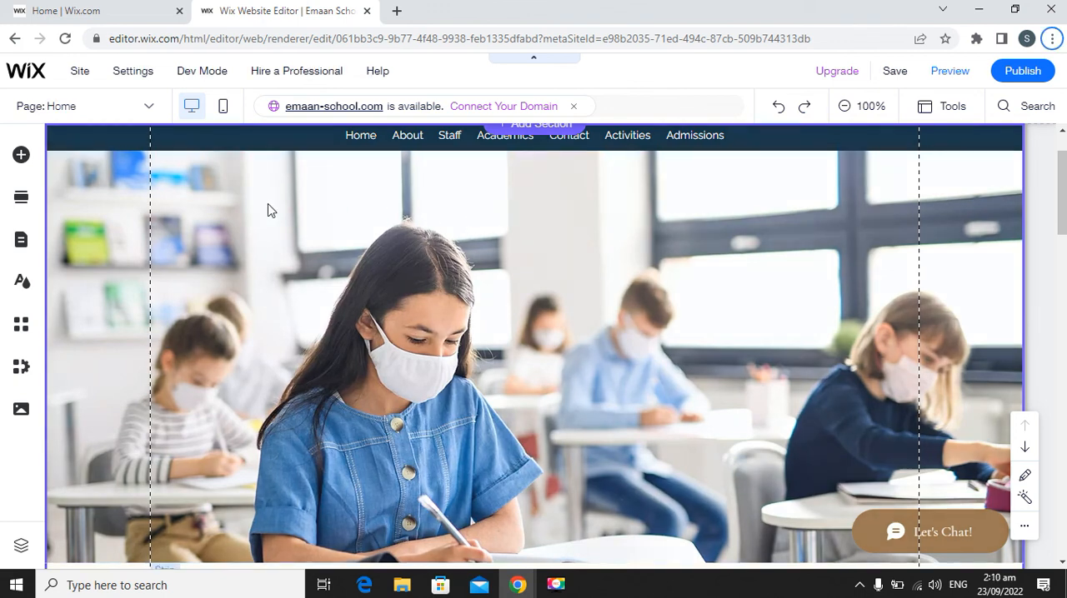
Browse the addable text elements, comparing the Themed Text, Titles and Paragraphs styles.
click(21, 156)
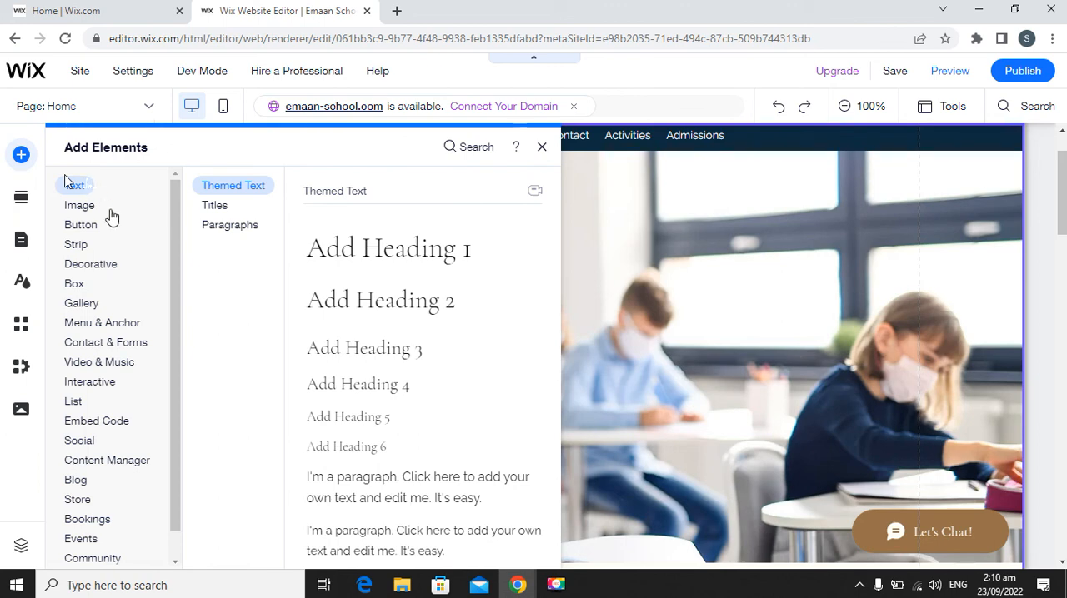
scroll(114, 217, down, 1)
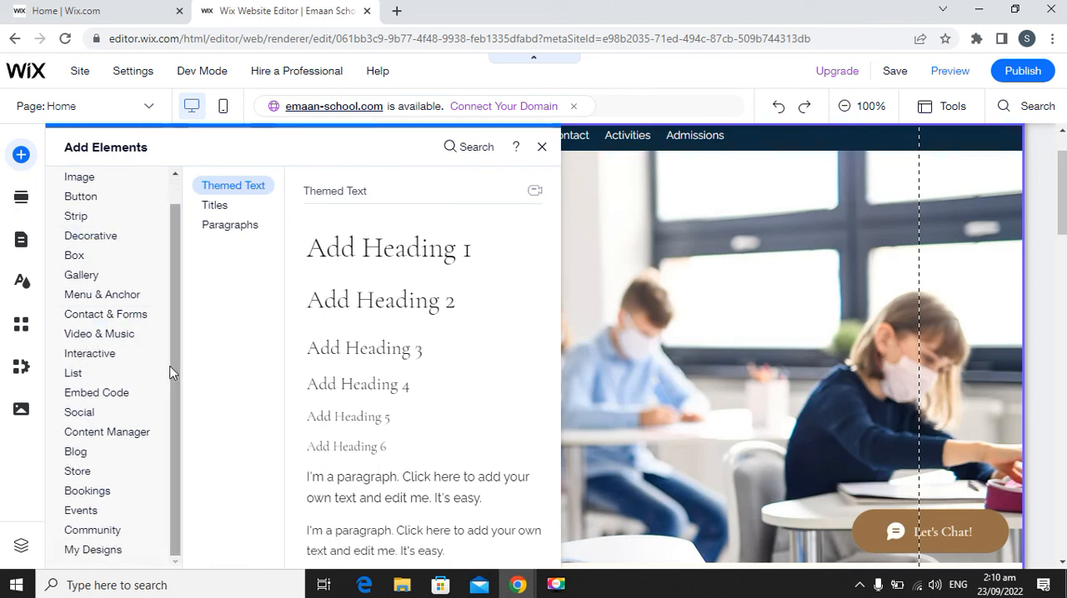
scroll(170, 373, up, 1)
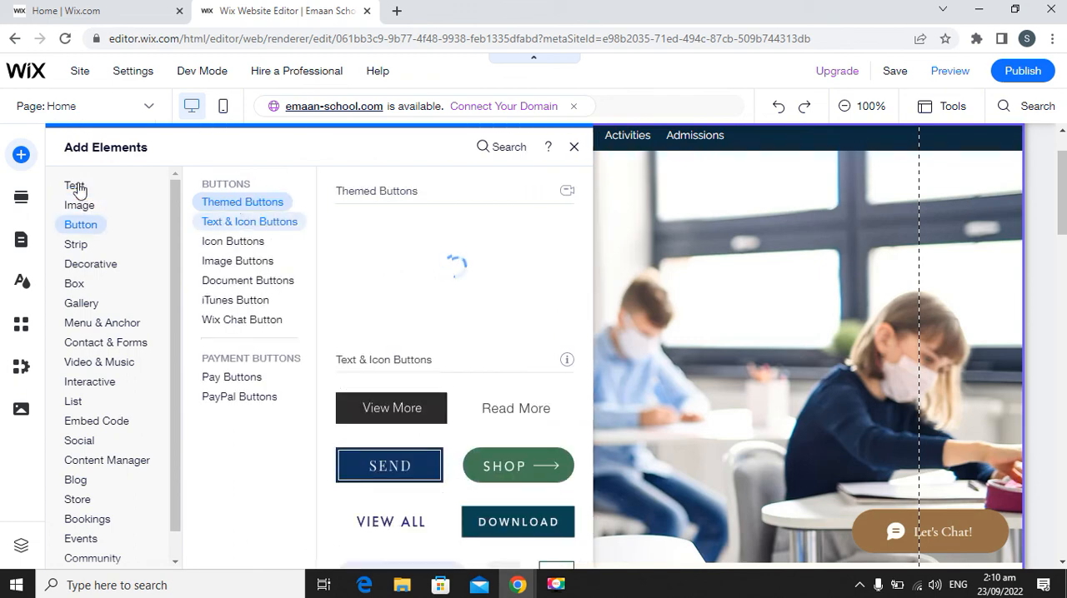
click(77, 187)
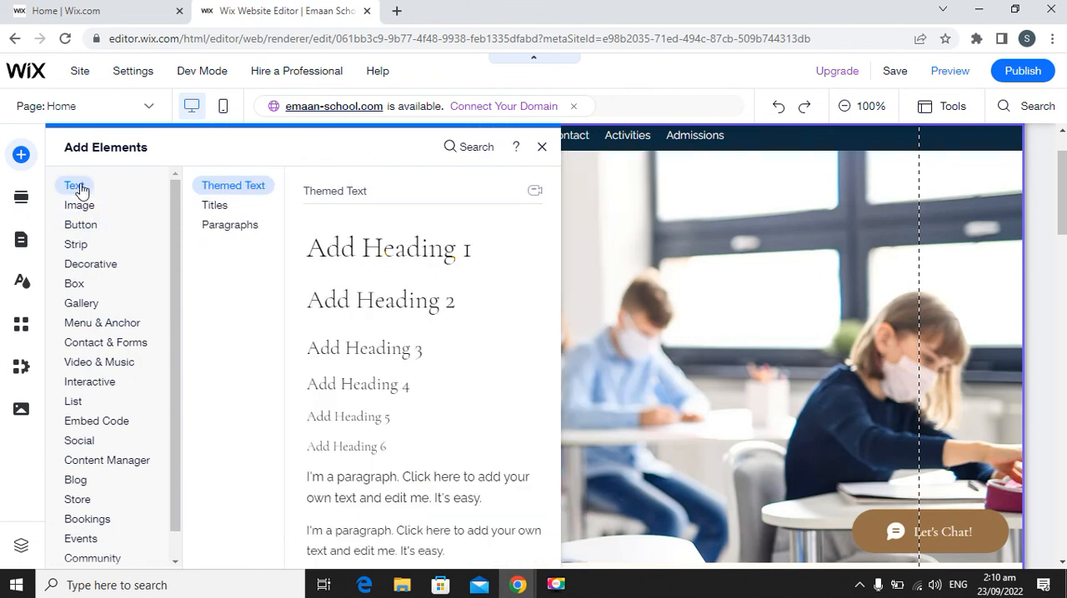
click(230, 208)
click(239, 235)
click(242, 192)
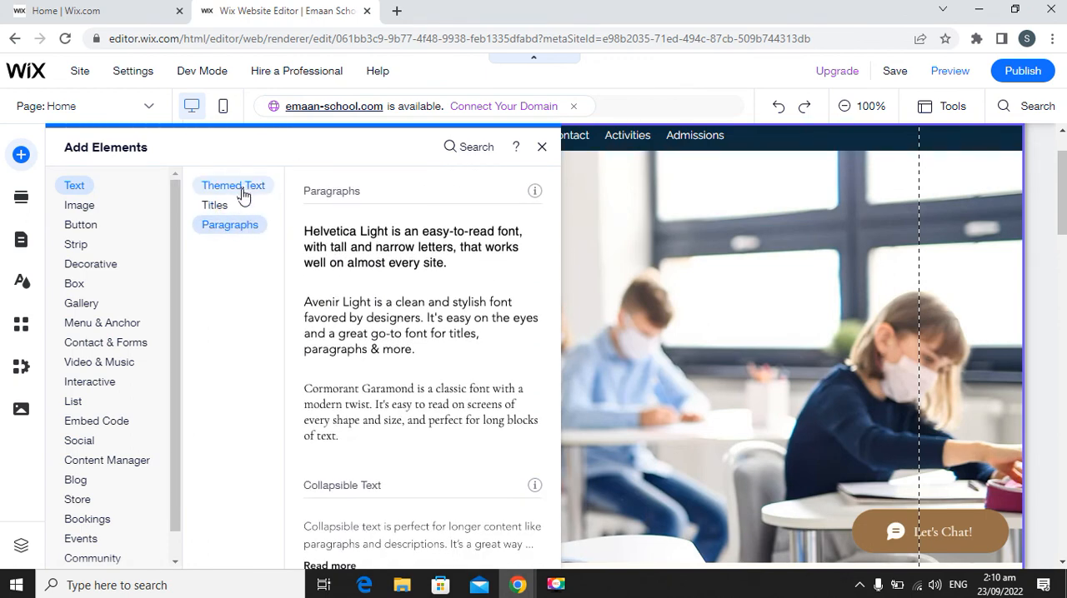
click(231, 190)
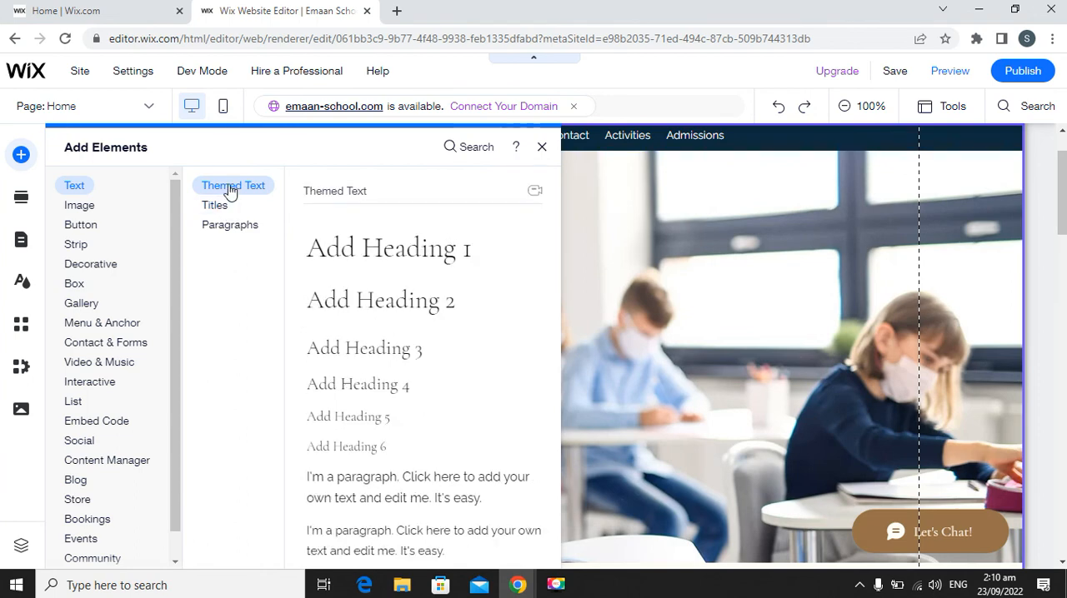
click(227, 204)
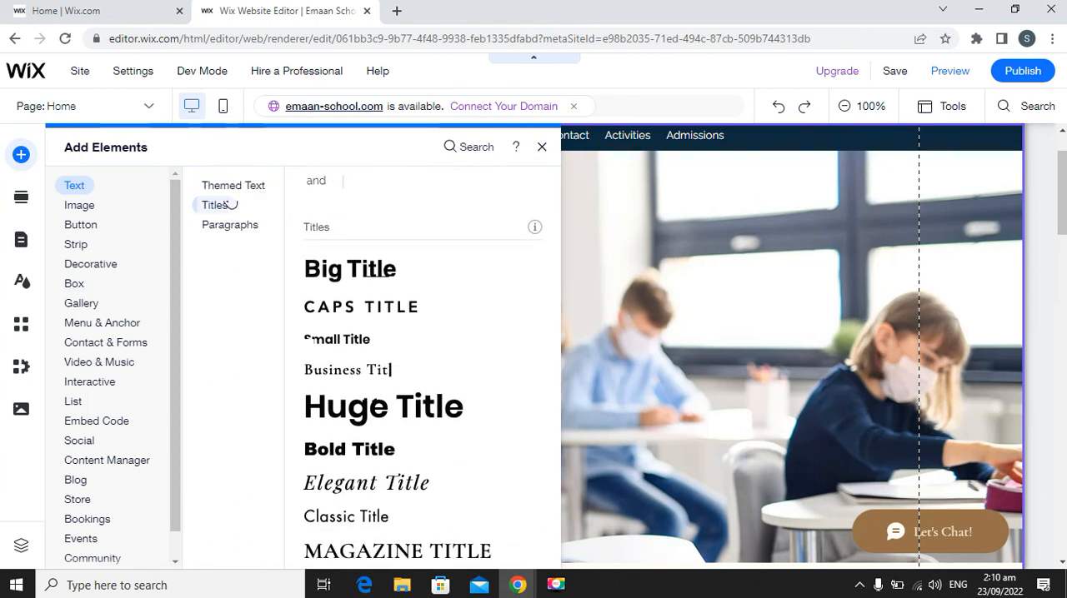
click(229, 225)
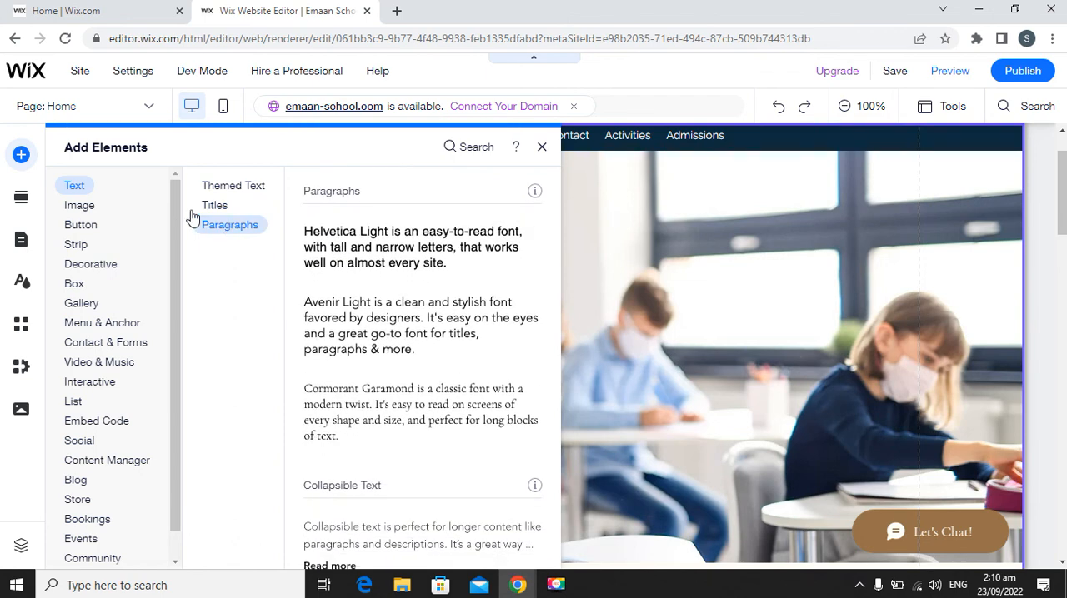
Review the addable image sources and the button types, including Icon, Image, Document, iTunes and Wix Chat buttons.
click(81, 207)
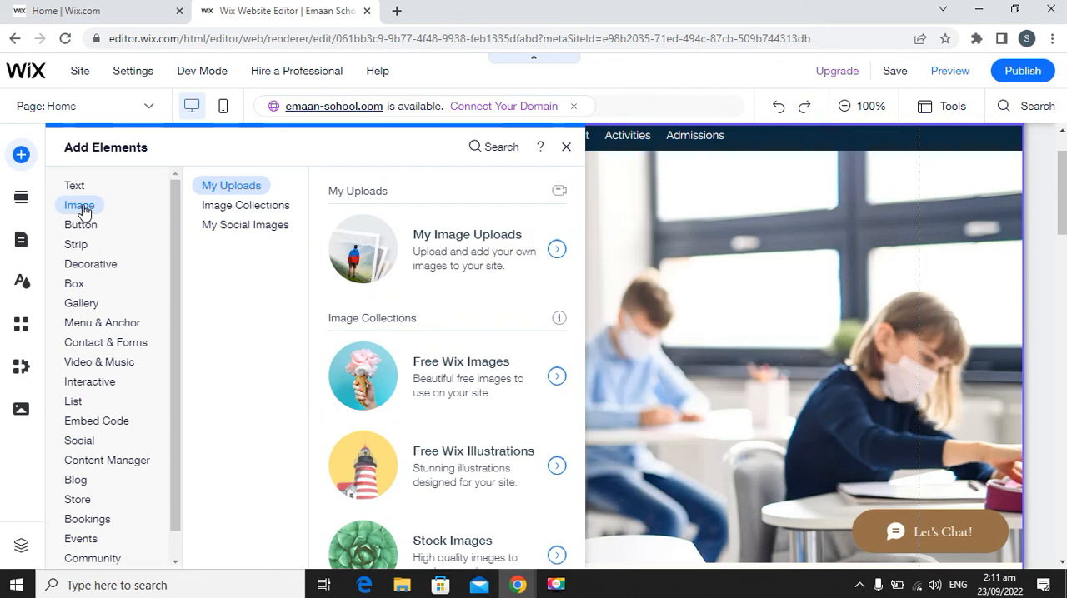
click(81, 225)
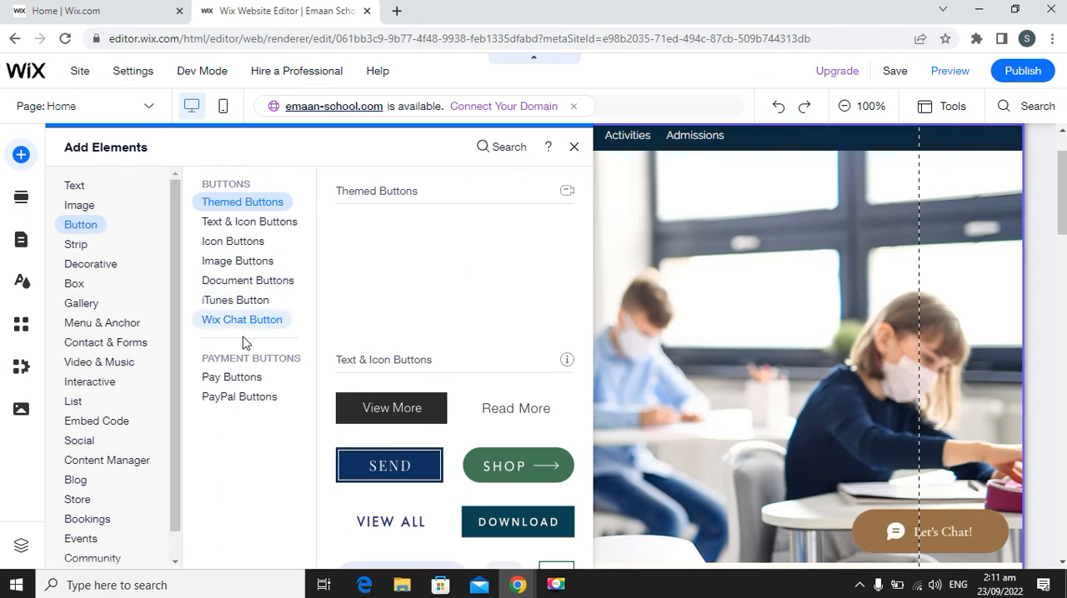
click(239, 244)
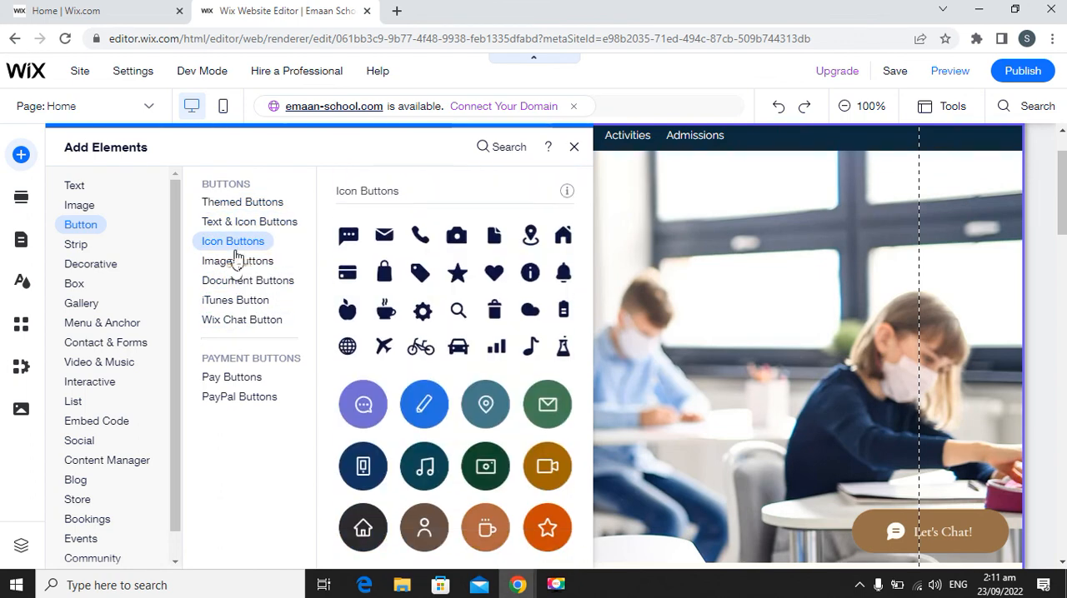
click(236, 261)
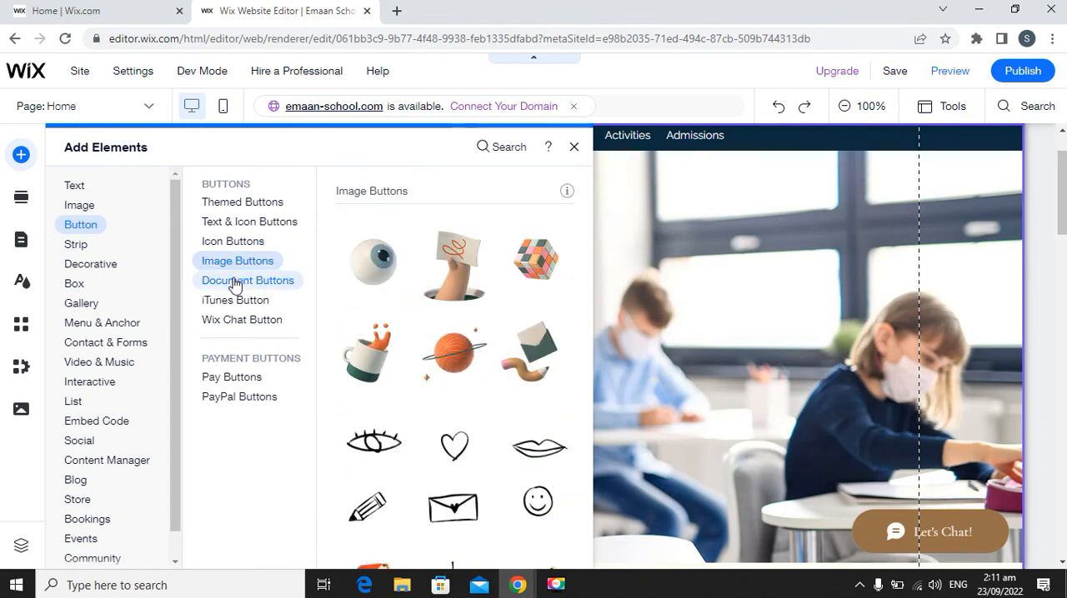
click(236, 284)
click(233, 300)
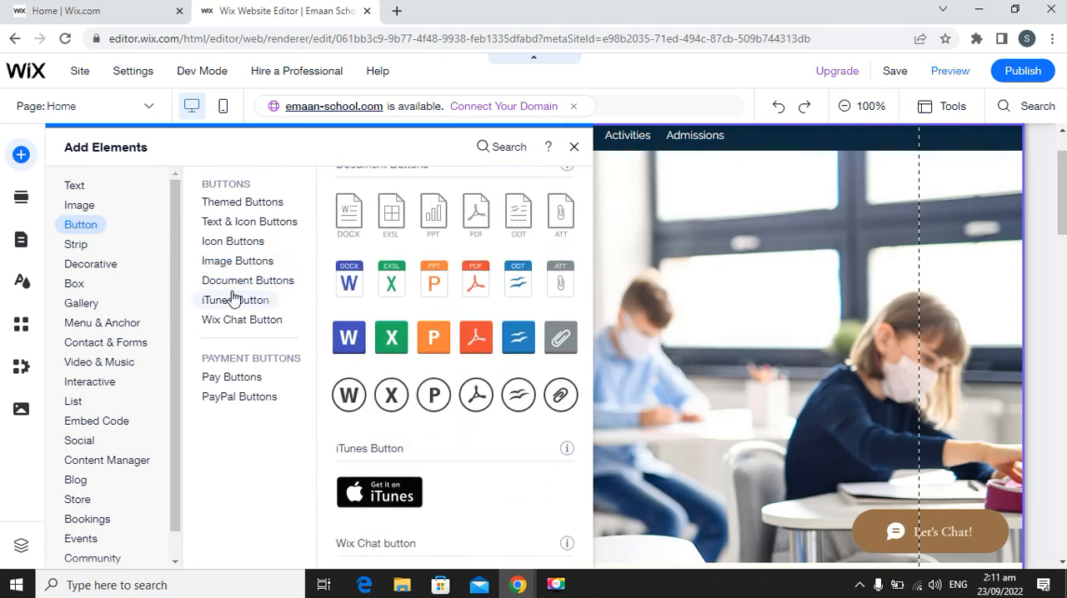
click(234, 320)
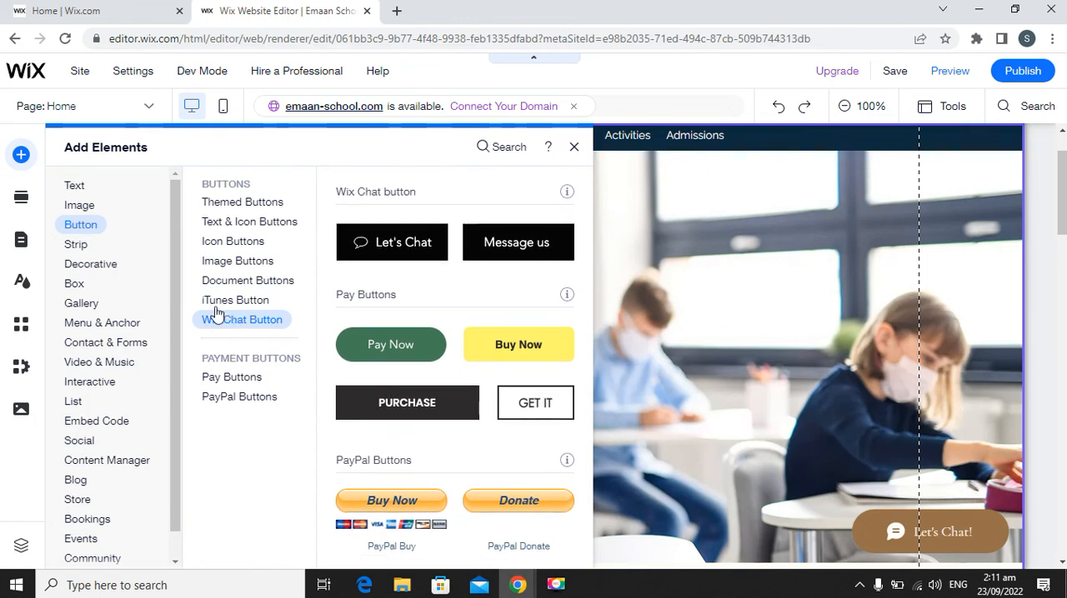
Look through the ready-made strip designs in the Featured, About, Services, Contact and Welcome groups.
click(77, 244)
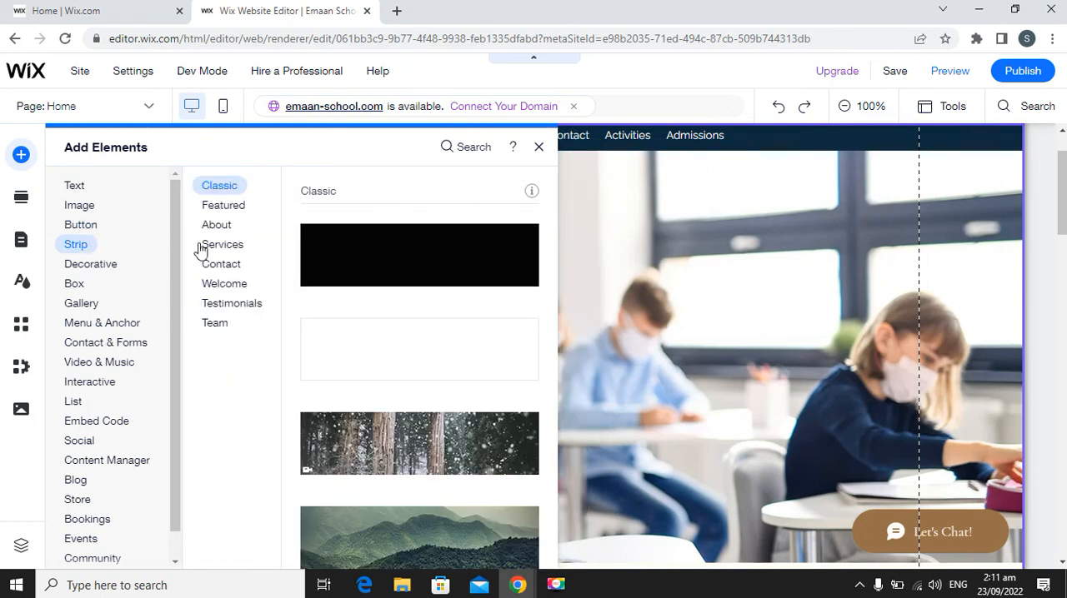
click(249, 212)
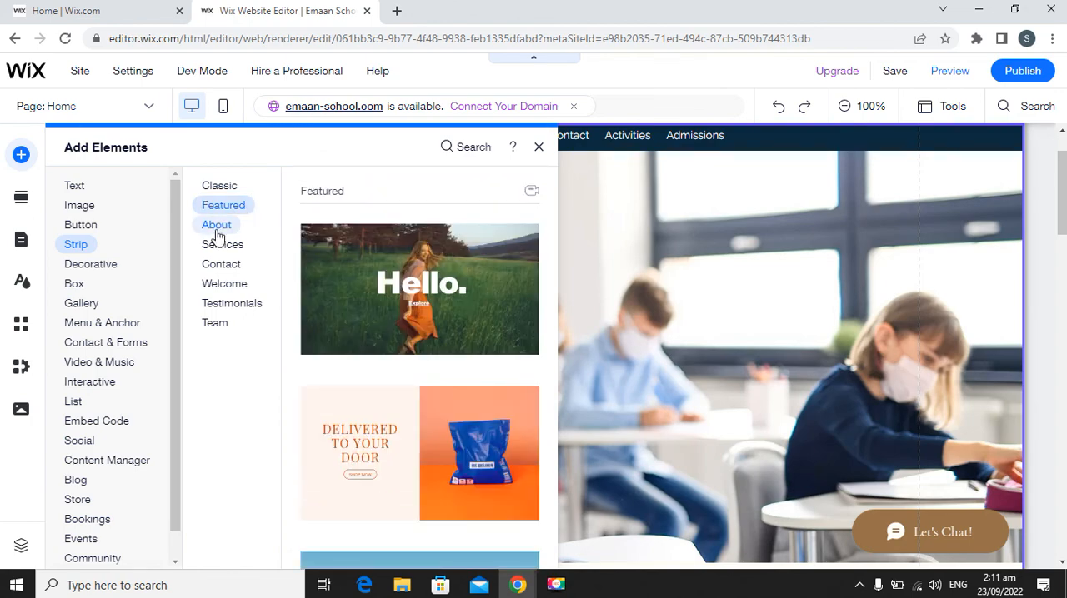
click(218, 232)
click(220, 245)
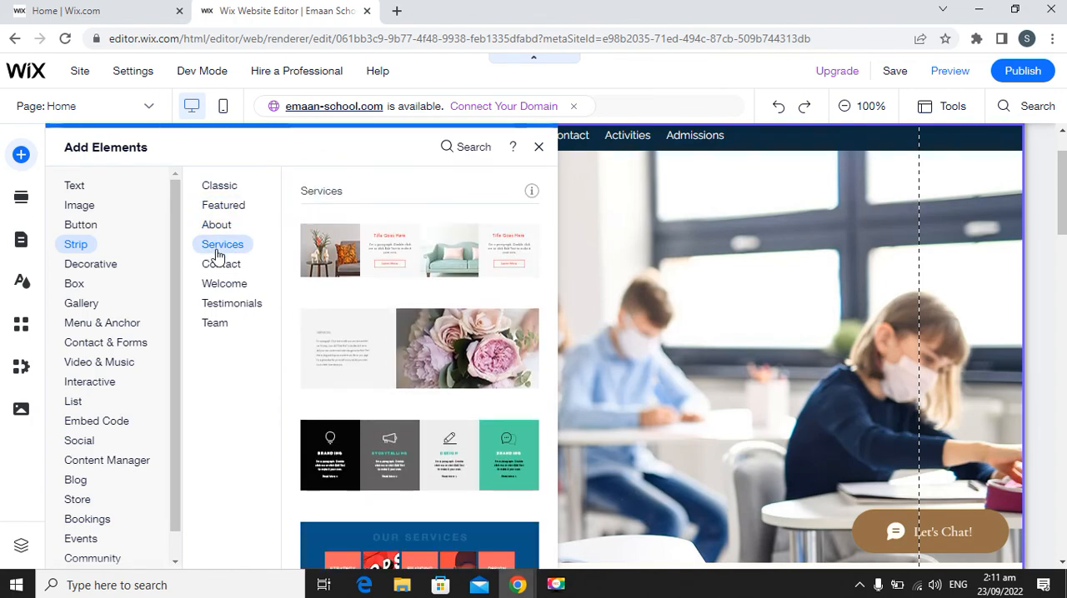
click(219, 263)
click(218, 283)
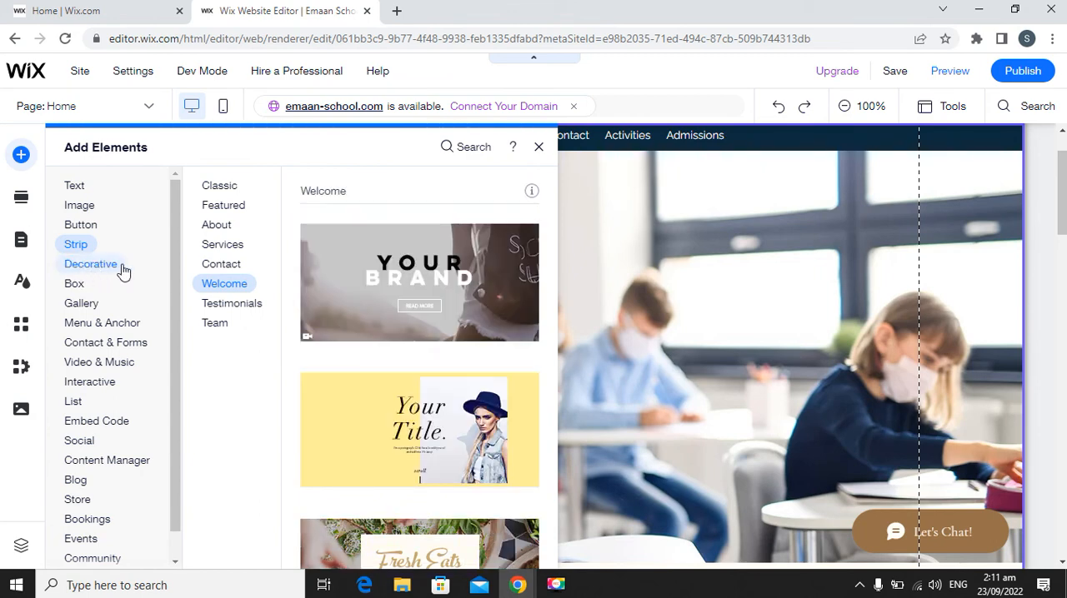
Examine the decorative elements and the box elements, covering Container Boxes, Hover Boxes and Tabs.
click(97, 267)
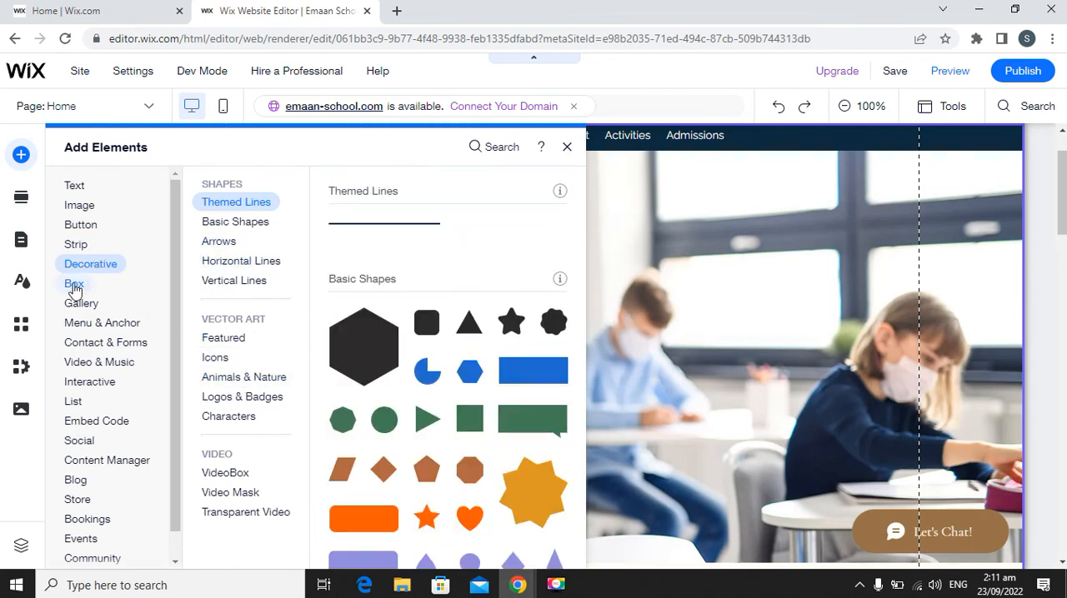
click(73, 287)
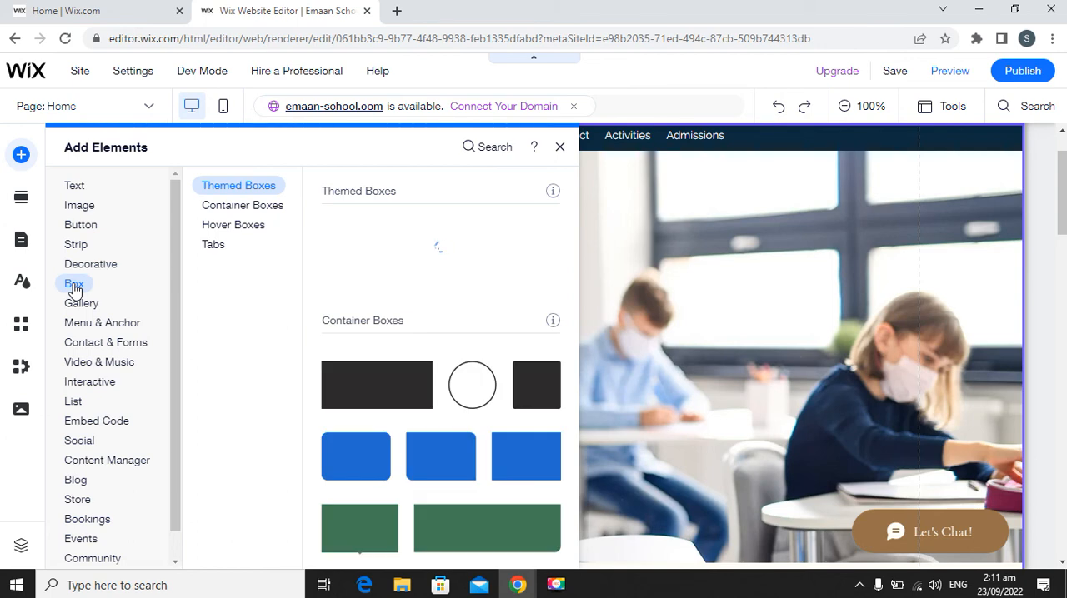
click(246, 208)
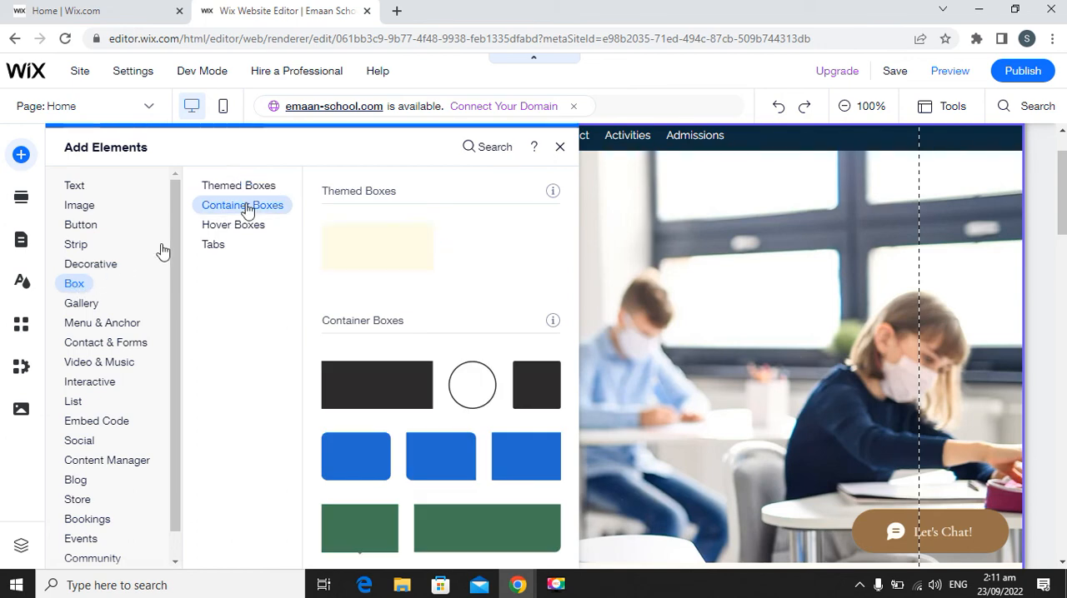
click(246, 226)
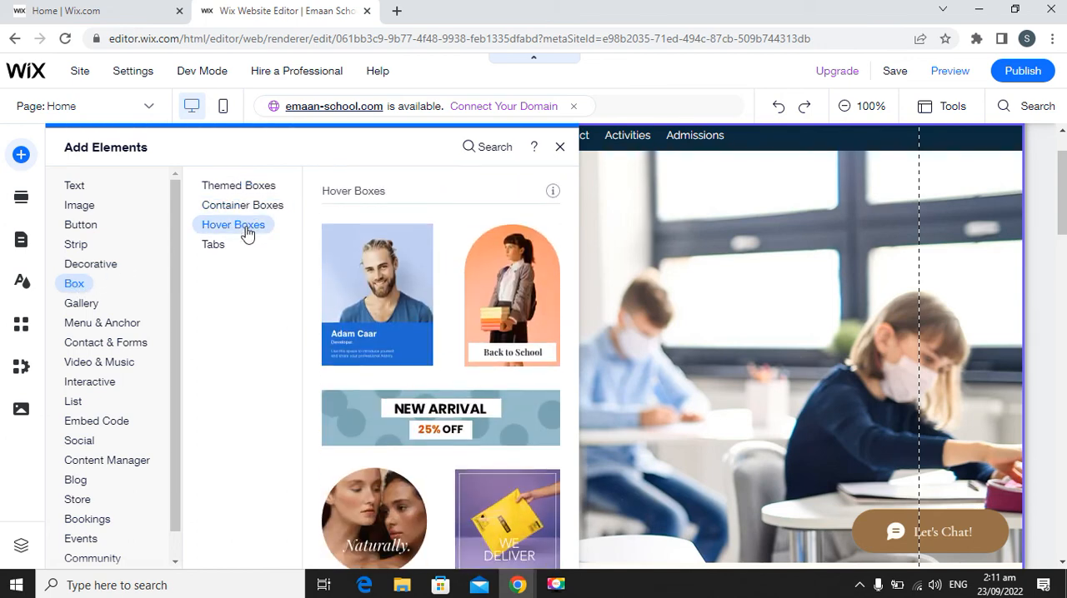
click(239, 243)
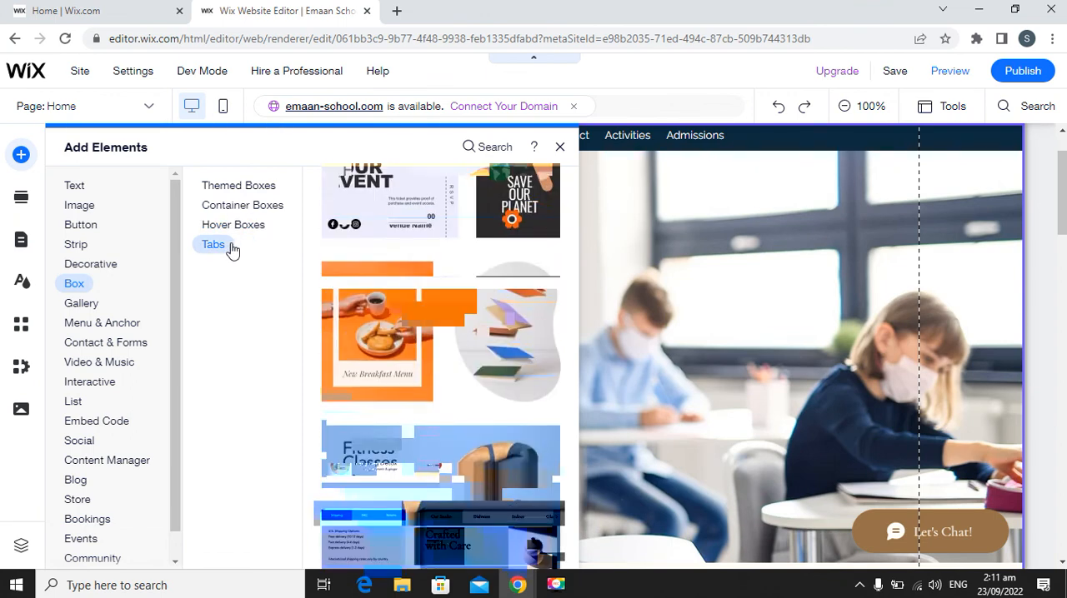
Explore the Pro, Grid and Slider gallery elements and the Menu & Anchor elements, and close the element library.
click(93, 305)
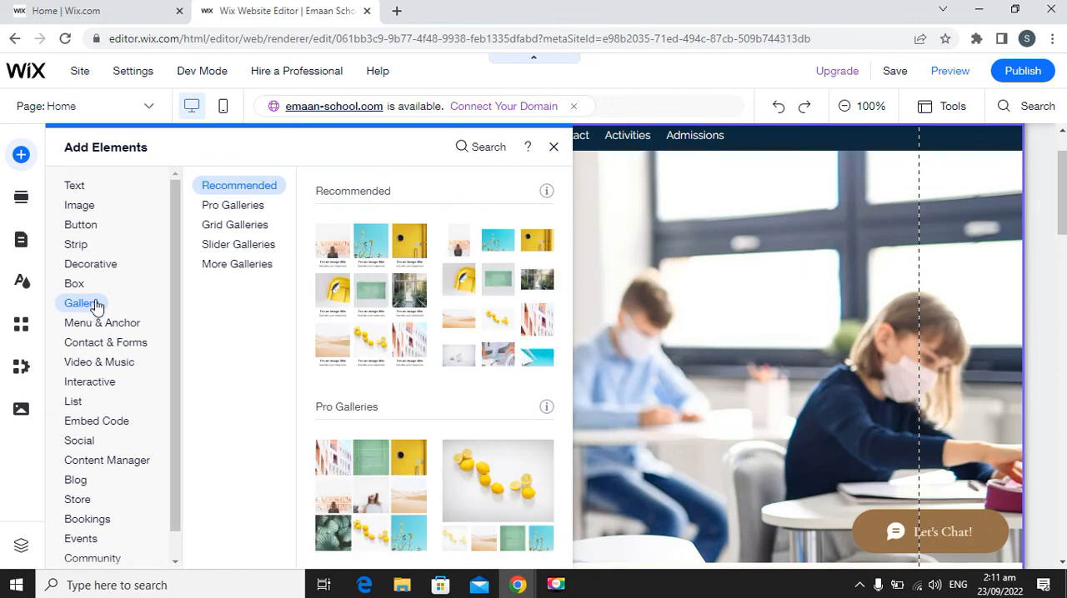
click(231, 209)
click(231, 226)
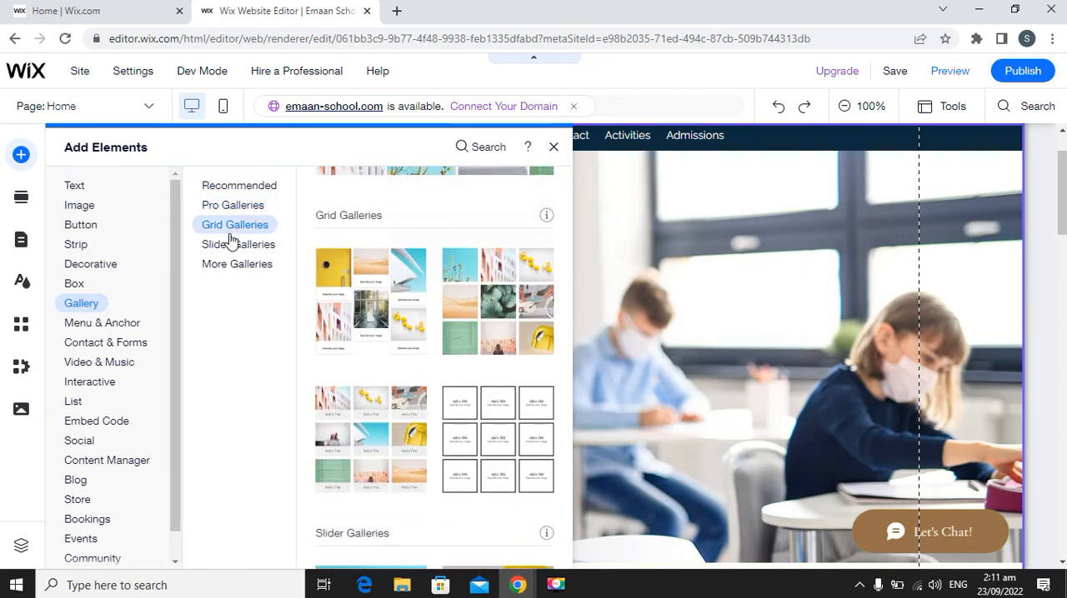
click(231, 246)
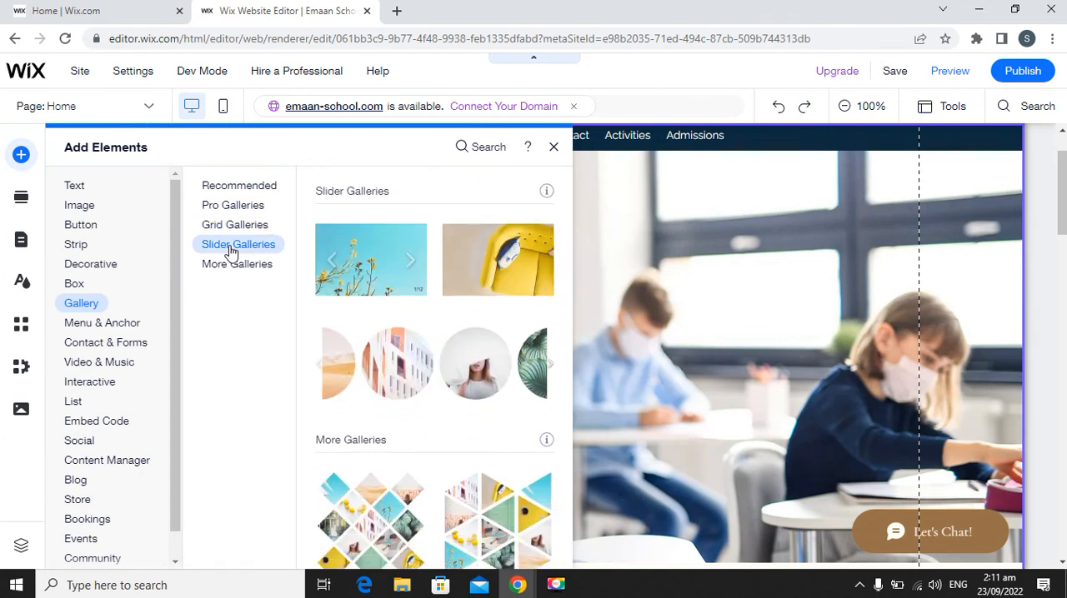
click(117, 324)
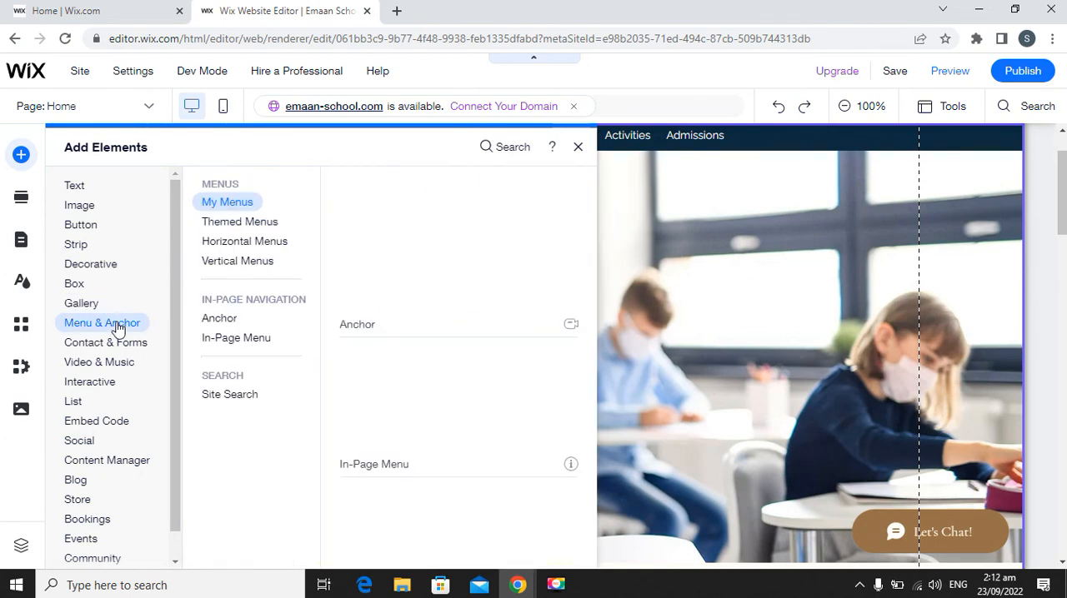
click(108, 460)
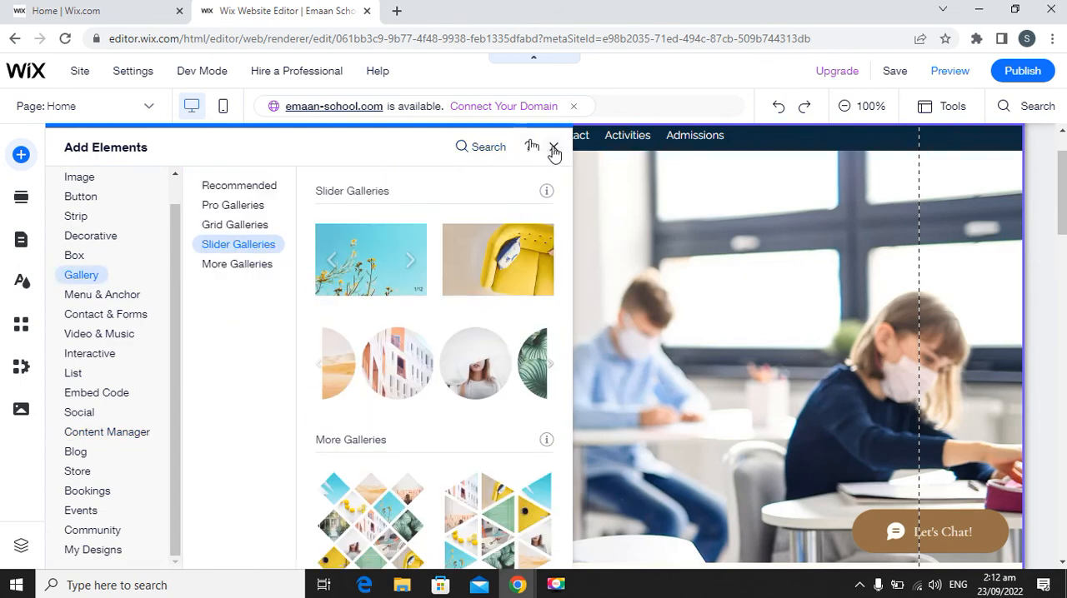
click(553, 149)
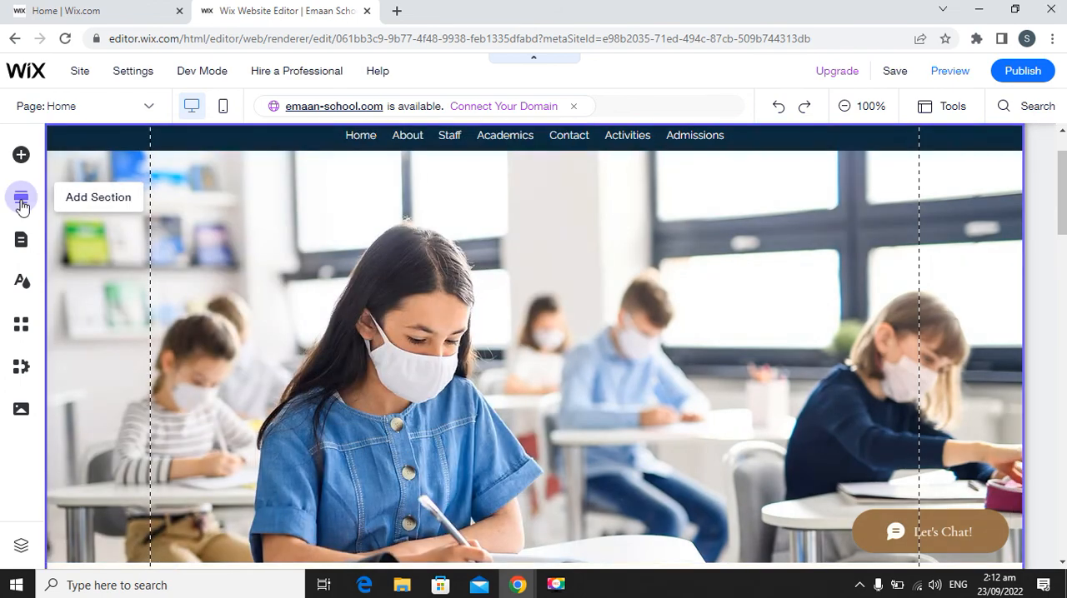
Review the home page from the header image through the Courses and Contact Us sections down to the footer.
scroll(486, 293, down, 1)
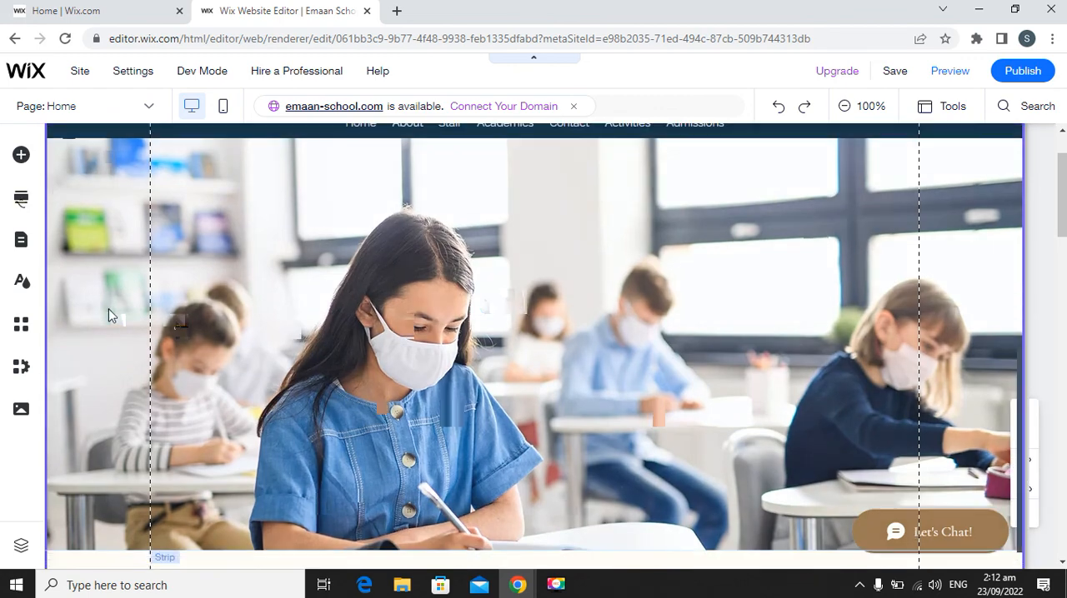
scroll(231, 258, down, 3)
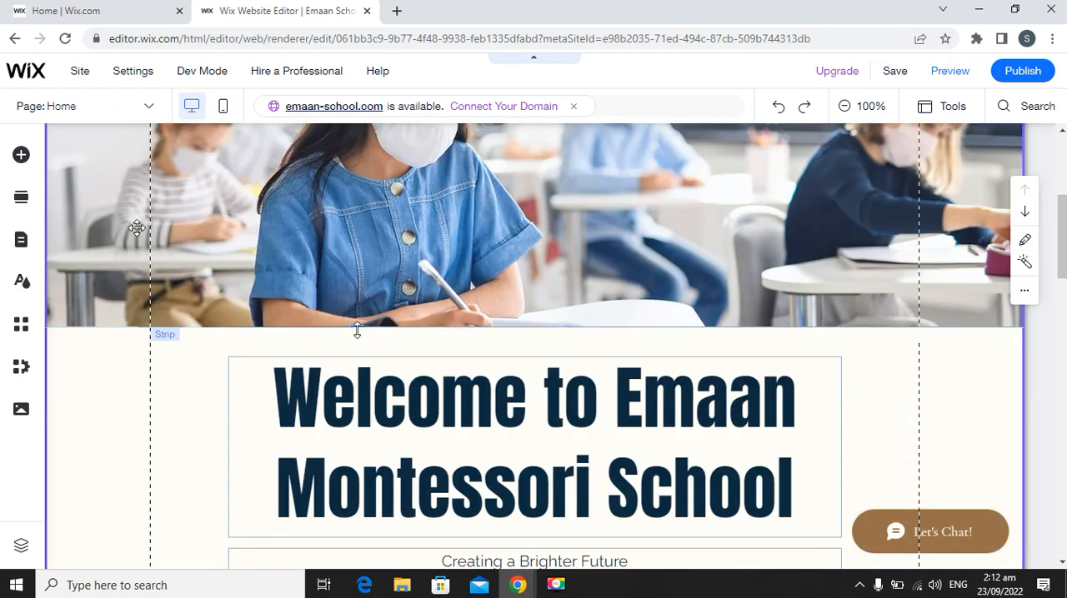
scroll(357, 335, down, 4)
scroll(325, 365, down, 2)
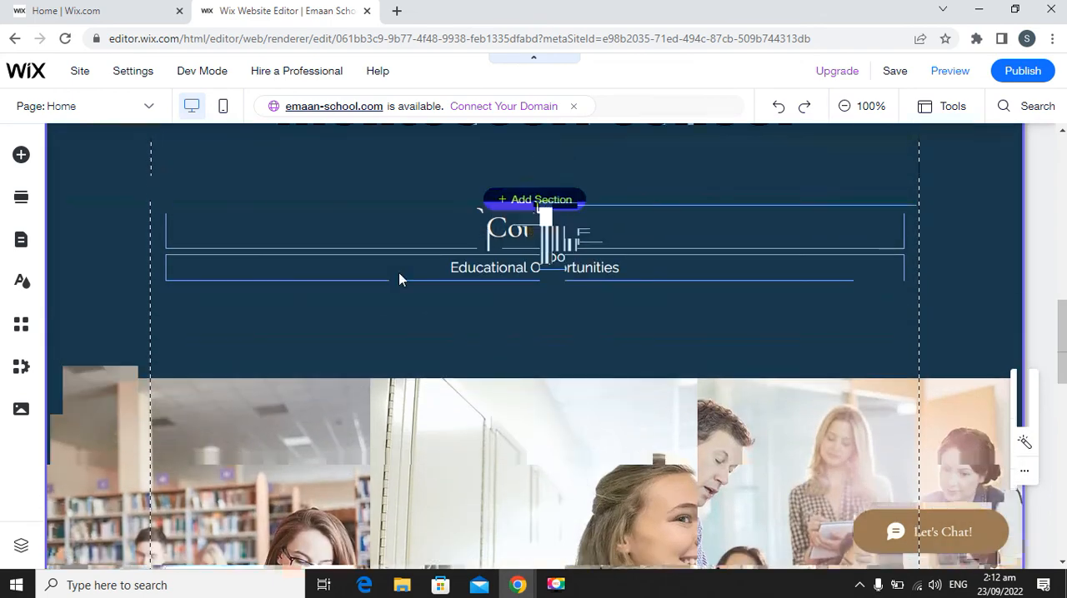
scroll(446, 411, down, 3)
scroll(413, 390, down, 4)
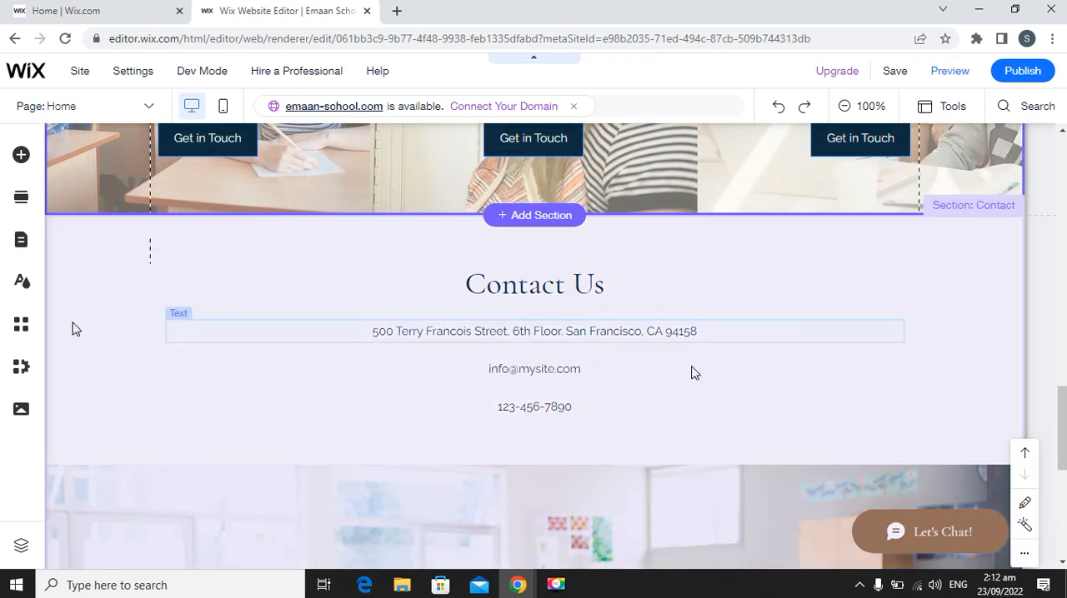
scroll(309, 375, down, 2)
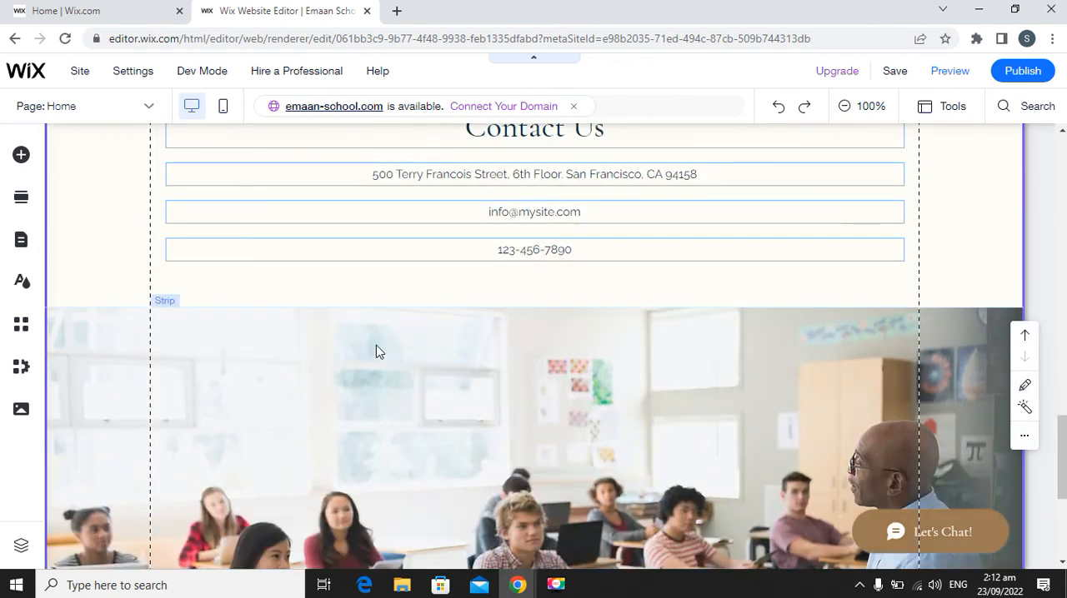
scroll(376, 345, down, 3)
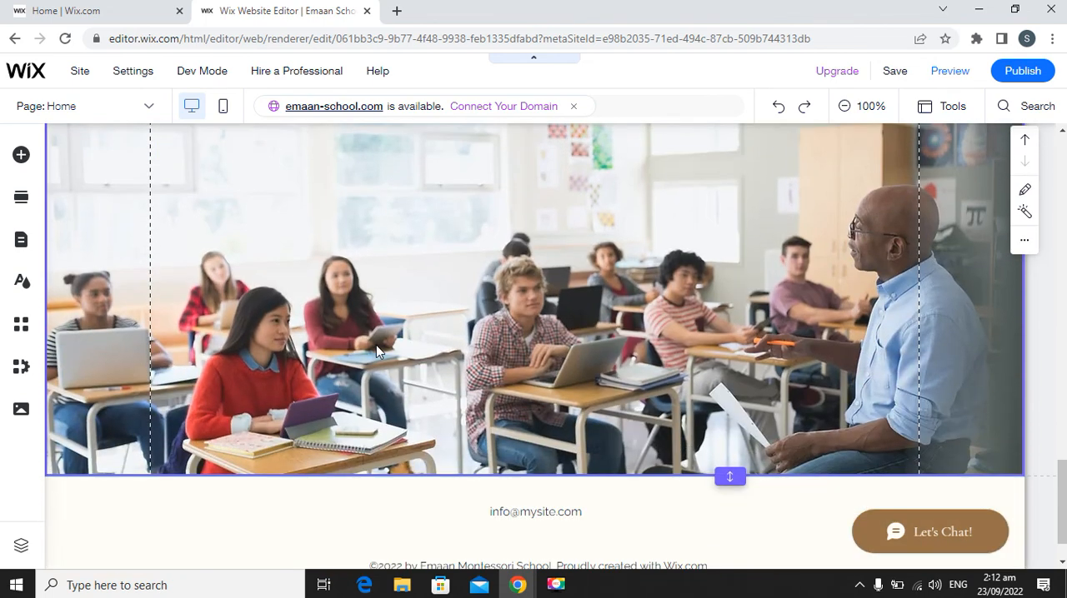
Look through the ready-made section designs in the Welcome, About, Team and Contact categories, and close the section library.
click(13, 204)
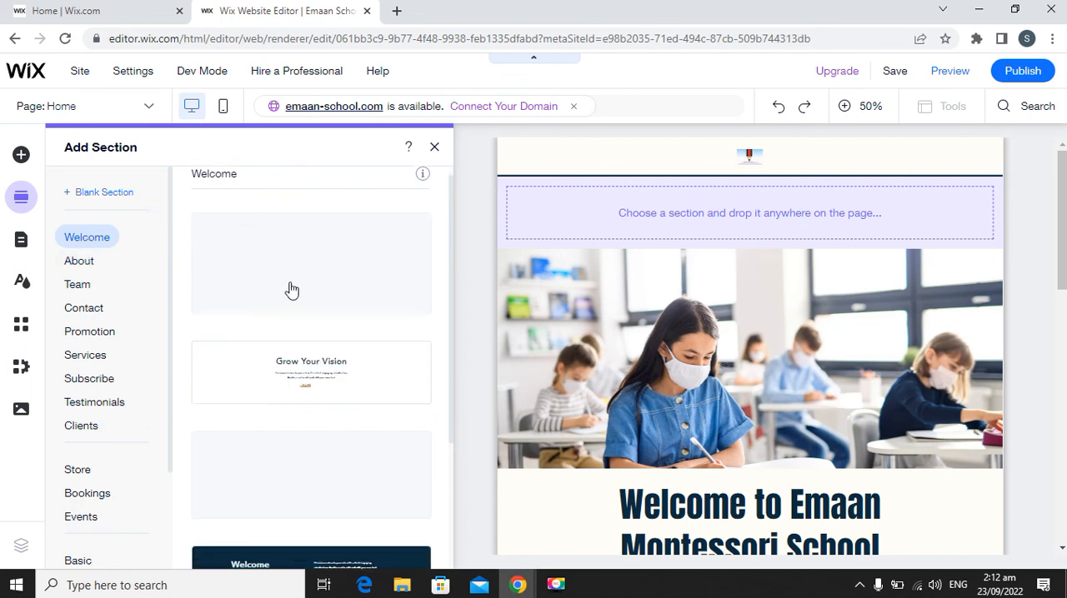
scroll(305, 286, down, 3)
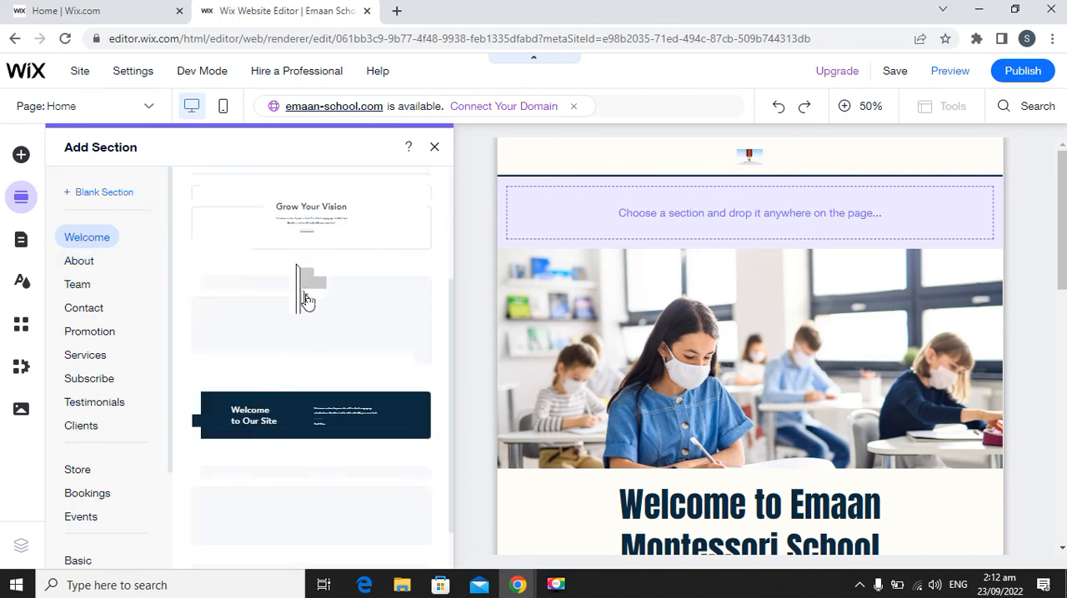
click(95, 268)
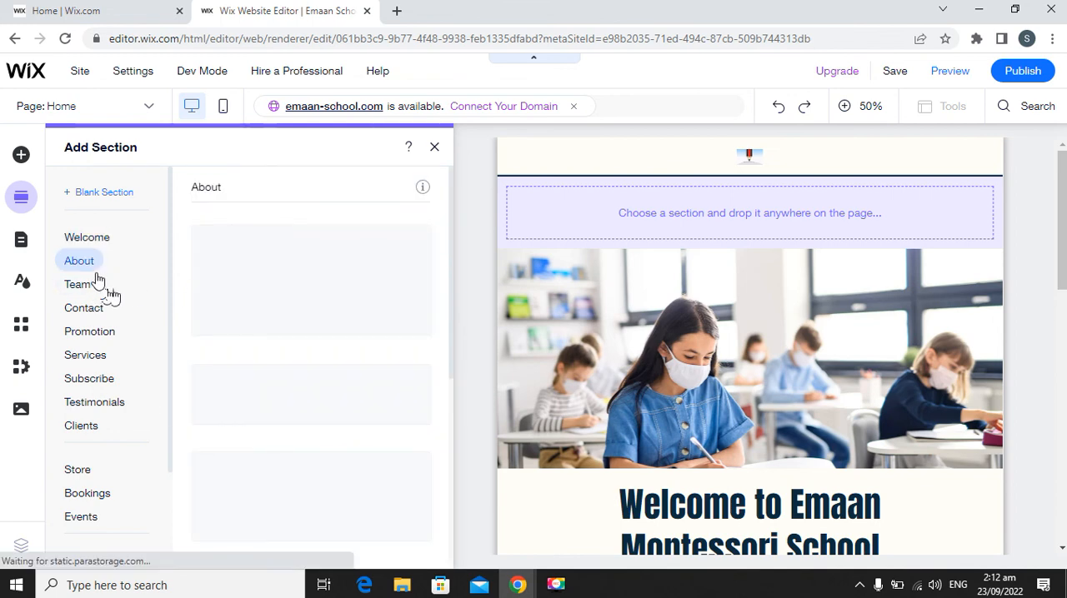
click(88, 287)
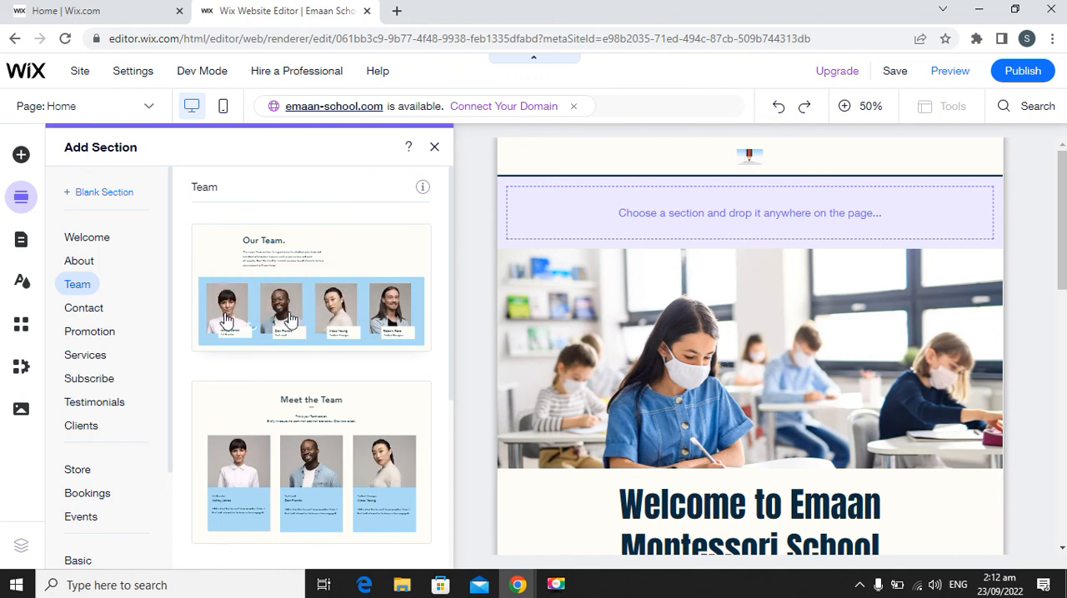
click(80, 315)
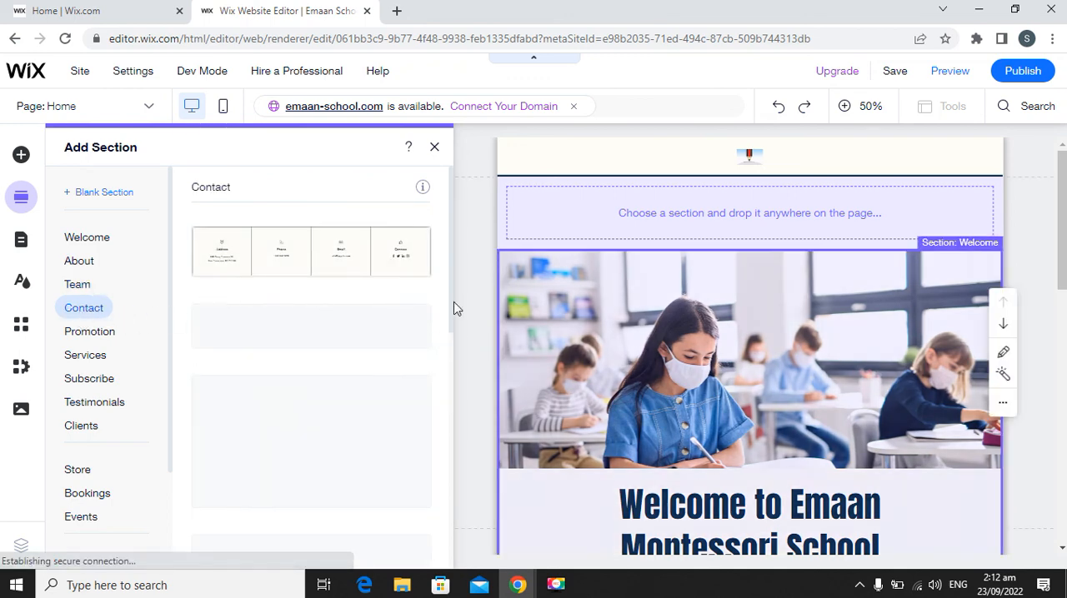
scroll(110, 455, down, 2)
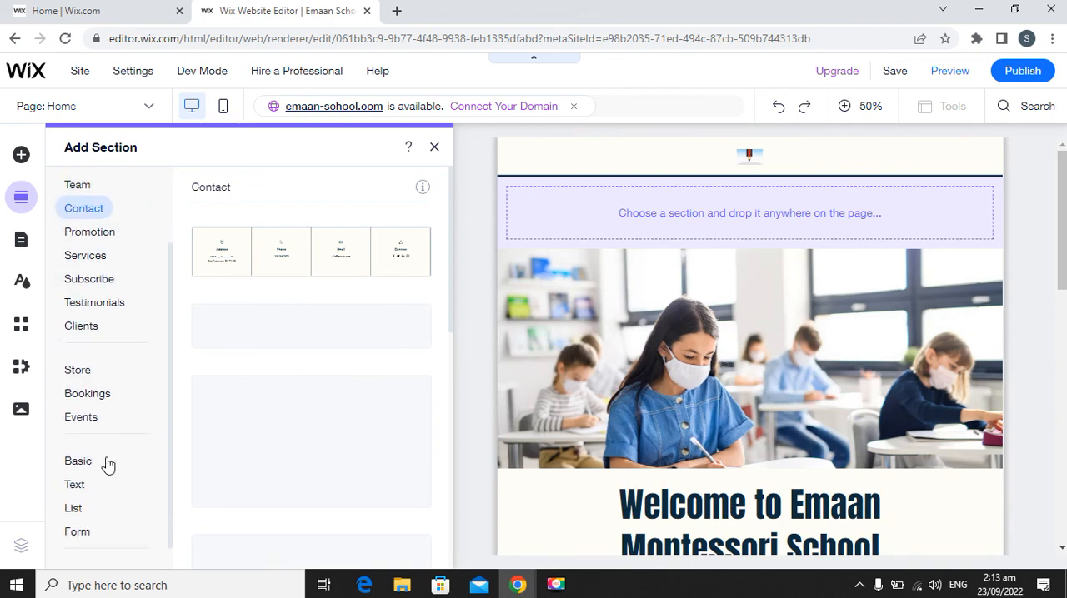
scroll(117, 488, down, 1)
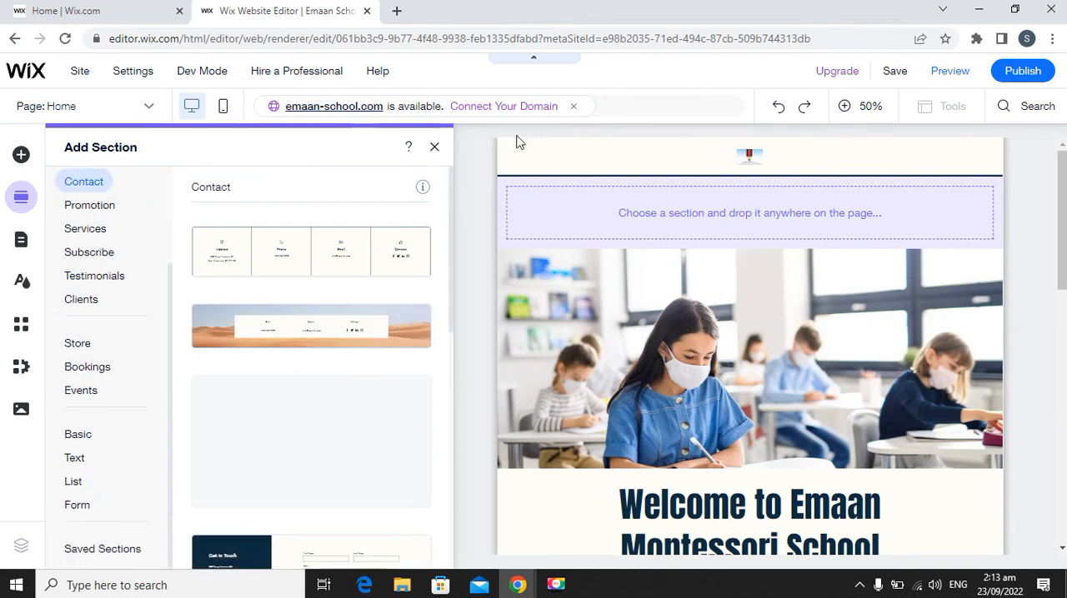
click(434, 147)
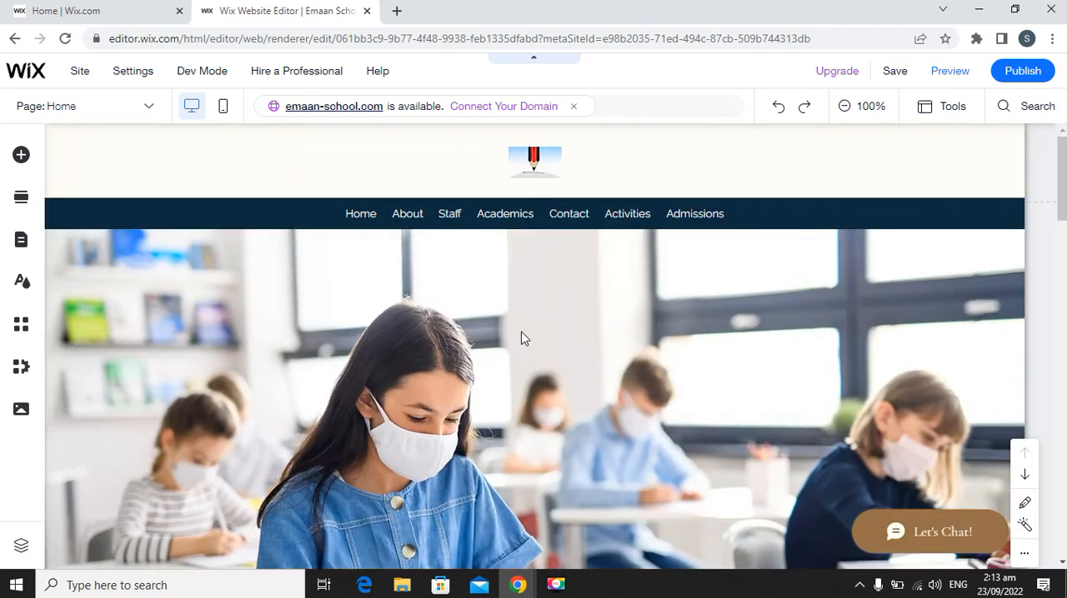
scroll(525, 333, down, 2)
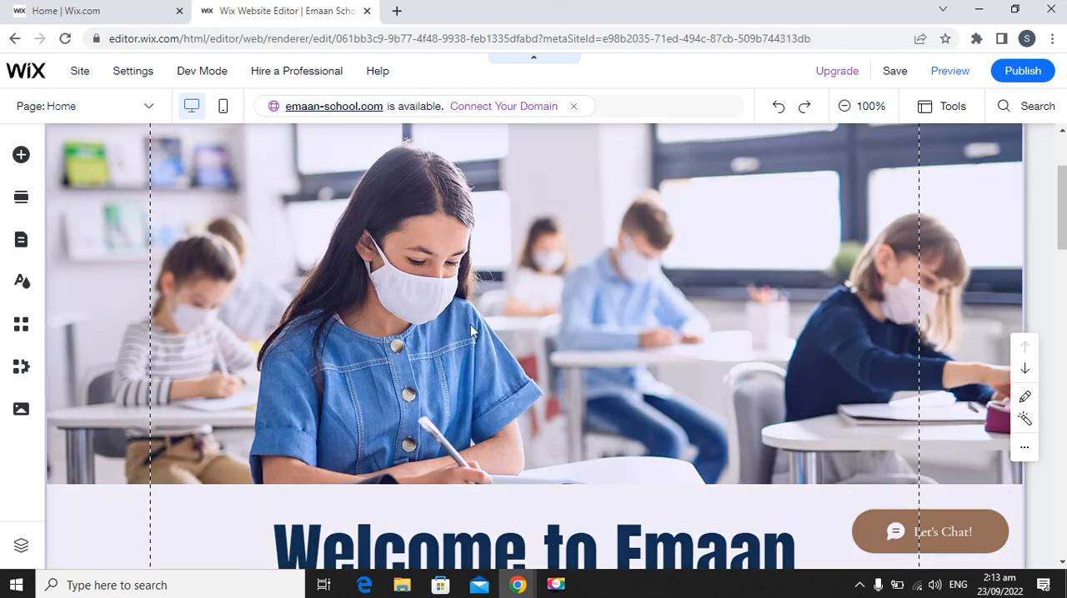
scroll(470, 324, up, 1)
scroll(465, 343, down, 1)
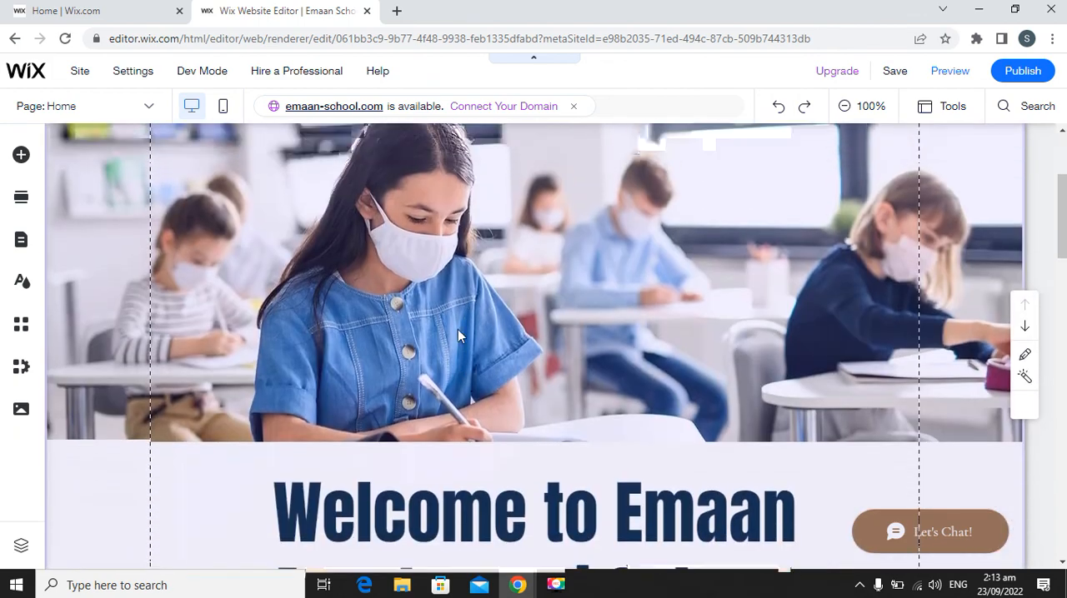
scroll(458, 330, up, 3)
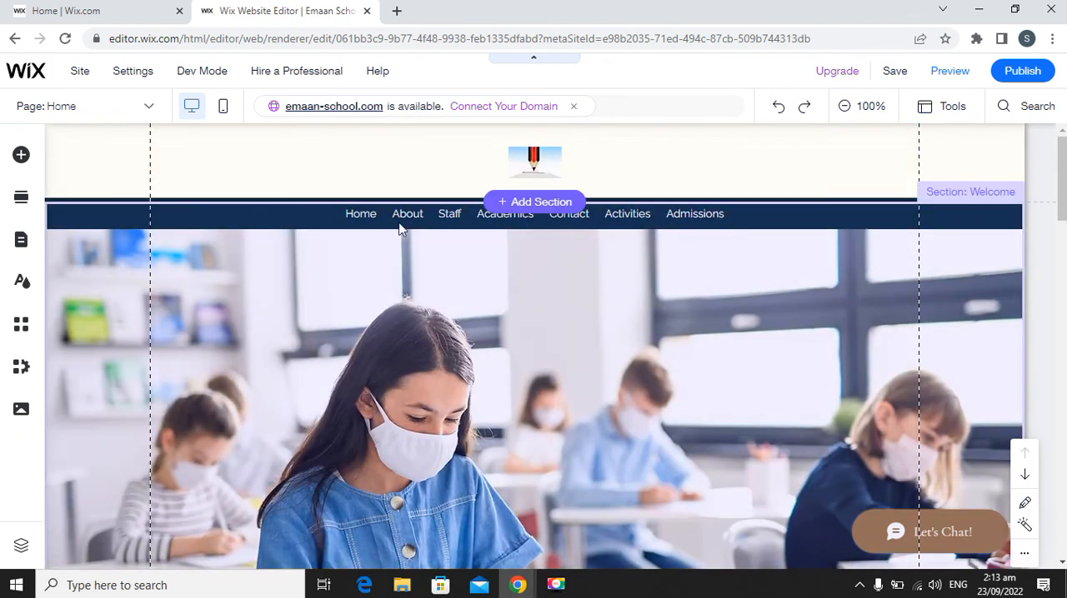
scroll(423, 236, down, 1)
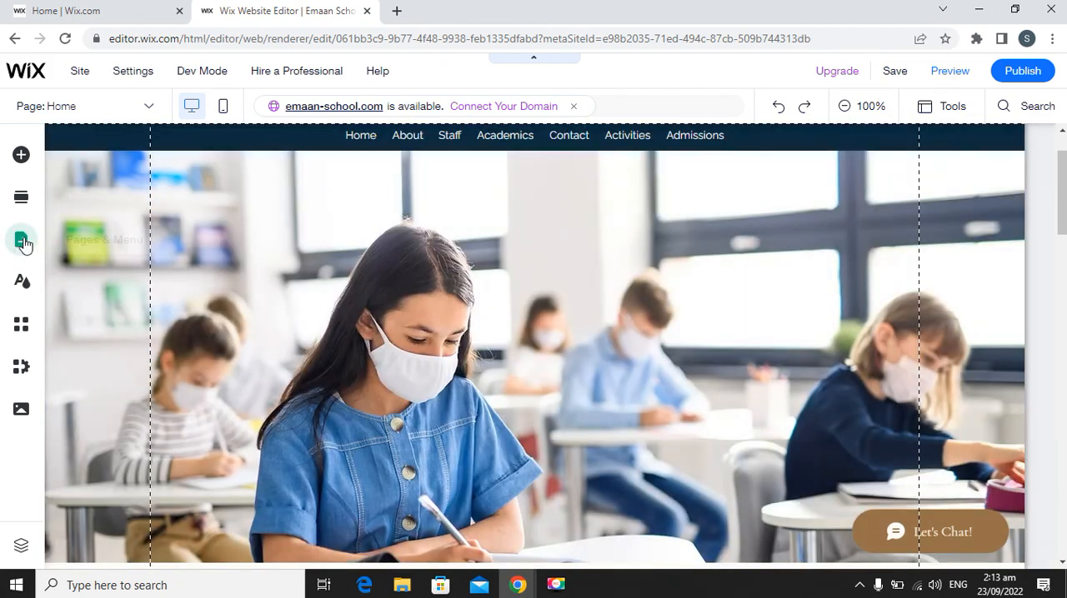
Delete the About page from the site menu and open the Staff page for editing.
click(23, 242)
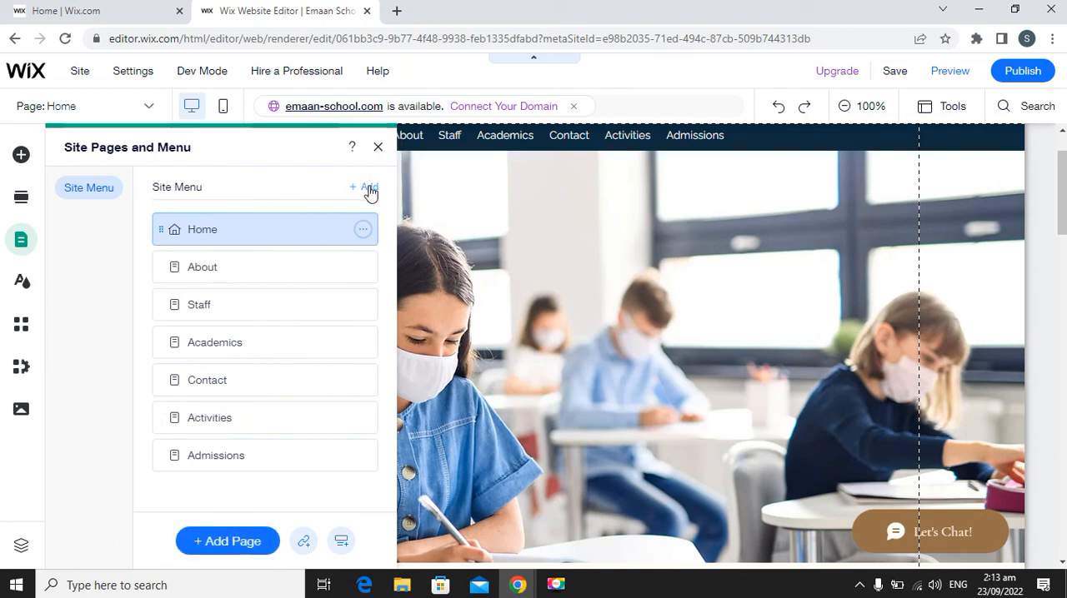
click(363, 268)
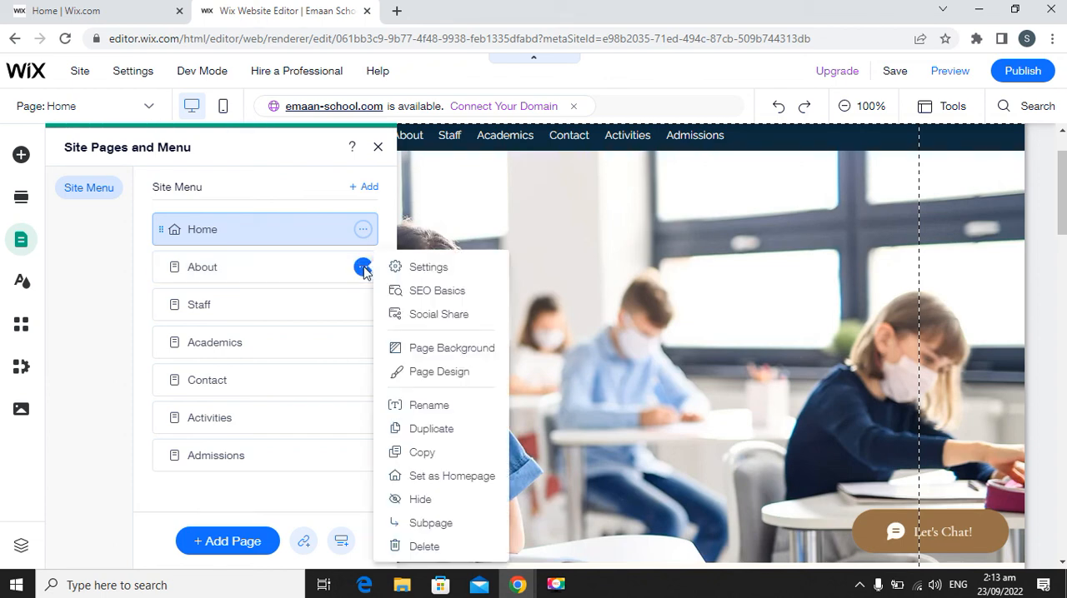
click(439, 548)
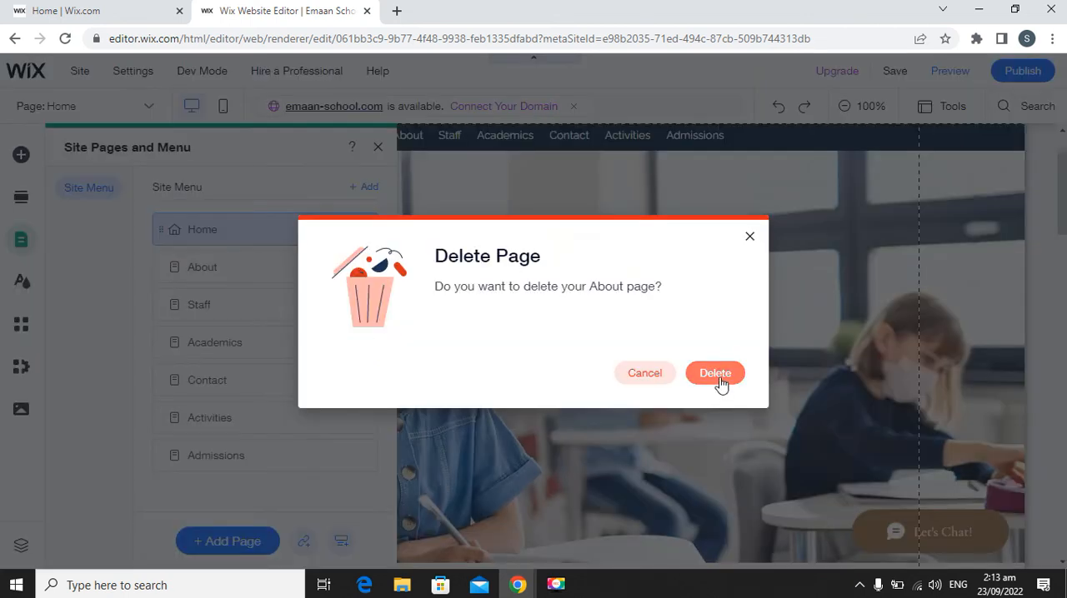
click(715, 373)
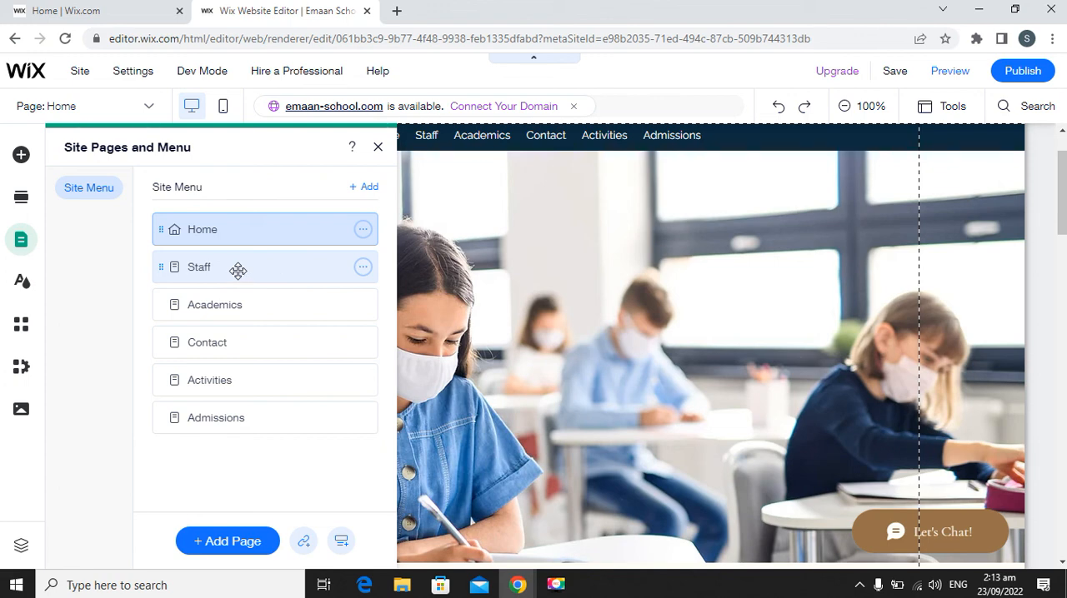
click(239, 270)
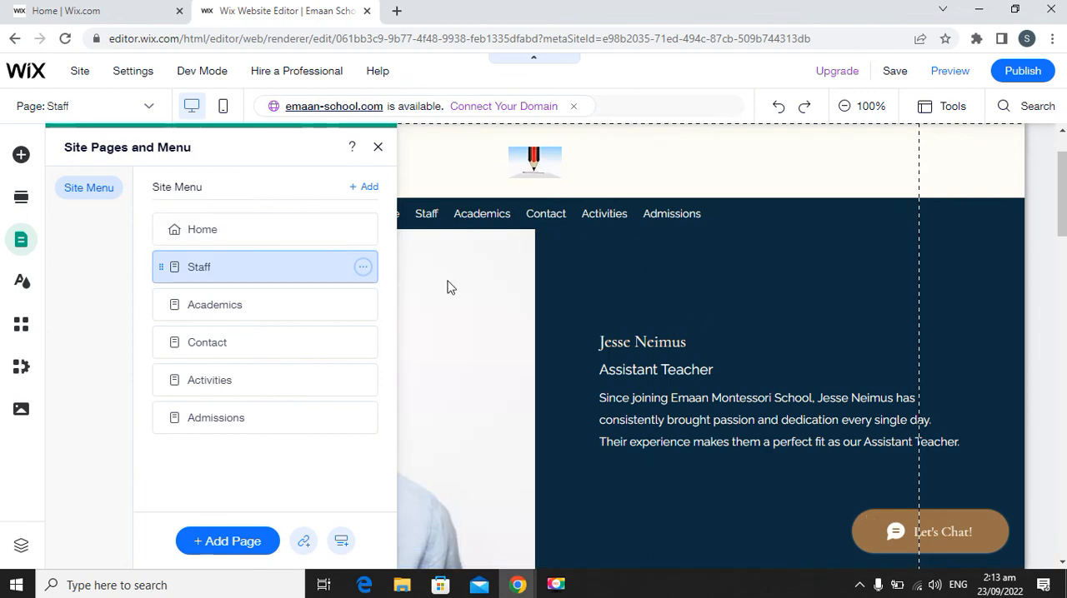
click(380, 149)
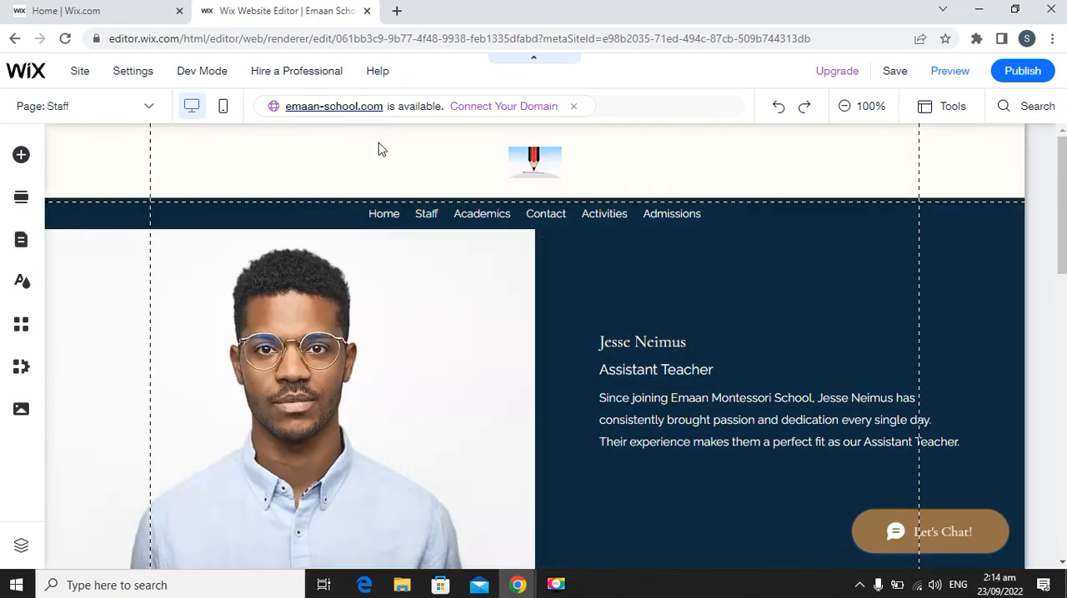
Review the Staff page's teacher profiles from the header down to the footer, and select the footer to examine its editing options.
scroll(596, 293, down, 2)
scroll(550, 310, down, 8)
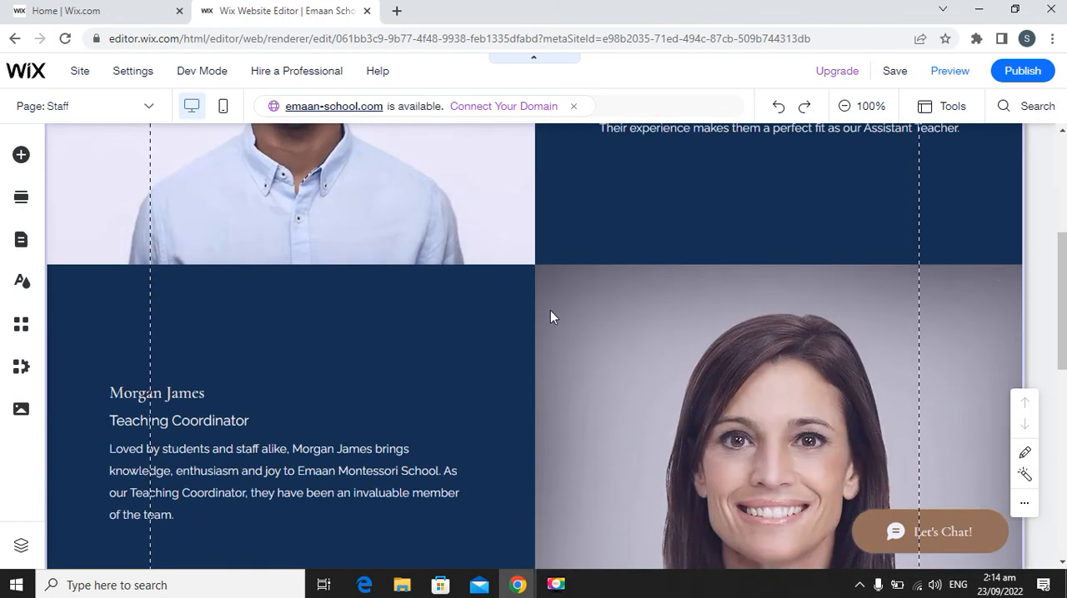
scroll(567, 317, down, 2)
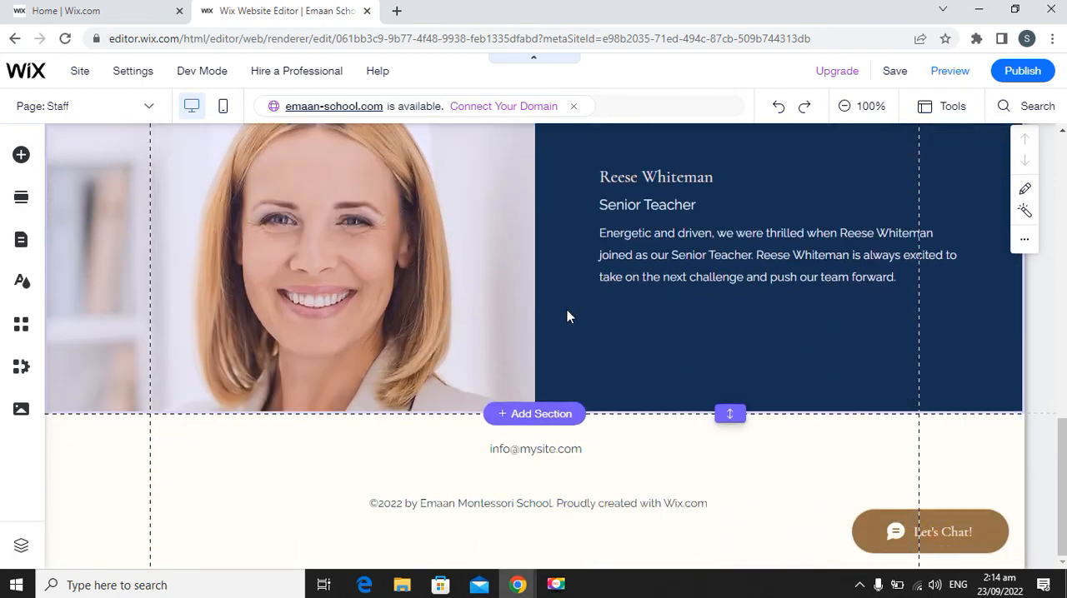
scroll(567, 317, up, 10)
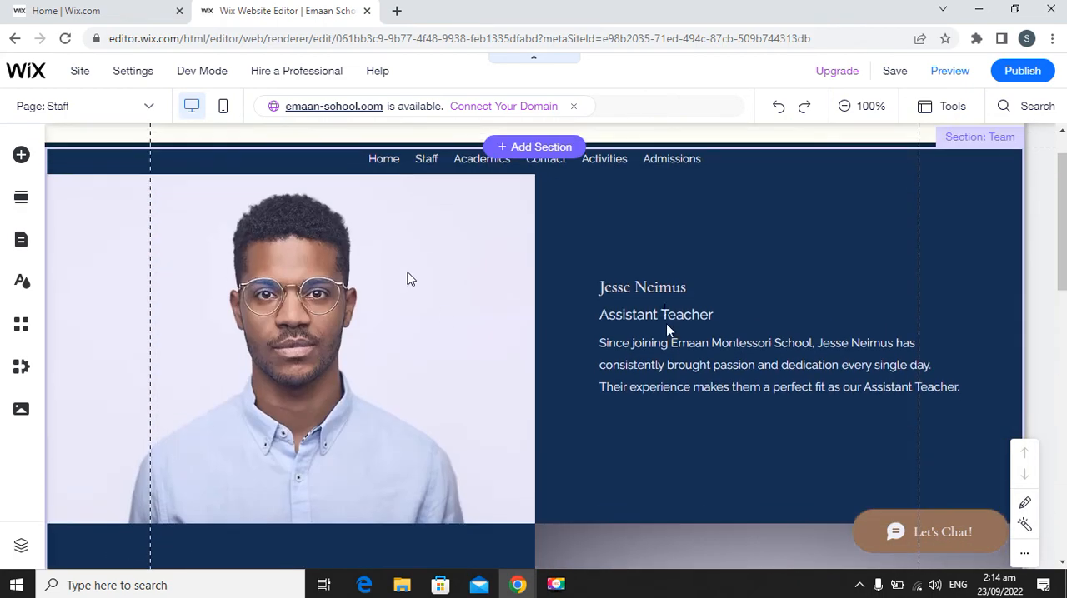
scroll(576, 345, down, 6)
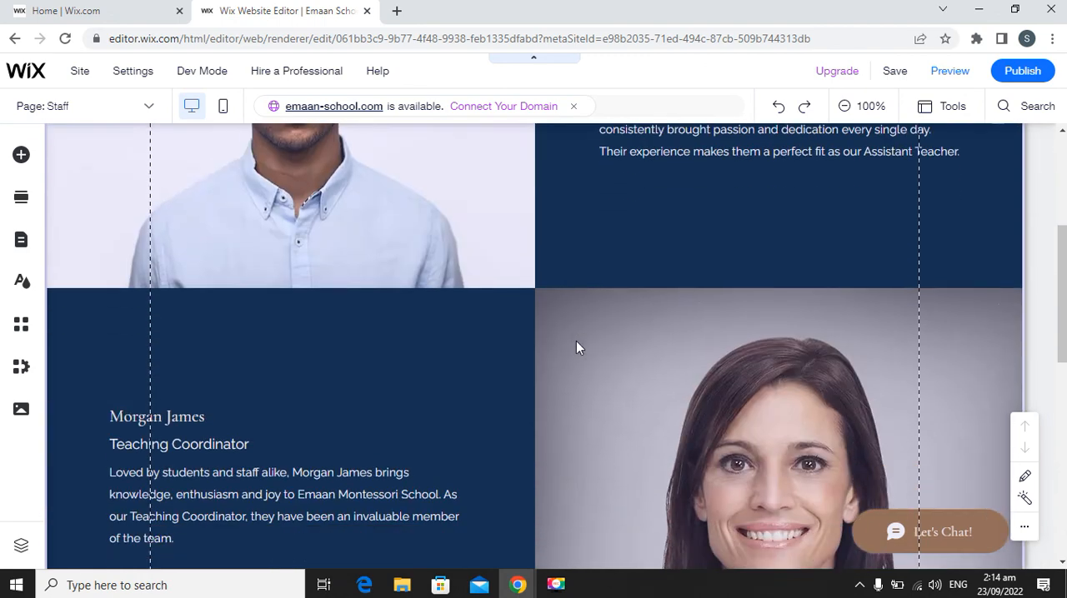
scroll(505, 346, up, 2)
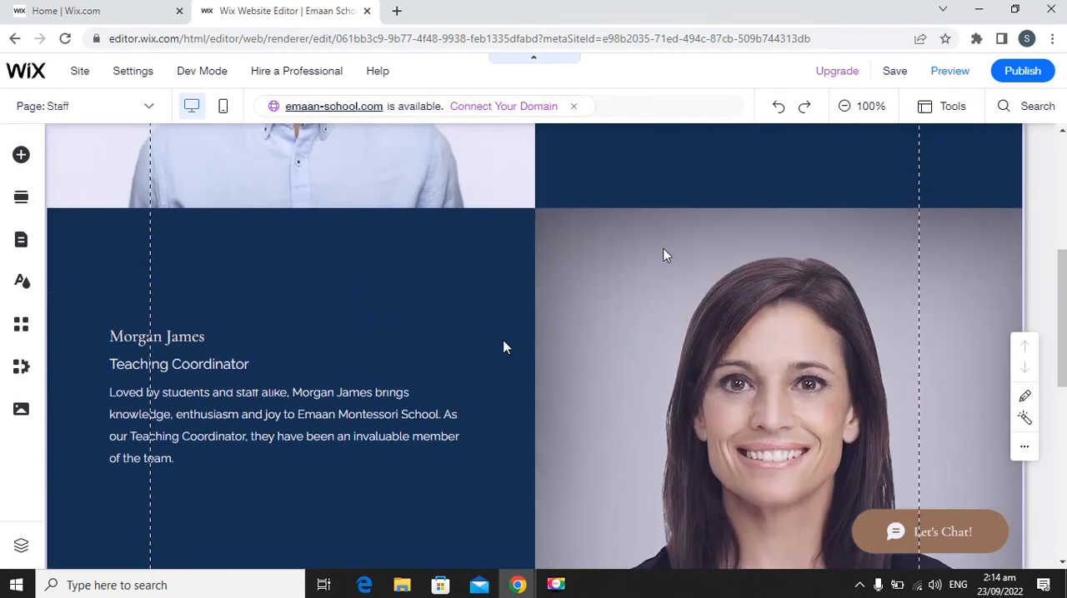
scroll(524, 331, down, 6)
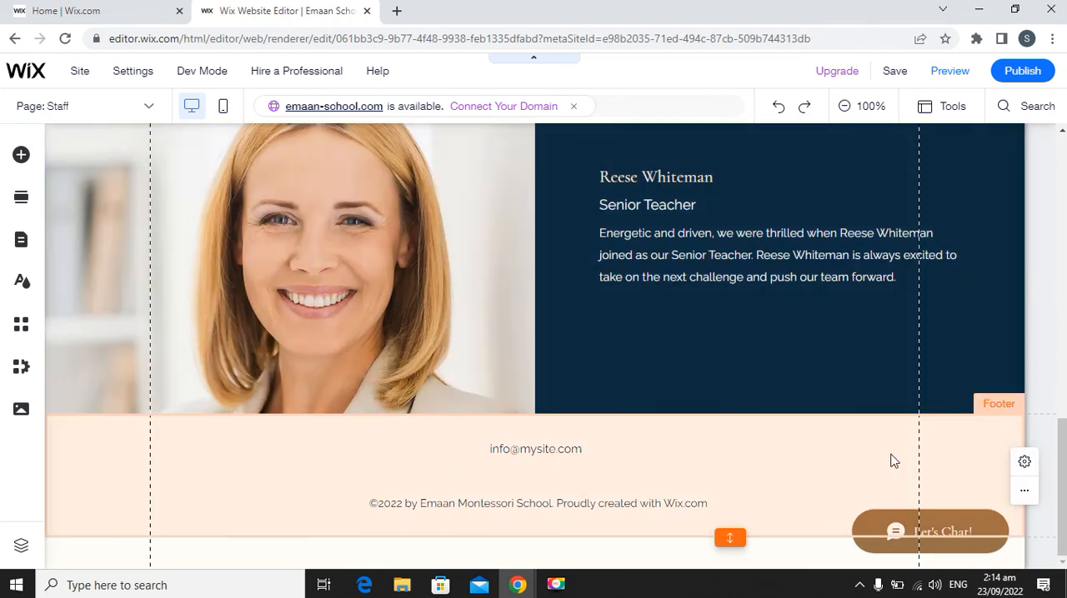
click(967, 427)
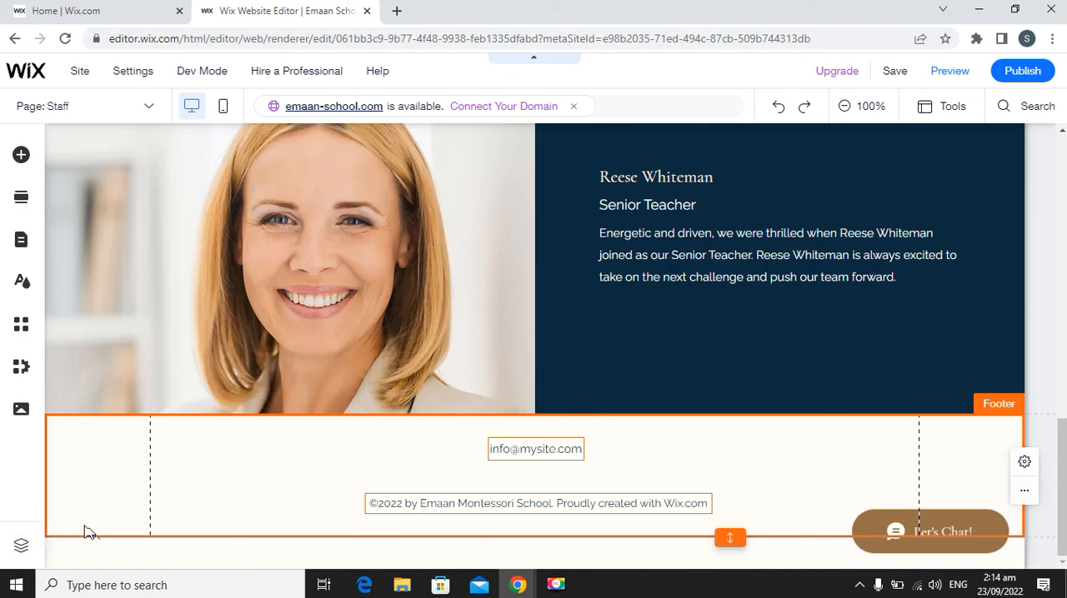
click(236, 481)
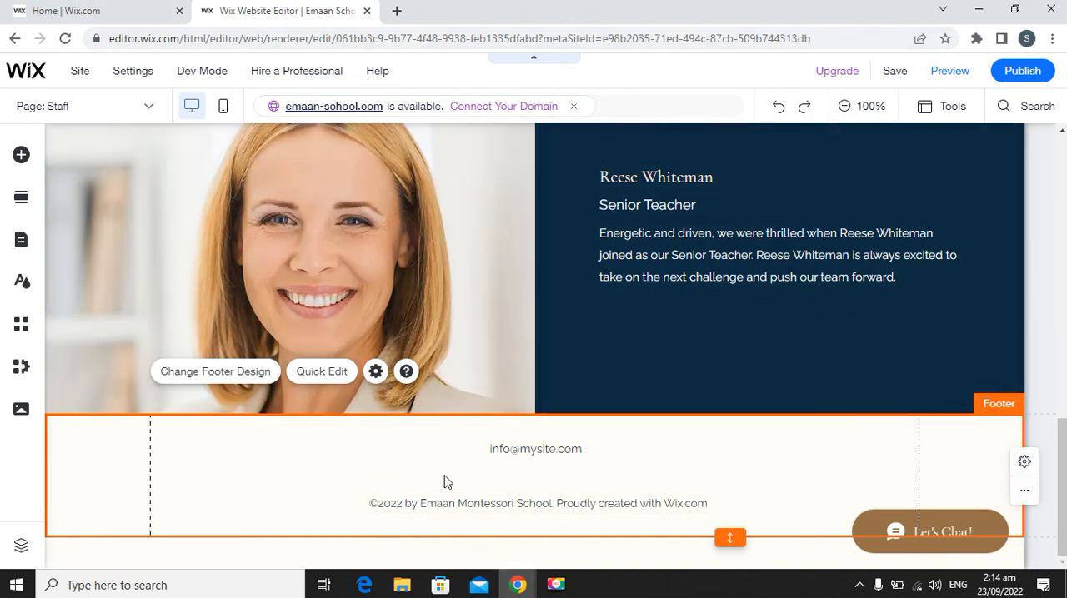
scroll(445, 484, up, 1)
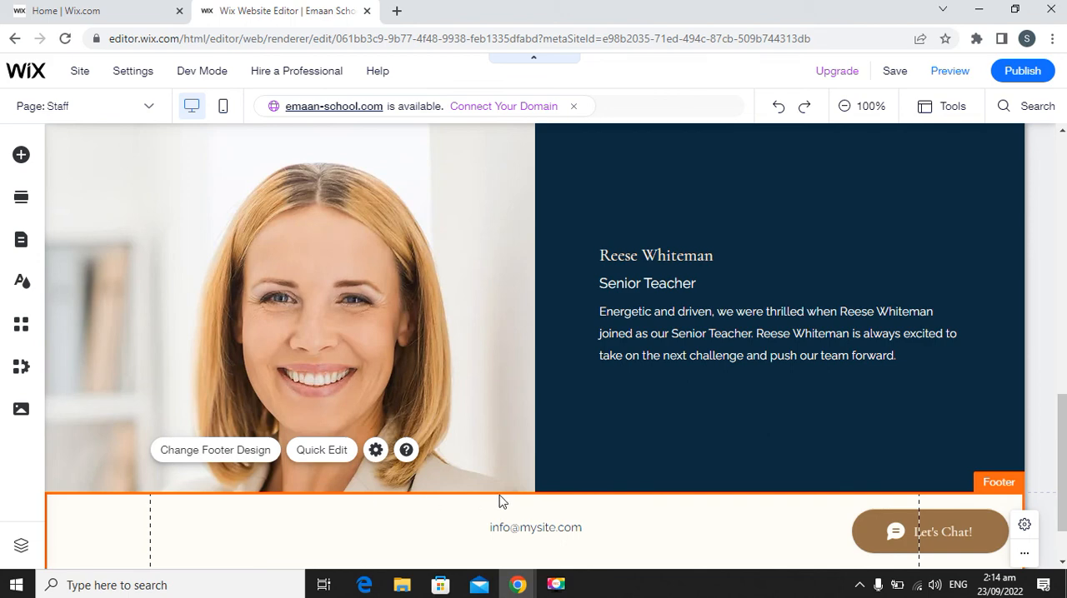
scroll(498, 500, down, 1)
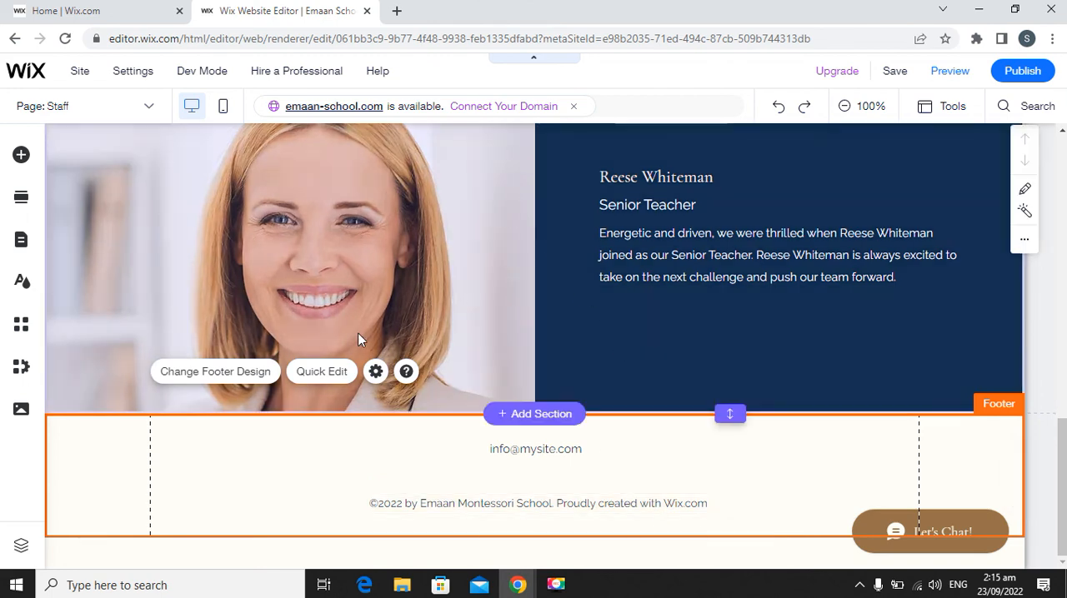
scroll(339, 474, up, 1)
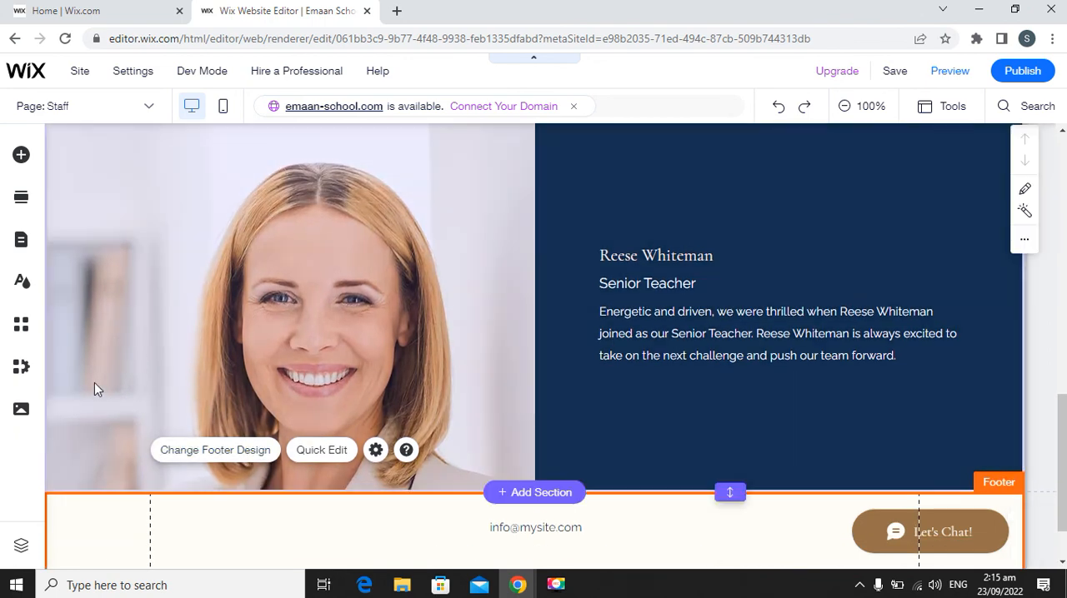
Add the "Our Team." section design with four member photos from the Team category above the Staff page's existing profiles.
click(23, 201)
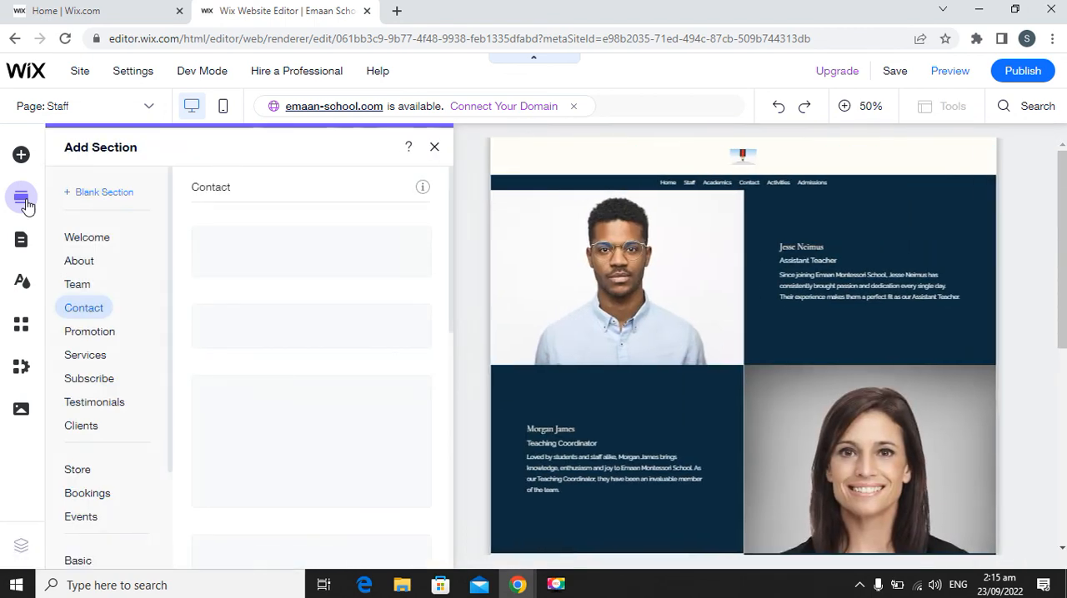
click(93, 288)
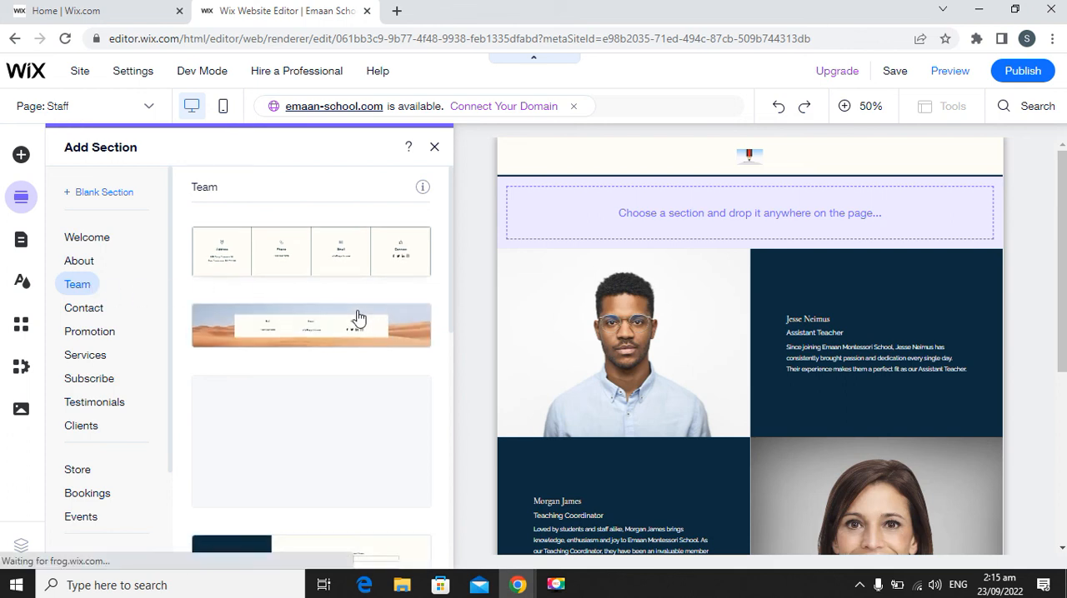
scroll(394, 295, down, 3)
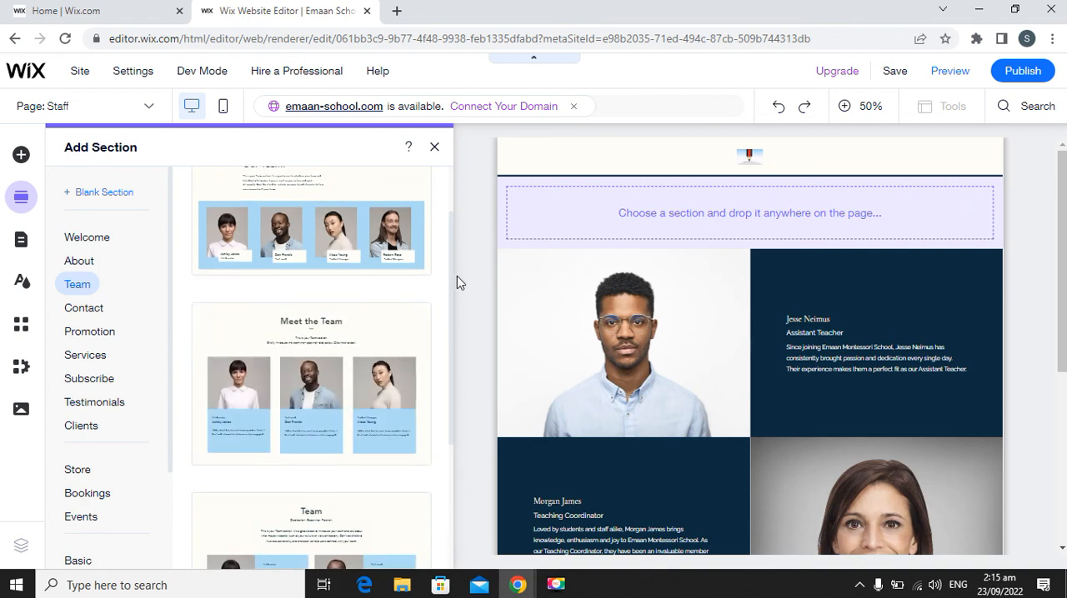
drag(448, 282, 447, 227)
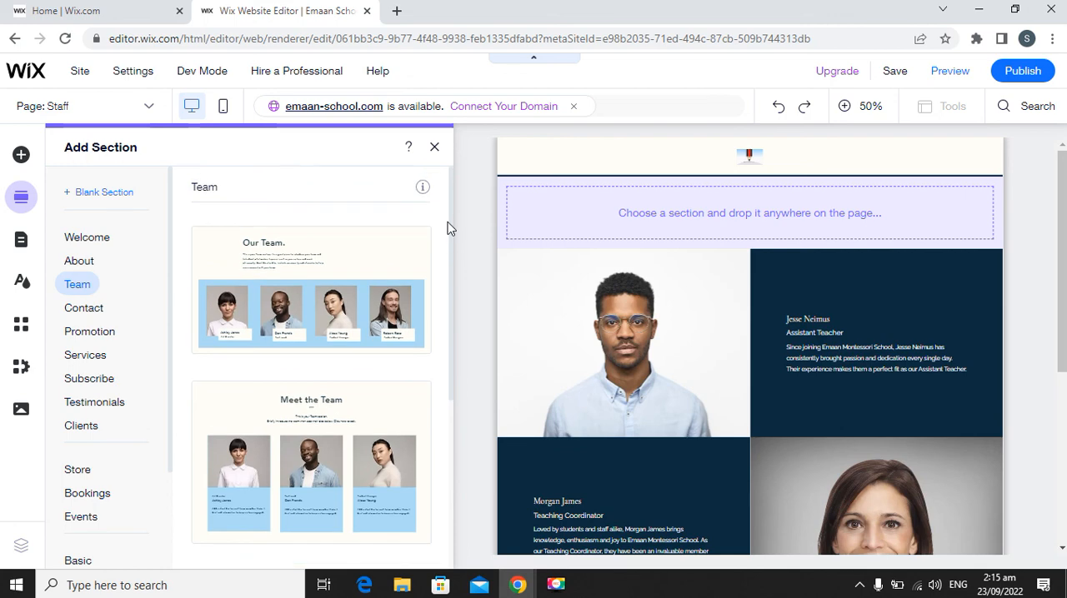
click(354, 326)
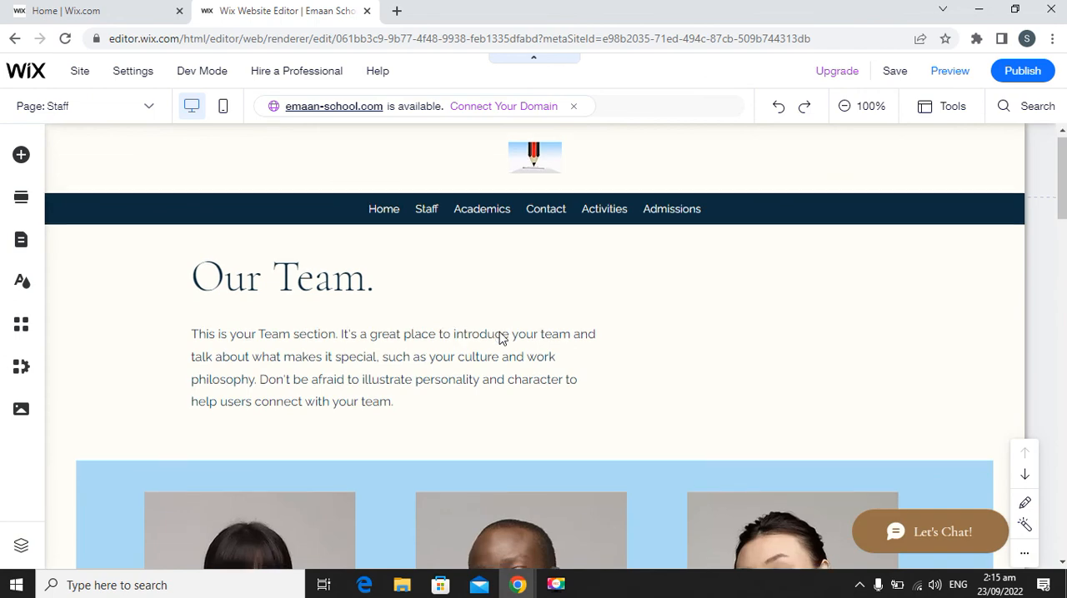
scroll(499, 337, down, 10)
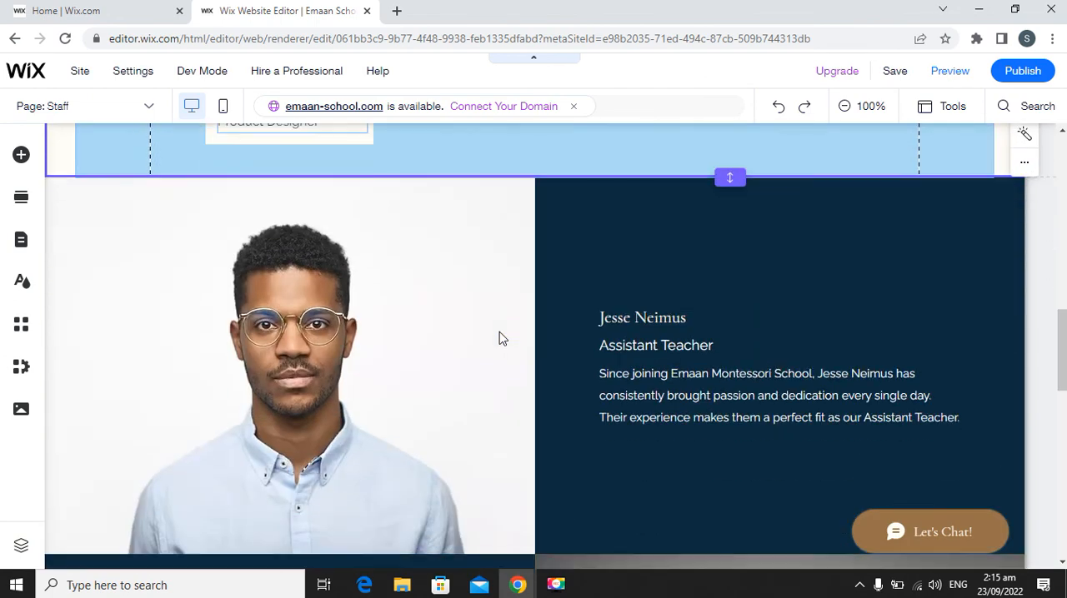
Review the added "Our Team." section from its heading and member photos down to the existing teacher profiles.
scroll(500, 336, up, 5)
scroll(500, 336, up, 5)
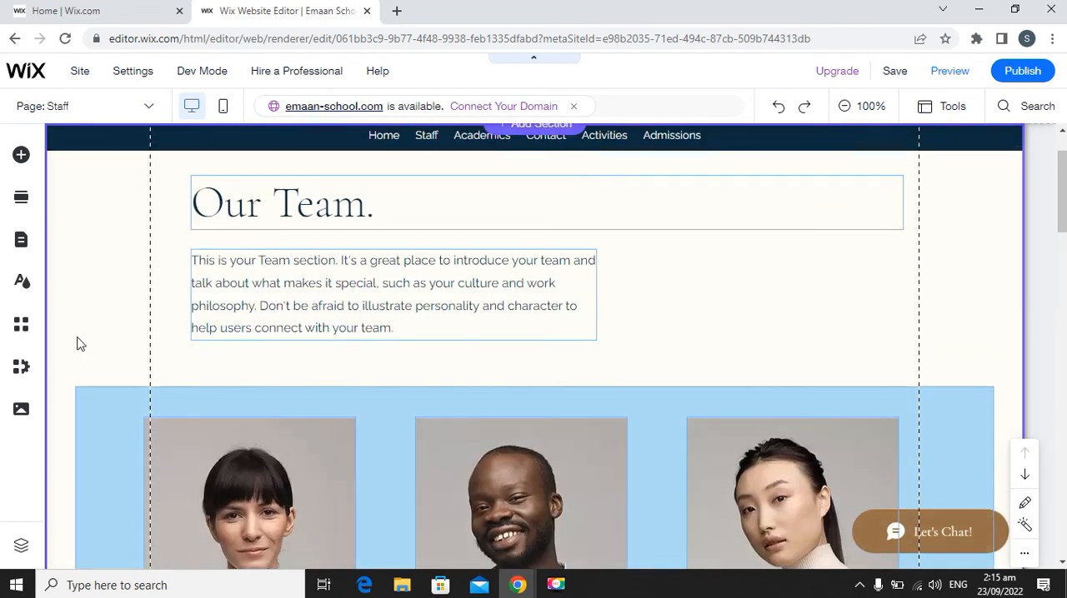
scroll(469, 405, down, 10)
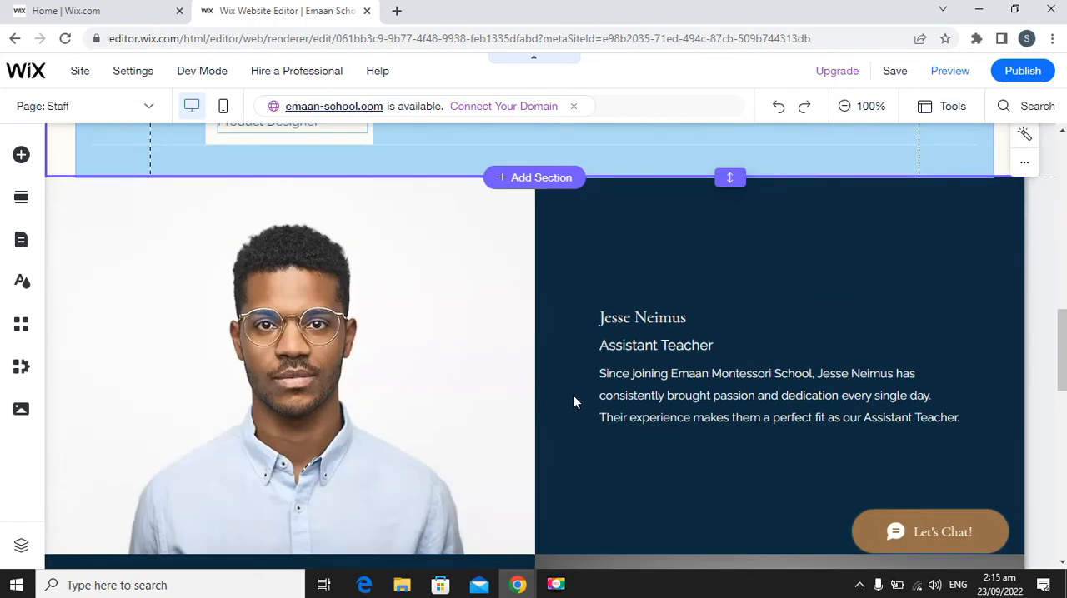
scroll(583, 383, down, 4)
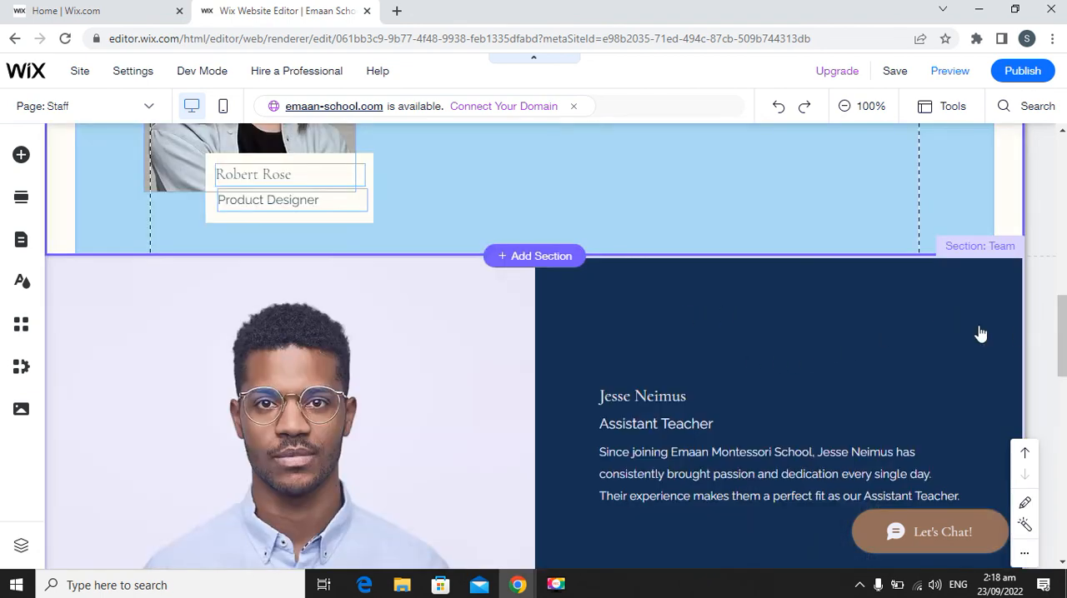
scroll(871, 331, up, 2)
scroll(475, 318, up, 6)
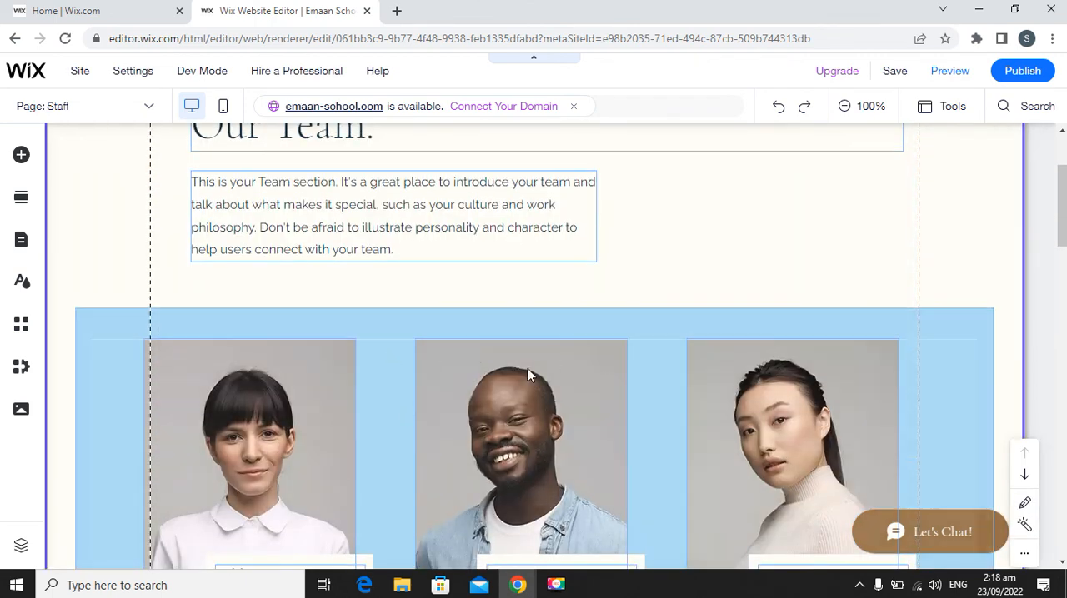
scroll(513, 354, down, 2)
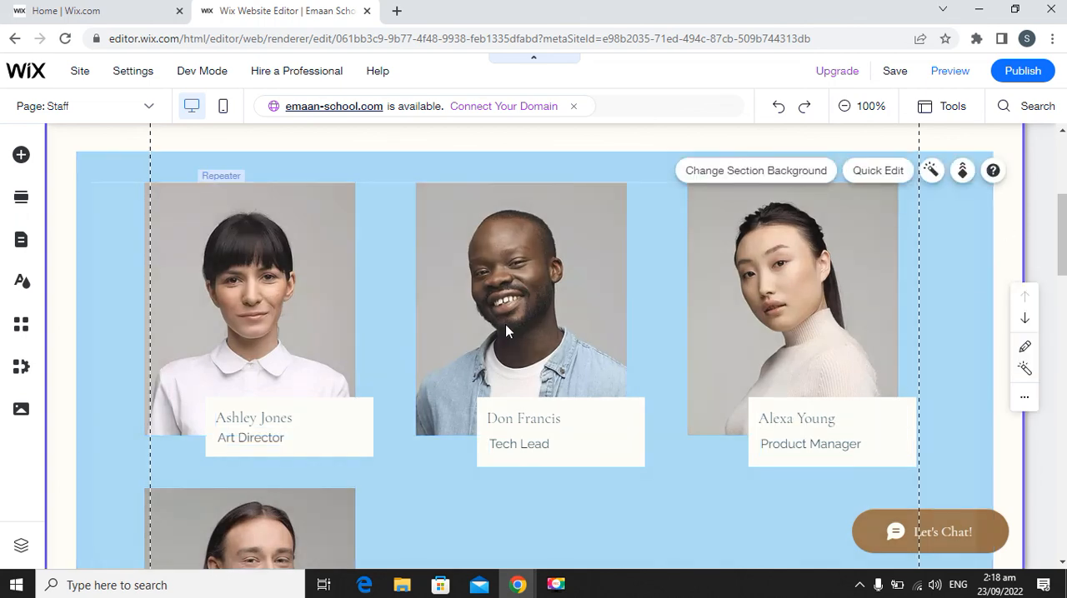
scroll(715, 358, down, 3)
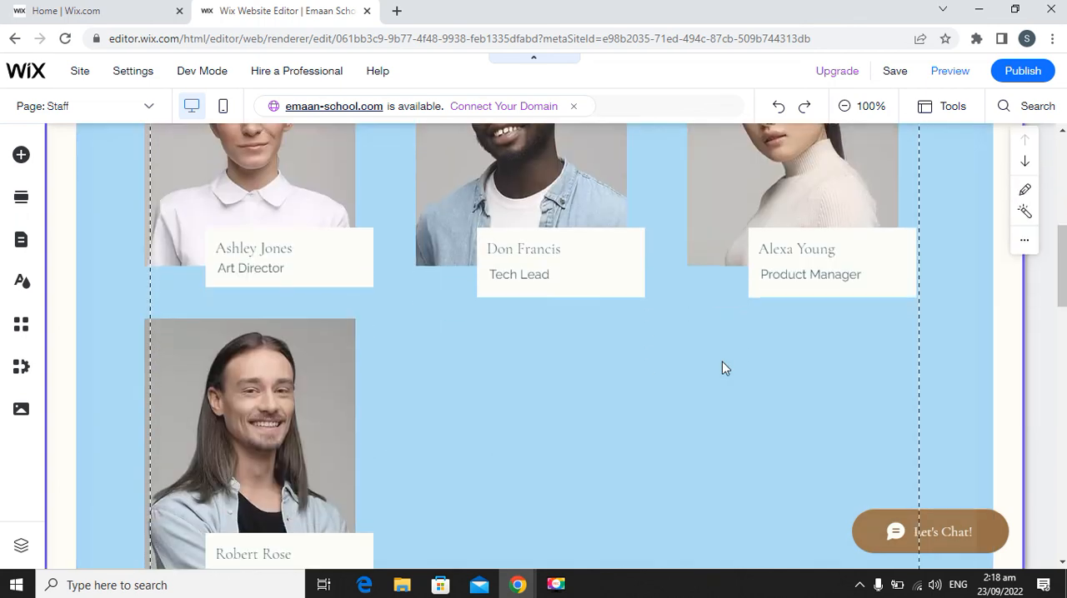
scroll(267, 354, down, 2)
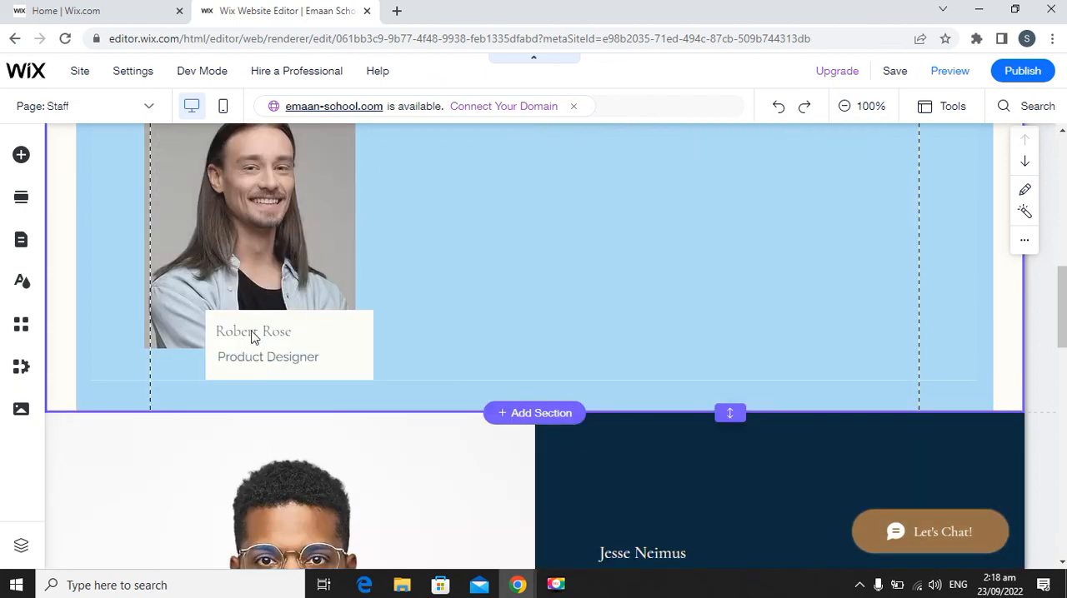
Select the fourth and first member photos in the "Our Team." section and examine their image replacement options.
click(262, 221)
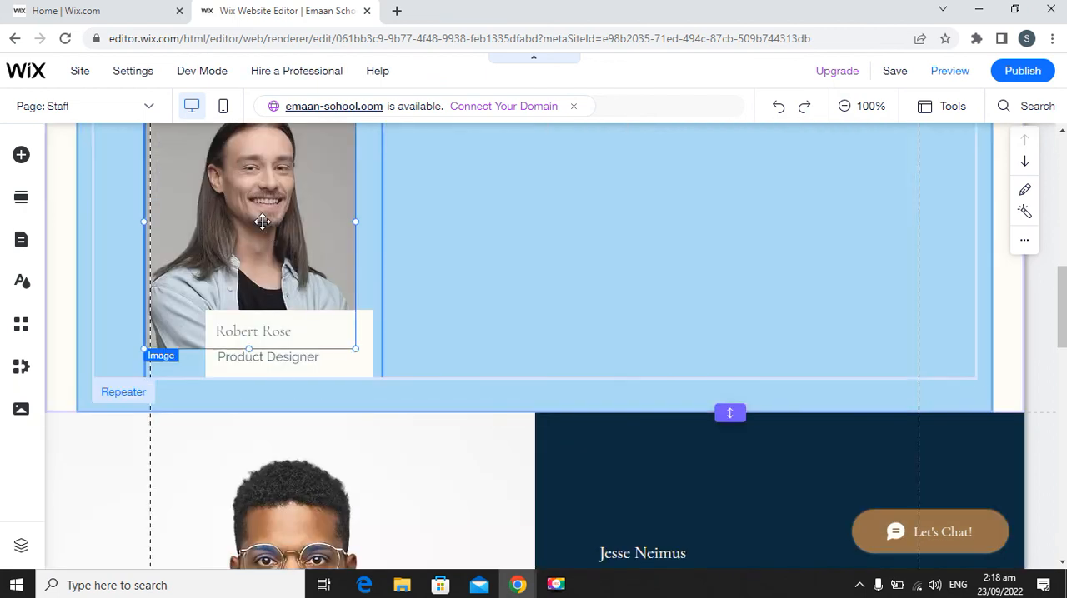
scroll(242, 215, up, 1)
scroll(242, 214, up, 1)
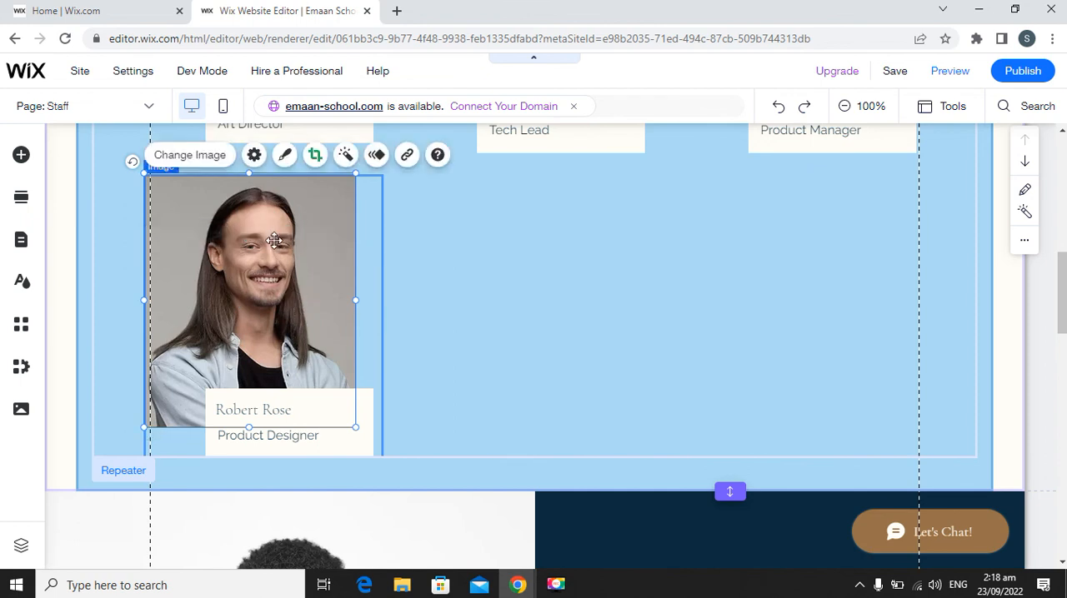
click(200, 157)
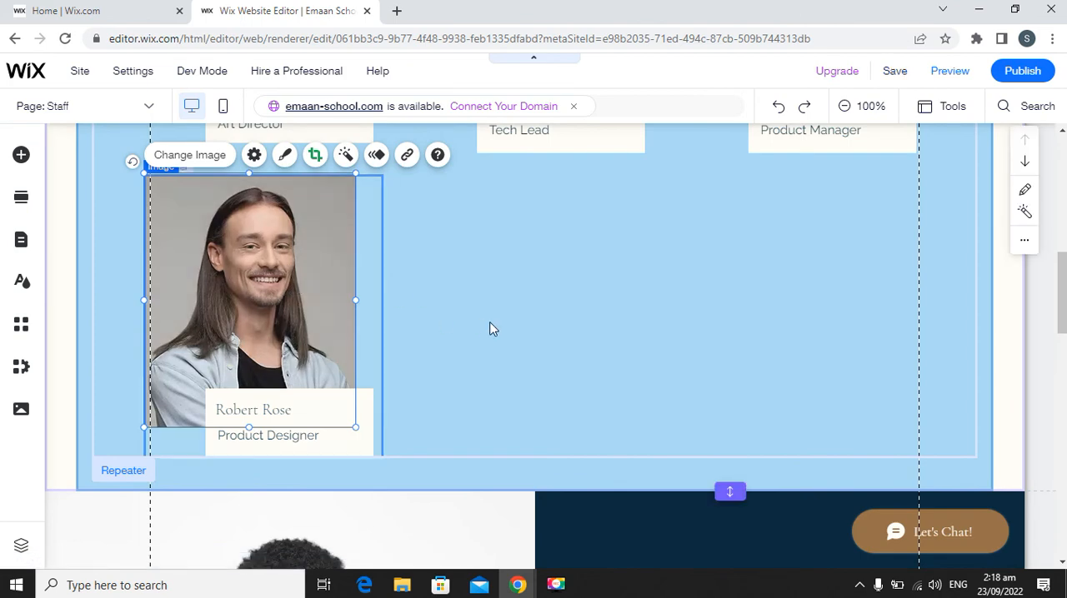
scroll(313, 247, up, 3)
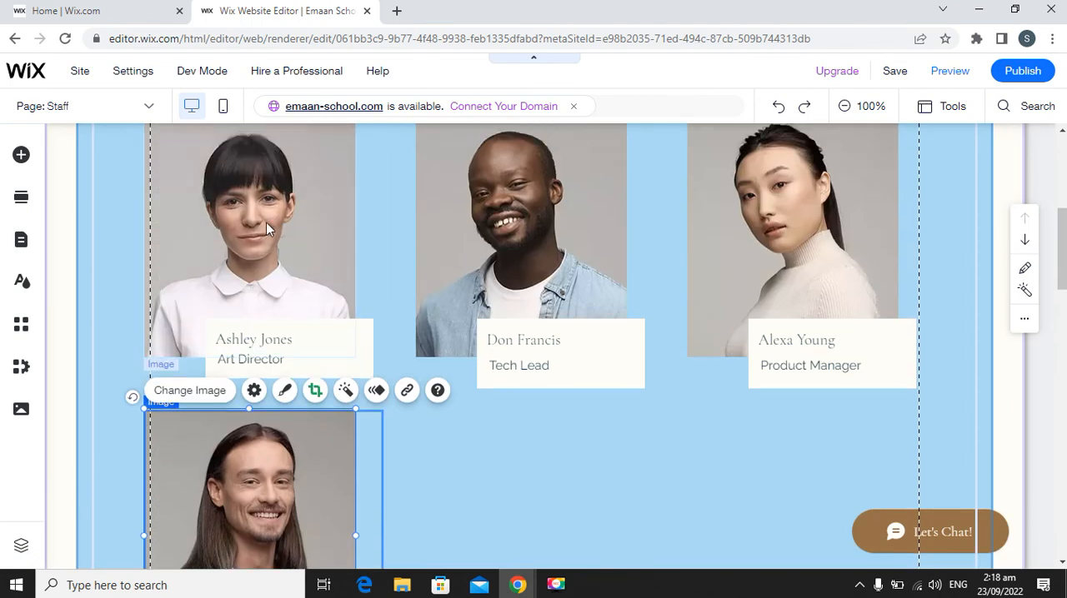
click(268, 226)
scroll(258, 269, up, 2)
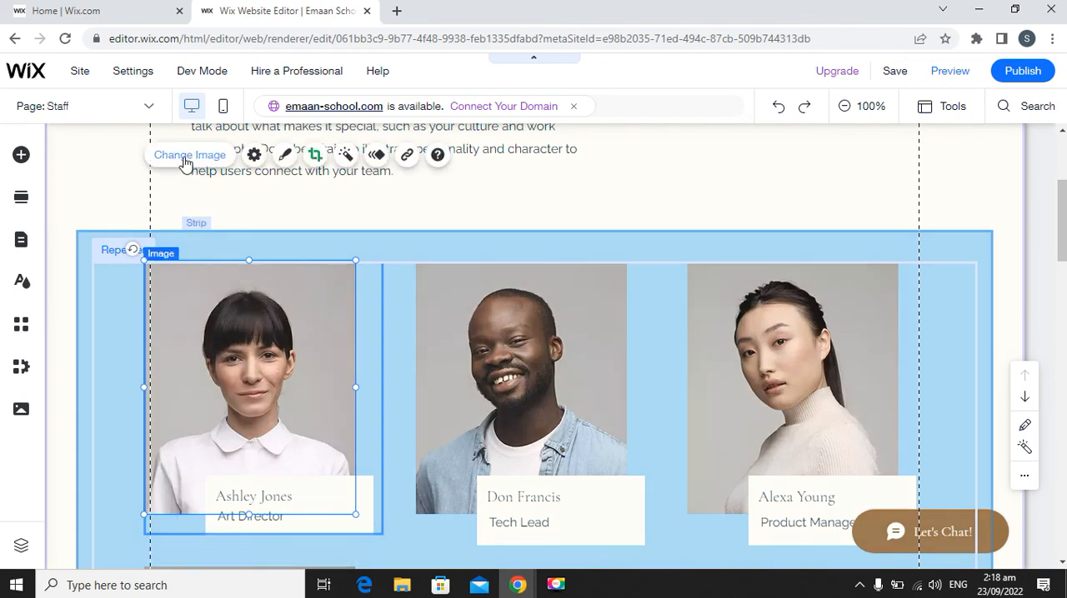
Compare the "Our Team." section with the teacher profiles below it on the Staff page.
scroll(650, 417, down, 3)
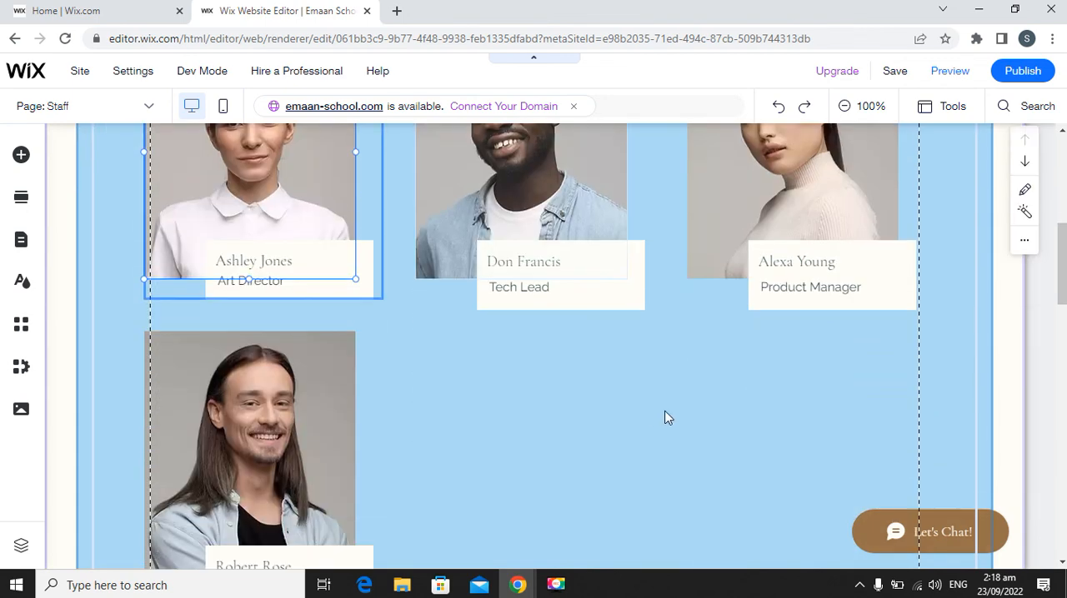
scroll(666, 417, up, 3)
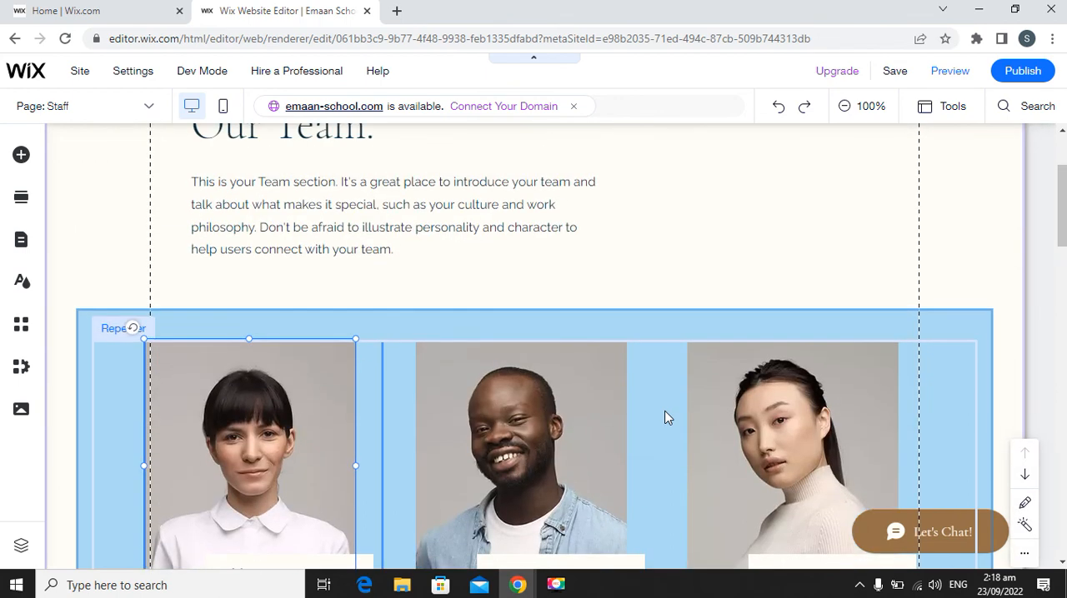
scroll(665, 418, up, 2)
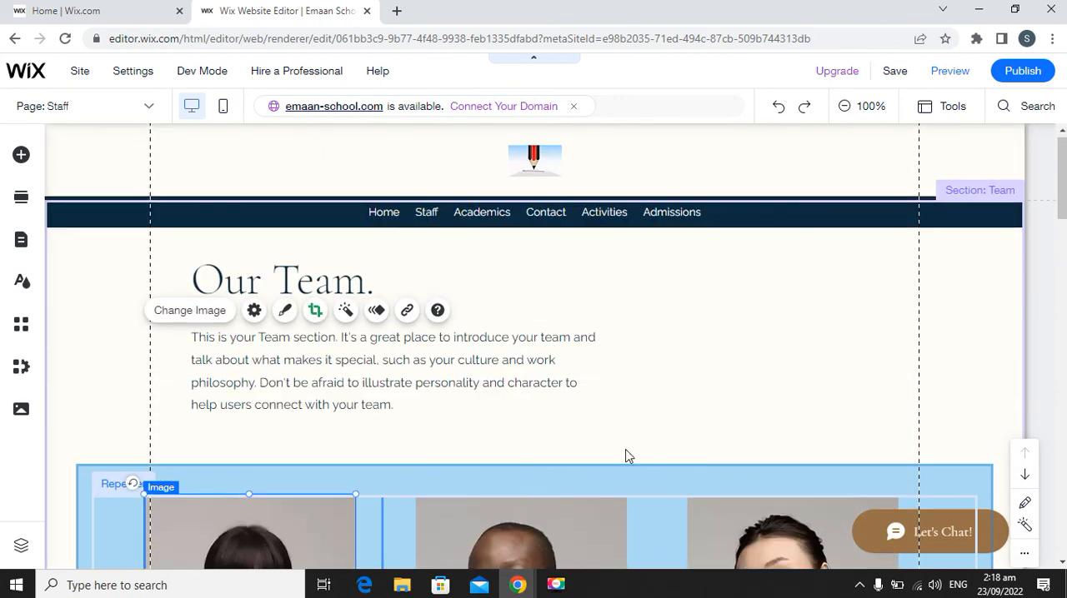
scroll(626, 450, down, 4)
scroll(628, 380, down, 2)
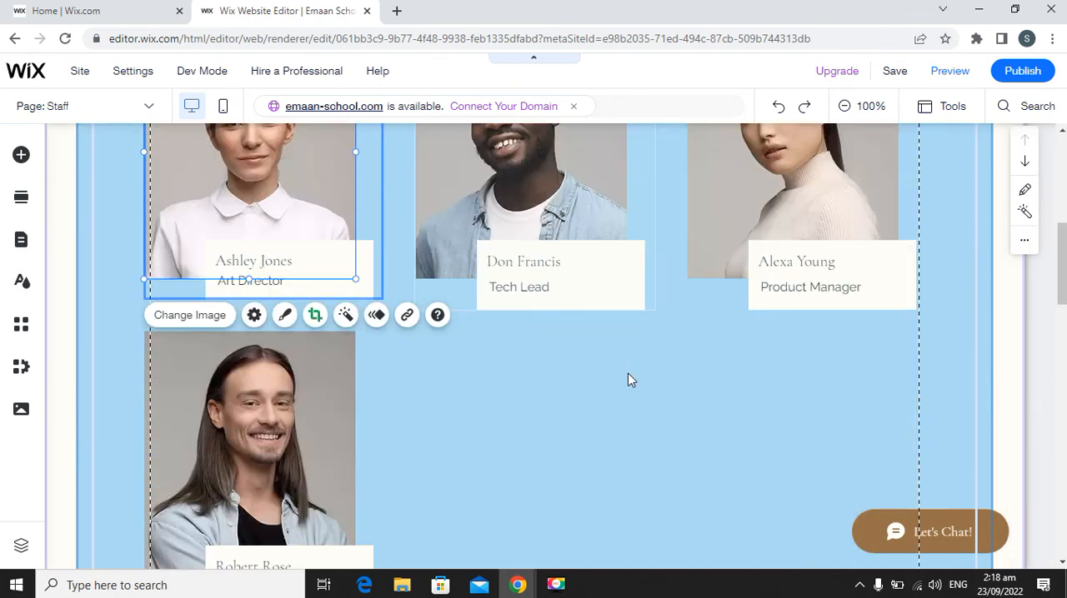
scroll(628, 380, down, 7)
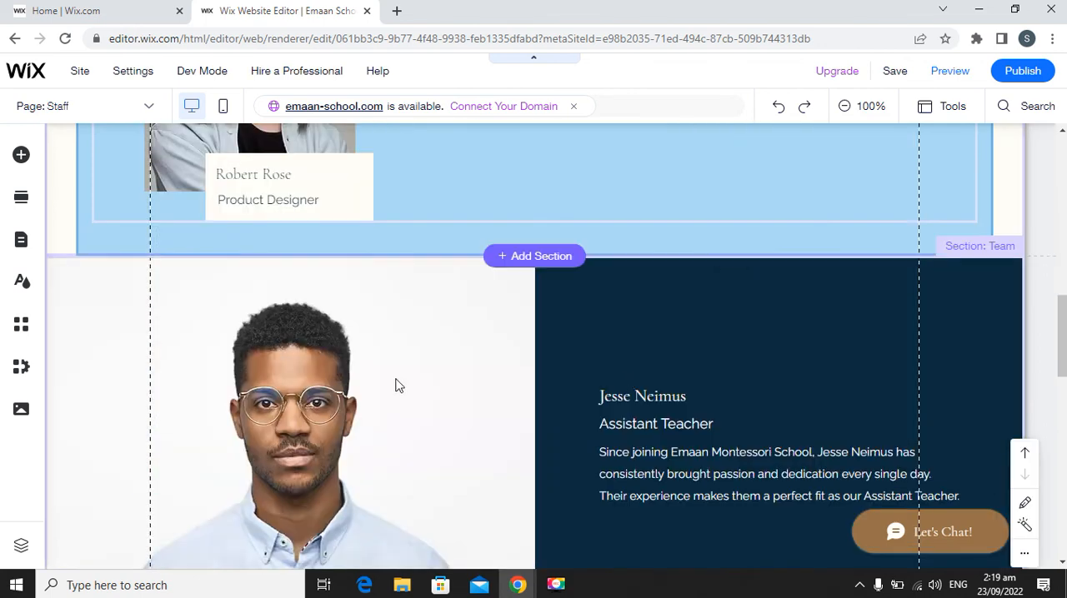
scroll(517, 379, down, 1)
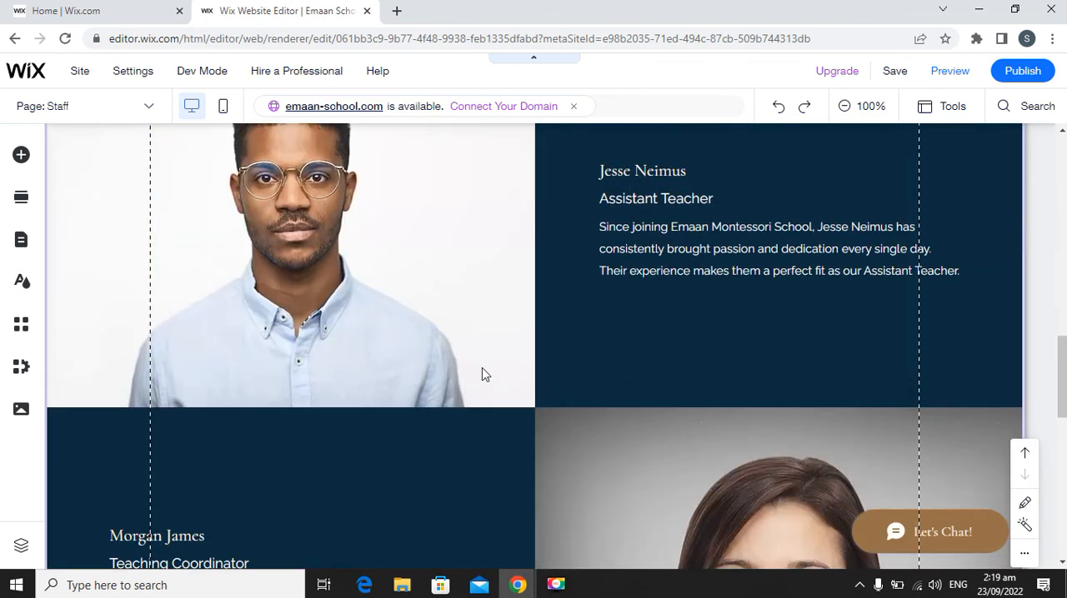
scroll(617, 376, down, 2)
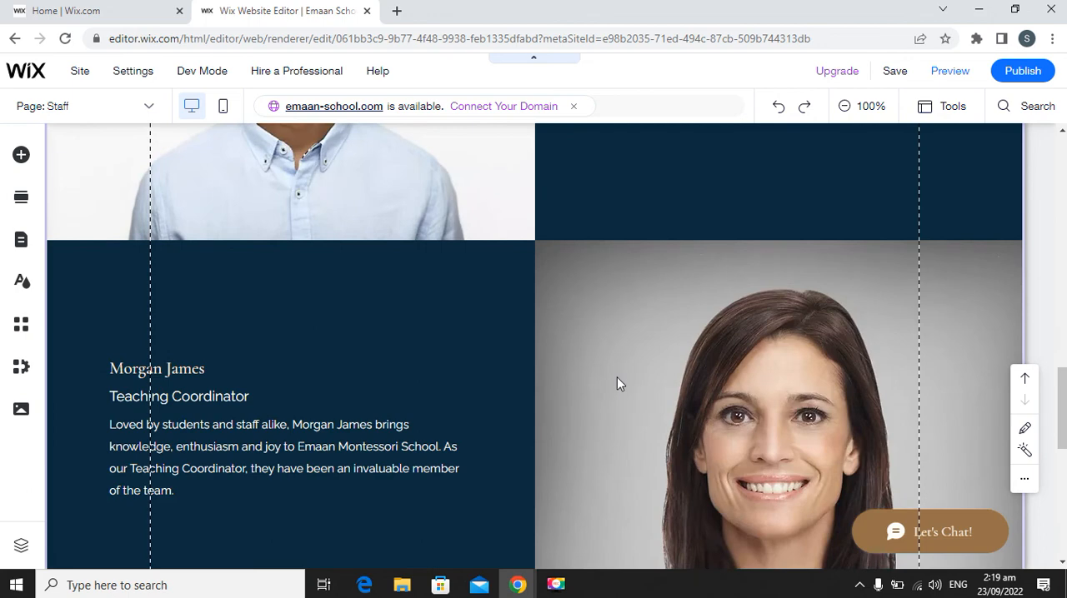
scroll(650, 376, down, 3)
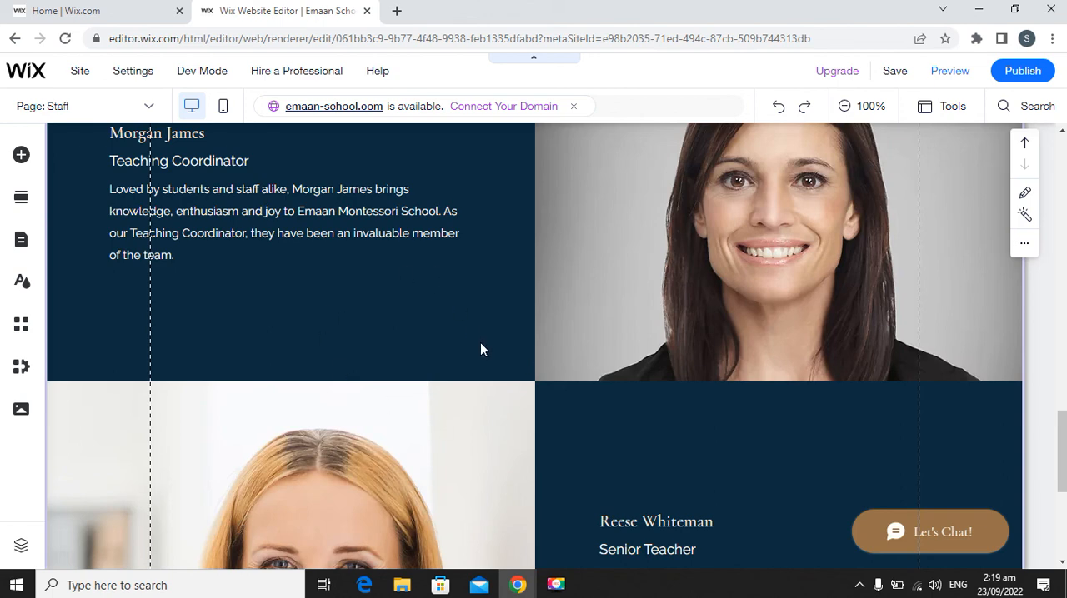
Move the existing teacher profiles section up above the "Our Team." section on the Staff page.
scroll(481, 344, up, 3)
scroll(481, 340, up, 8)
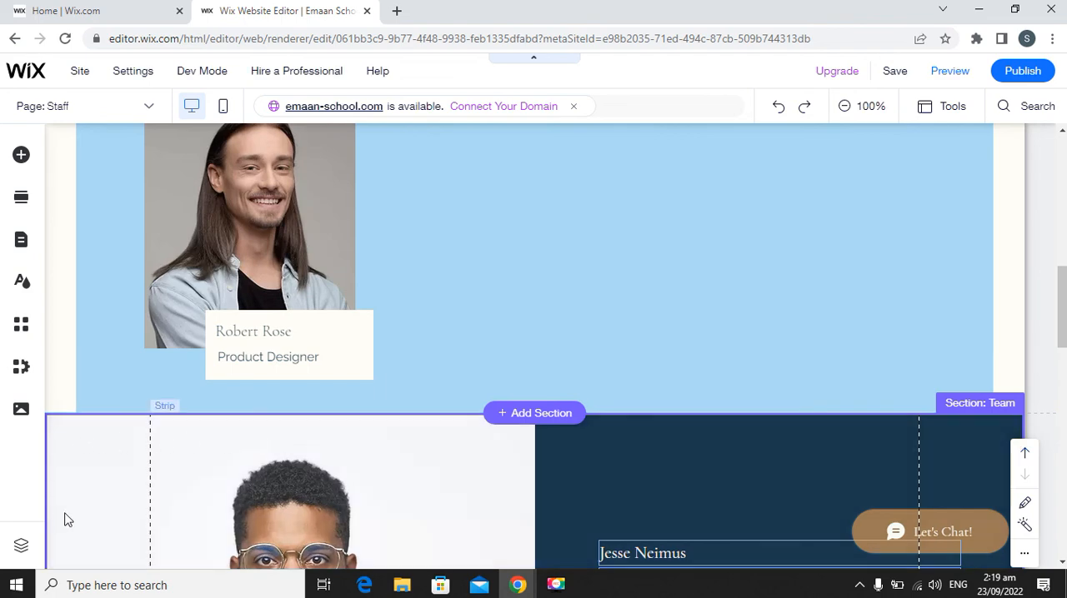
scroll(69, 520, down, 8)
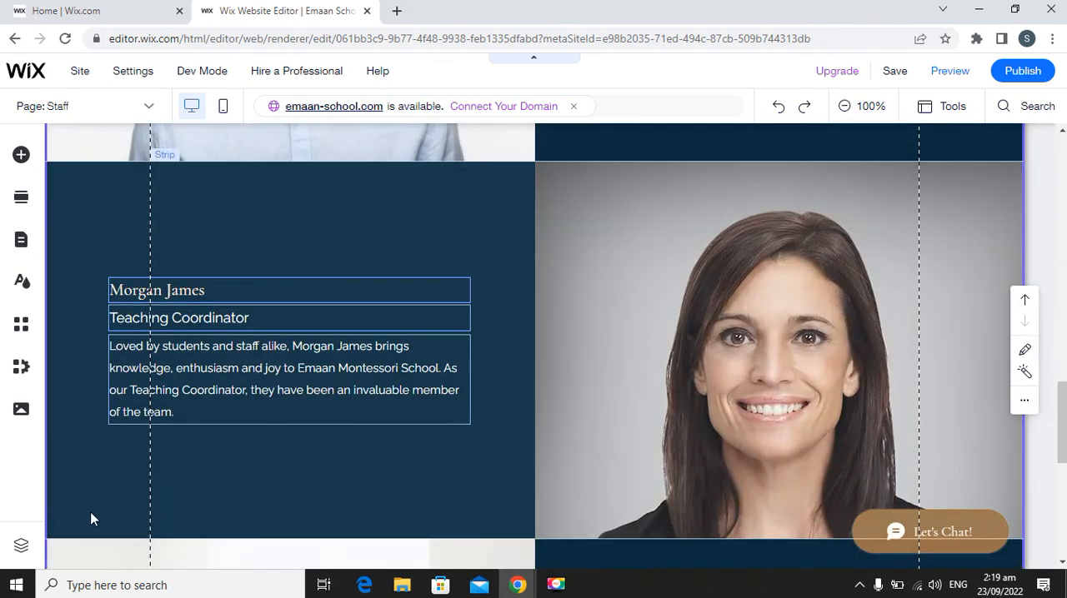
scroll(92, 520, down, 2)
scroll(810, 435, up, 8)
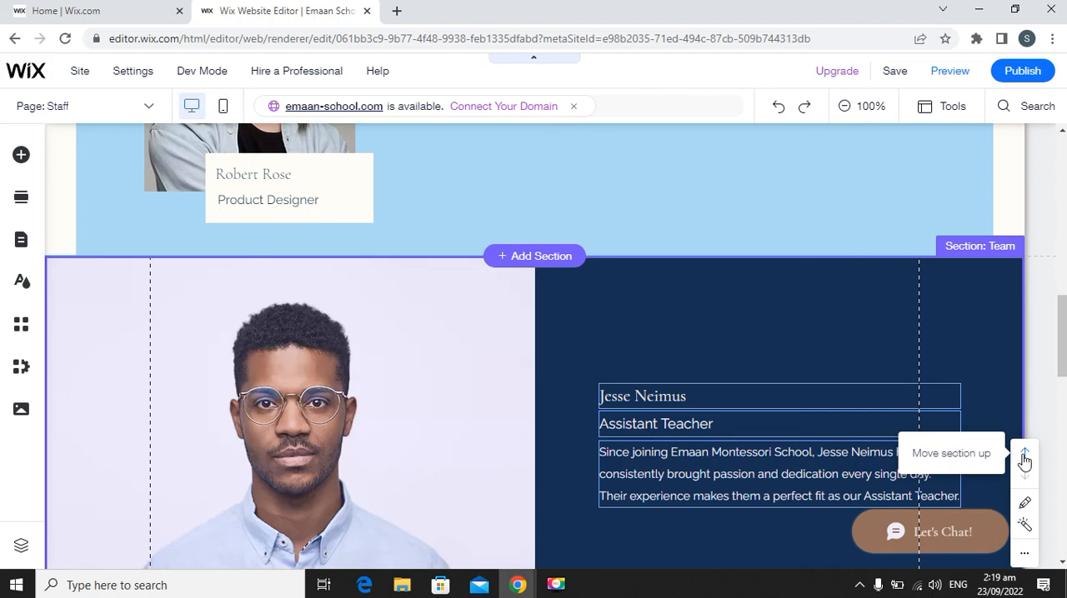
click(1025, 457)
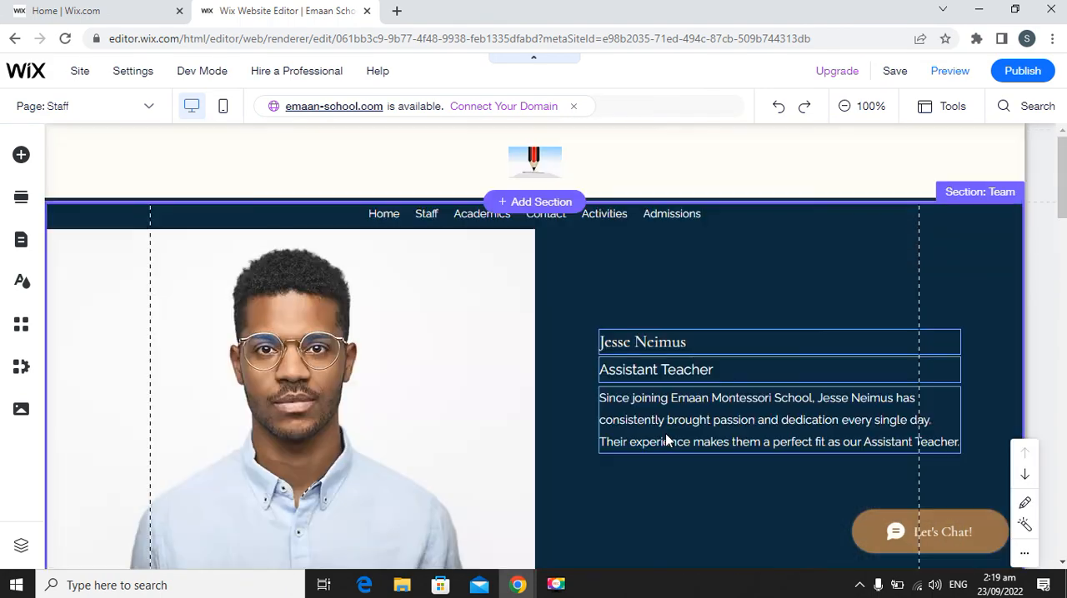
Review the reordered Staff page down to the footer and examine the additional actions for the "Our Team." section.
scroll(612, 345, down, 6)
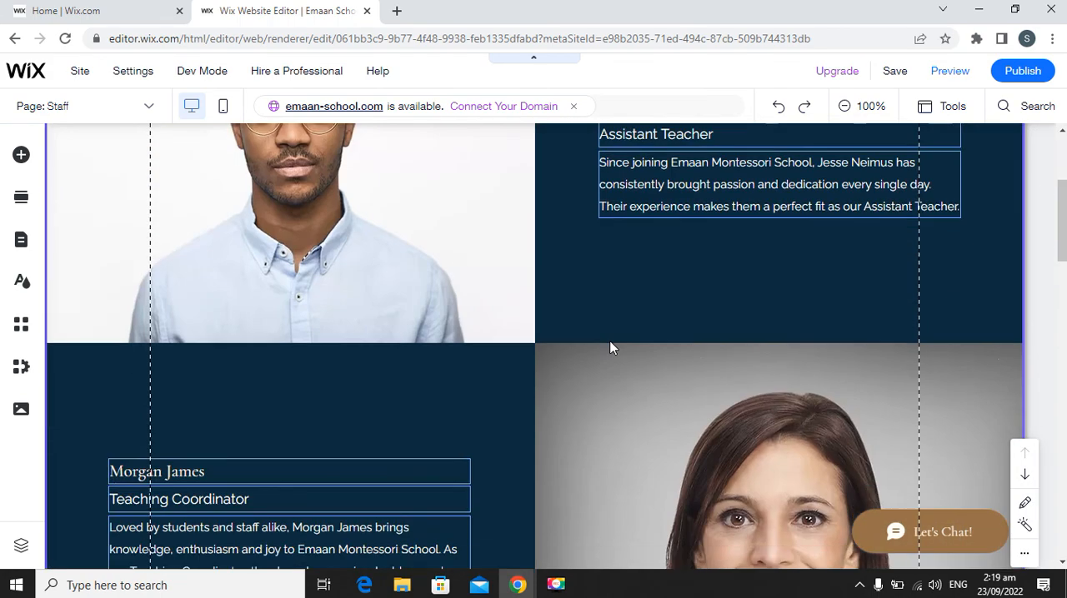
scroll(609, 348, down, 7)
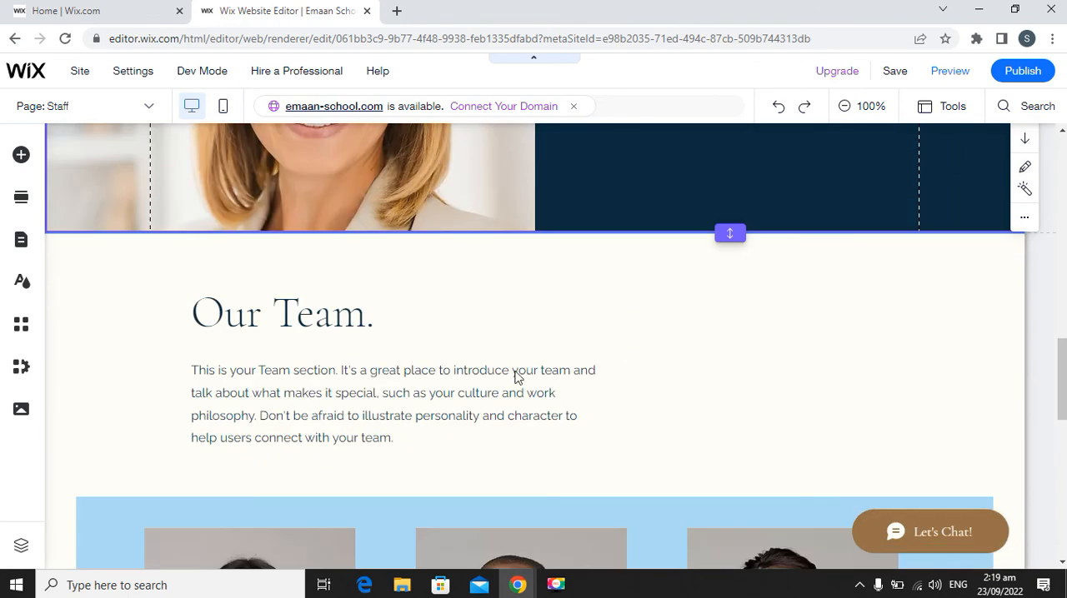
scroll(607, 459, down, 7)
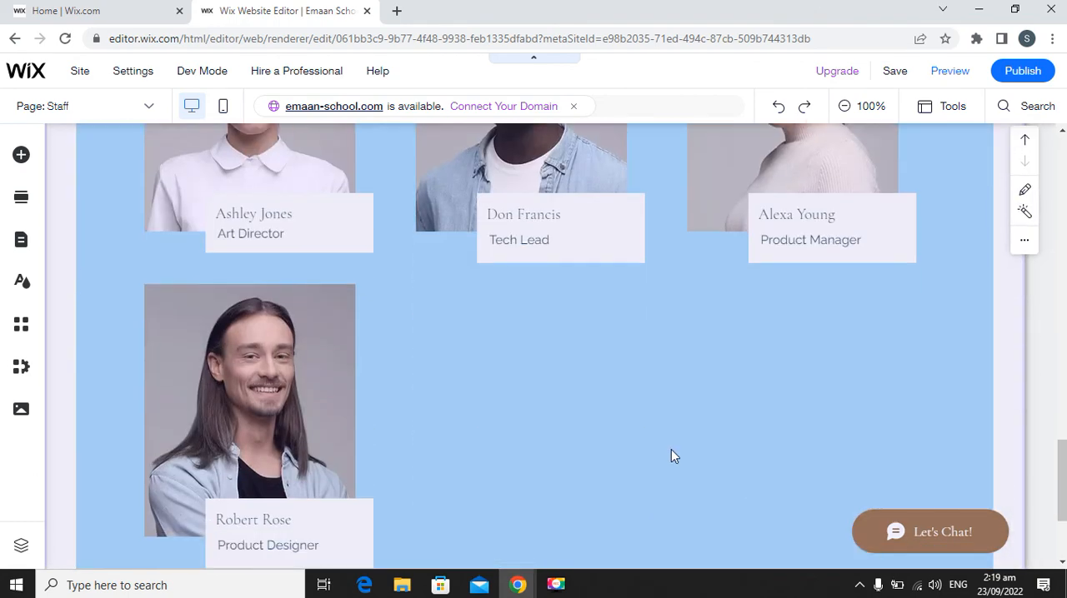
scroll(671, 456, down, 2)
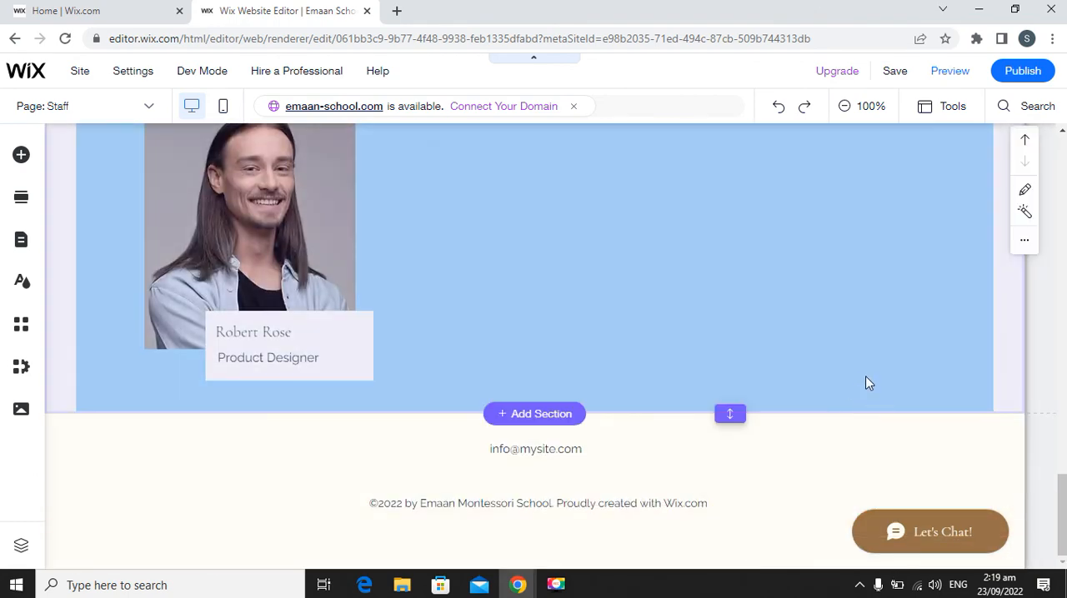
scroll(867, 382, up, 3)
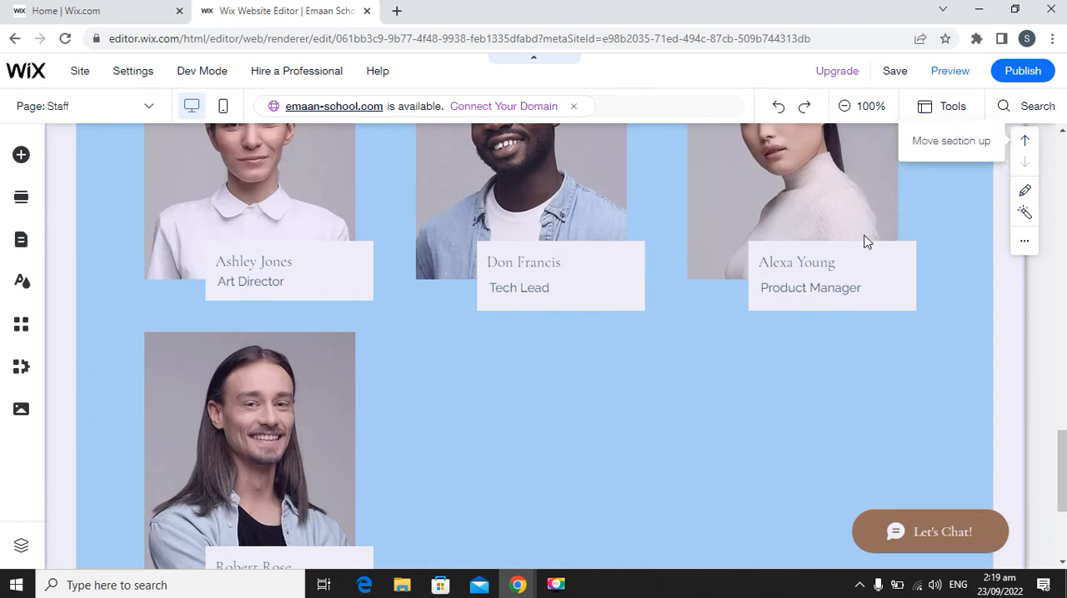
scroll(864, 254, down, 2)
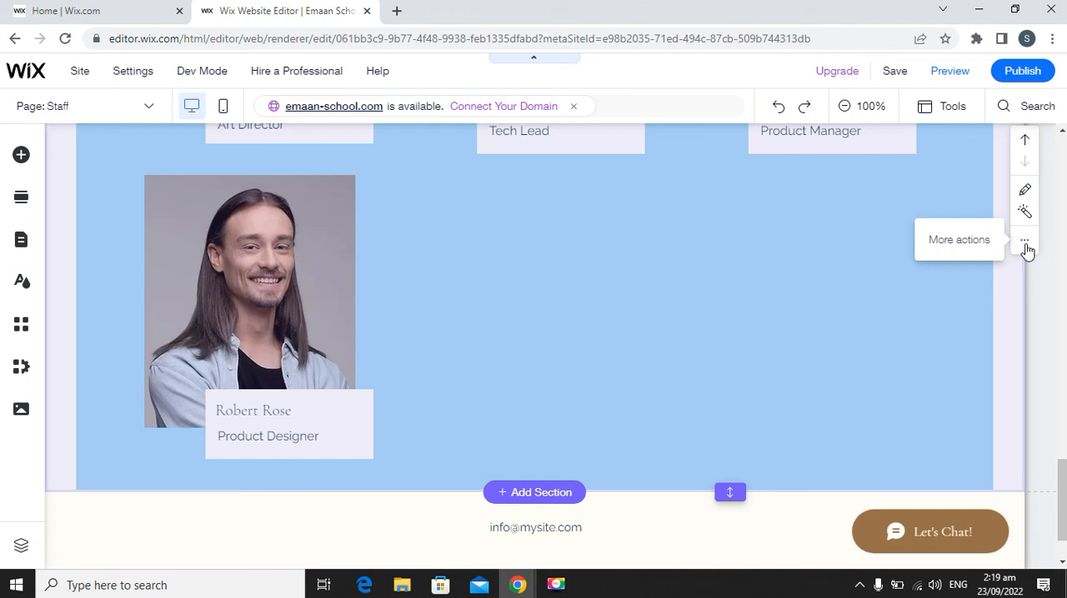
click(1024, 241)
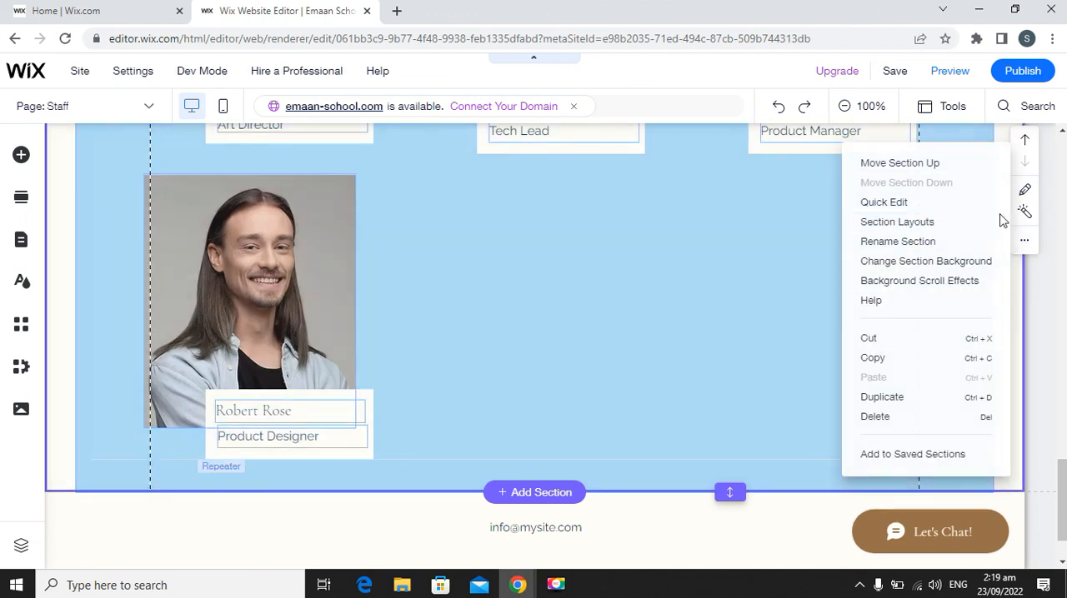
scroll(667, 288, up, 4)
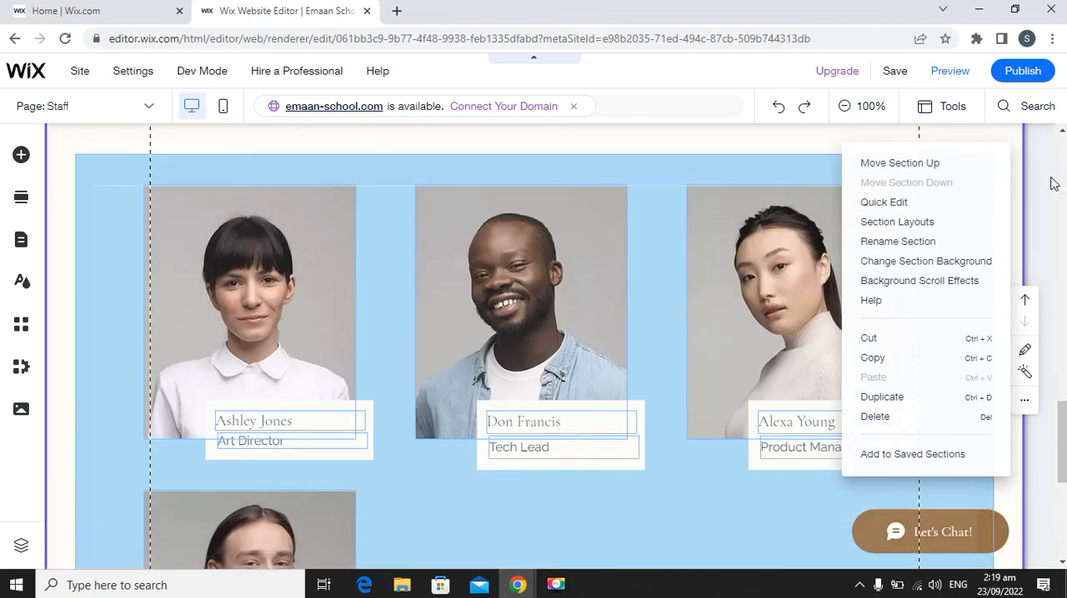
Select the first teacher profile's strip and its photo column to bring up the column's background and layout options.
scroll(1049, 192, up, 8)
scroll(403, 293, up, 6)
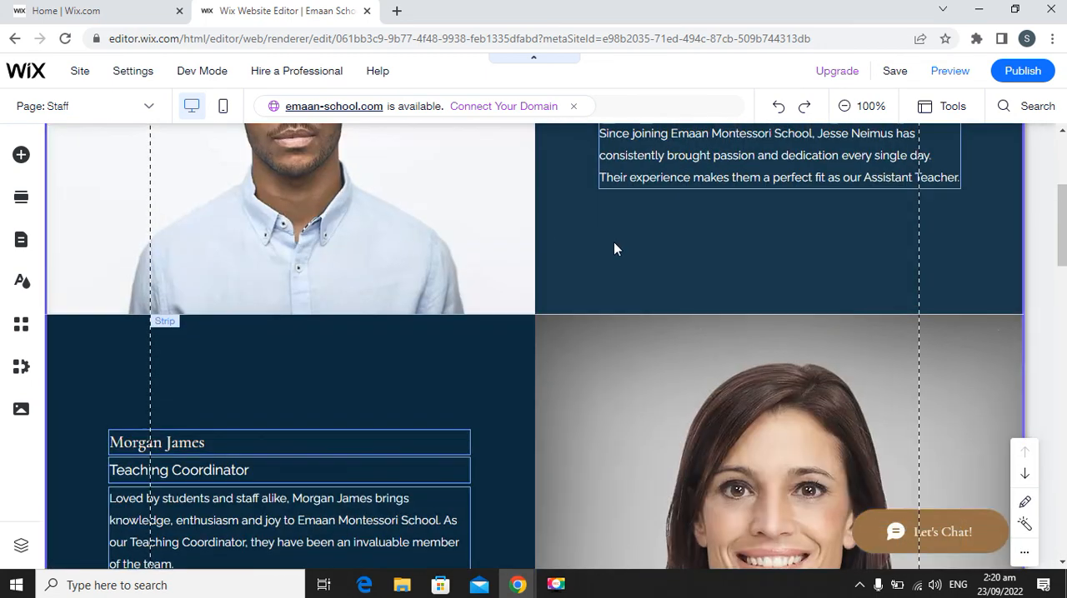
scroll(614, 245, up, 3)
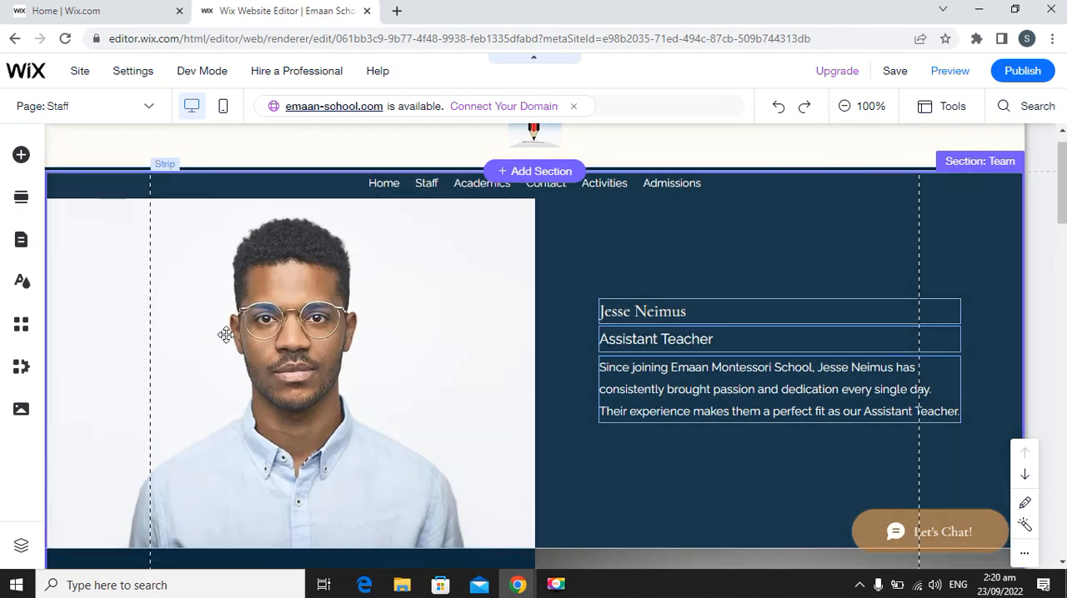
click(223, 329)
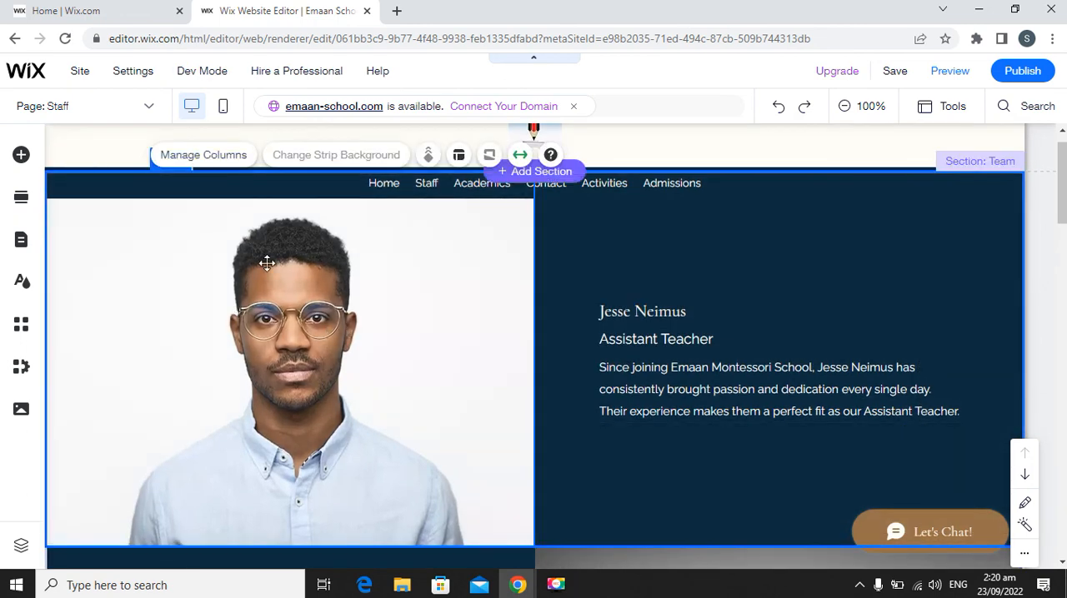
scroll(354, 329, up, 1)
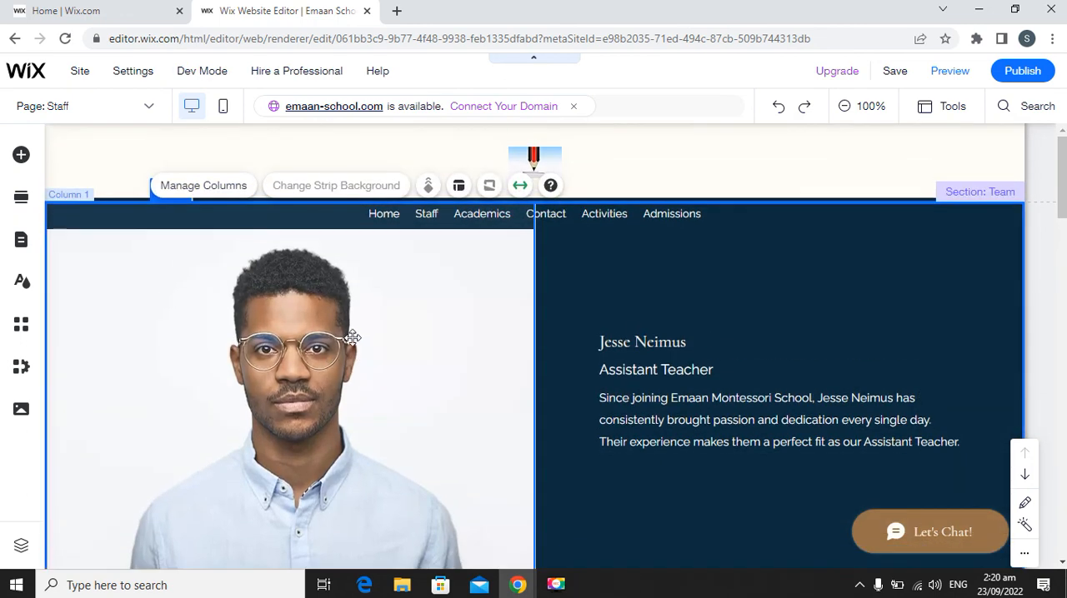
click(305, 358)
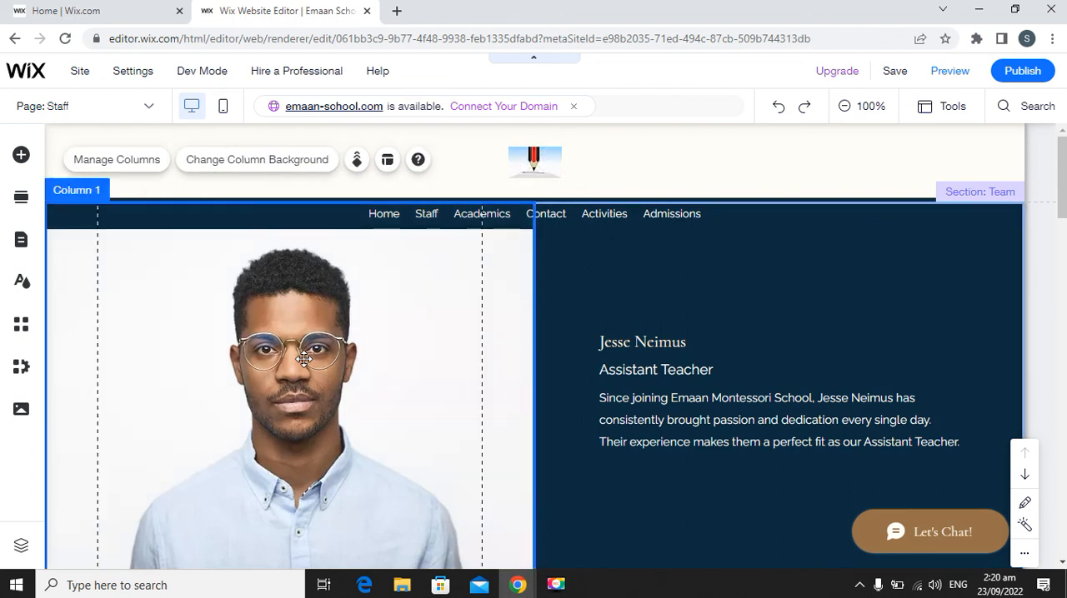
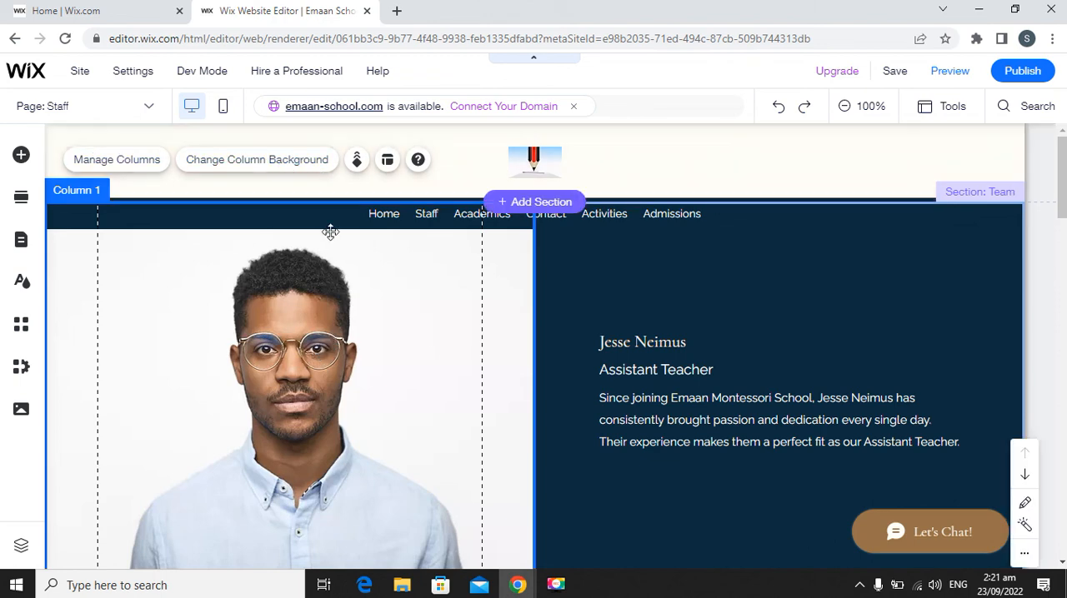
Select the first team member's photo in the "Our Team." repeater to examine its image options.
scroll(330, 237, down, 5)
scroll(331, 239, down, 10)
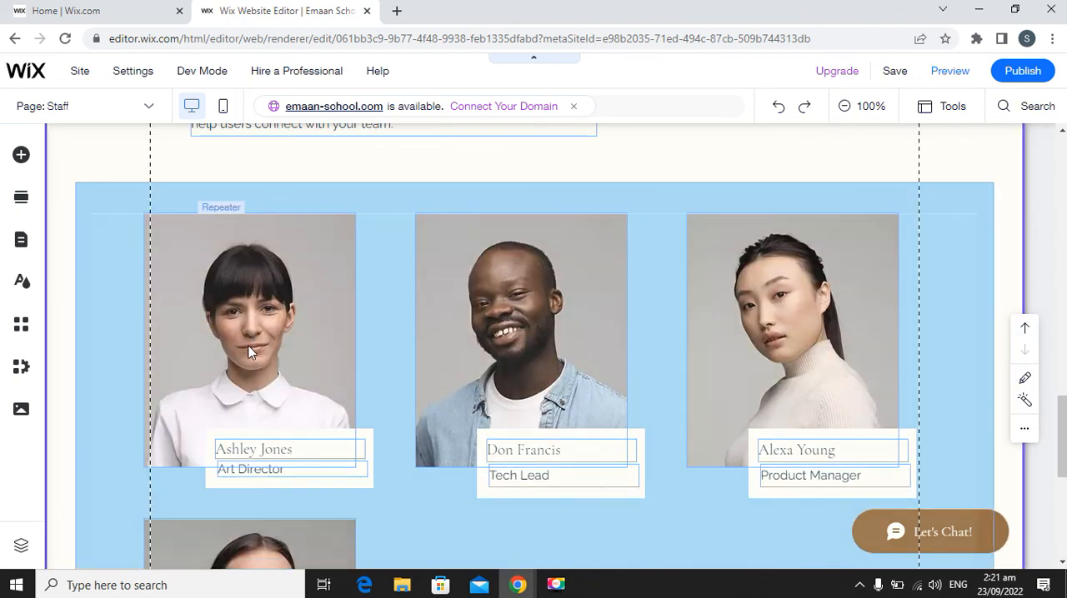
click(252, 352)
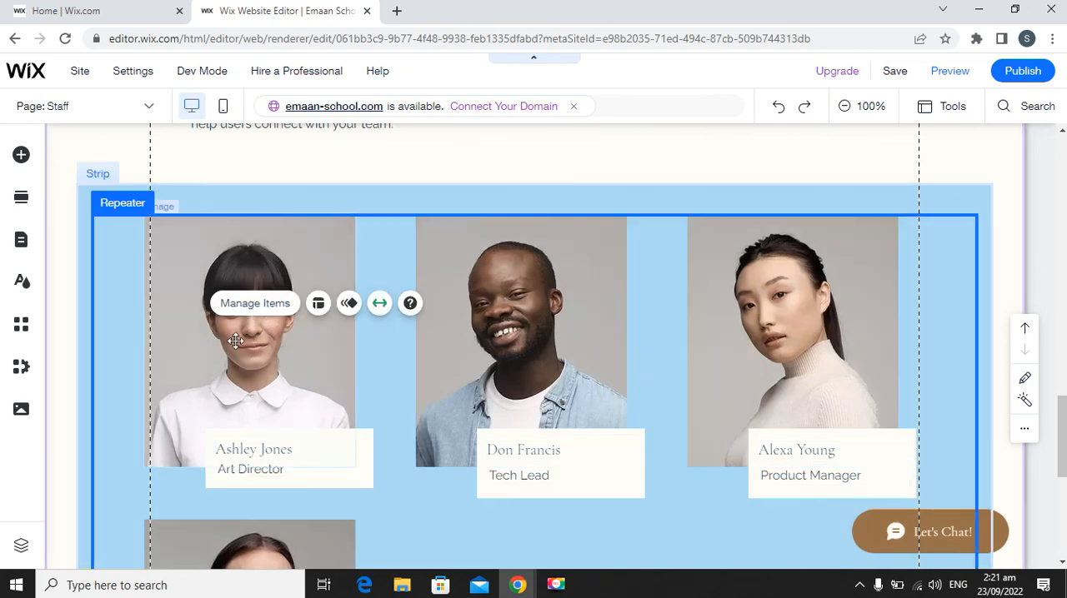
click(250, 268)
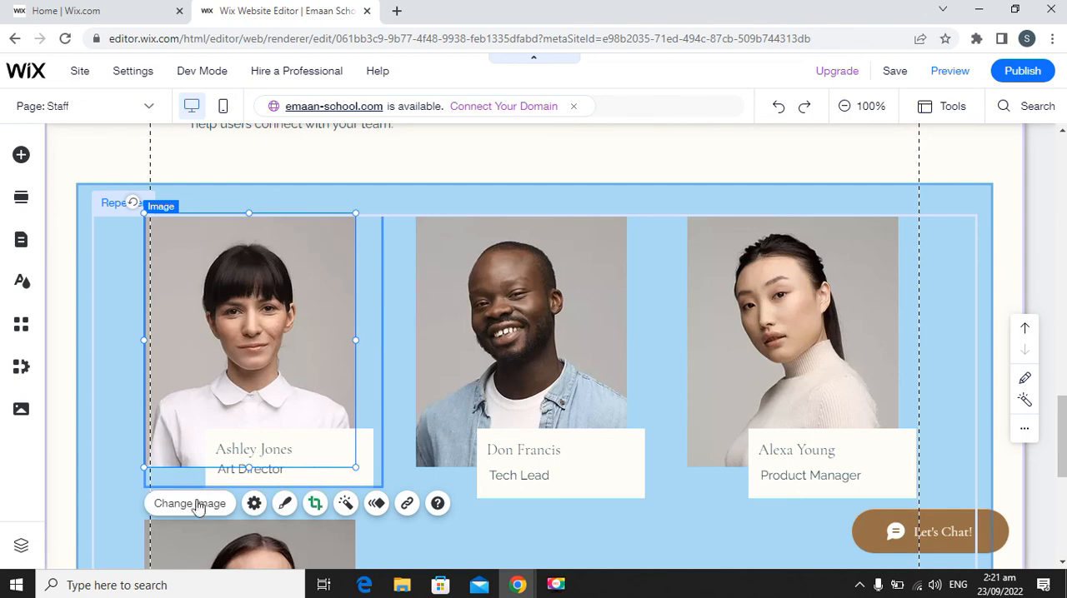
scroll(298, 343, up, 15)
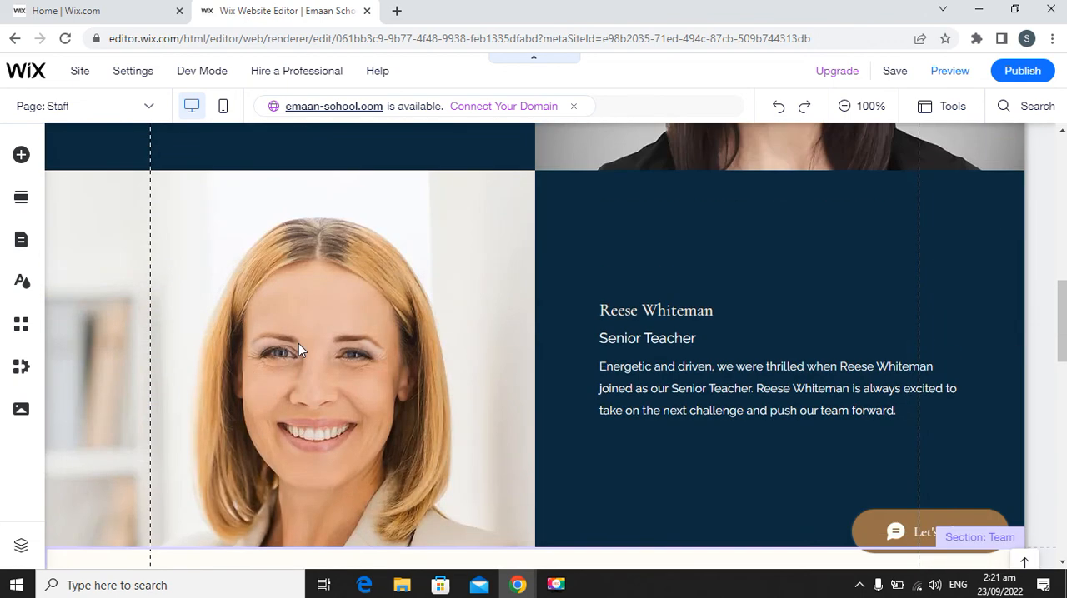
scroll(288, 339, up, 2)
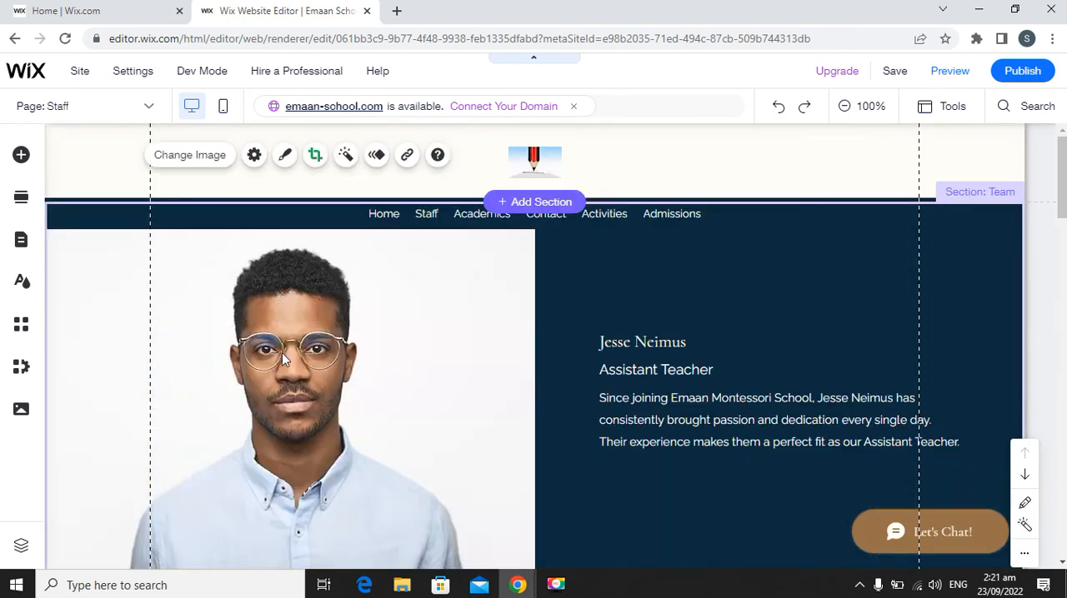
Open the column background options for the first teacher profile's photo column and browse the suggested backgrounds.
click(307, 409)
click(307, 409)
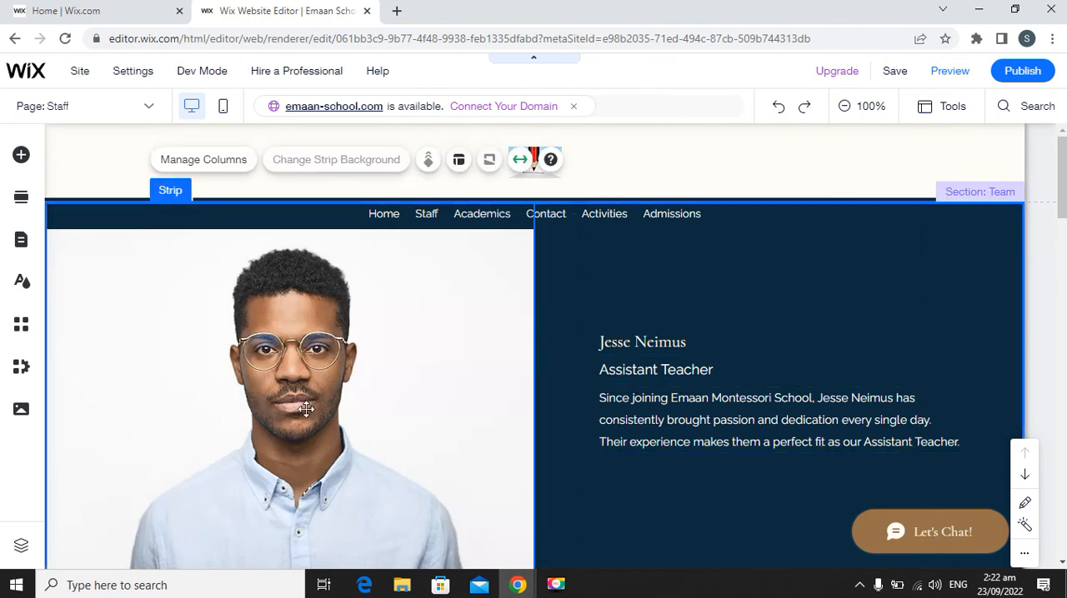
scroll(275, 306, down, 2)
scroll(275, 309, up, 2)
click(295, 321)
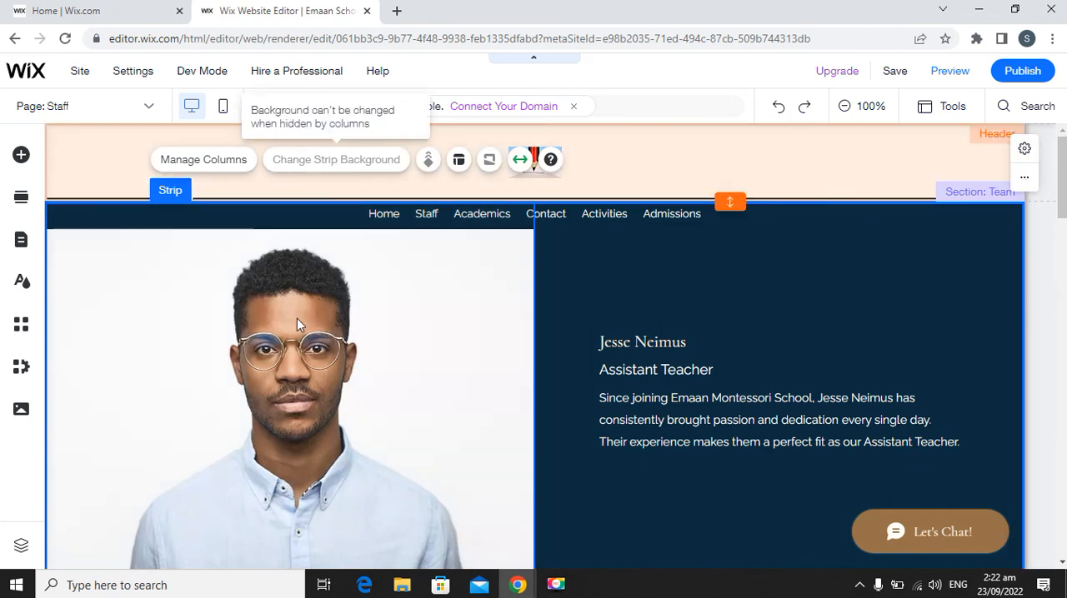
click(297, 327)
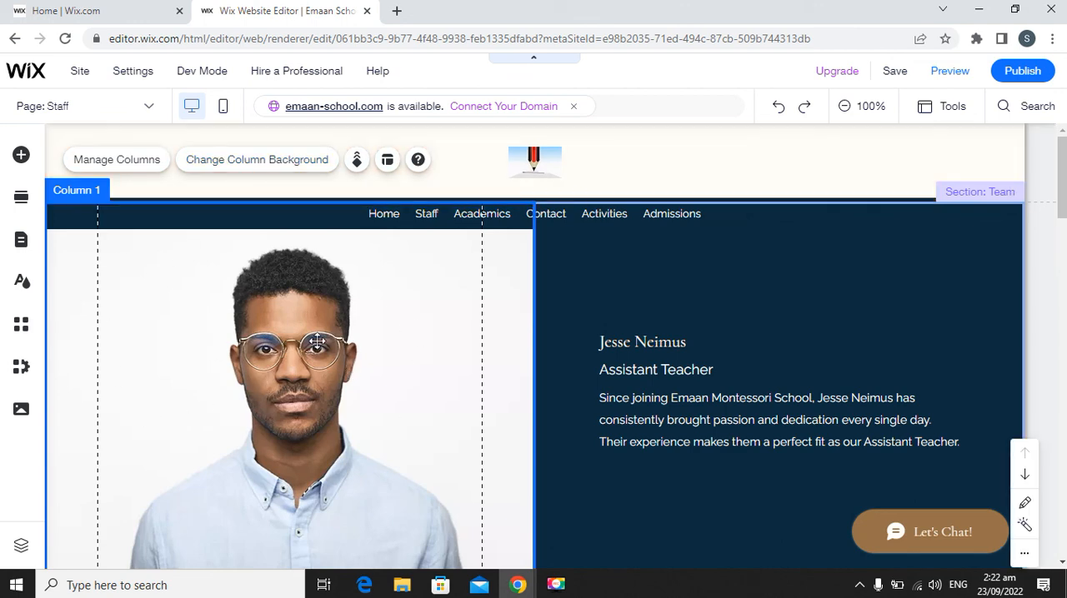
click(245, 162)
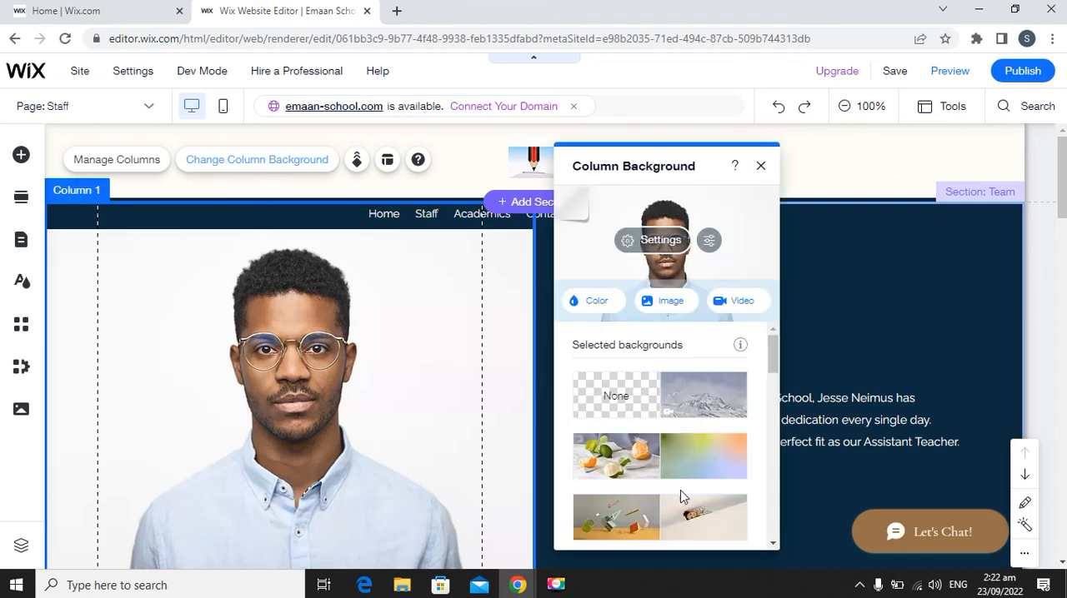
scroll(684, 425, down, 2)
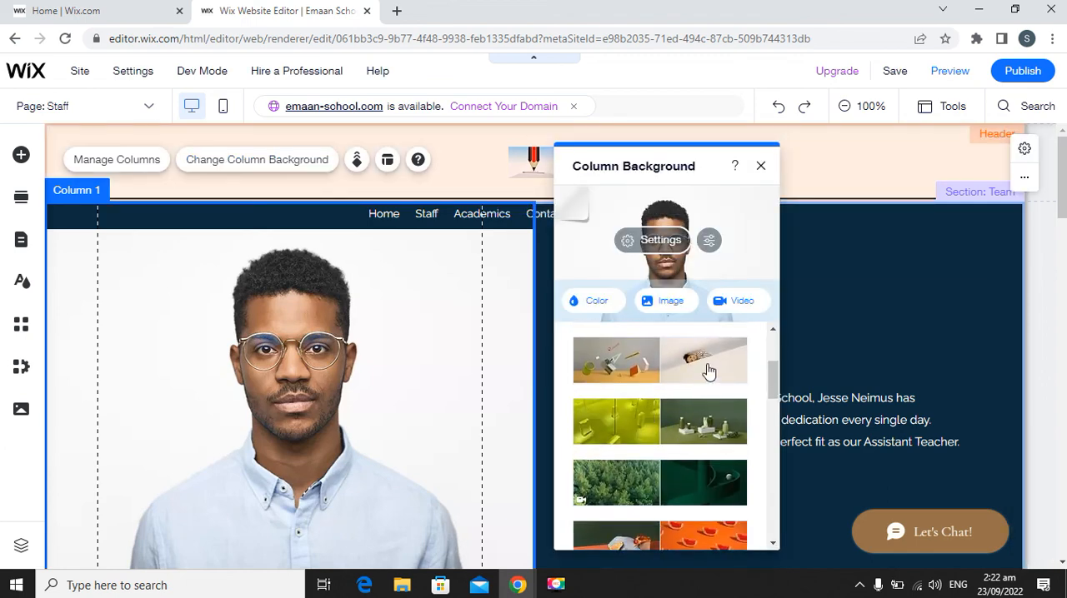
Browse the Media from Wix background images for the photo column and close the image chooser without choosing one.
click(682, 310)
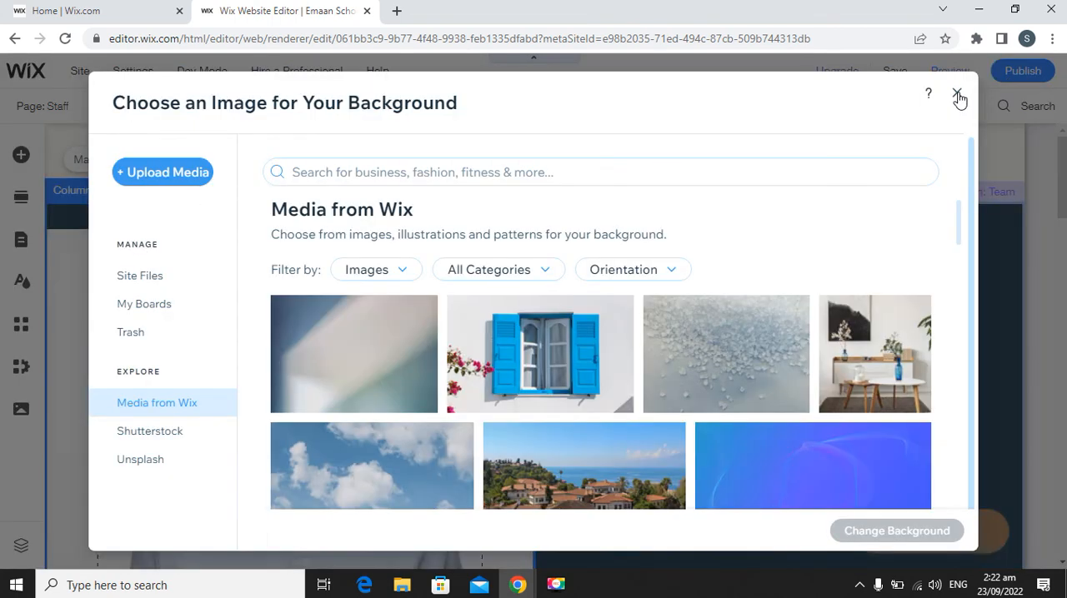
scroll(650, 350, down, 2)
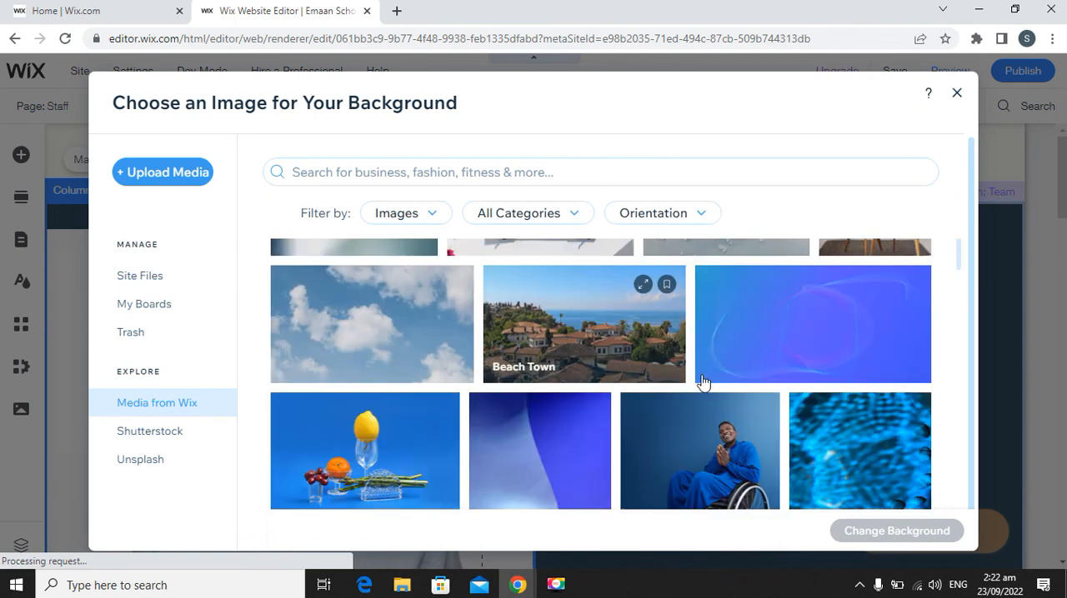
scroll(703, 382, down, 6)
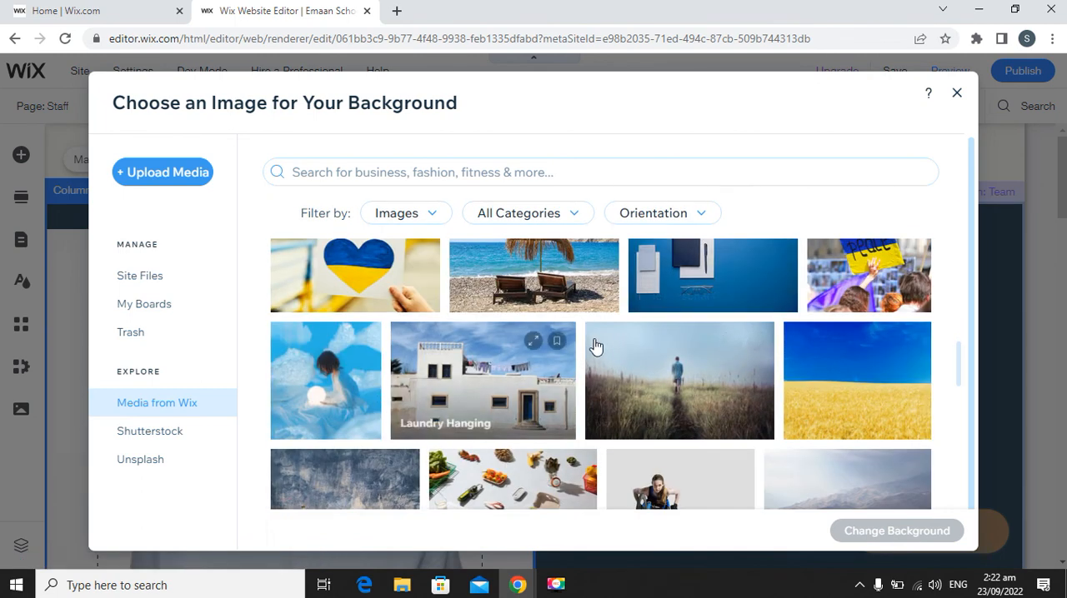
scroll(603, 347, down, 2)
scroll(678, 348, down, 2)
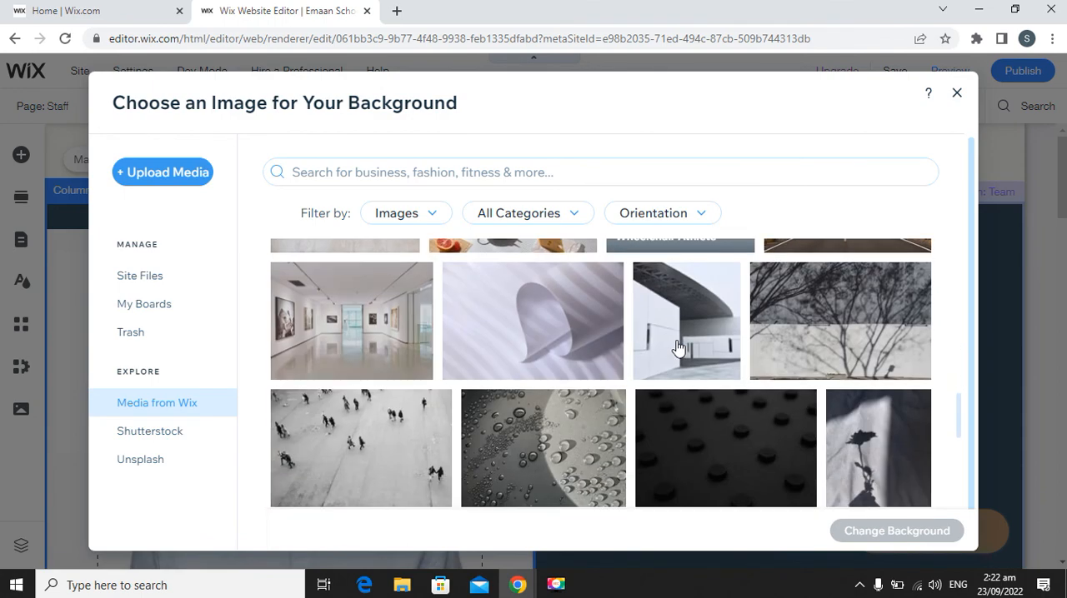
scroll(679, 348, down, 4)
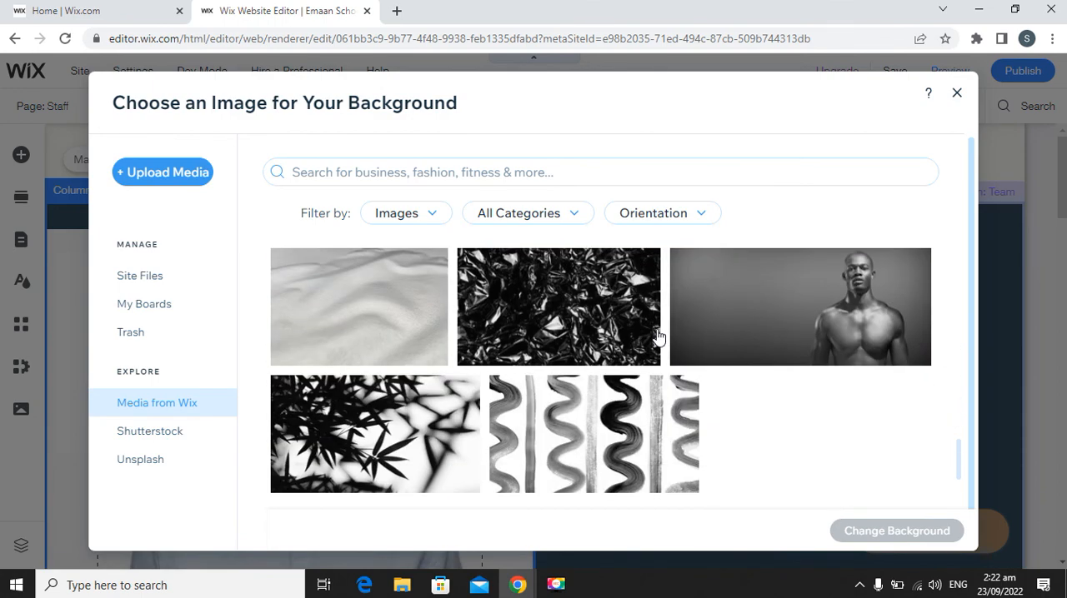
scroll(636, 340, down, 1)
scroll(636, 340, up, 4)
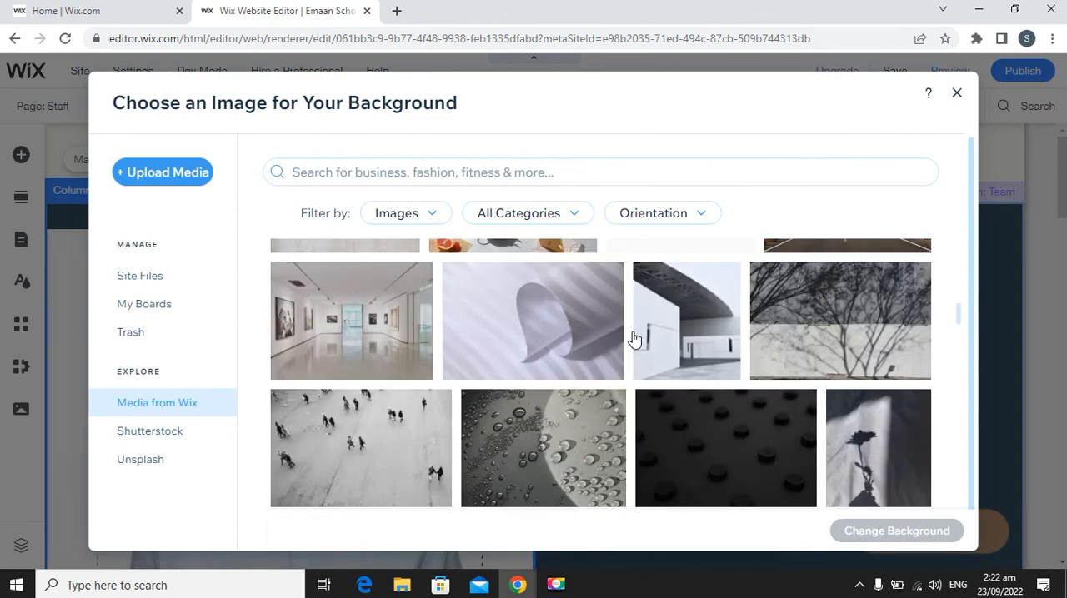
scroll(634, 337, up, 5)
scroll(710, 424, down, 2)
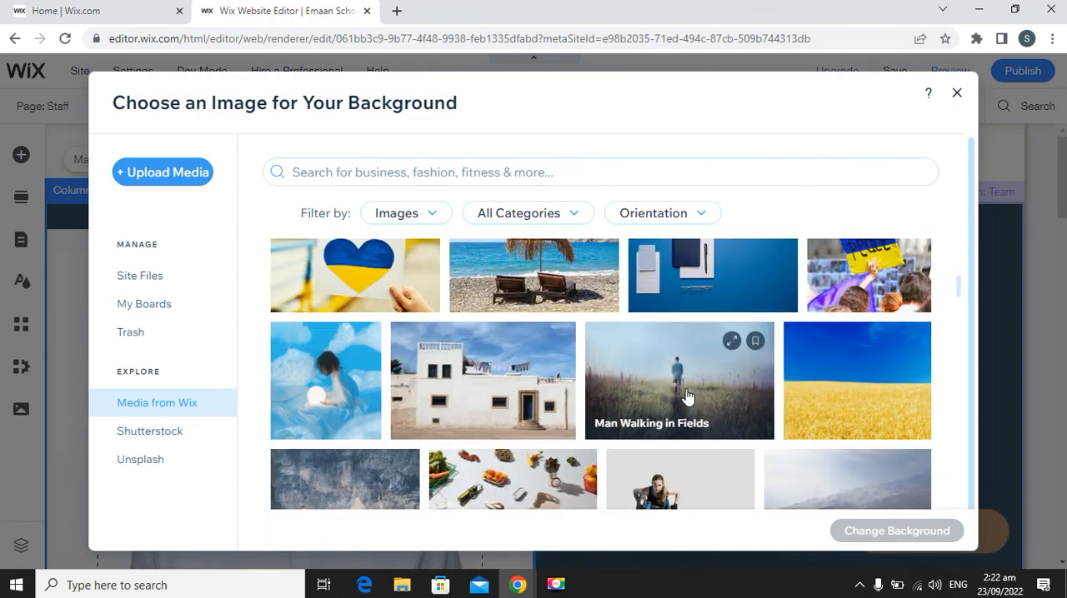
scroll(687, 396, down, 6)
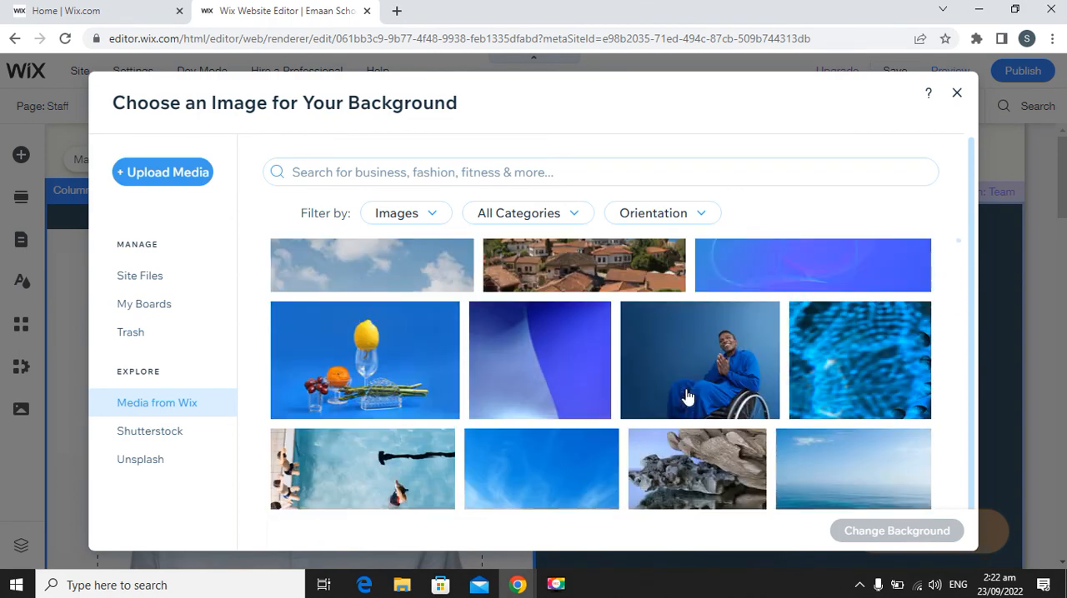
scroll(696, 398, down, 3)
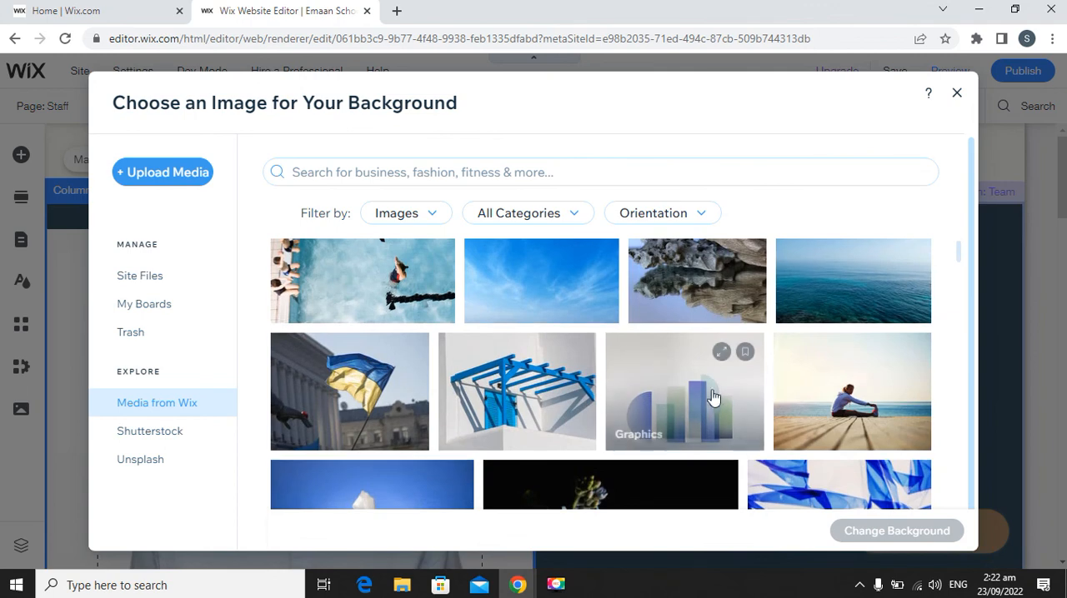
click(958, 94)
Set the first teacher profile's photo column background to the "Worker with Ladder" image and close the background settings.
scroll(704, 410, down, 2)
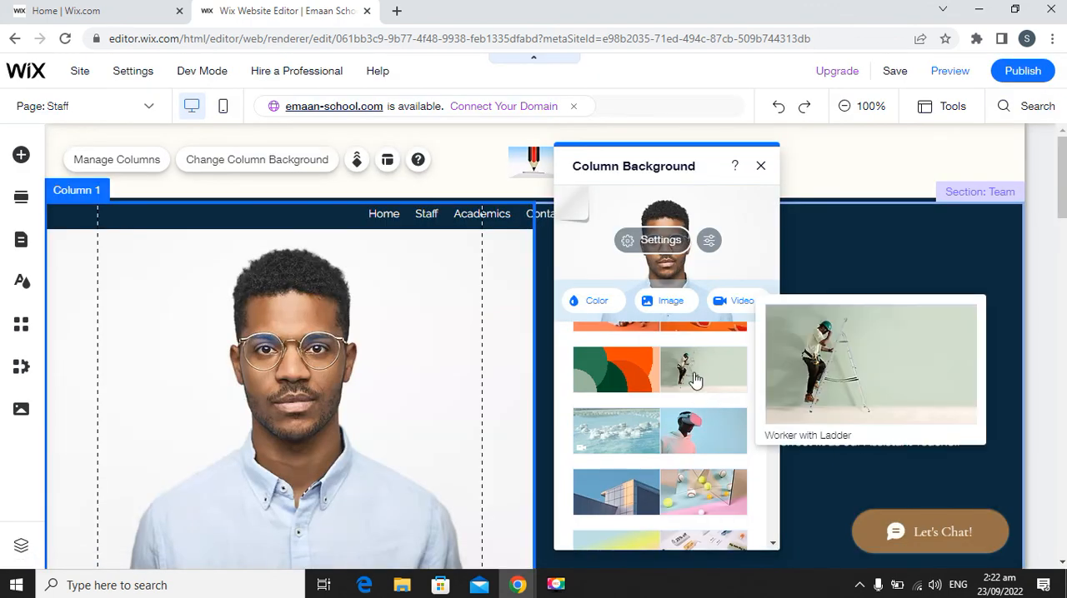
click(694, 377)
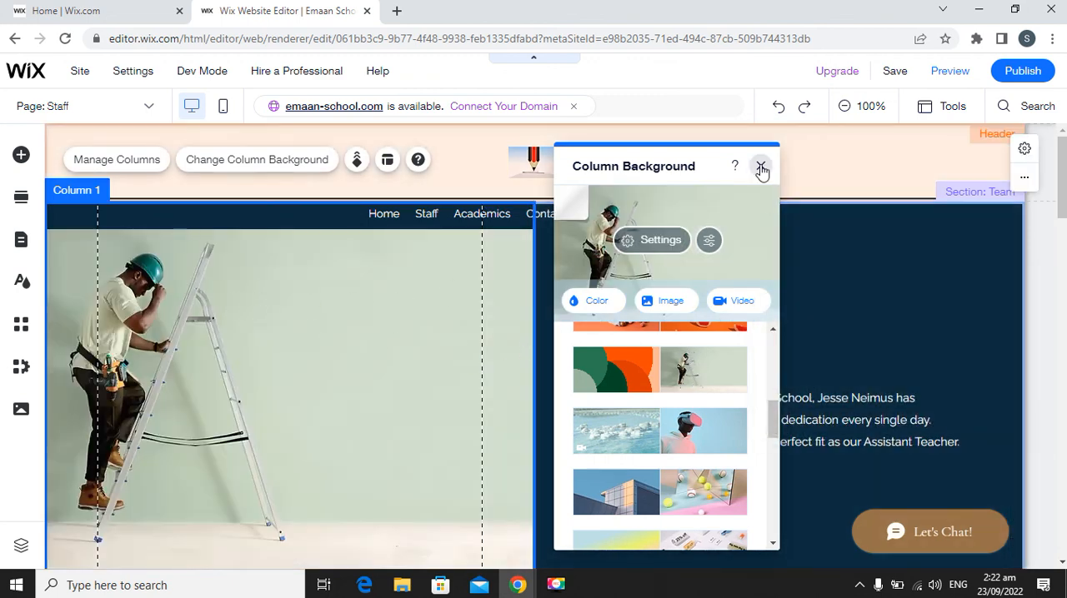
click(761, 169)
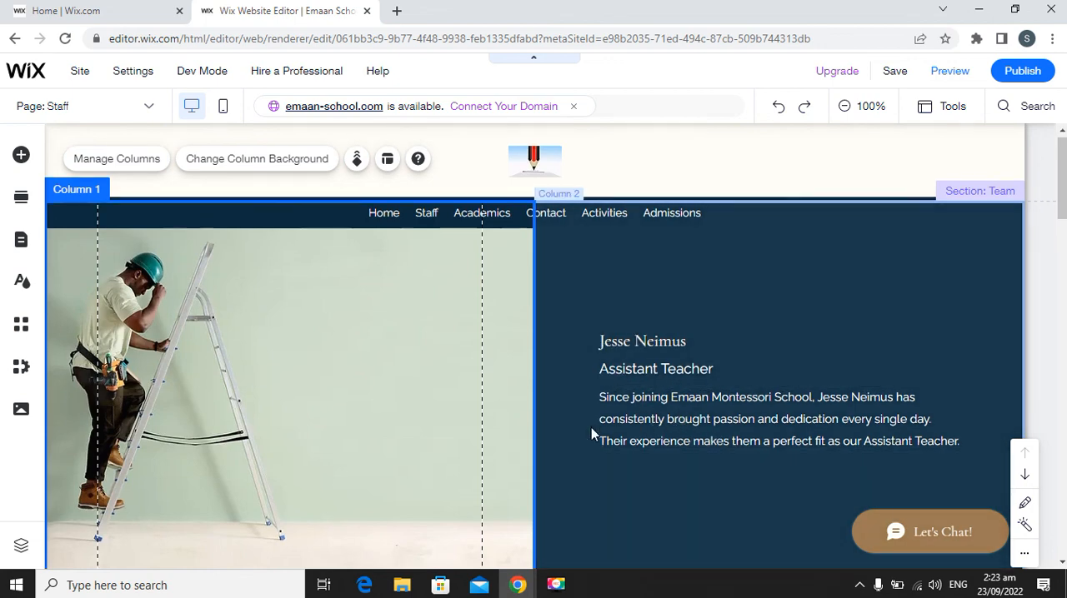
Select the second teacher profile's photo column and review the remaining profiles down to the "Our Team." section.
scroll(591, 427, down, 6)
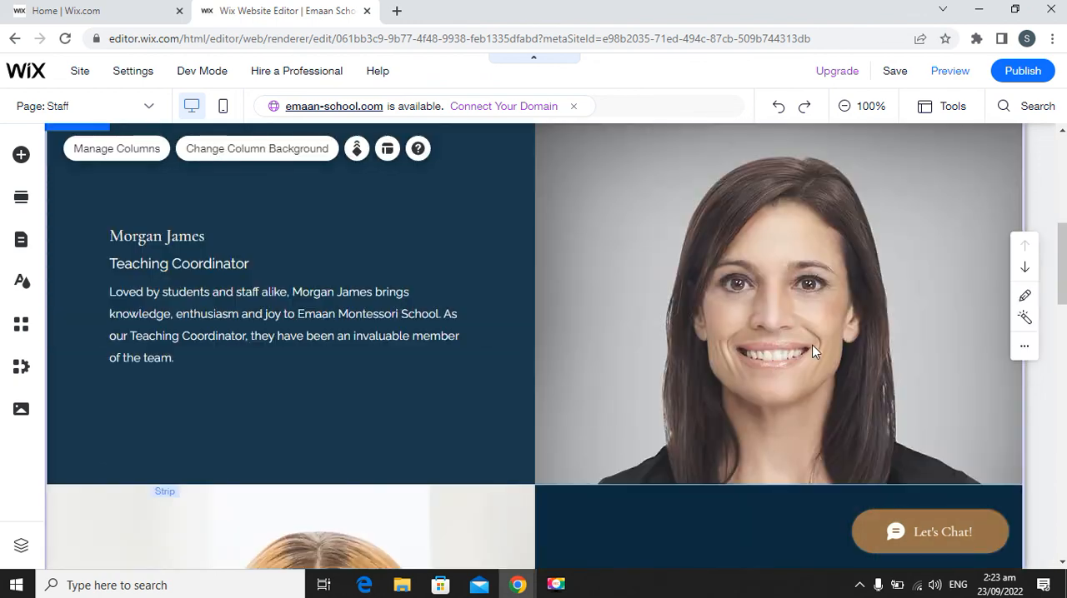
click(786, 331)
scroll(784, 328, up, 2)
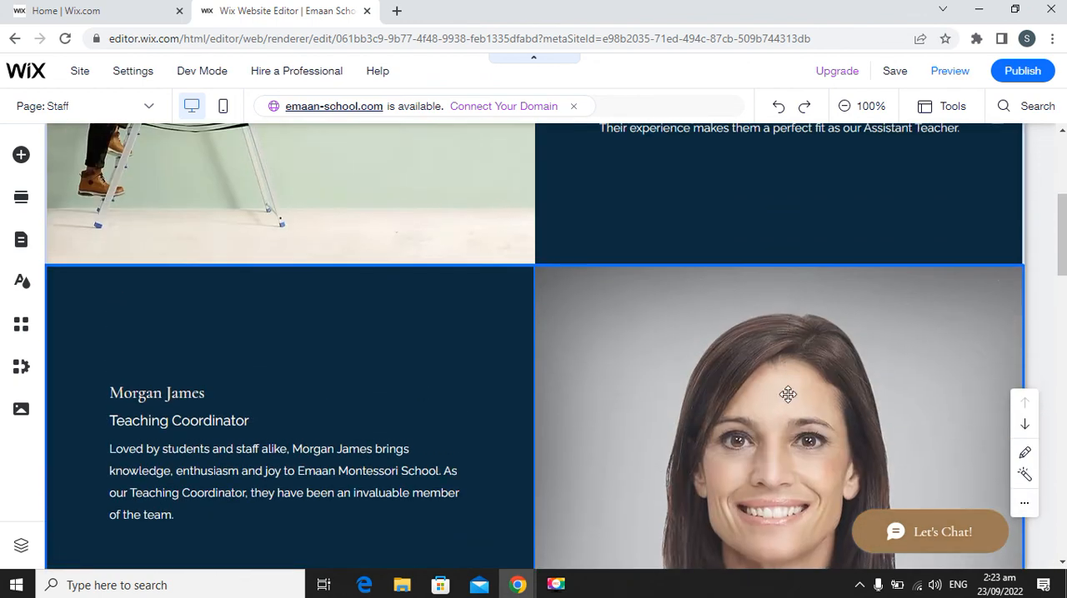
click(781, 390)
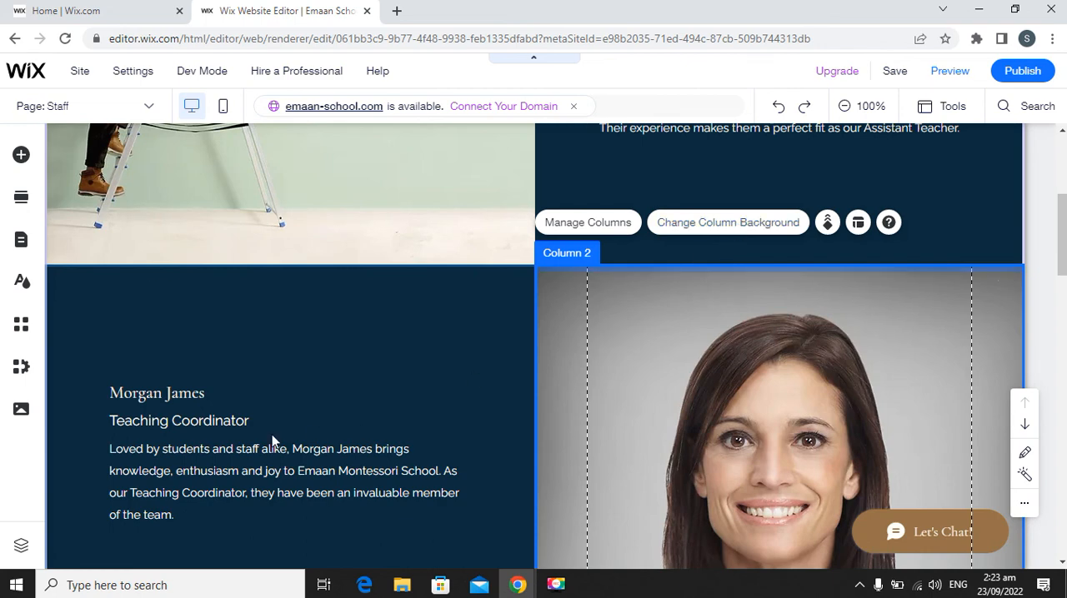
scroll(374, 450, down, 2)
scroll(399, 448, down, 10)
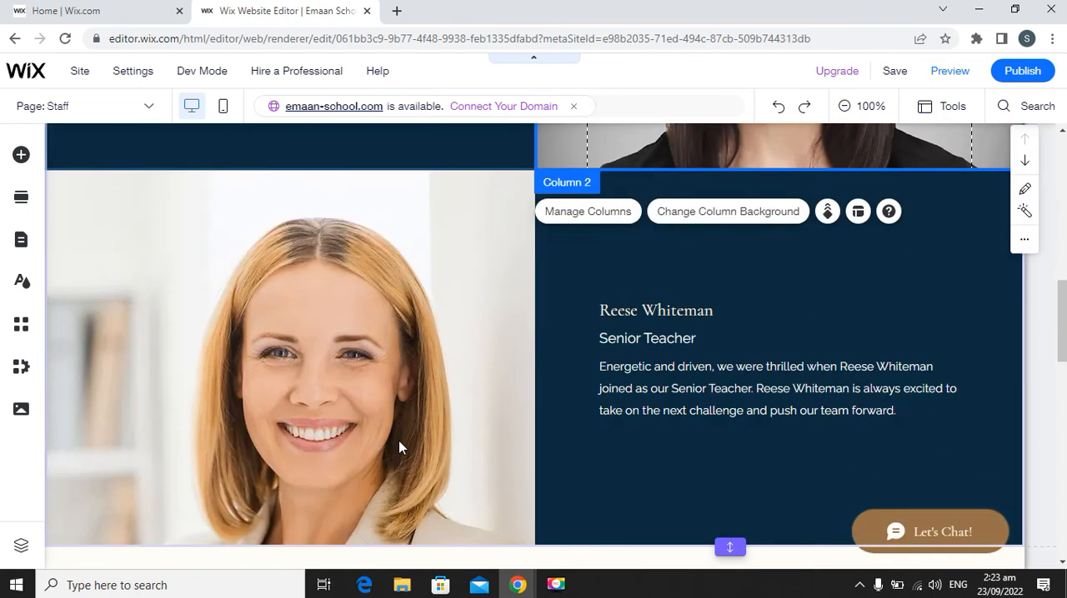
scroll(504, 319, up, 2)
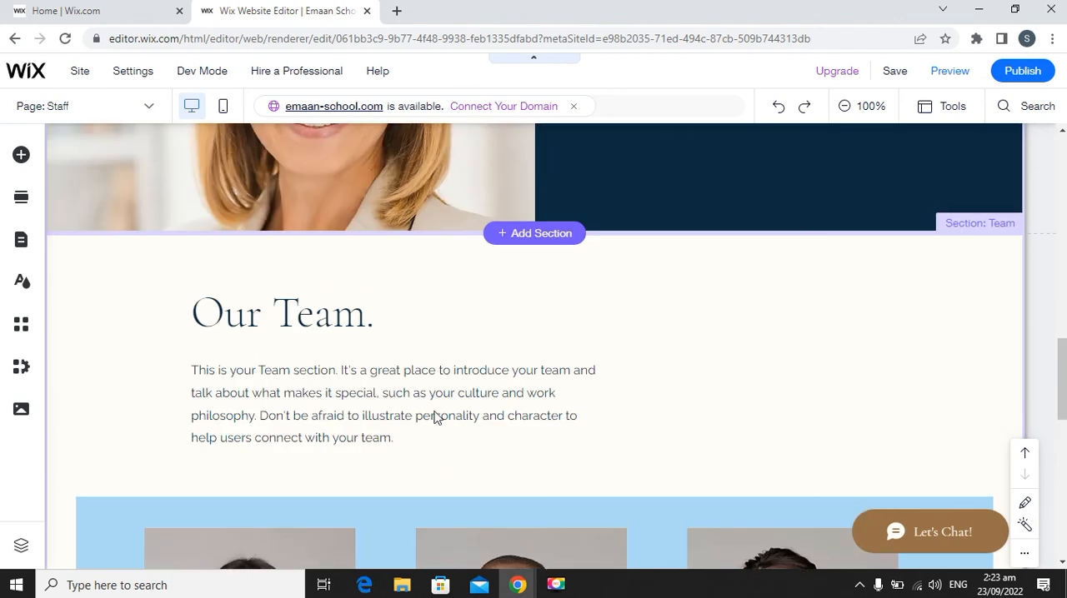
scroll(579, 439, down, 2)
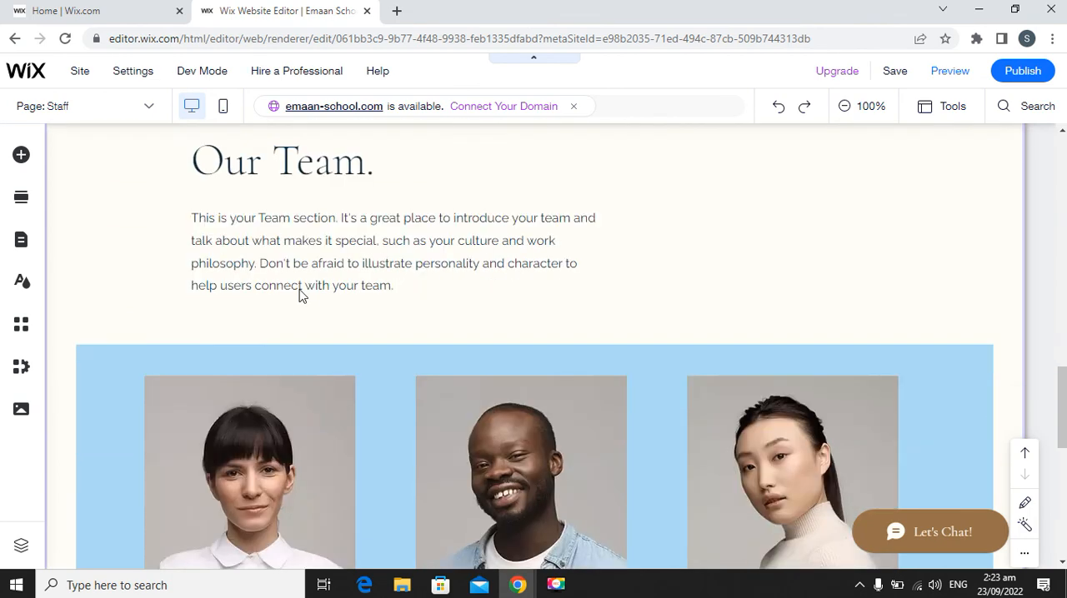
Cut the "Our Team." section from the Staff page and paste it back below the teacher profiles.
click(355, 182)
scroll(357, 208, up, 2)
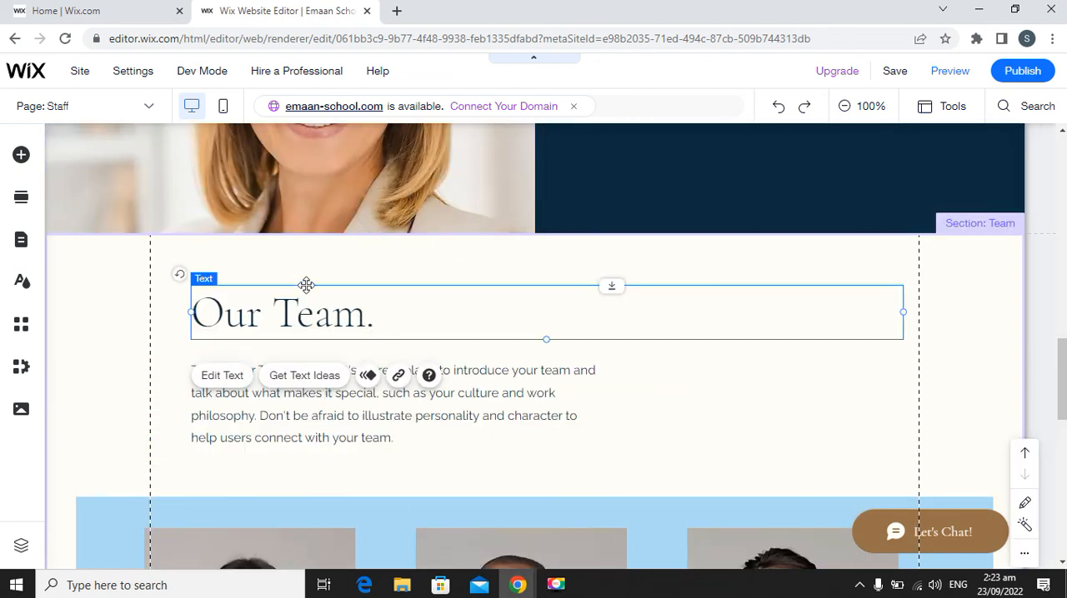
click(117, 283)
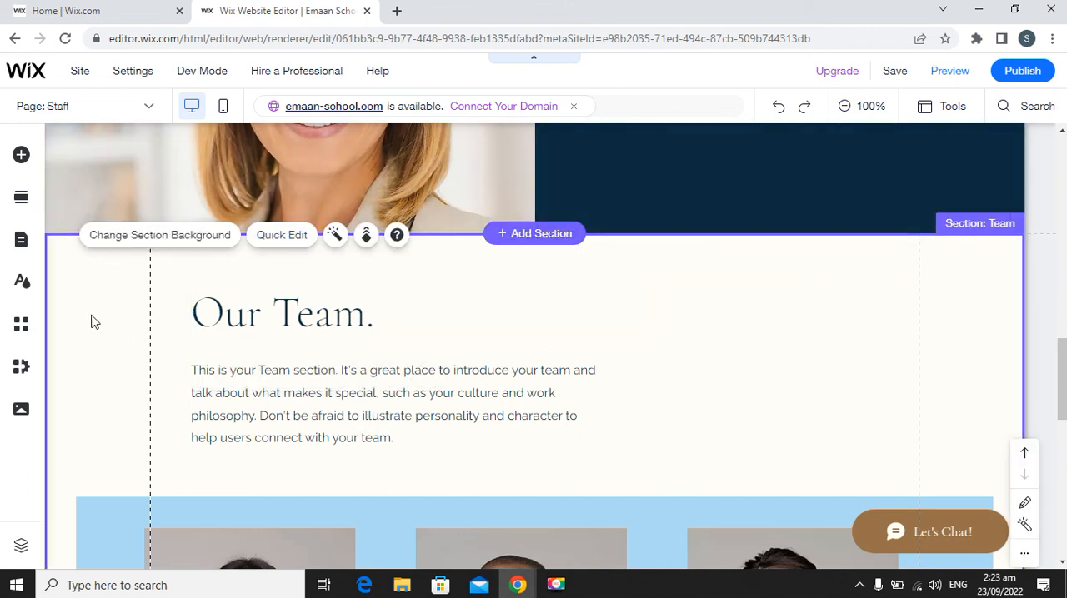
scroll(736, 421, down, 2)
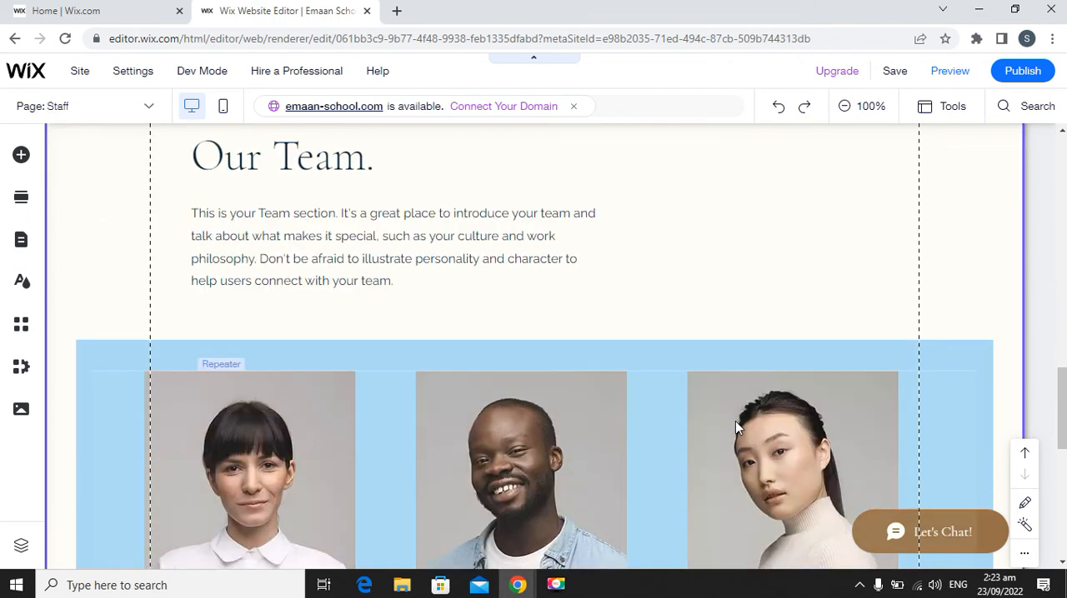
scroll(735, 421, down, 10)
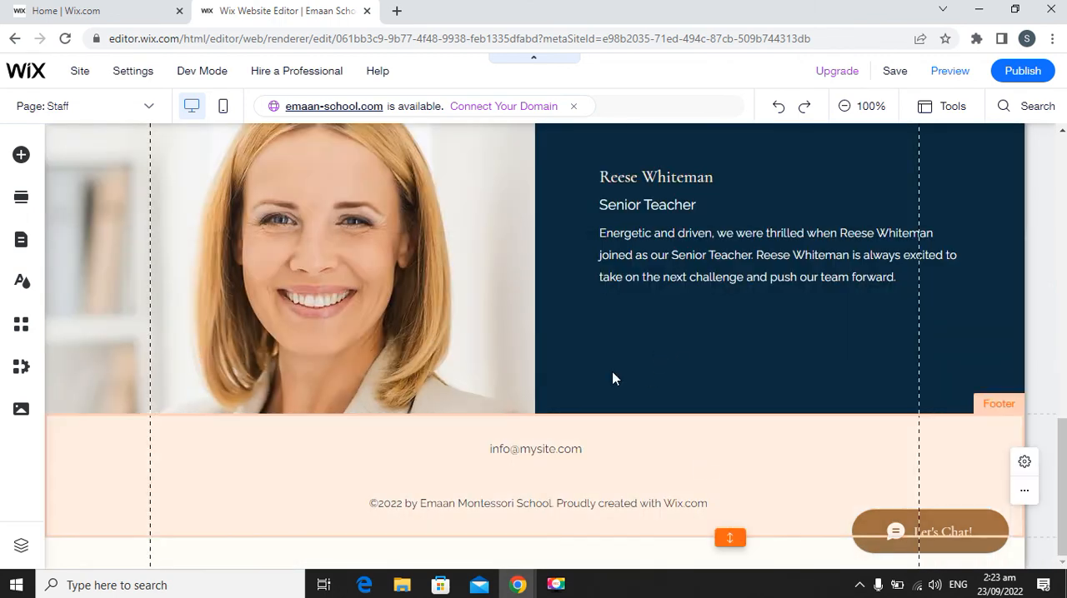
scroll(492, 352, up, 4)
scroll(500, 357, down, 4)
key(ctrl+v)
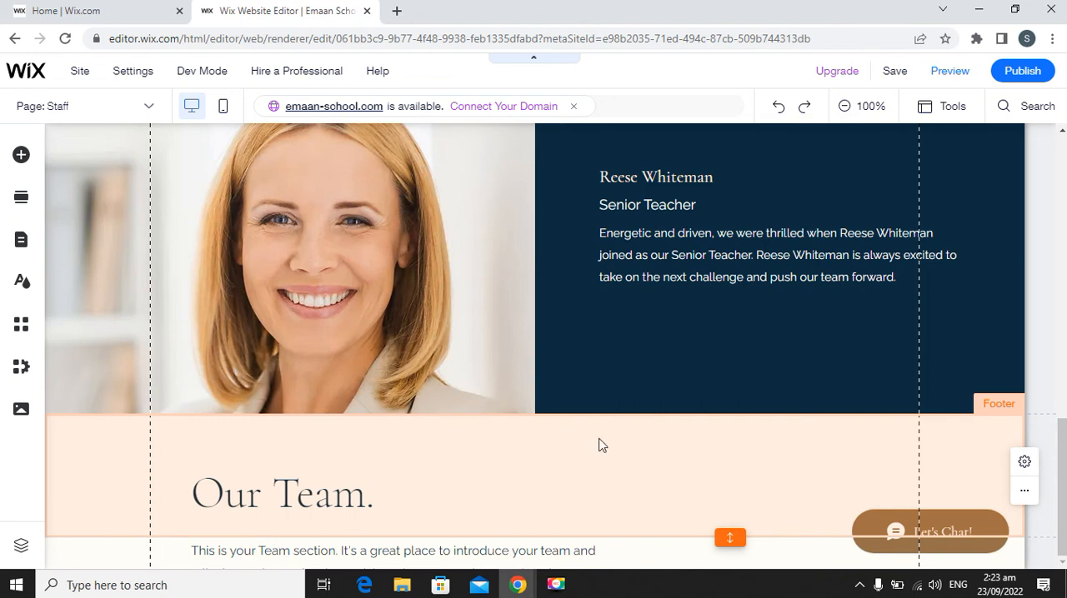
scroll(283, 371, down, 5)
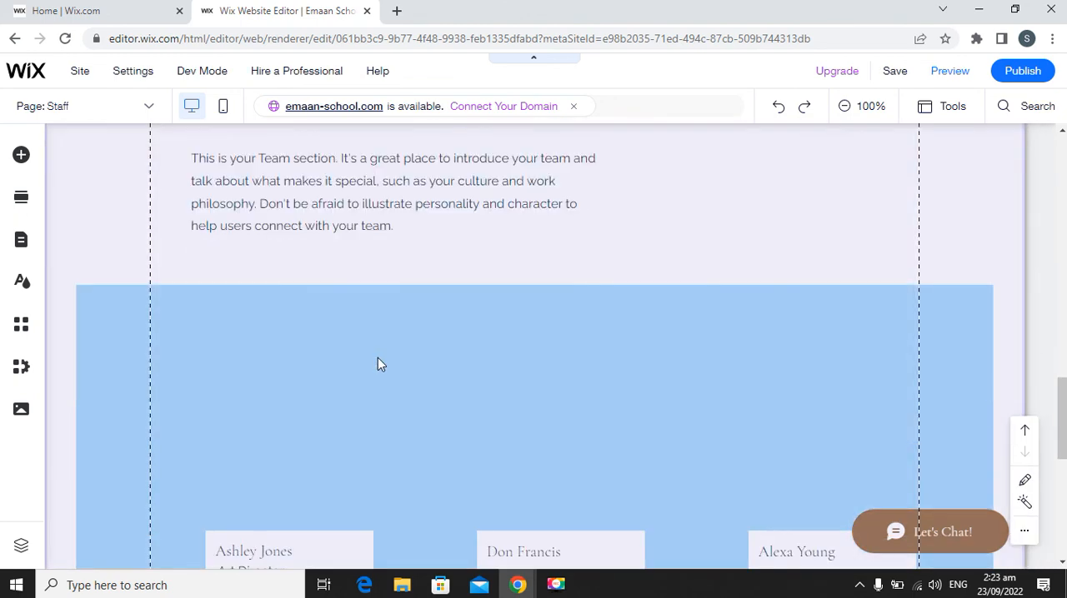
scroll(378, 357, up, 3)
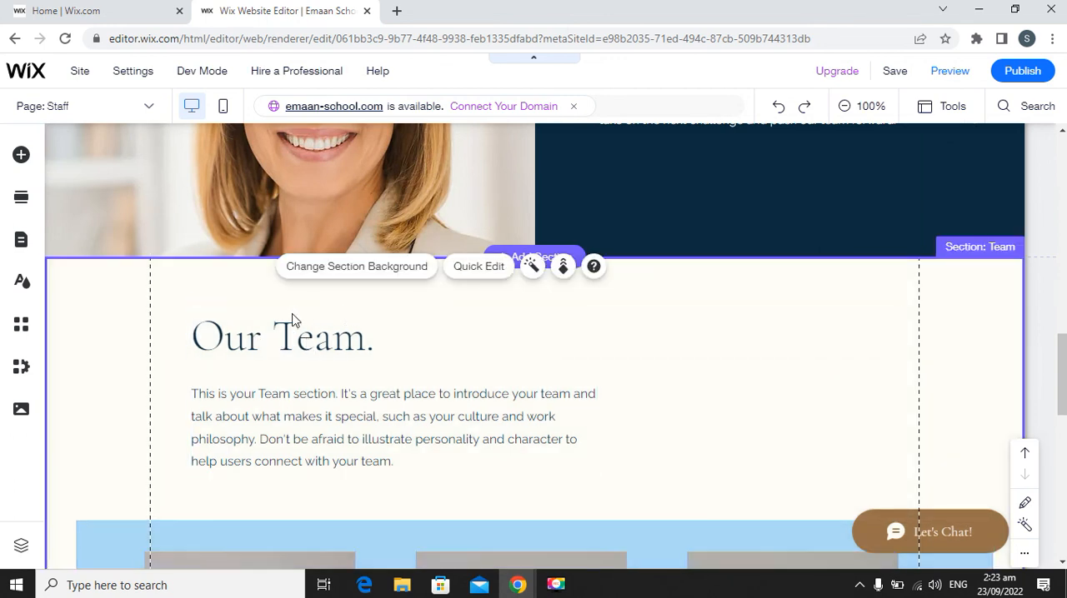
Delete the "Our Team." heading and the introductory paragraph beneath it from the Staff page's Team section.
click(393, 364)
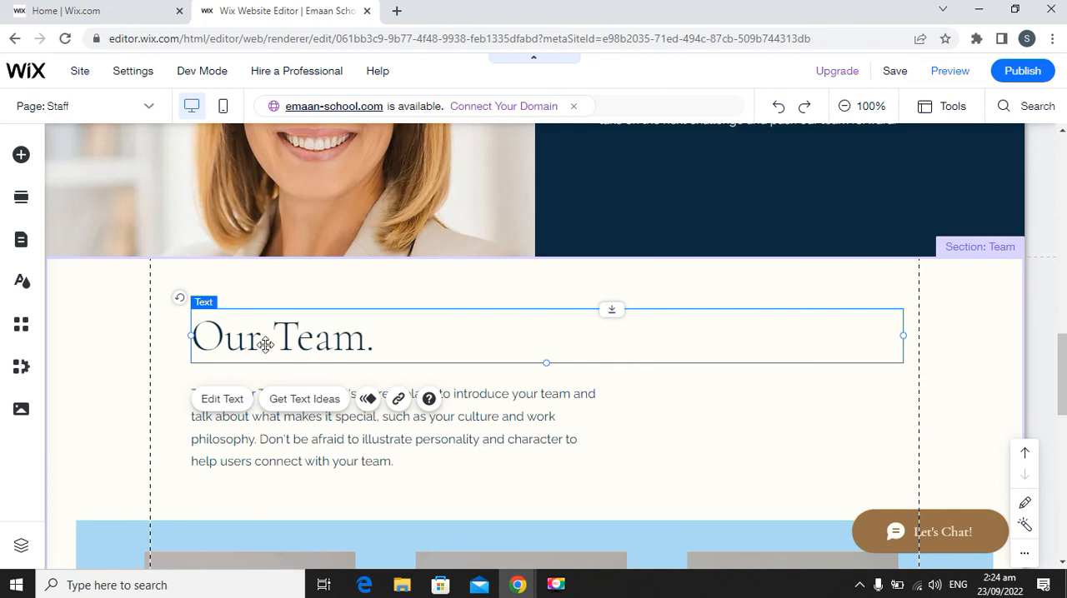
key(Delete)
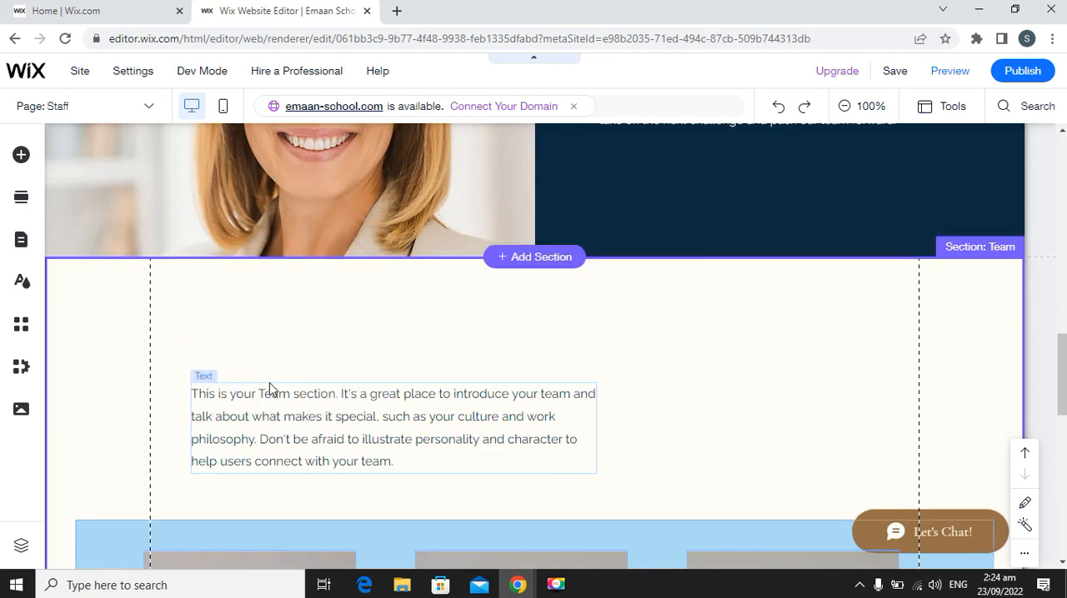
click(269, 386)
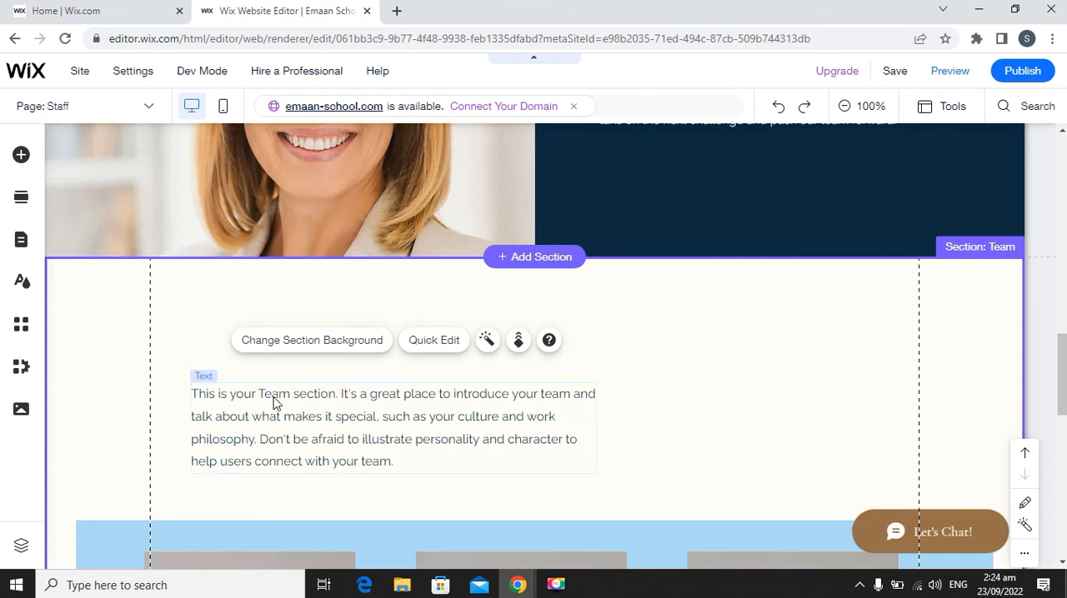
click(275, 386)
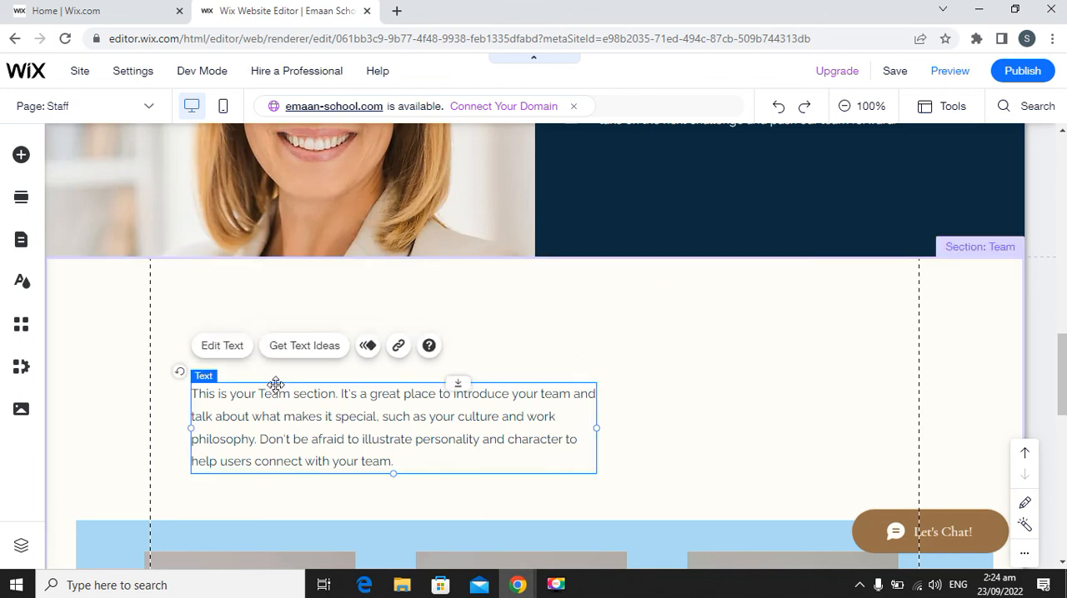
key(Delete)
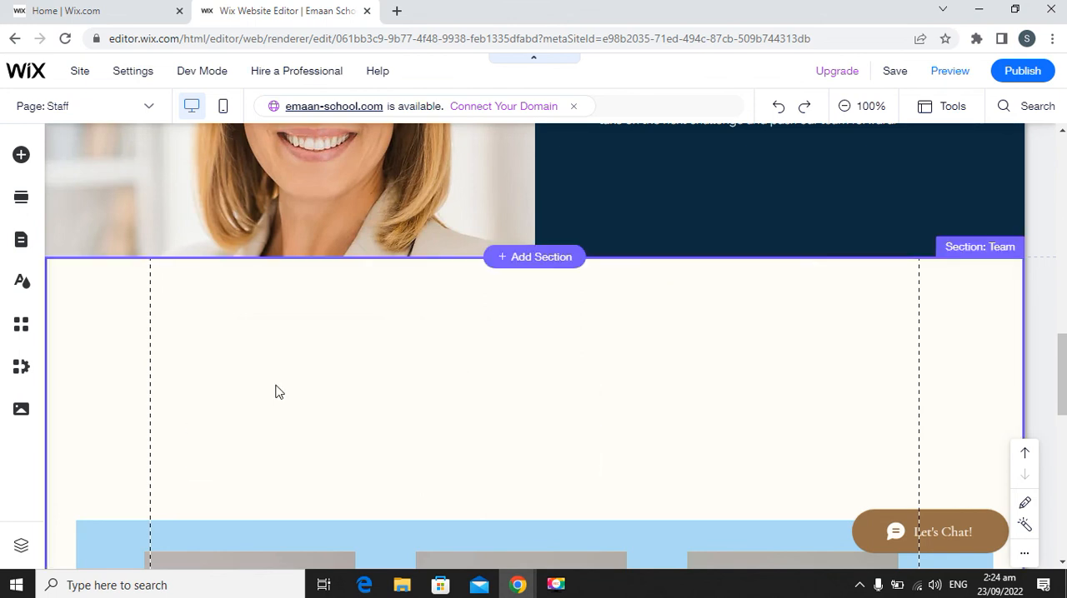
Examine the Team section's cleared upper area and the team member photo cards below it.
click(391, 399)
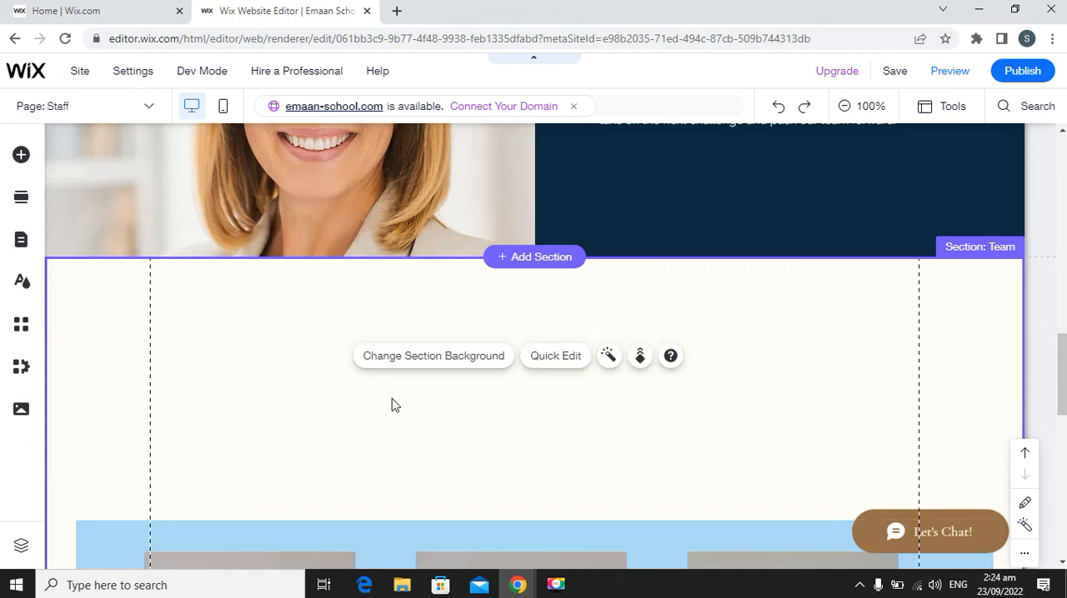
scroll(416, 475, down, 3)
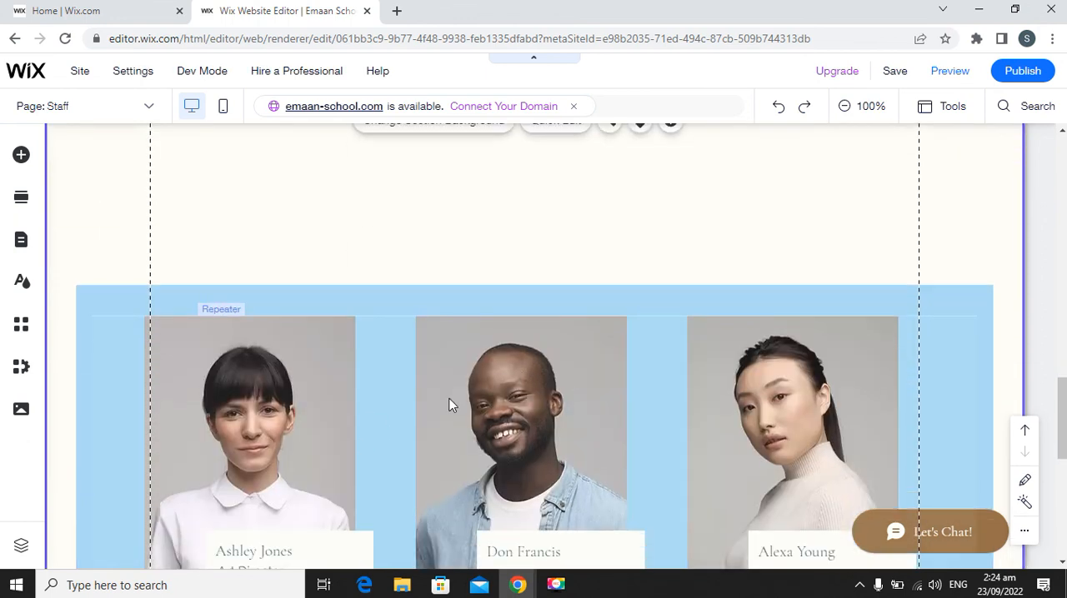
scroll(442, 408, down, 3)
scroll(421, 412, up, 5)
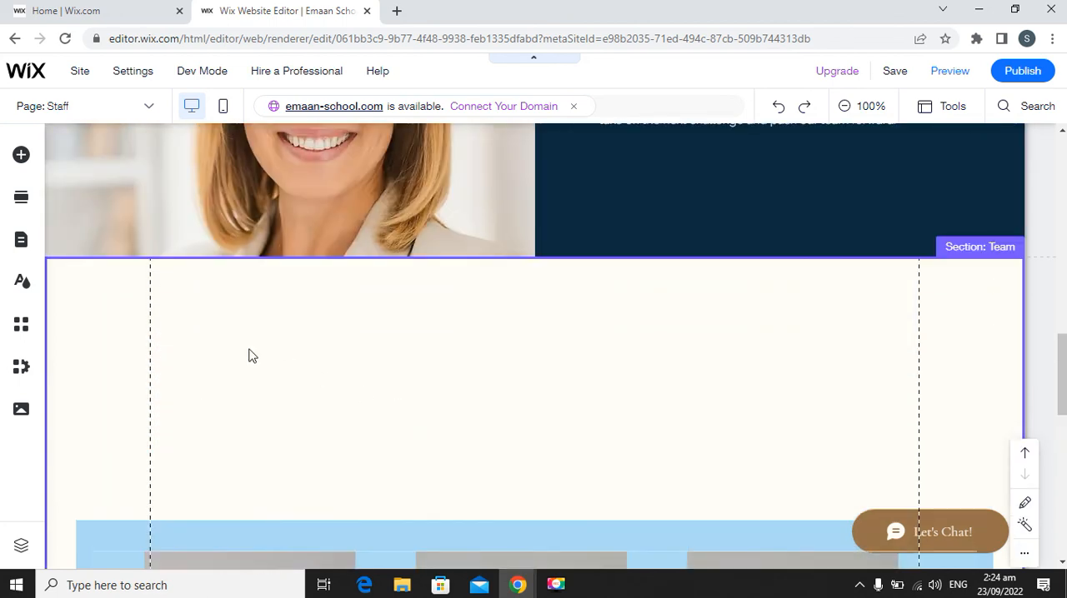
click(363, 368)
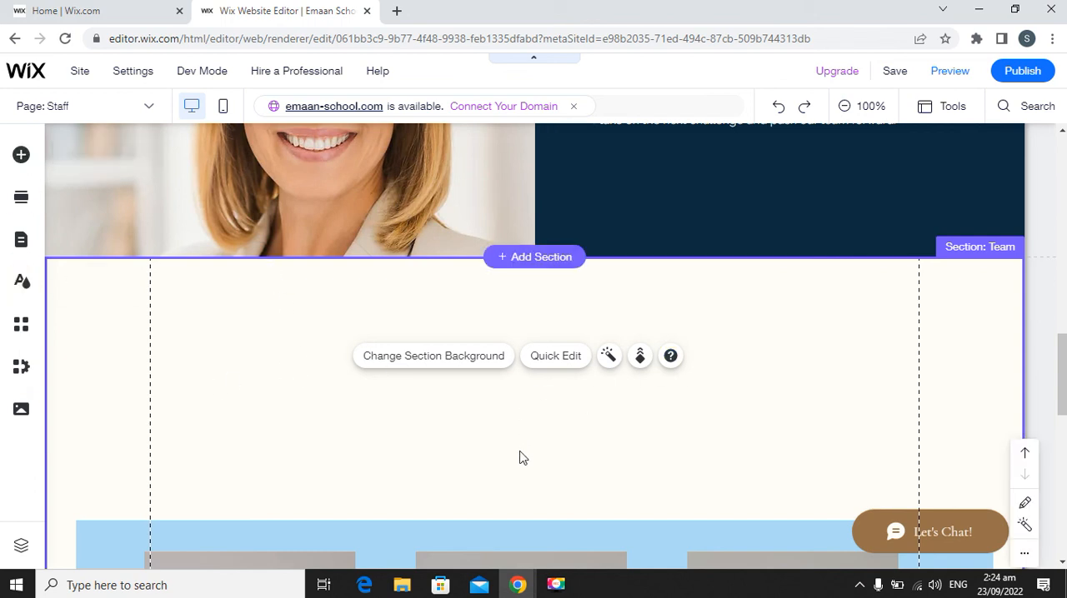
scroll(338, 394, down, 10)
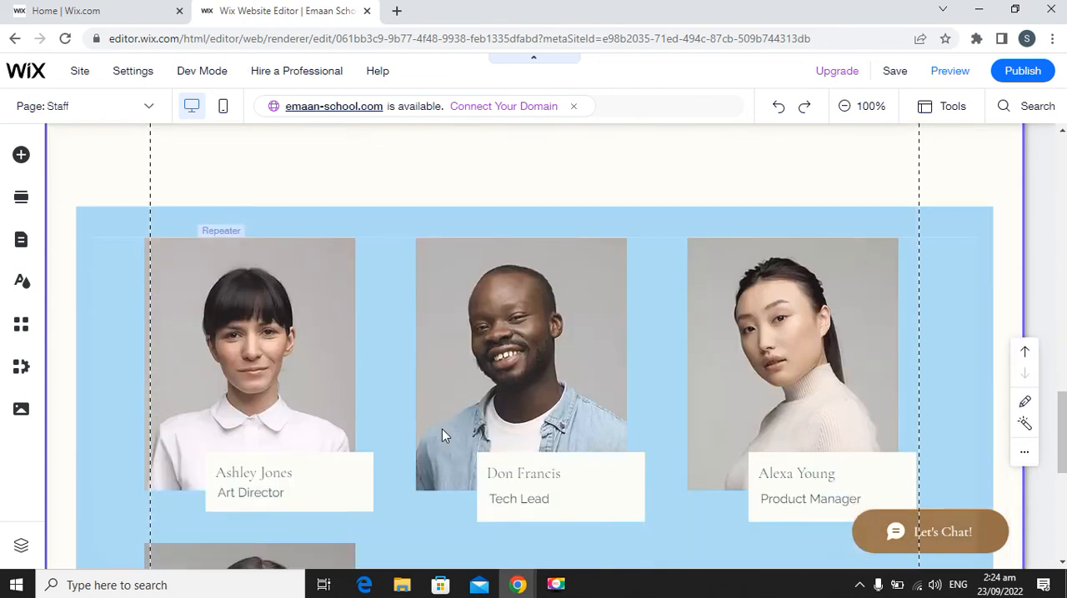
scroll(442, 436, up, 10)
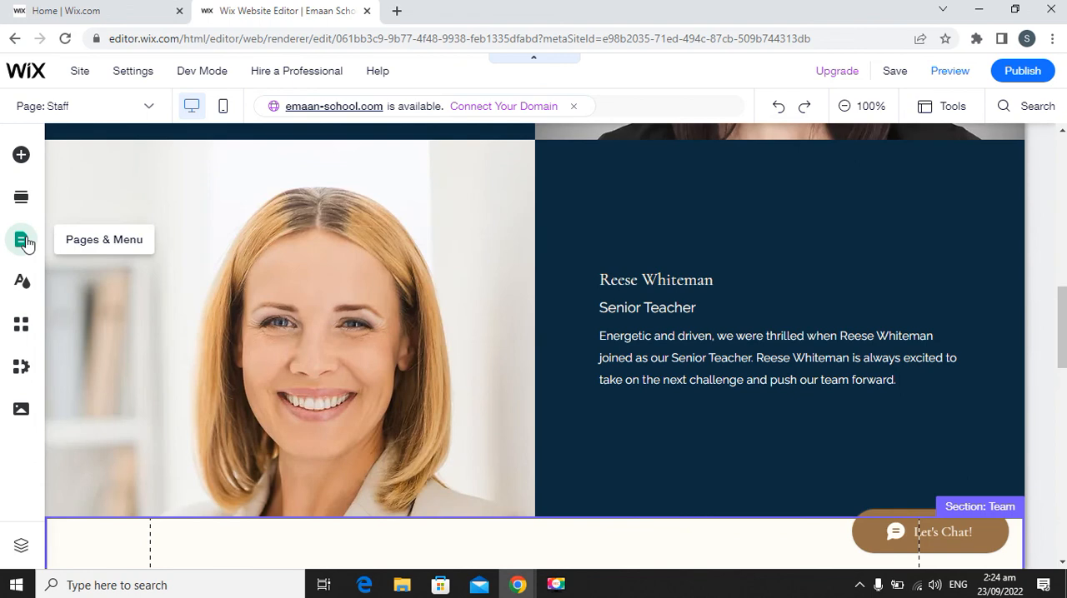
Switch to the Academics page and review its text, photo and footer.
click(23, 241)
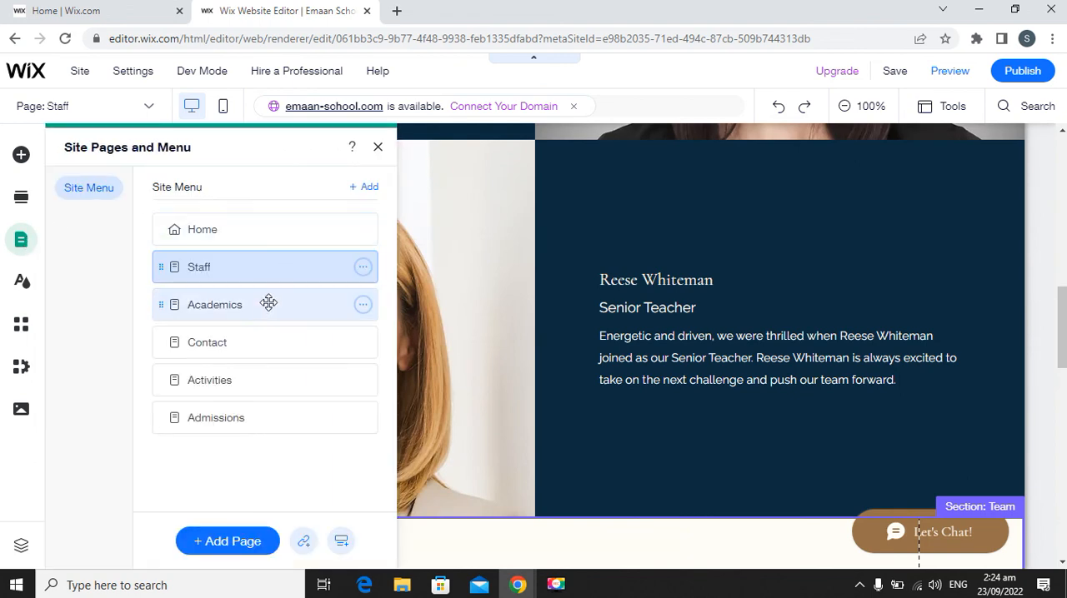
click(266, 307)
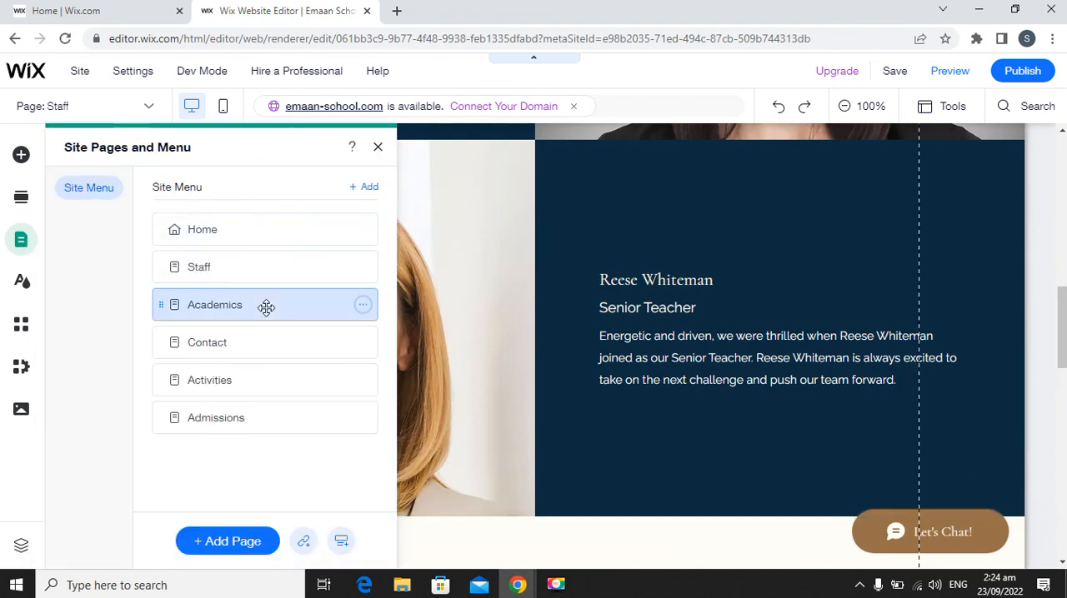
scroll(488, 322, down, 3)
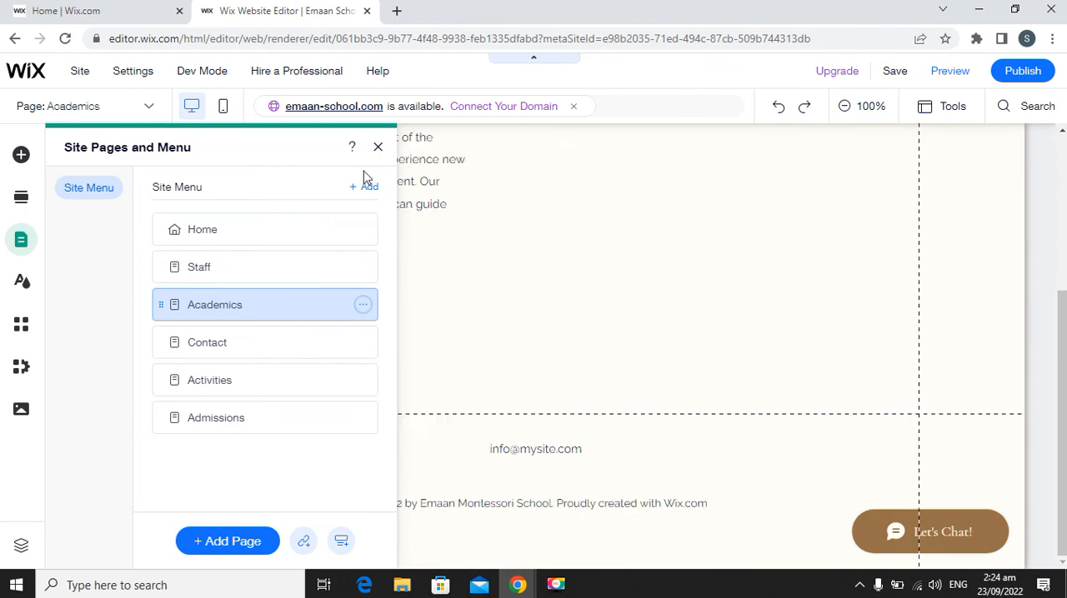
click(377, 149)
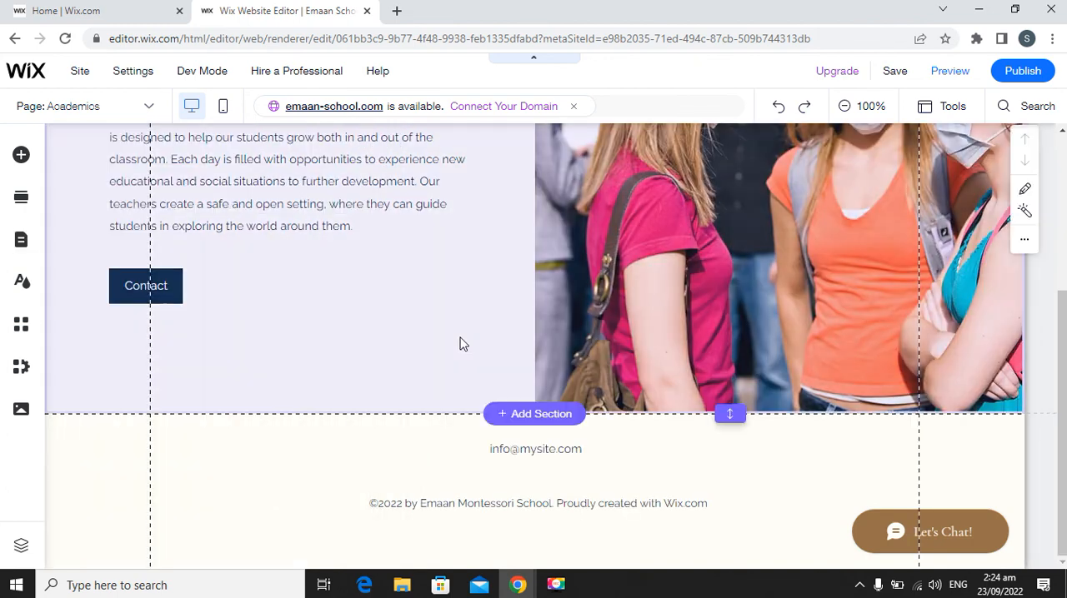
scroll(459, 341, up, 3)
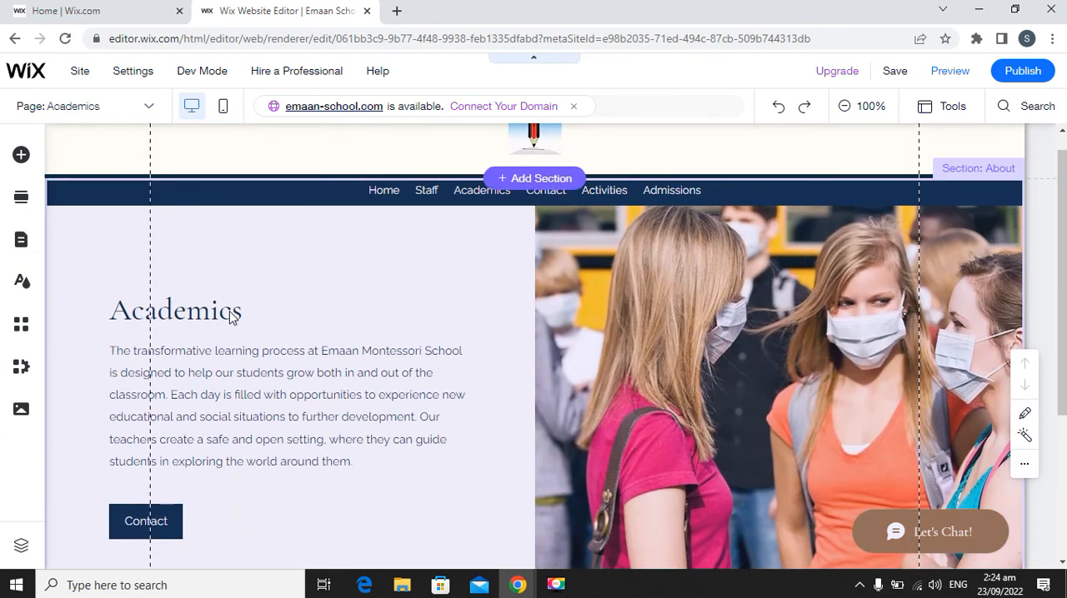
scroll(281, 321, down, 3)
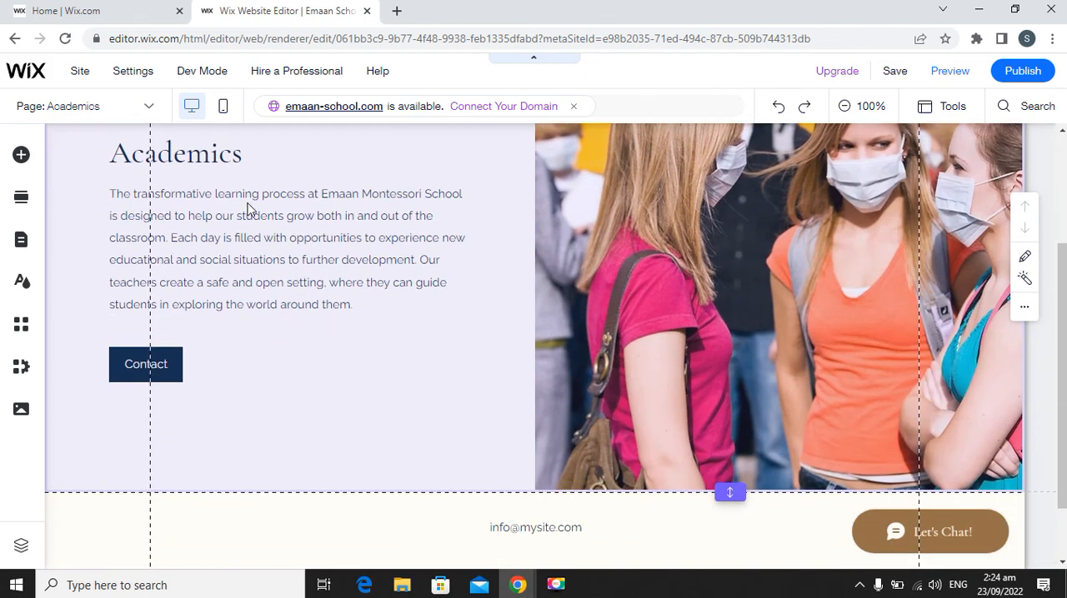
scroll(362, 264, up, 3)
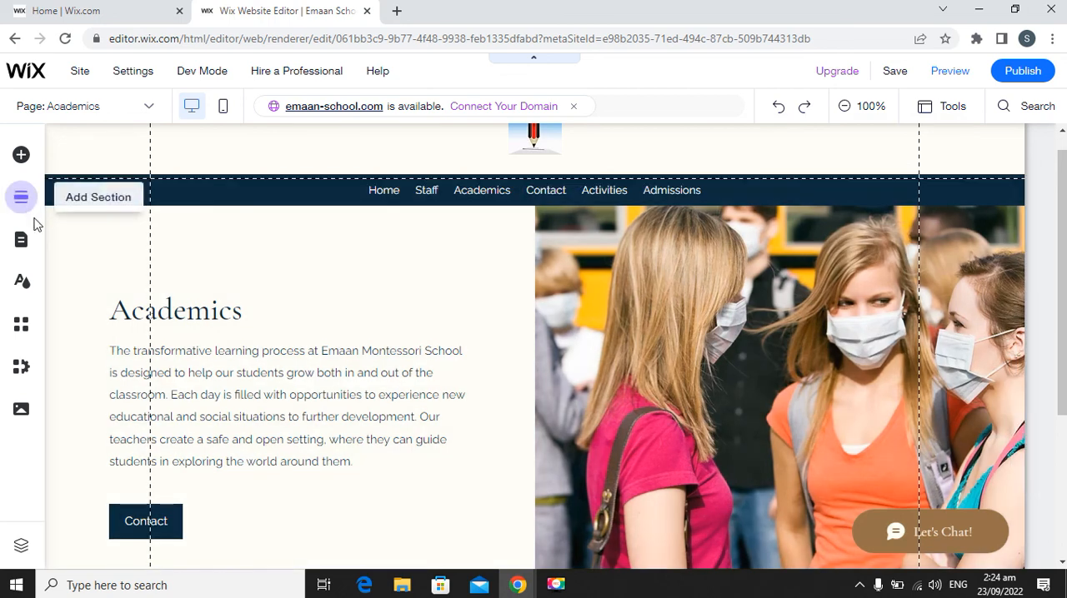
Switch to the Contact page and review its contact details, basketball photo and footer.
click(35, 248)
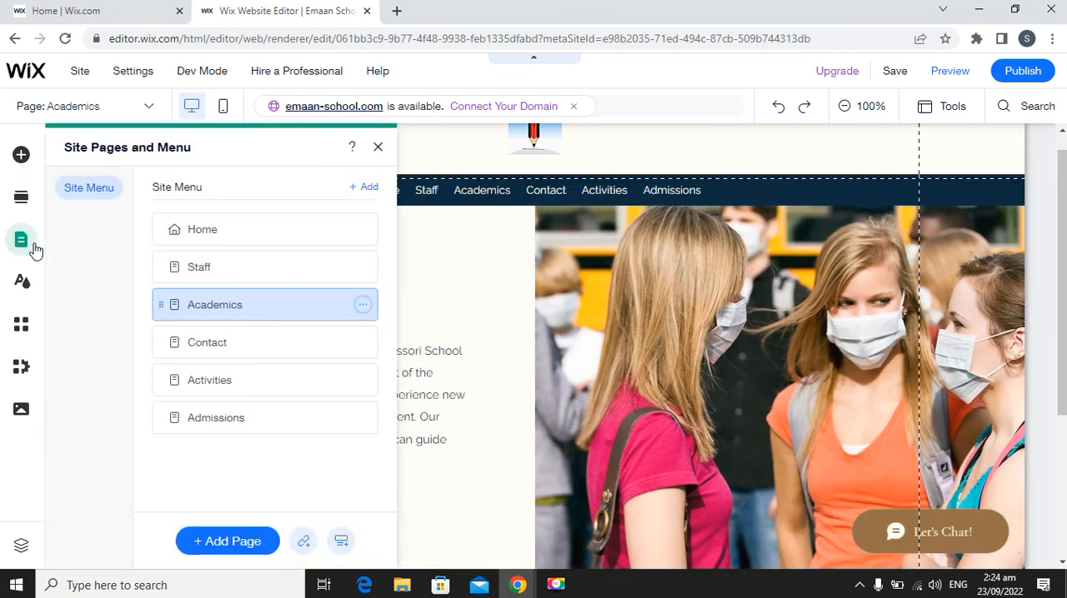
click(255, 343)
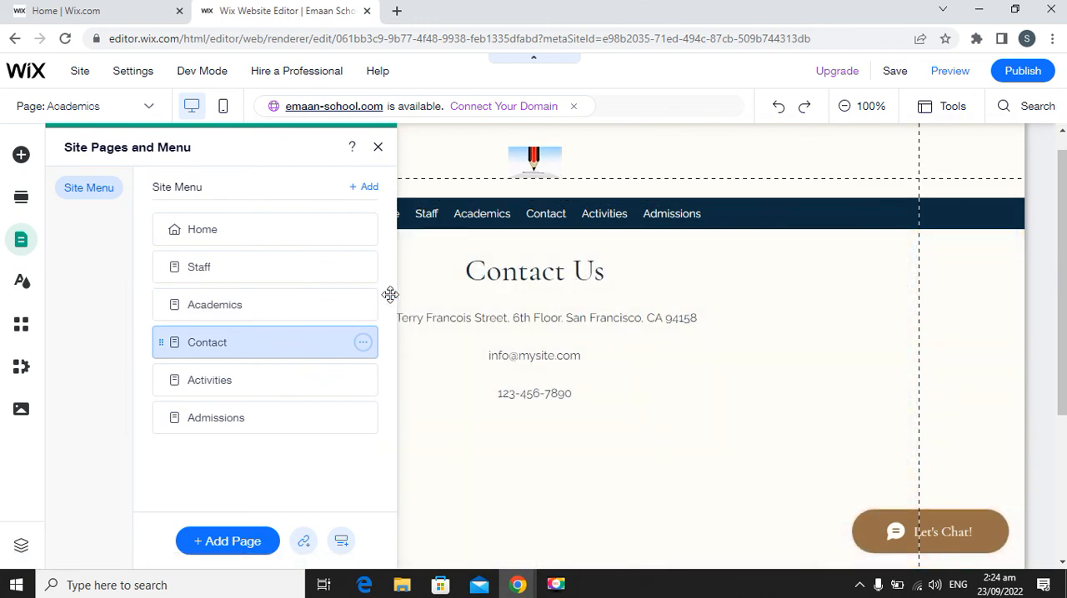
click(378, 147)
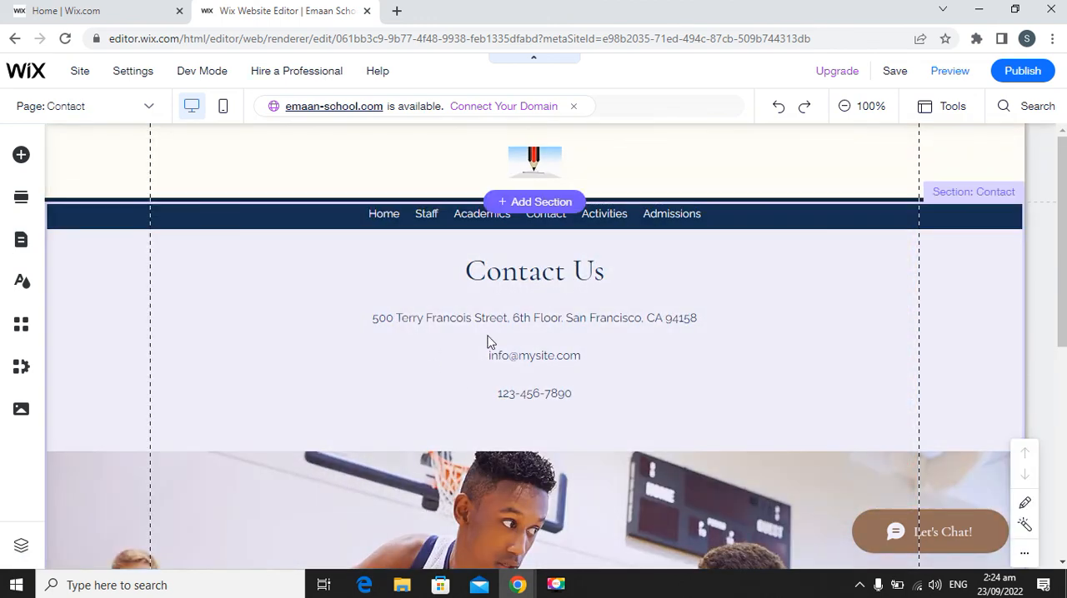
click(458, 319)
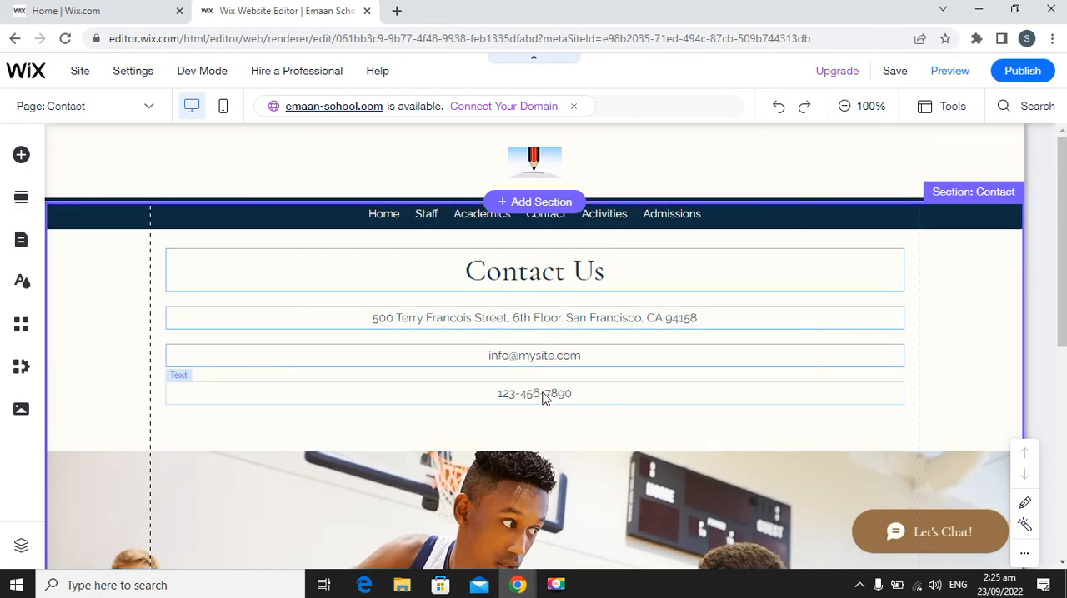
scroll(583, 398, down, 3)
scroll(628, 400, down, 2)
scroll(500, 421, up, 5)
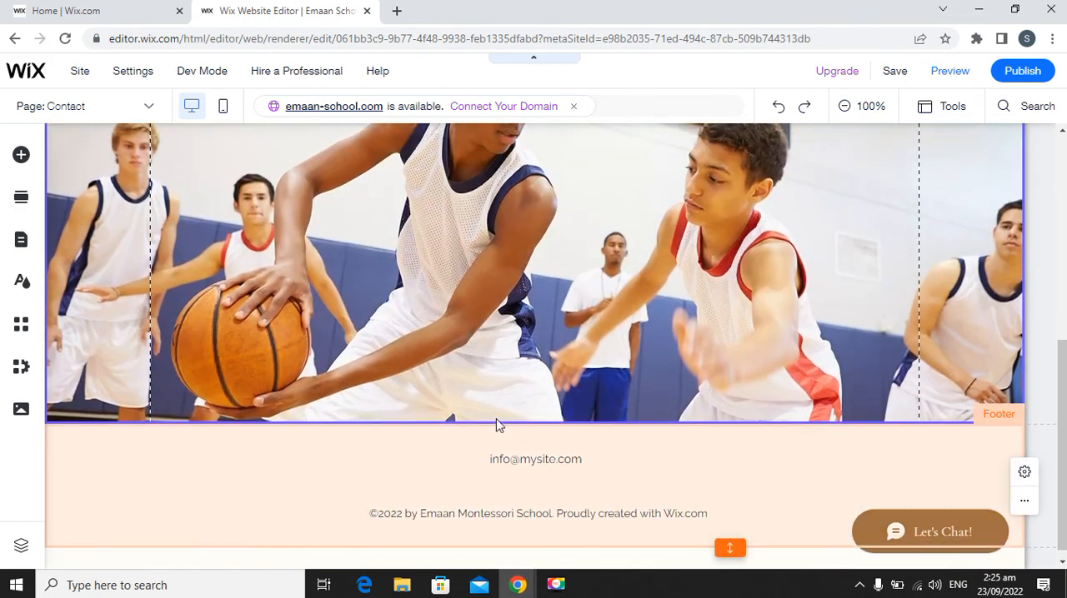
scroll(496, 420, up, 1)
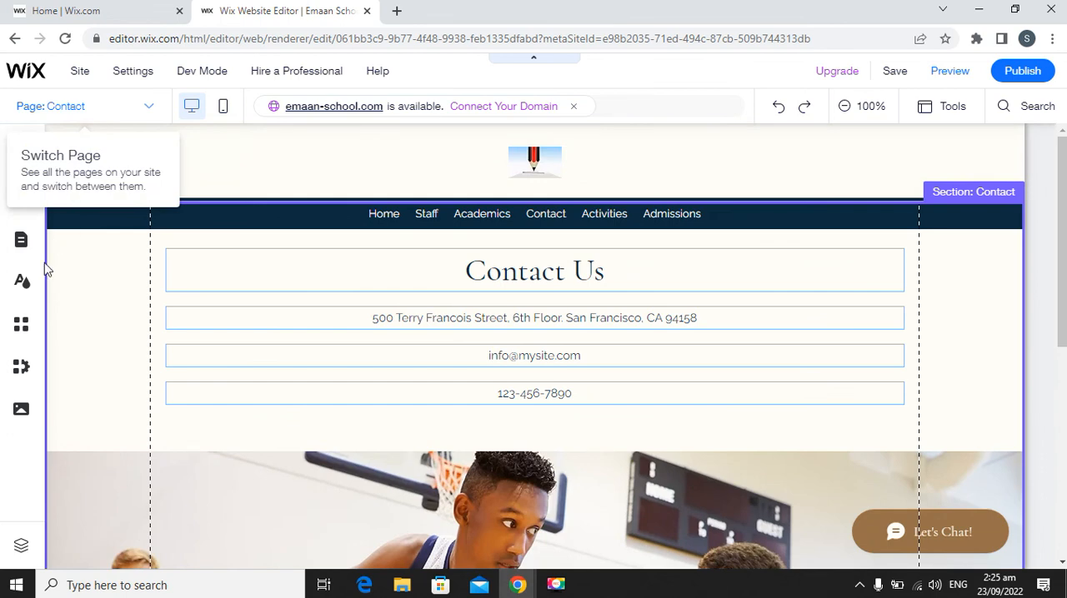
Switch to the Activities page and review its heading and activity descriptions down to the footer.
click(19, 242)
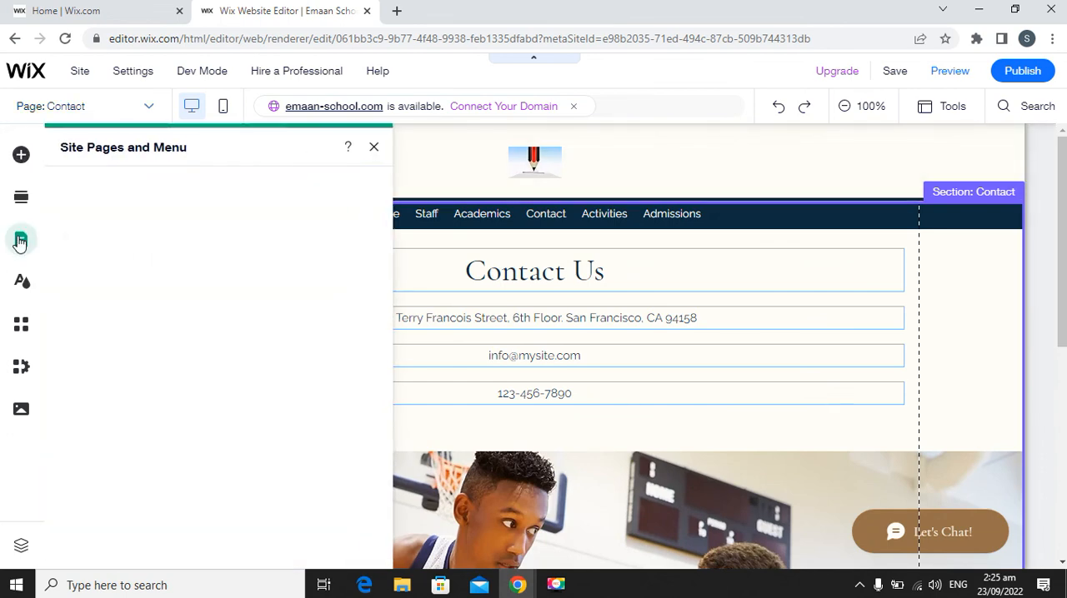
click(242, 382)
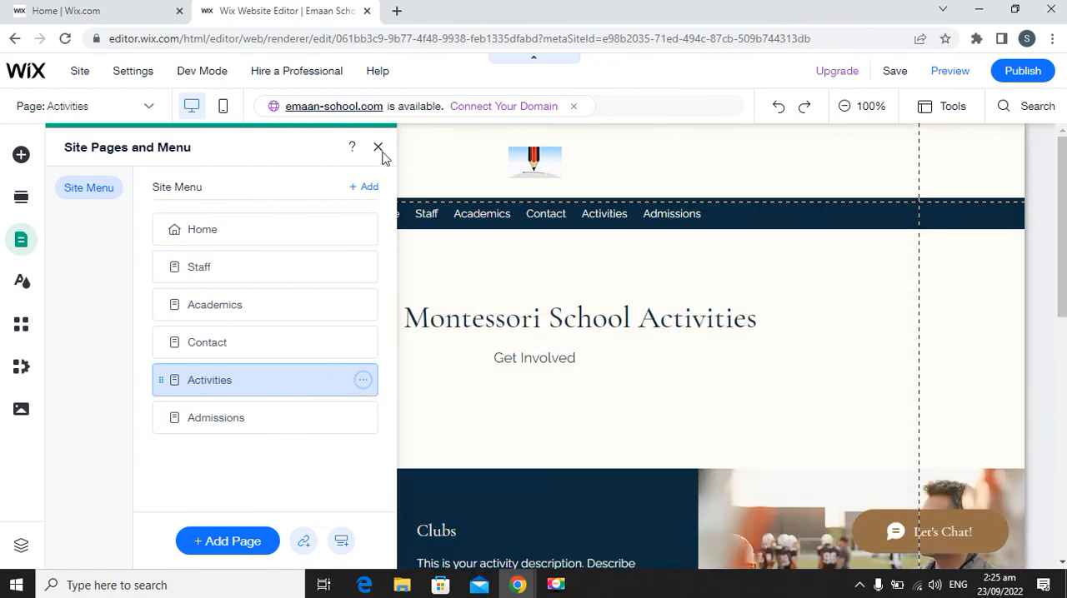
click(377, 148)
scroll(604, 510, down, 5)
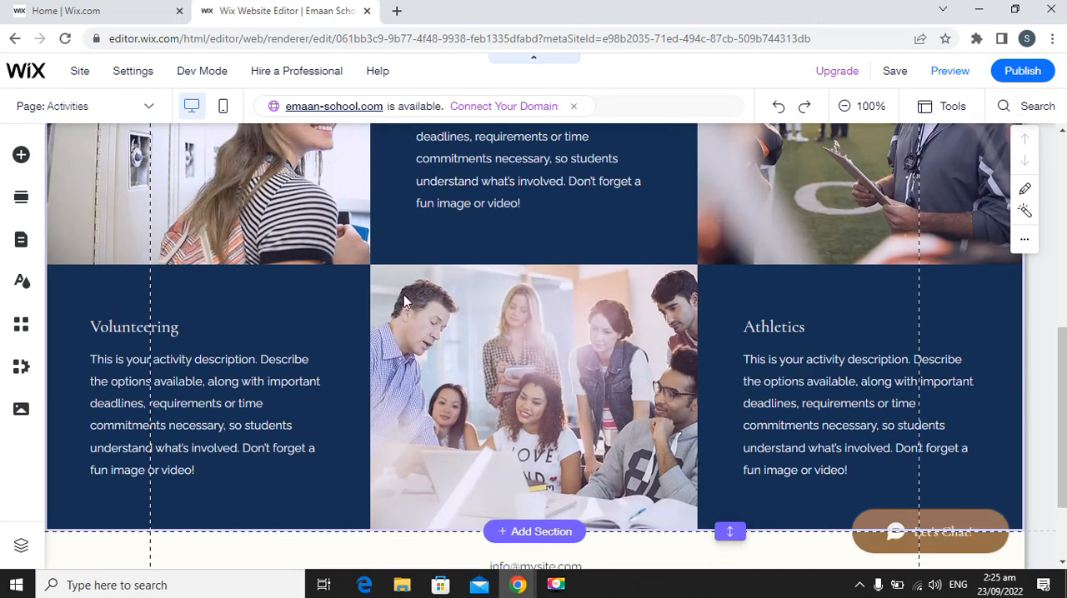
scroll(508, 310, down, 1)
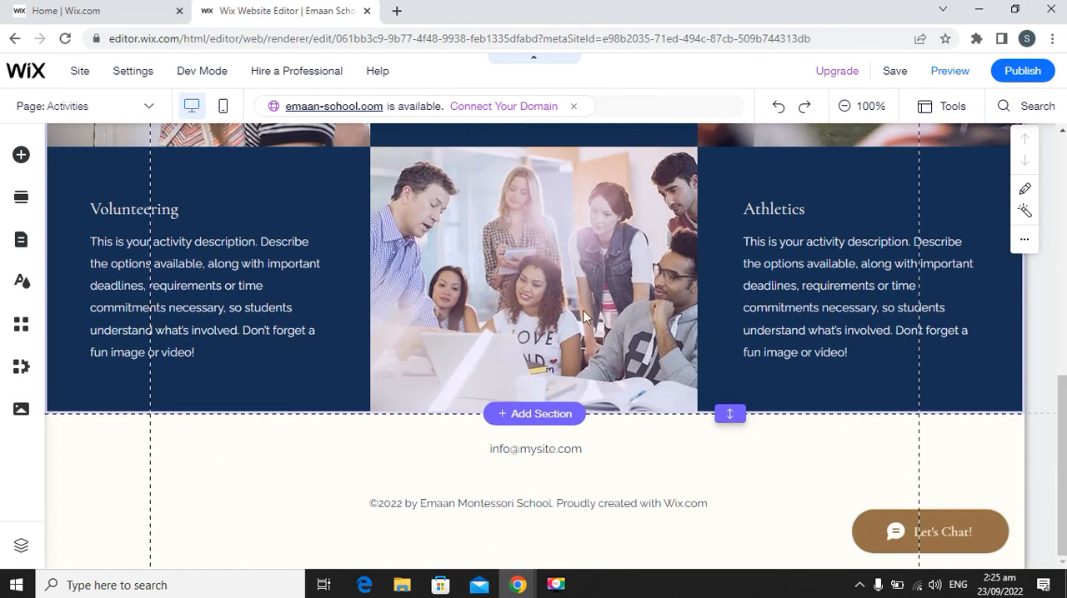
scroll(549, 310, up, 3)
scroll(455, 345, up, 3)
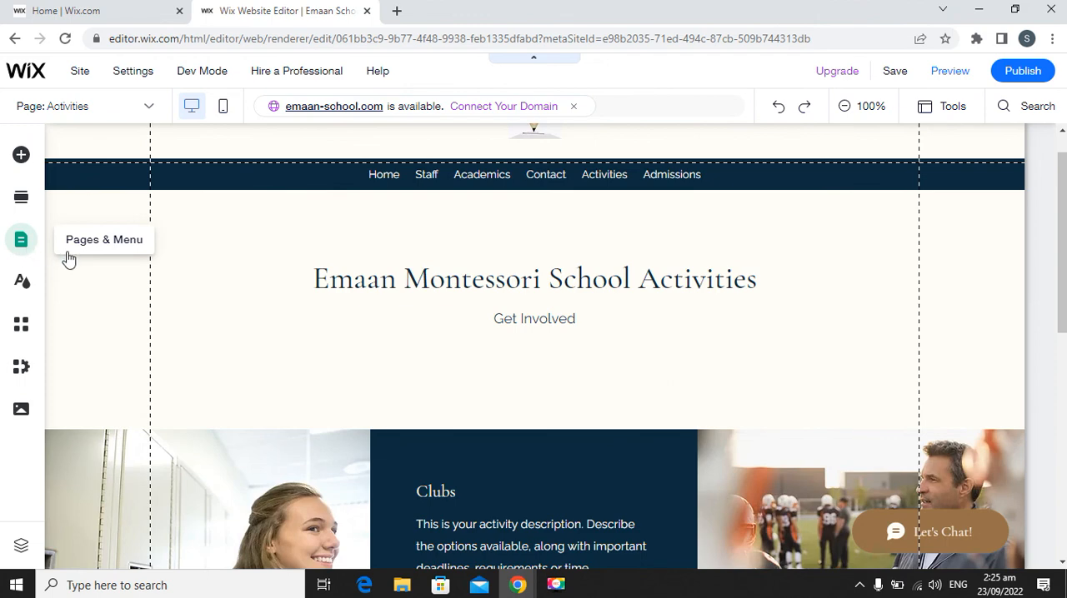
Switch to the Admissions page and review its heading and admissions descriptions down to the footer.
click(65, 255)
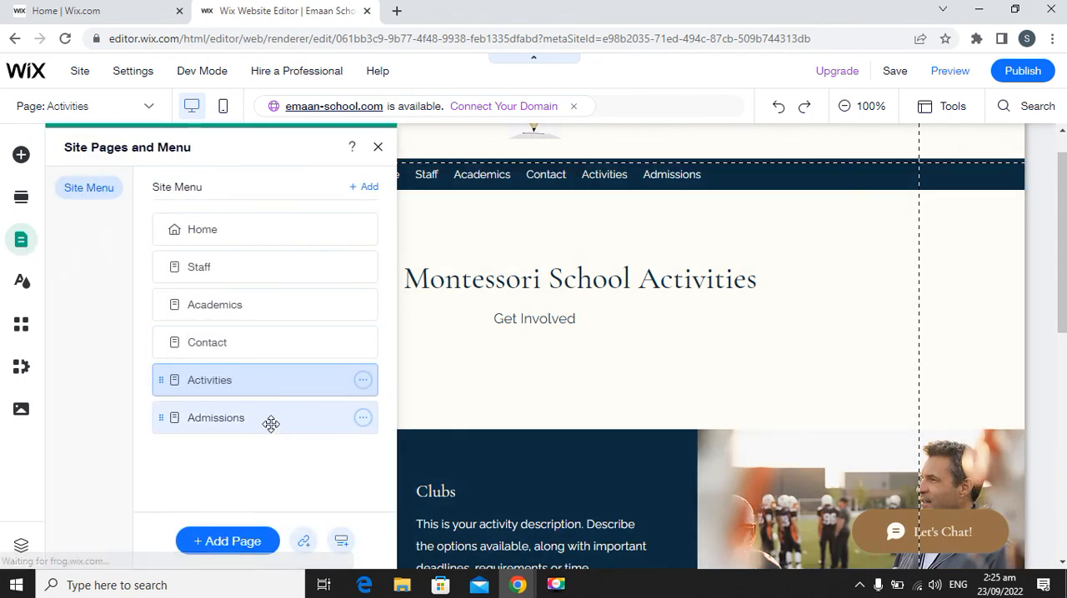
click(270, 422)
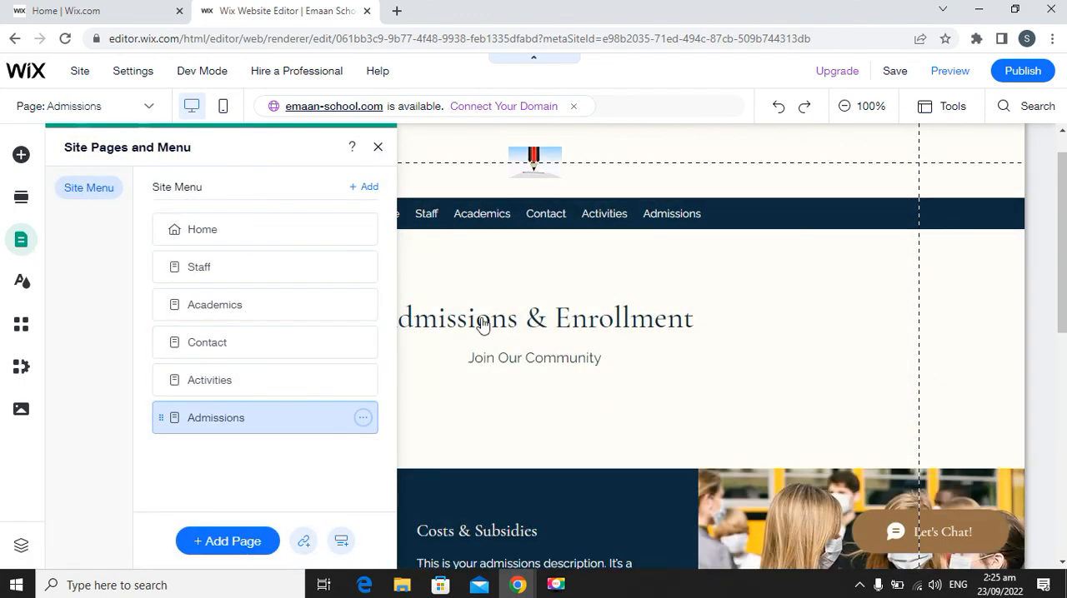
click(578, 396)
scroll(570, 392, down, 2)
scroll(568, 392, down, 6)
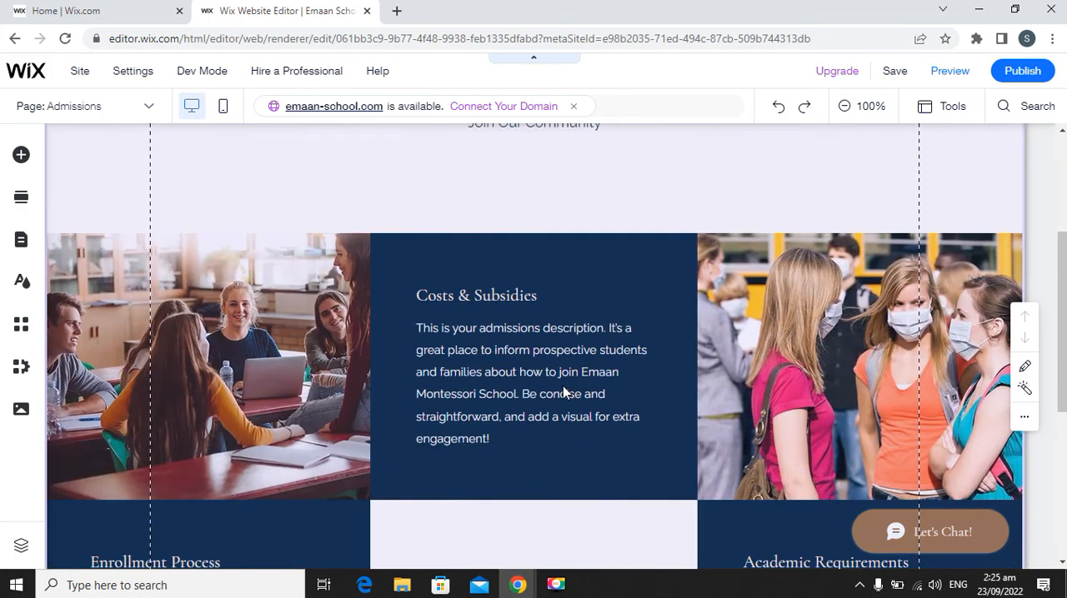
scroll(582, 394, up, 7)
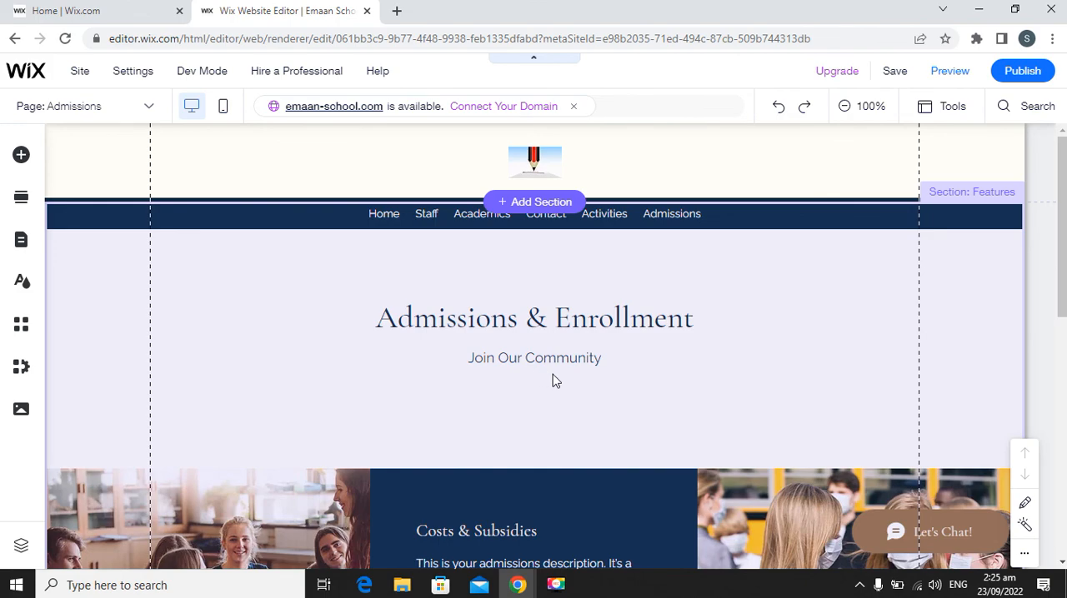
scroll(557, 380, down, 7)
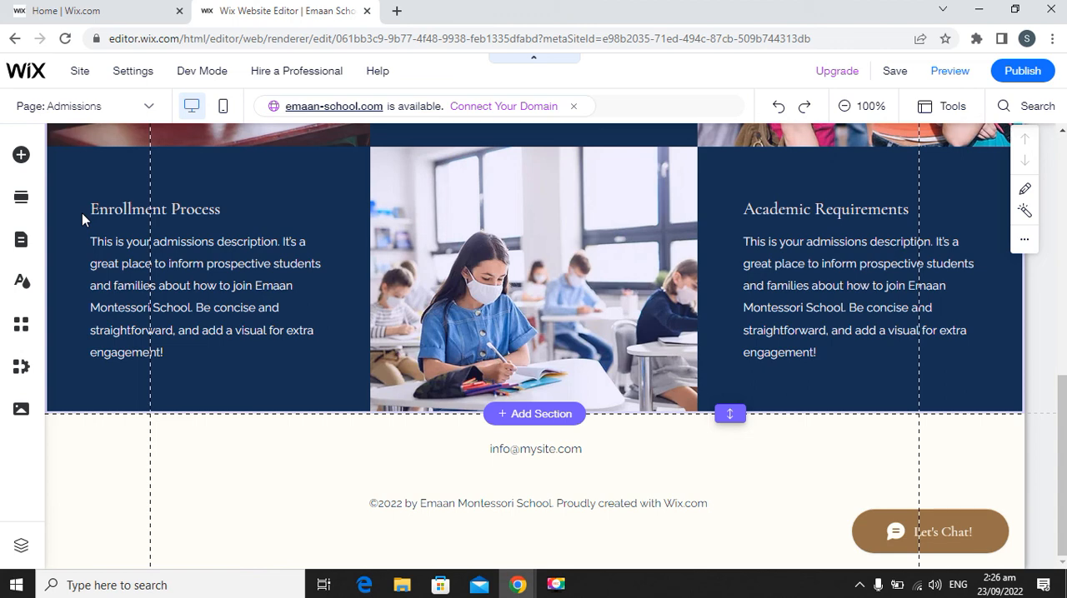
scroll(82, 213, up, 7)
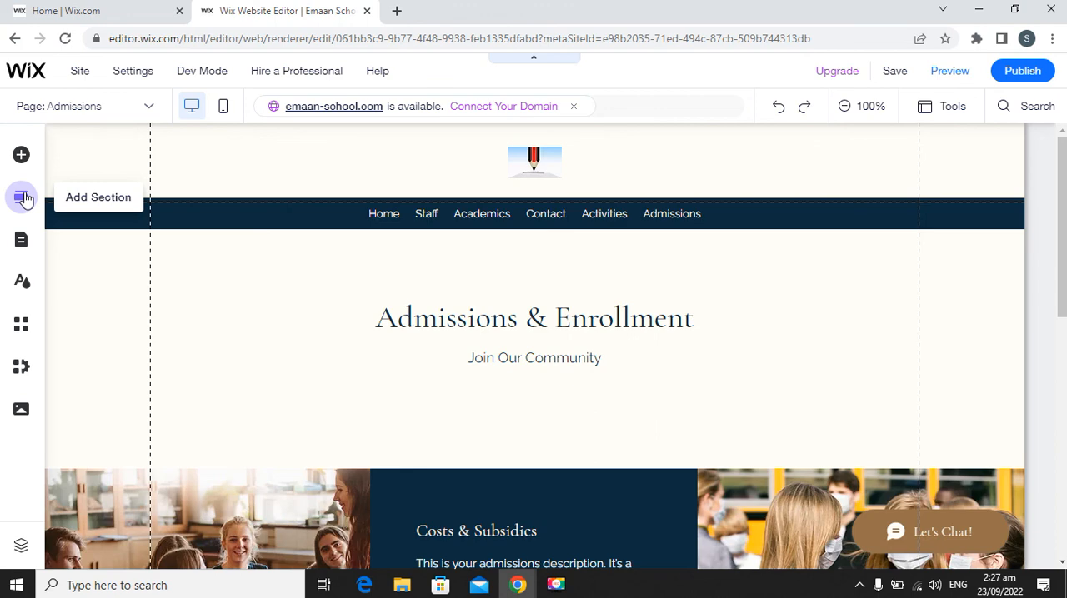
Browse the available Form section designs for one that suits the Admissions page.
click(23, 198)
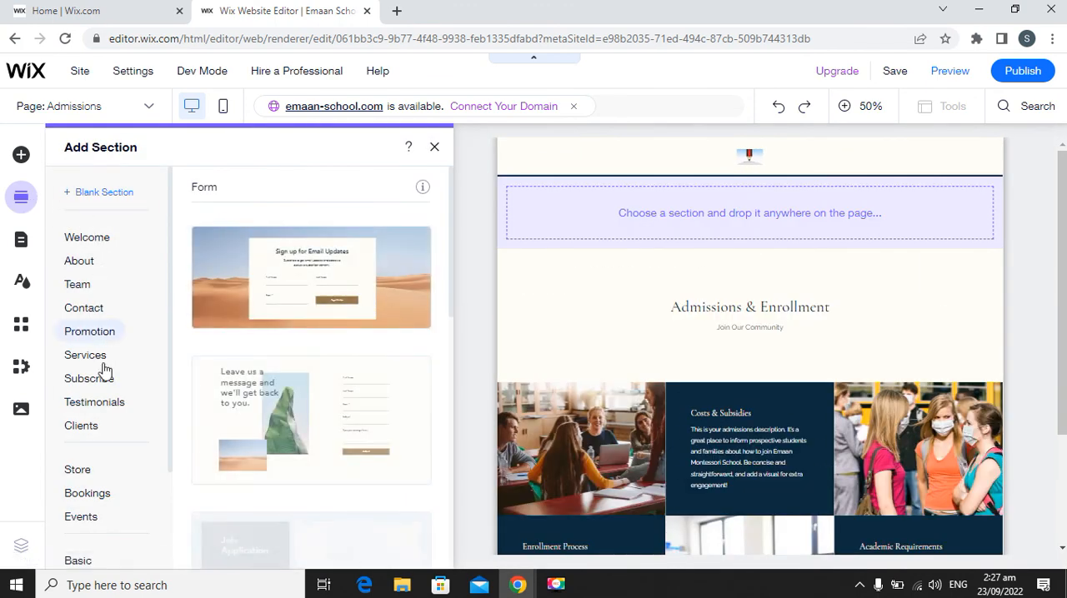
scroll(117, 436, down, 1)
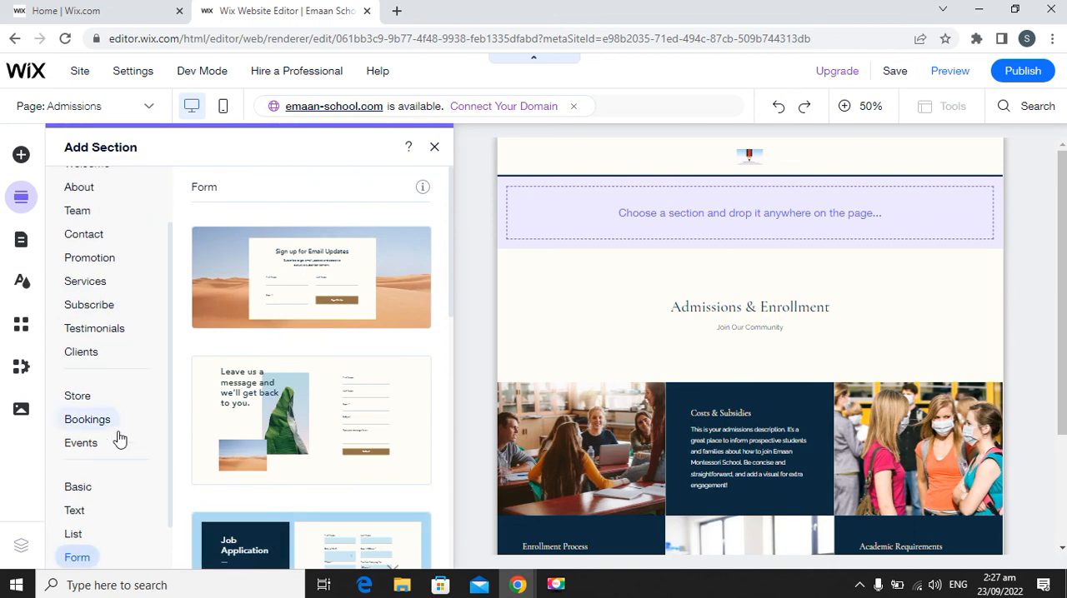
scroll(117, 440, down, 1)
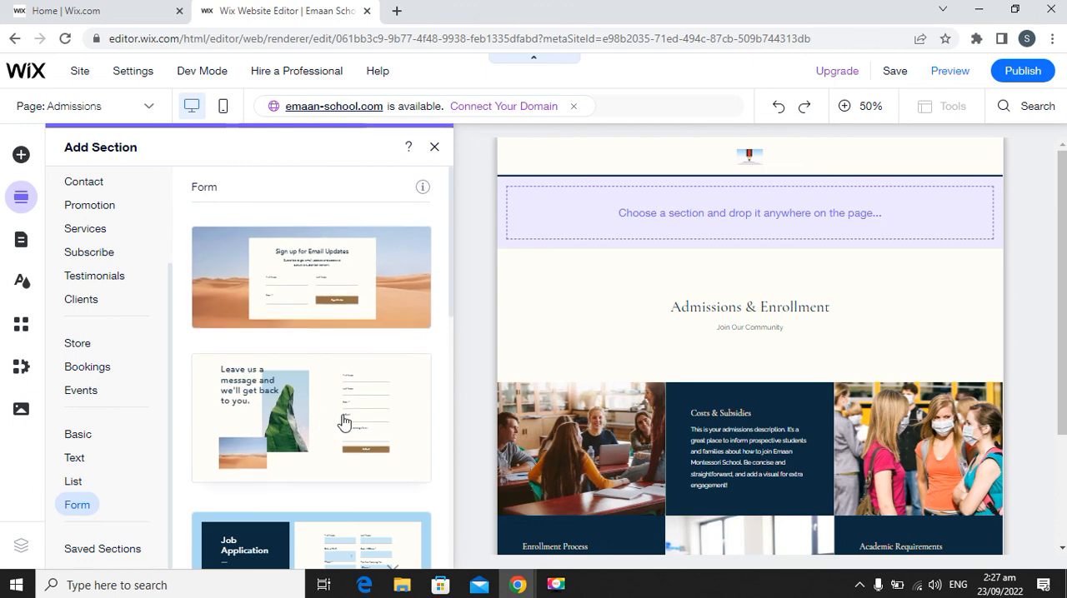
scroll(345, 414, down, 1)
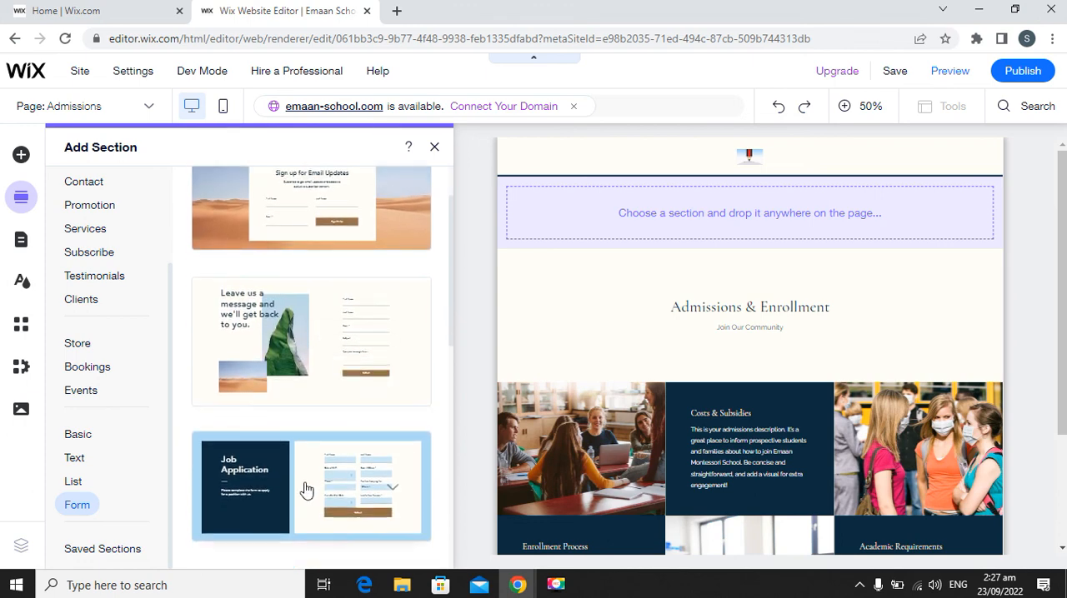
scroll(305, 490, down, 2)
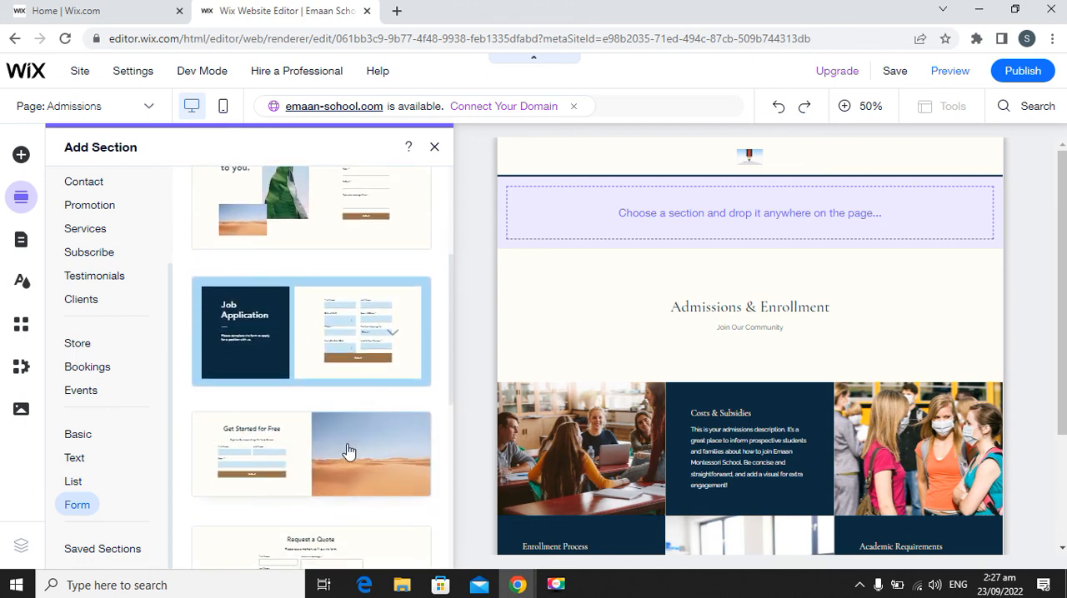
scroll(348, 454, down, 2)
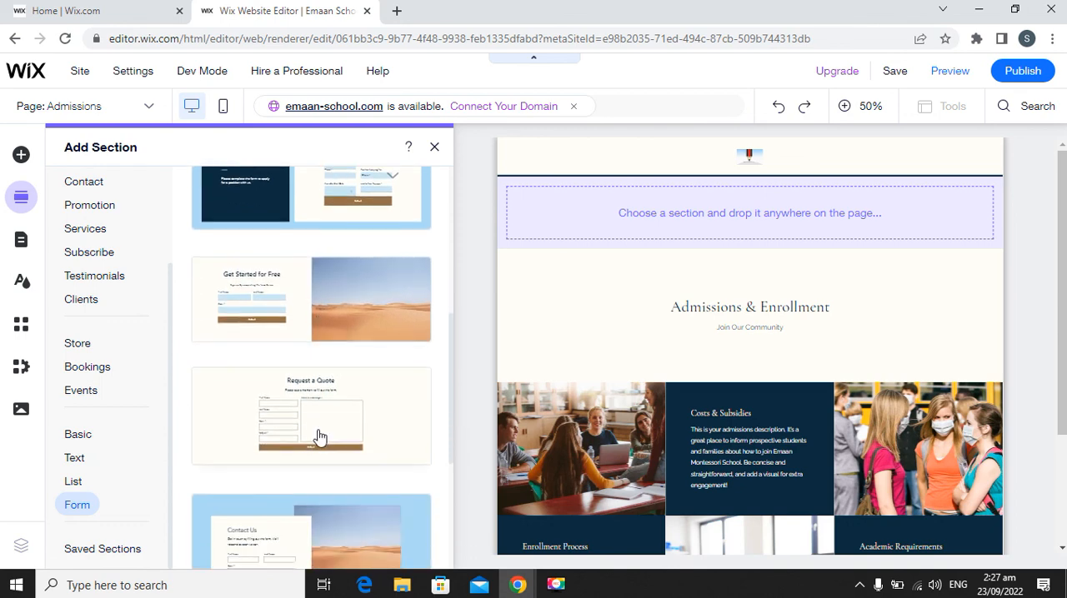
scroll(333, 436, down, 2)
scroll(305, 434, down, 2)
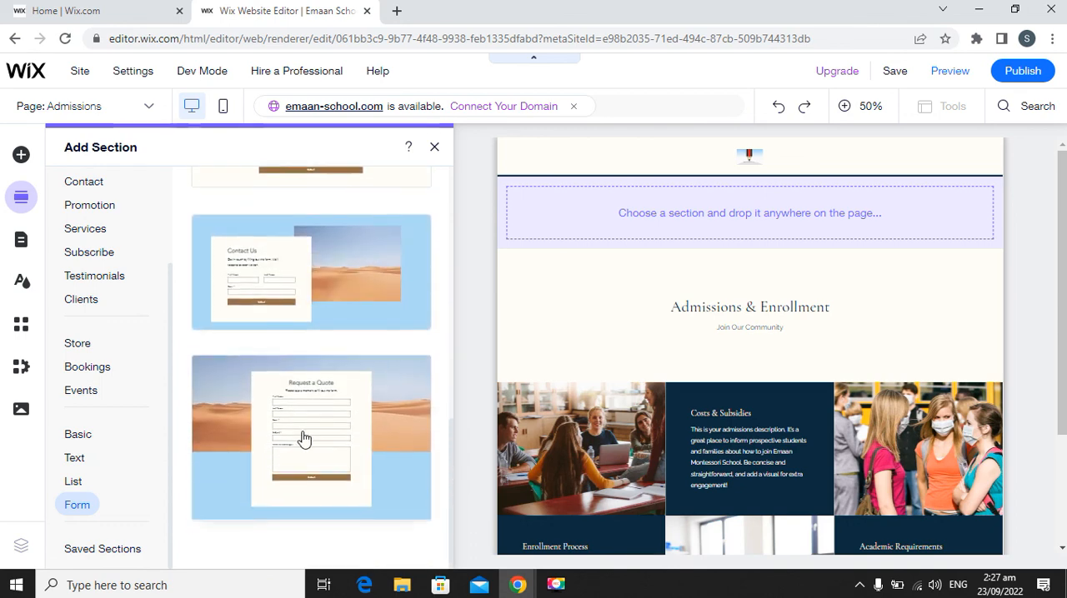
scroll(388, 440, up, 3)
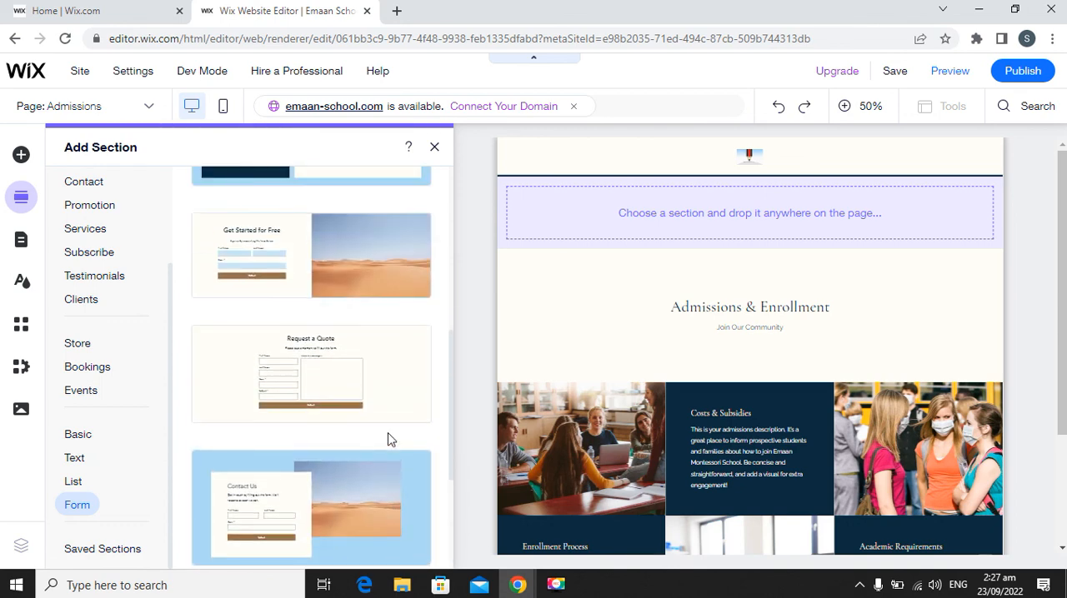
scroll(389, 438, up, 2)
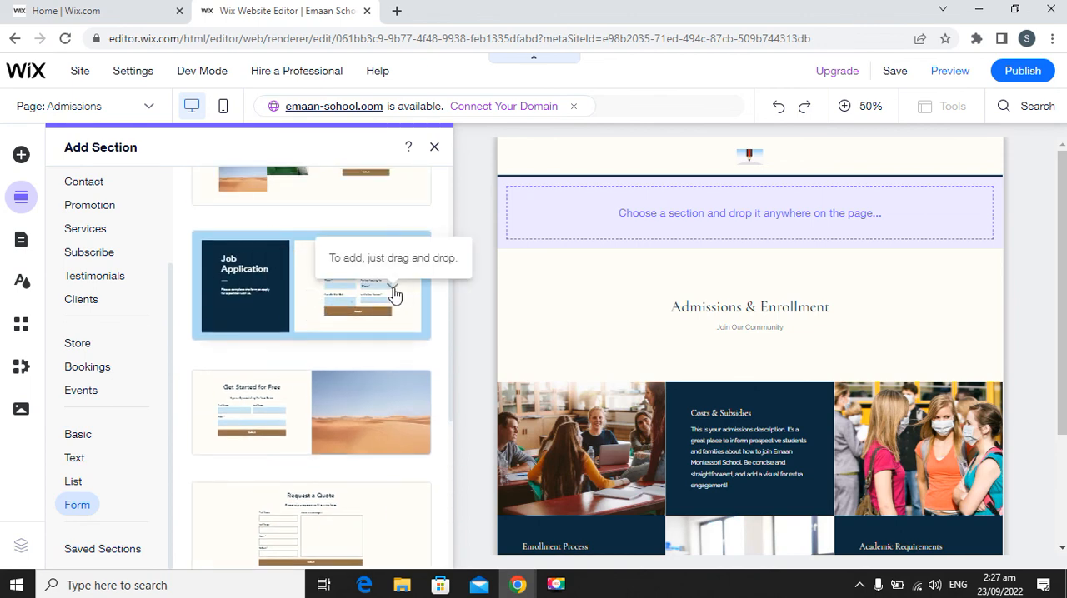
Add the Job Application form section to the Admissions page below the admissions descriptions.
click(370, 293)
click(370, 293)
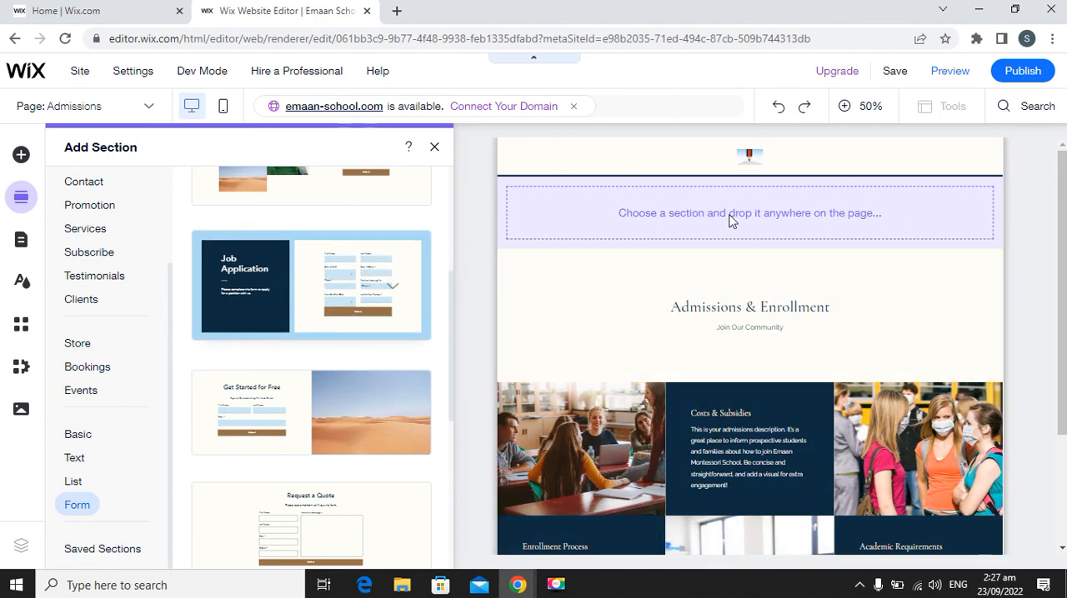
scroll(732, 230, down, 1)
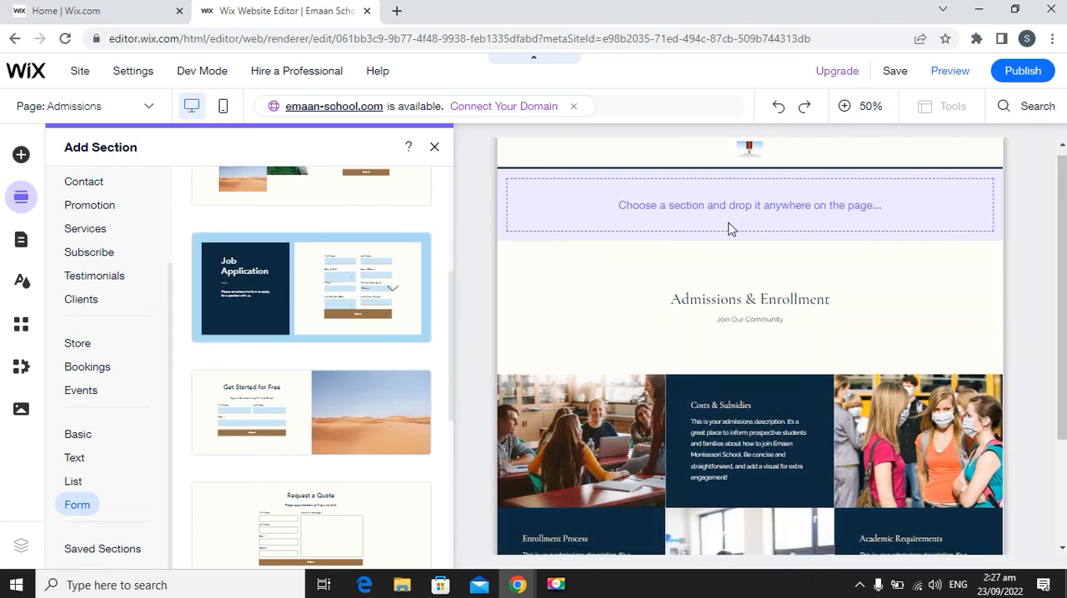
scroll(727, 230, down, 3)
drag(309, 298, 642, 482)
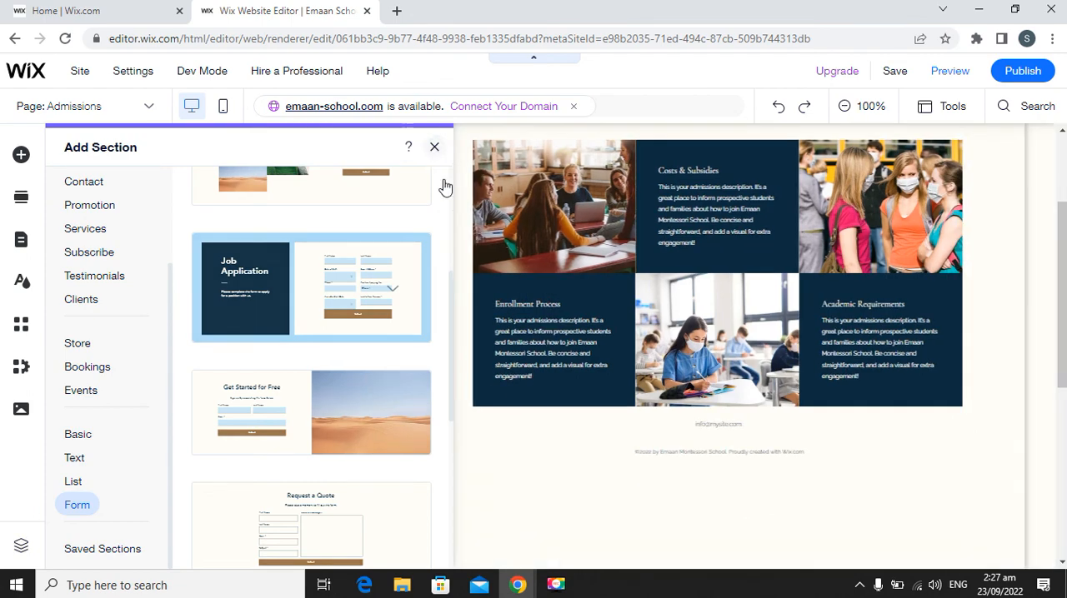
Replace the "Job Application" heading in the new form section with "Online Registration Form".
scroll(512, 410, down, 3)
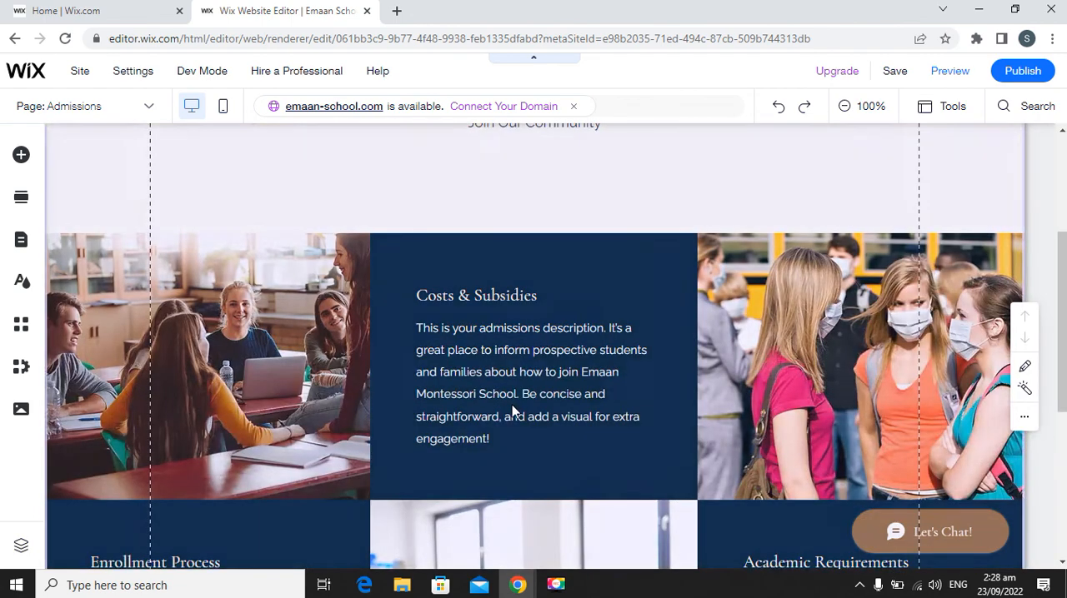
scroll(512, 410, down, 4)
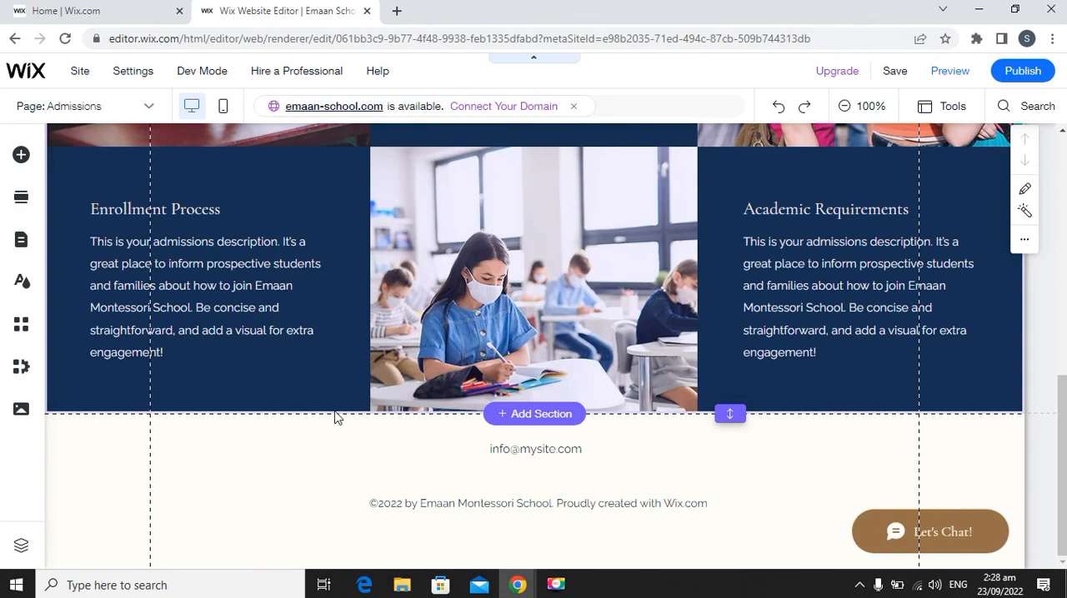
scroll(319, 402, up, 1)
scroll(320, 402, down, 1)
scroll(319, 398, up, 2)
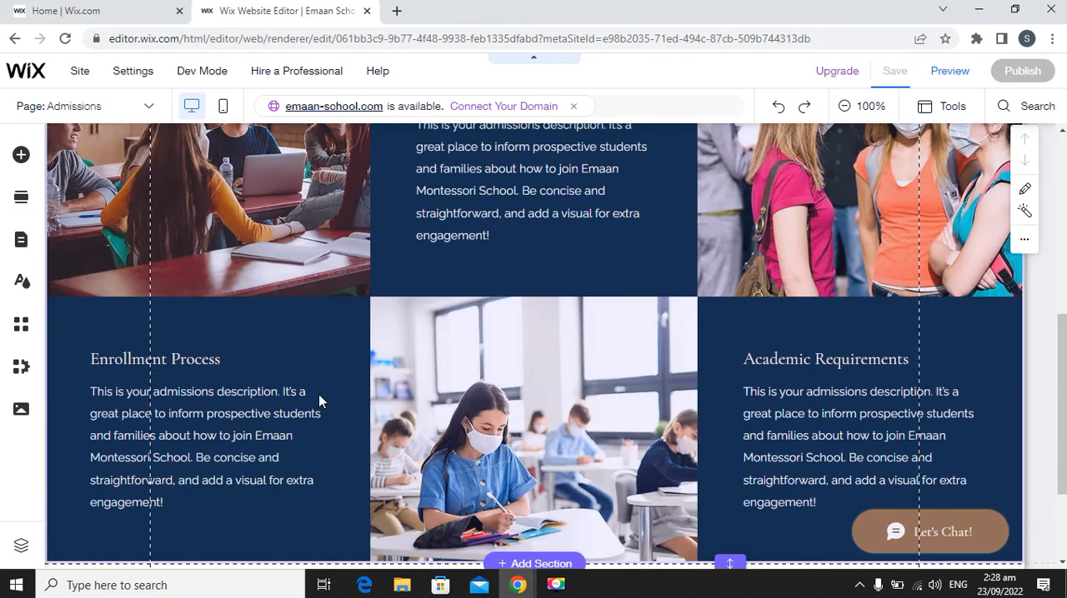
scroll(319, 394, up, 5)
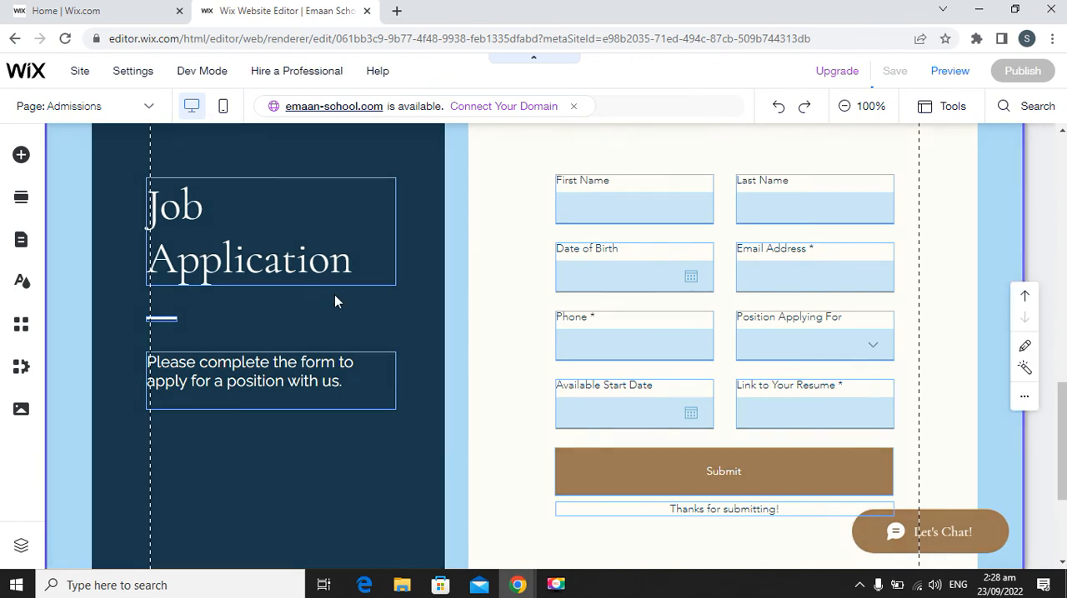
scroll(335, 301, up, 2)
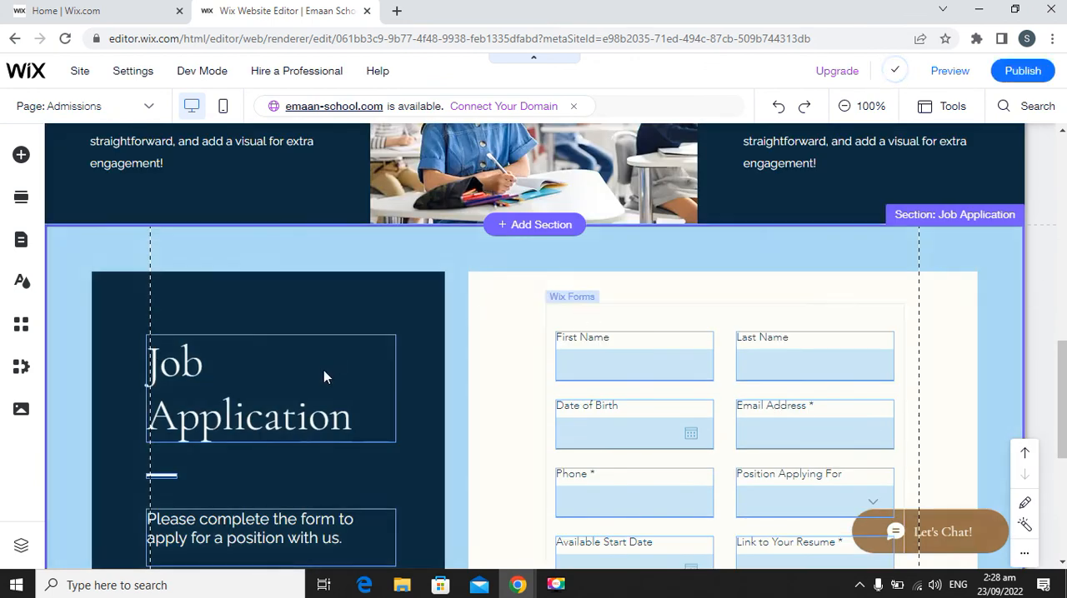
click(199, 366)
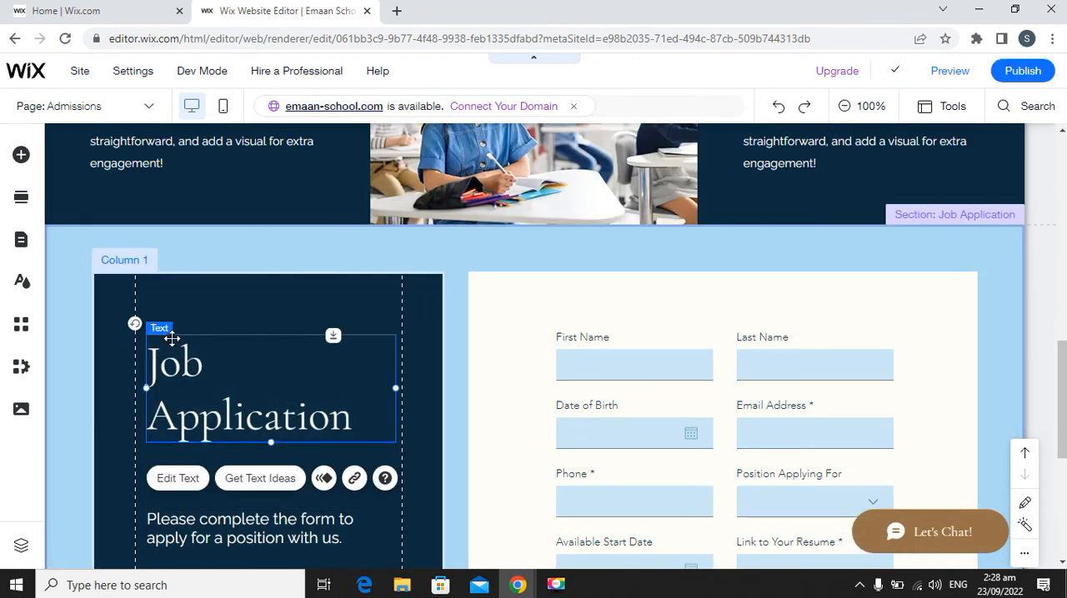
double_click(222, 390)
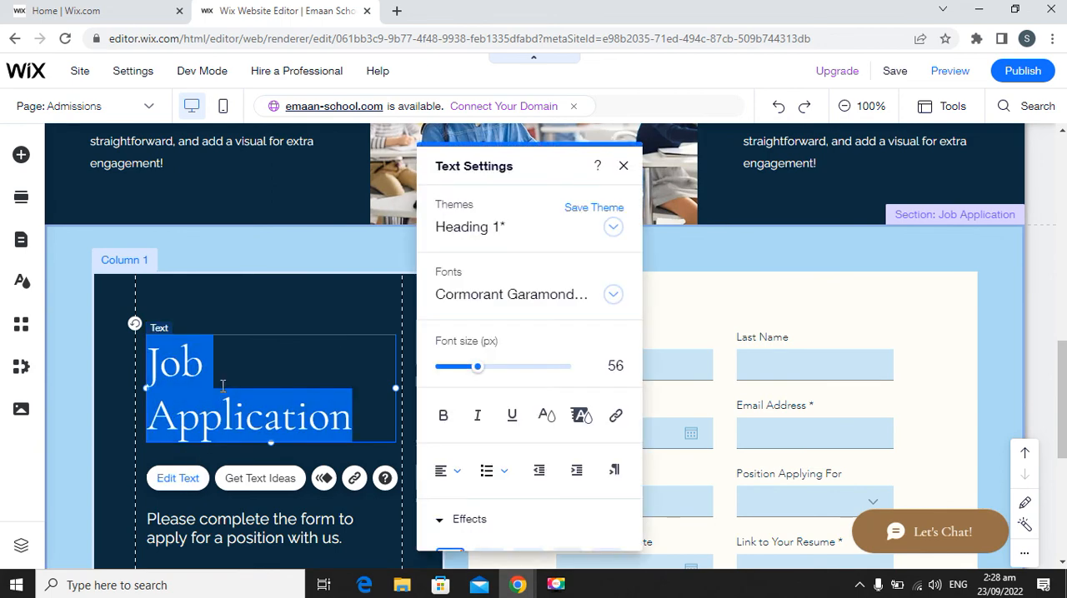
text(Onl)
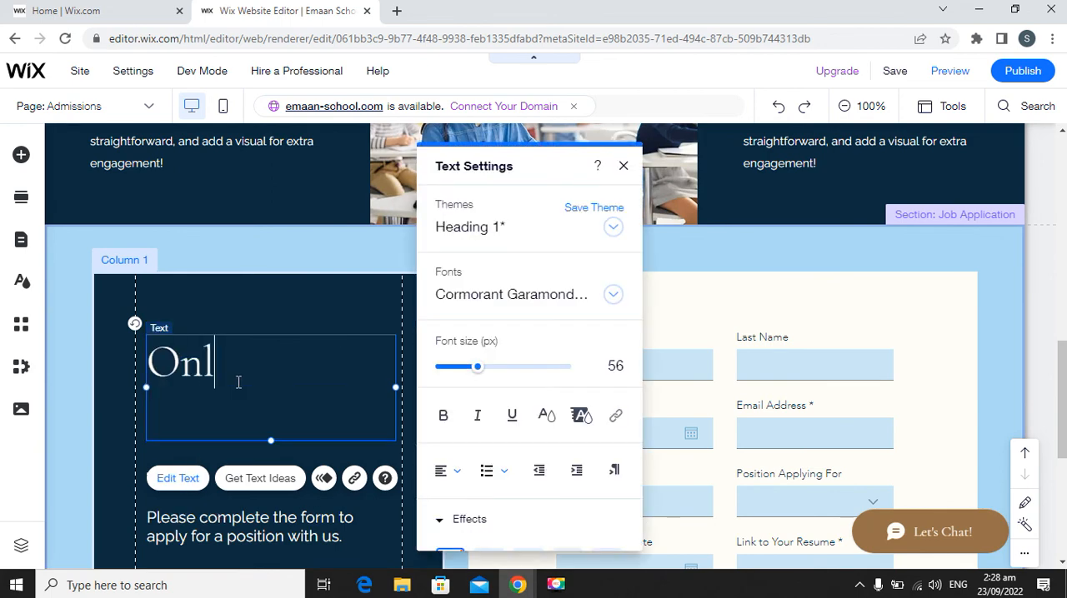
text(ine R)
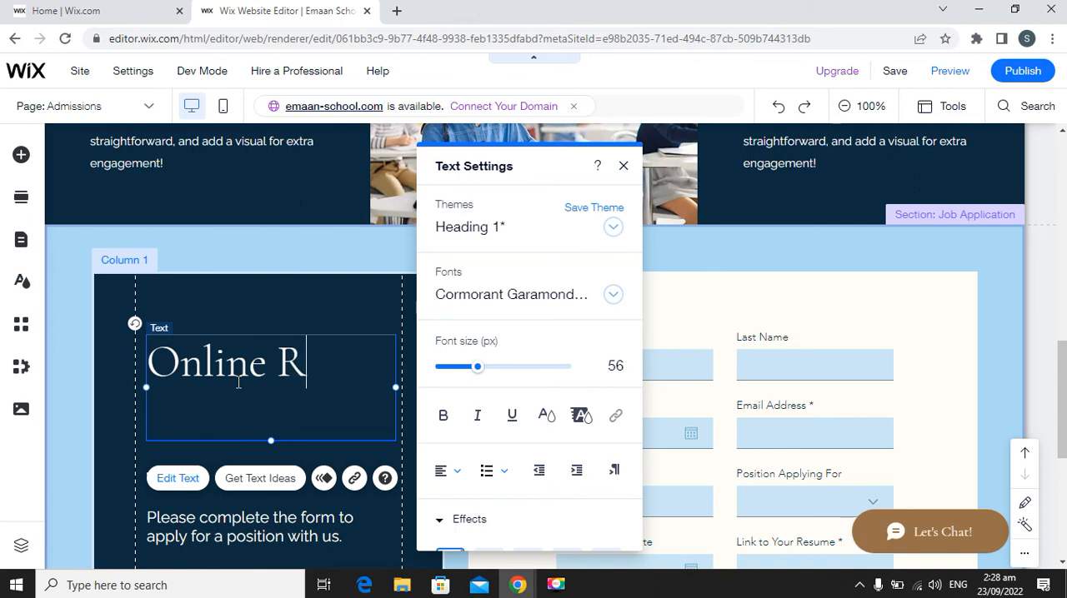
text(egistration Form)
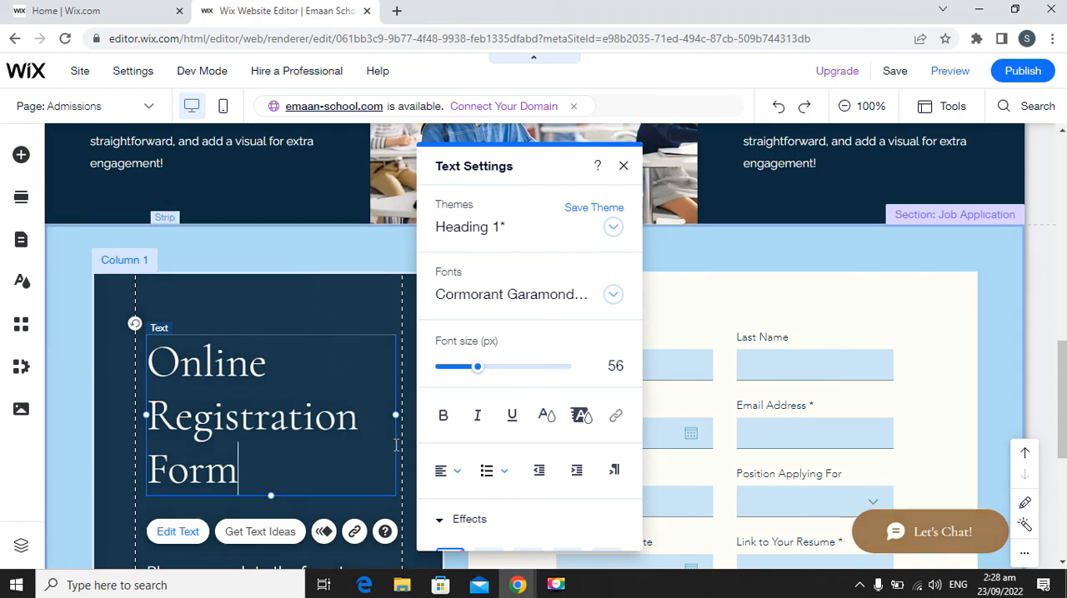
Make the whole "Online Registration Form" heading bold and finish editing the text.
key(ctrl+a)
click(443, 415)
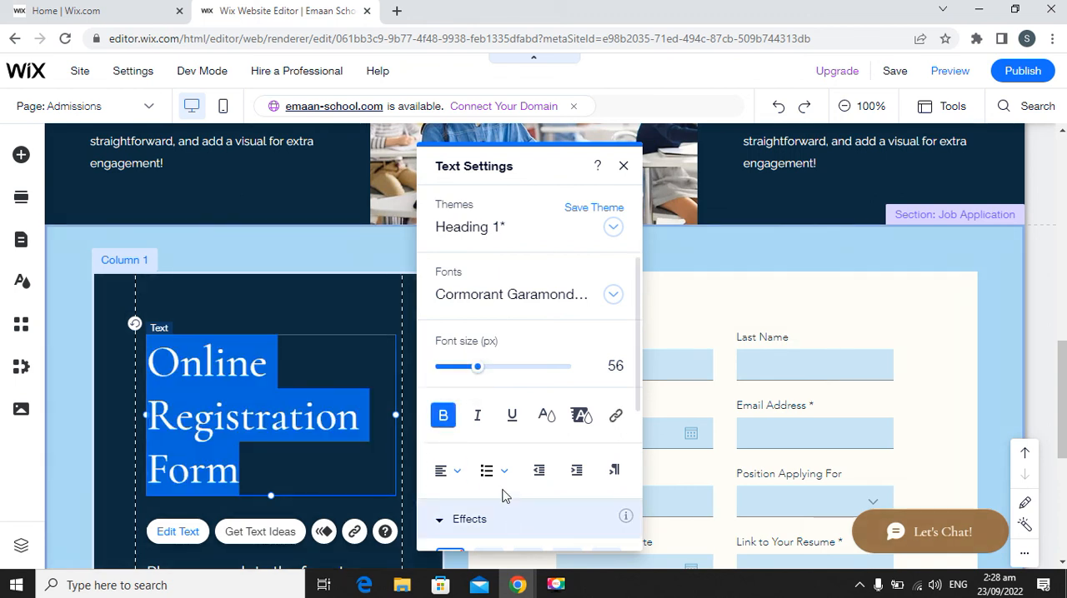
click(73, 275)
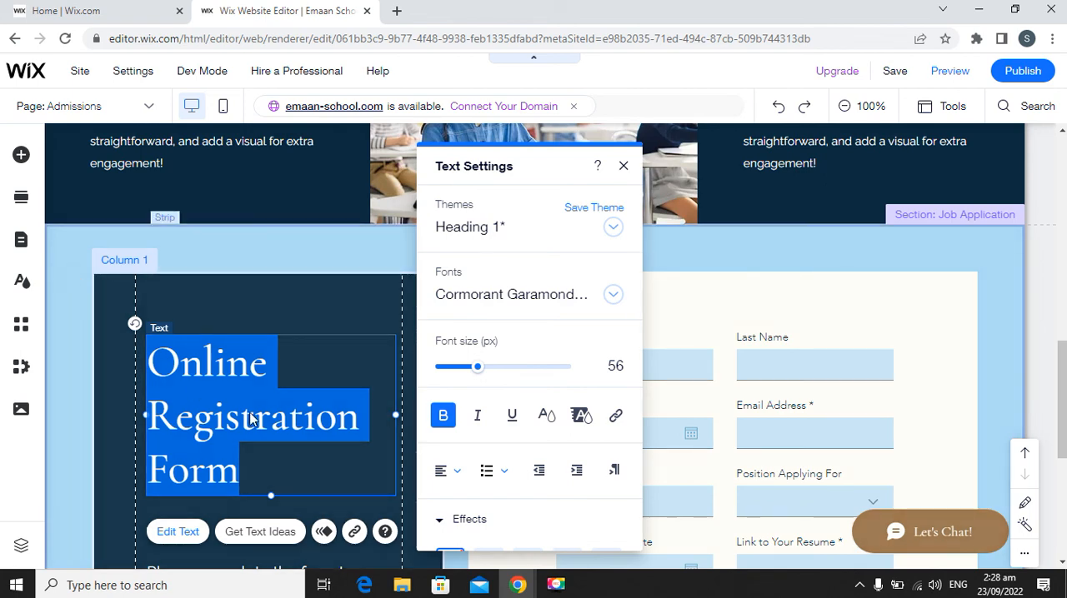
Retitle the form's "Position Applying For" dropdown field as "Class" and make it a required field.
scroll(330, 422, down, 2)
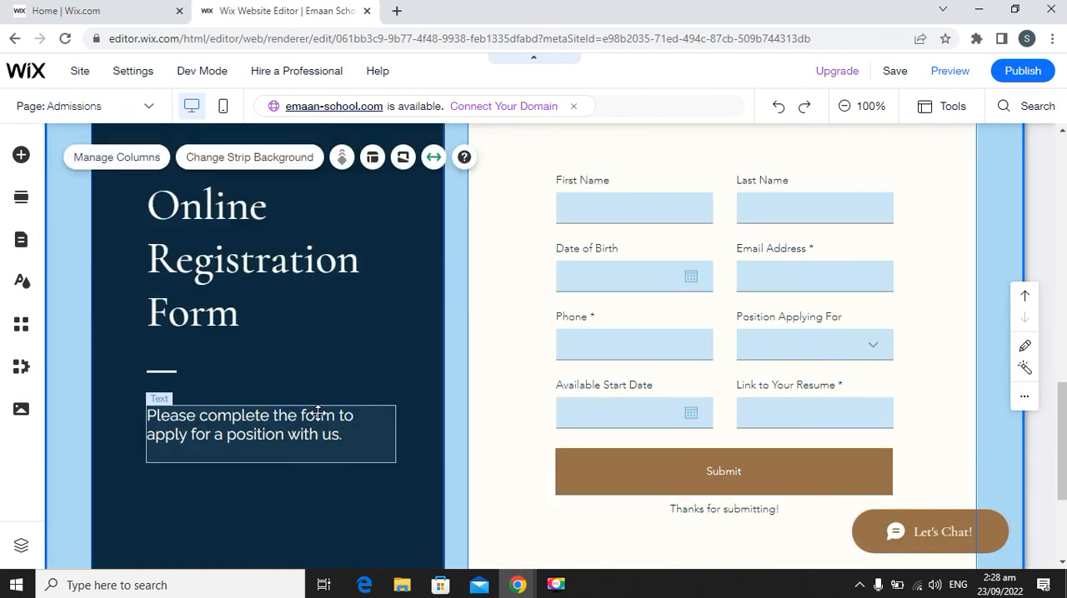
scroll(641, 255, up, 2)
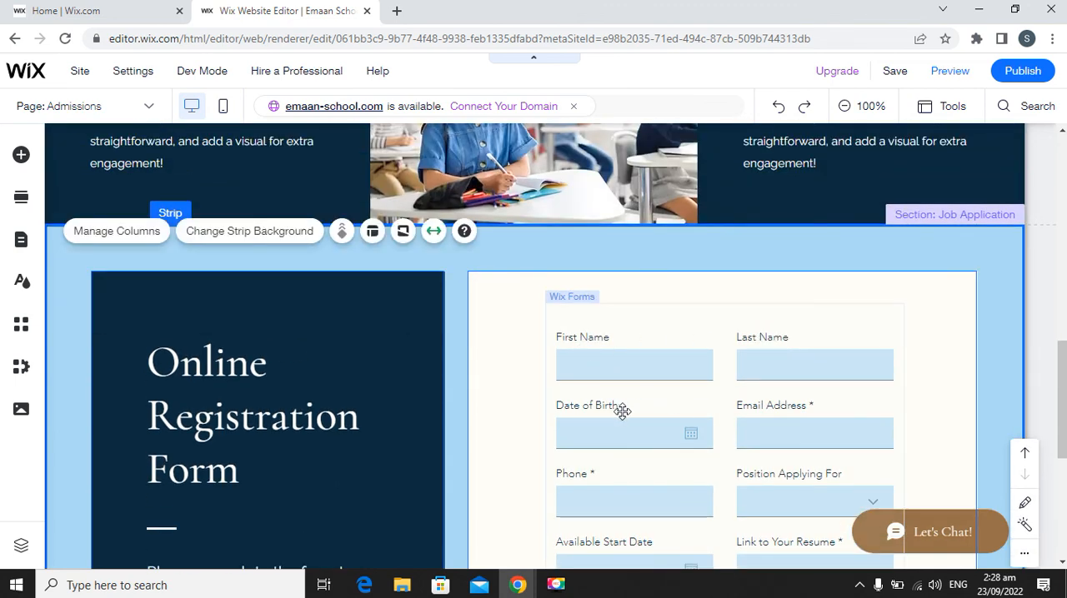
scroll(715, 423, down, 1)
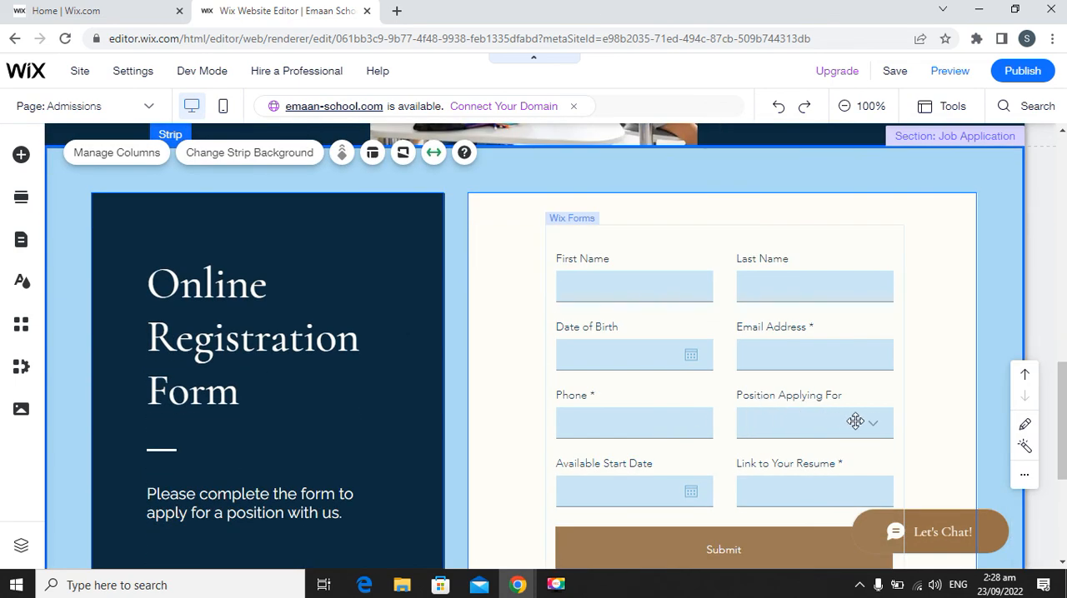
click(810, 400)
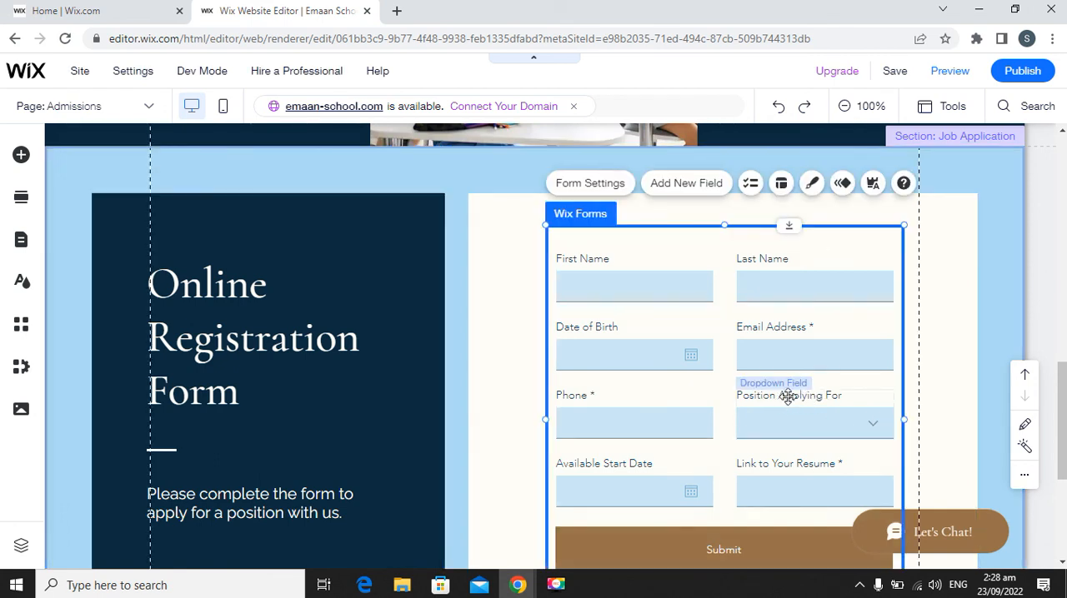
click(833, 397)
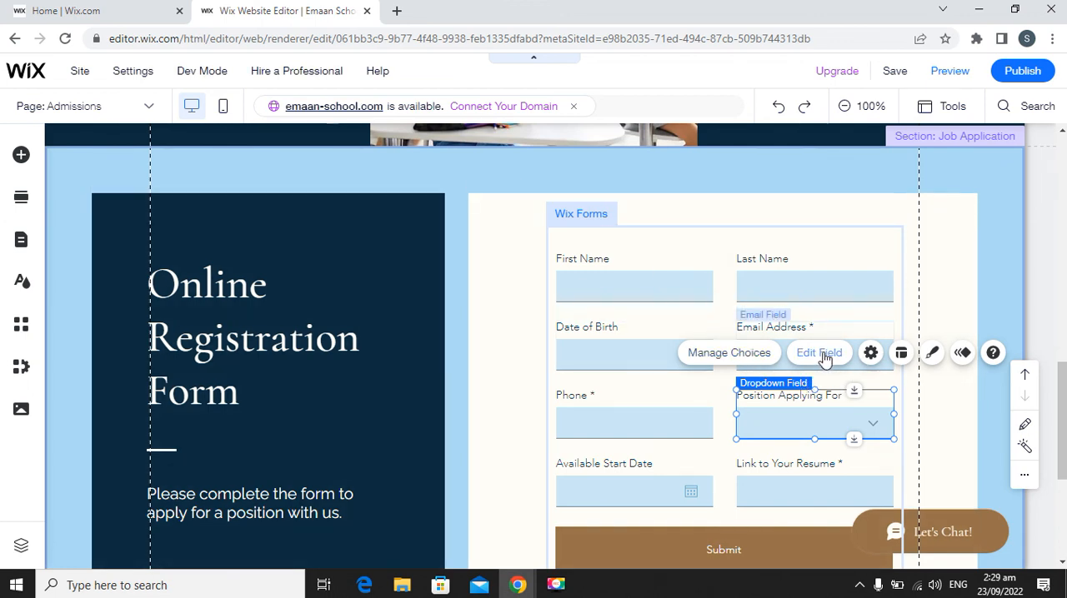
click(821, 353)
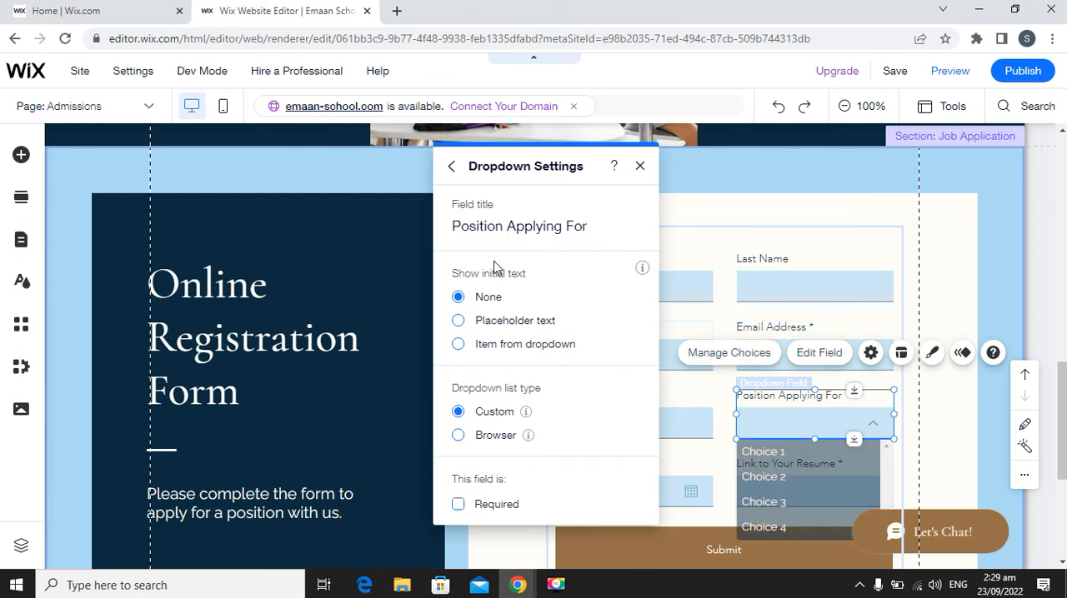
click(496, 227)
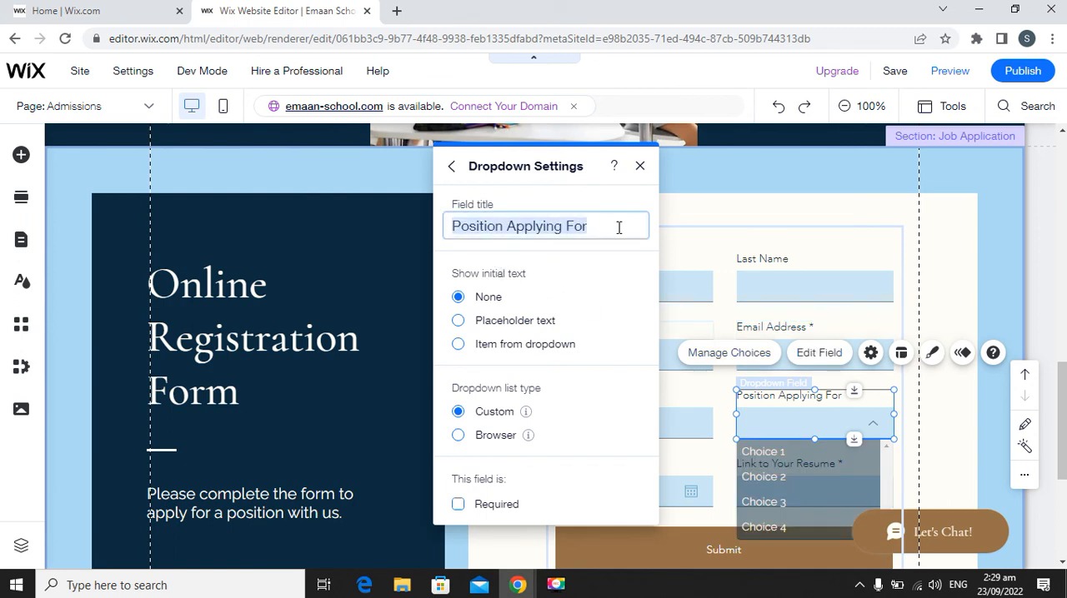
drag(618, 227, 469, 228)
click(593, 229)
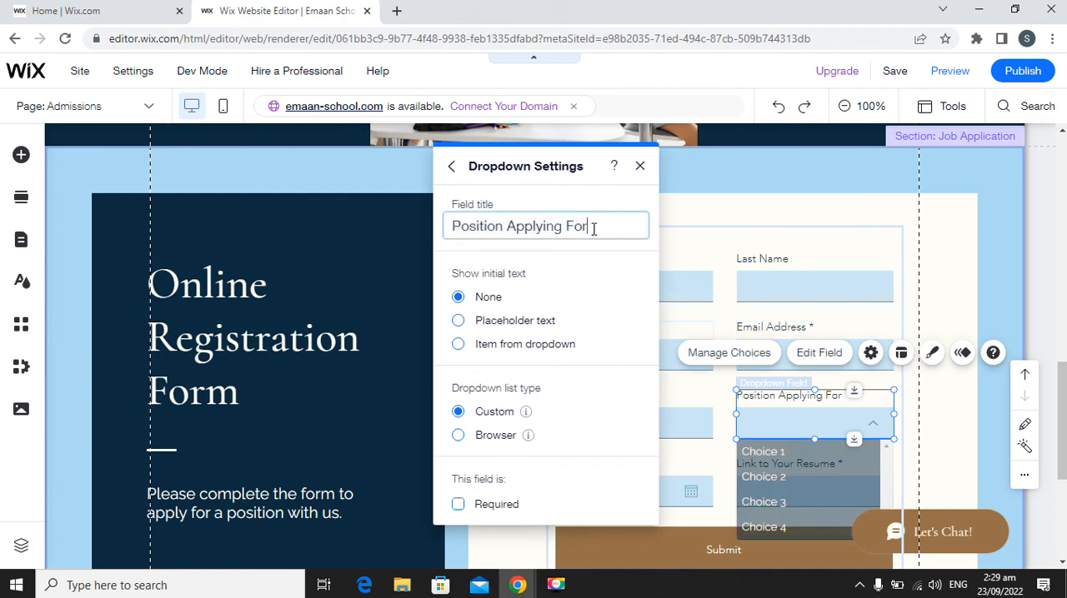
key(ctrl+a)
key(BackSpace)
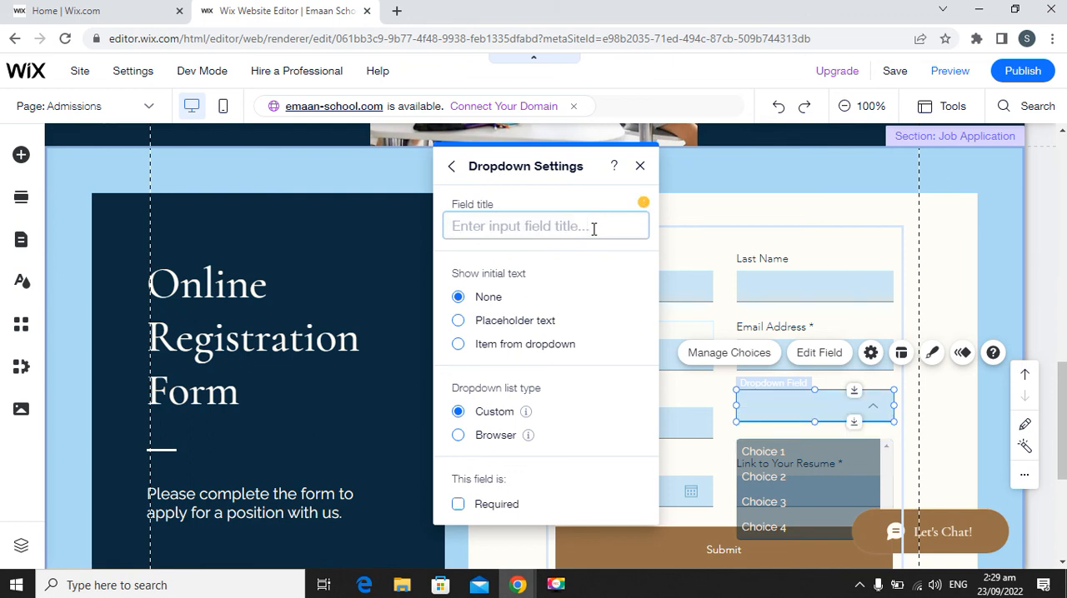
text(CLass:)
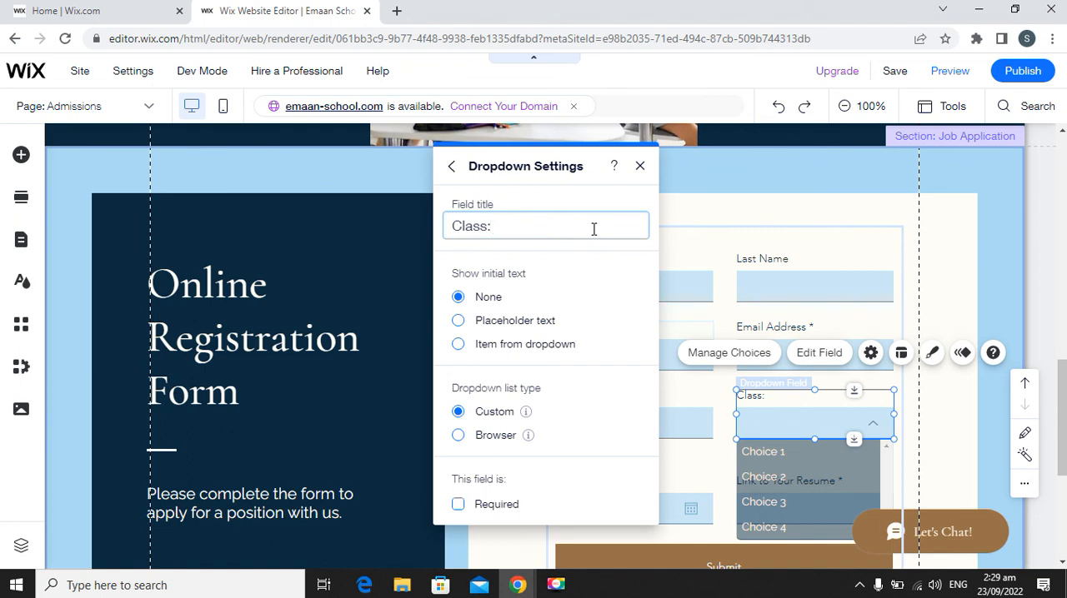
key(BackSpace)
key(BackSpace)
click(459, 505)
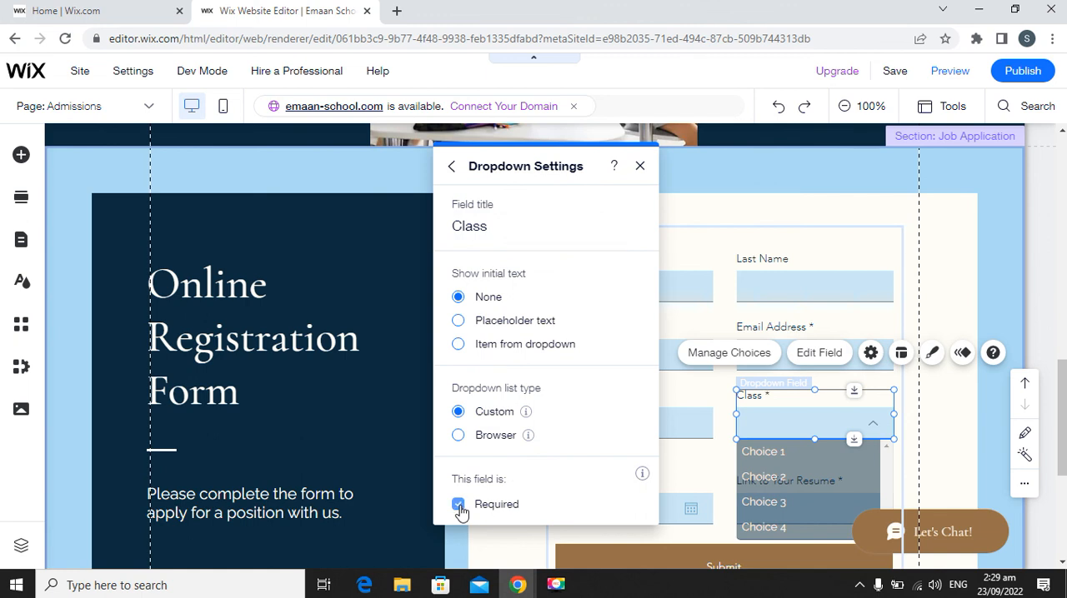
click(640, 167)
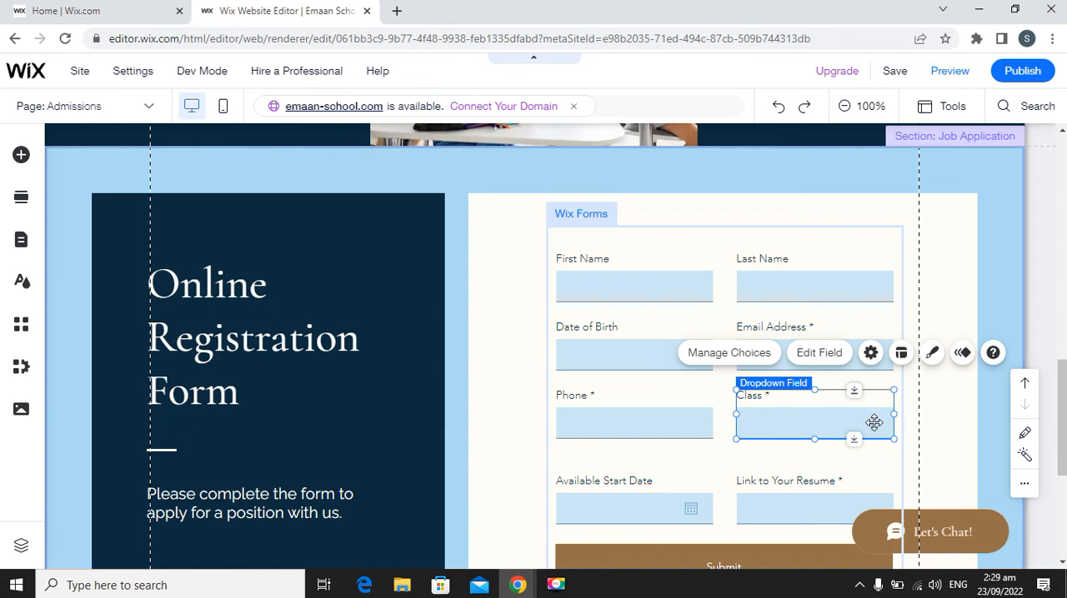
click(761, 355)
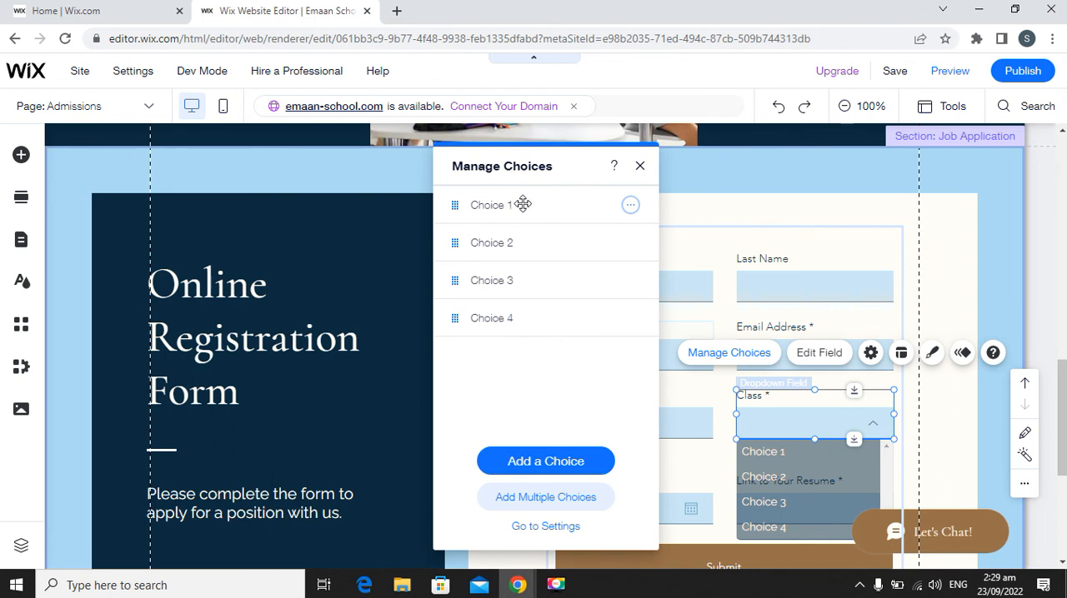
click(640, 166)
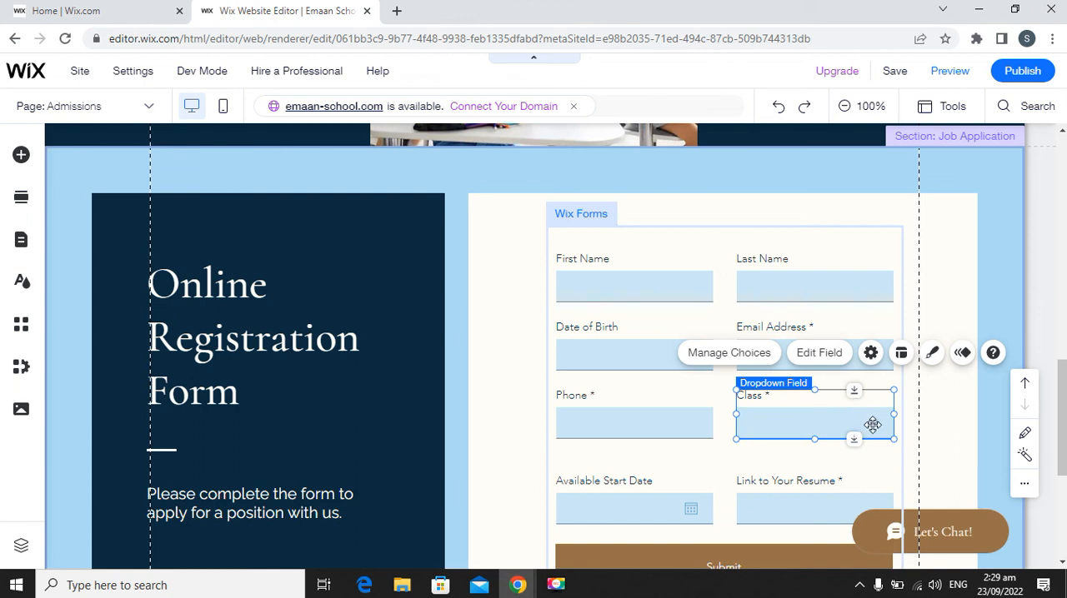
click(729, 353)
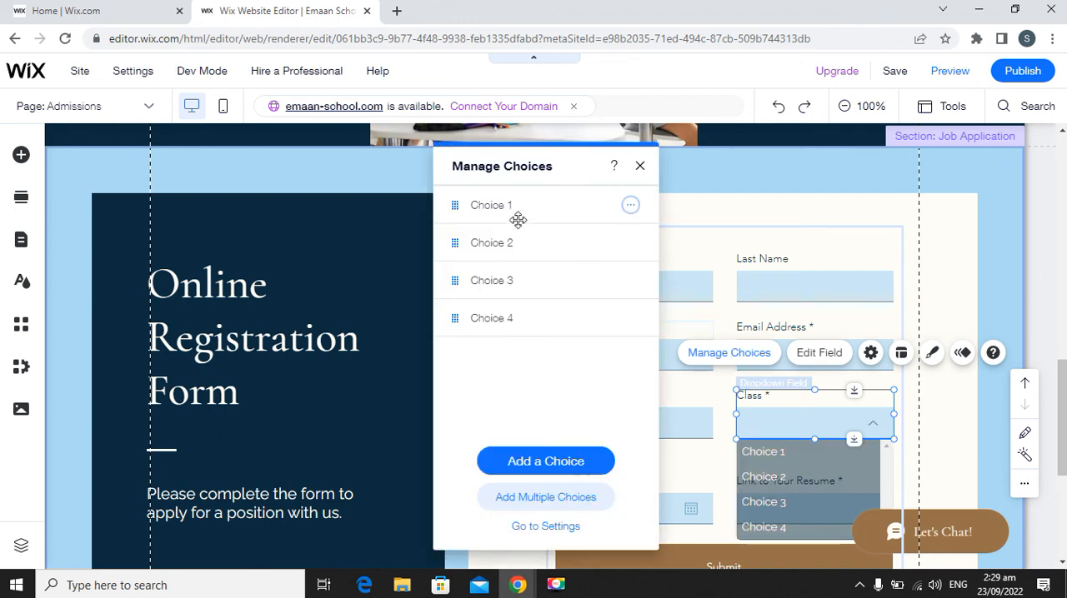
click(629, 207)
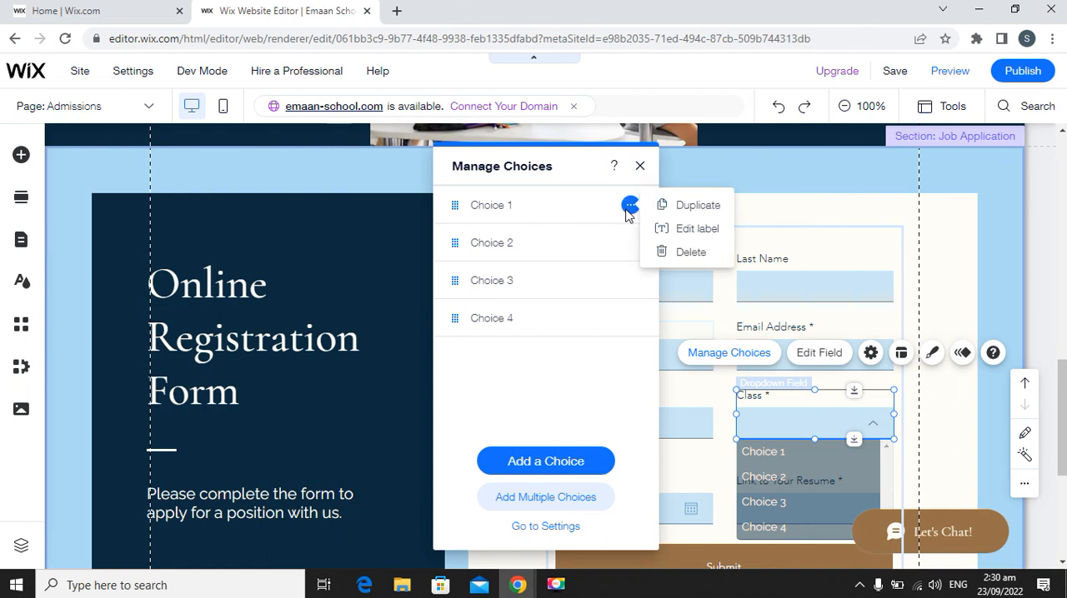
click(692, 230)
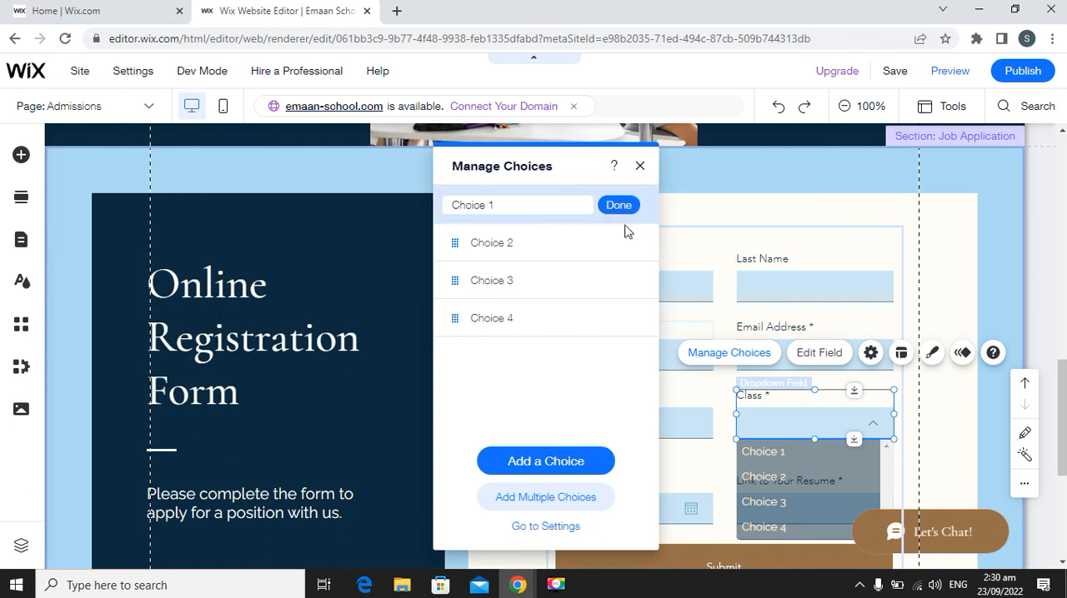
click(639, 170)
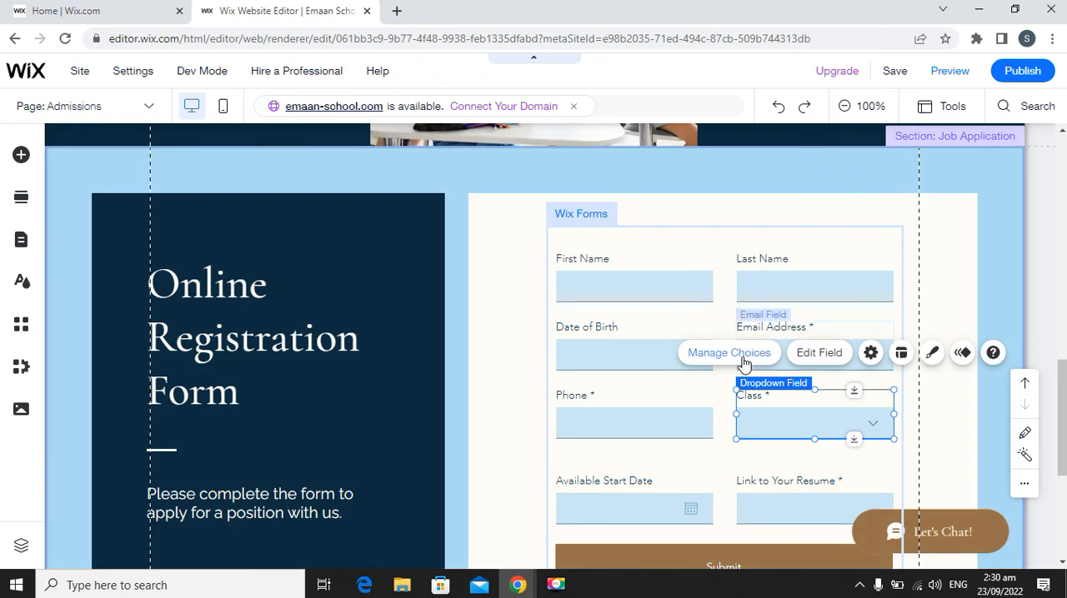
Rename the first choice of the form's Class dropdown as "Reception".
click(729, 353)
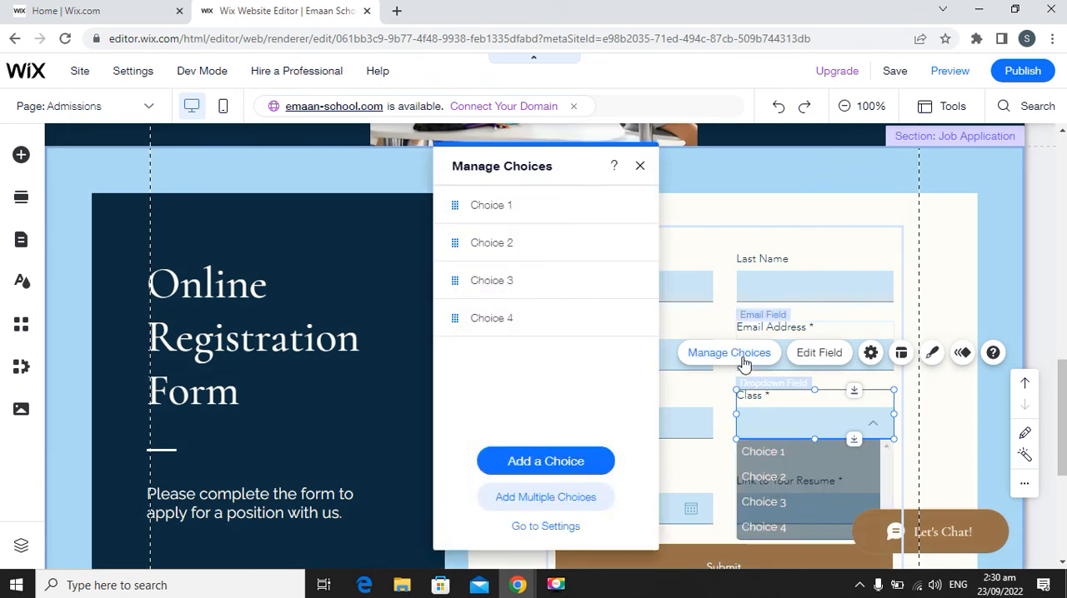
click(631, 206)
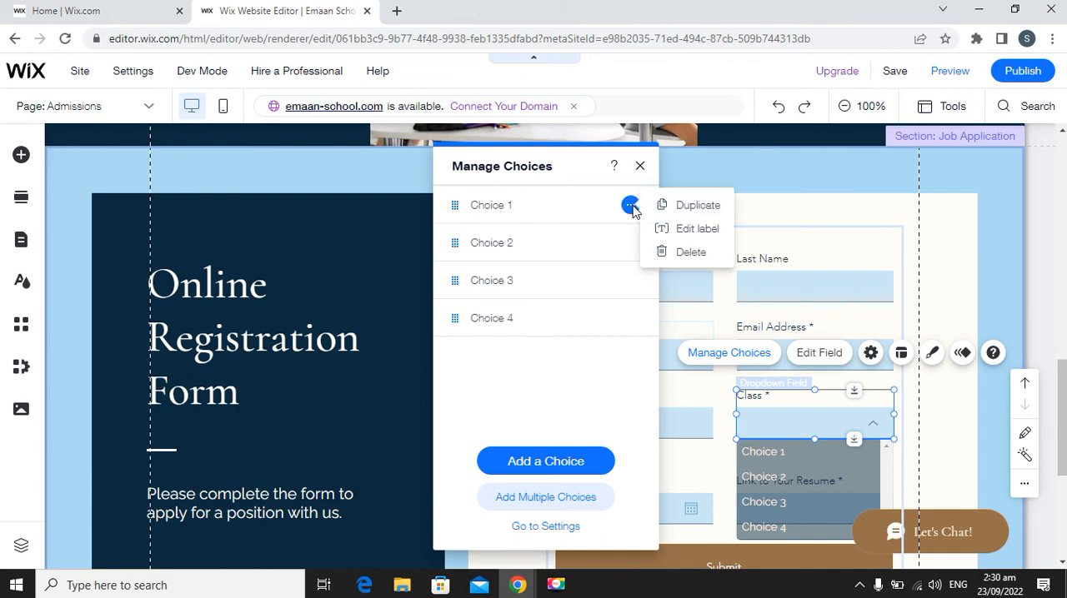
click(717, 239)
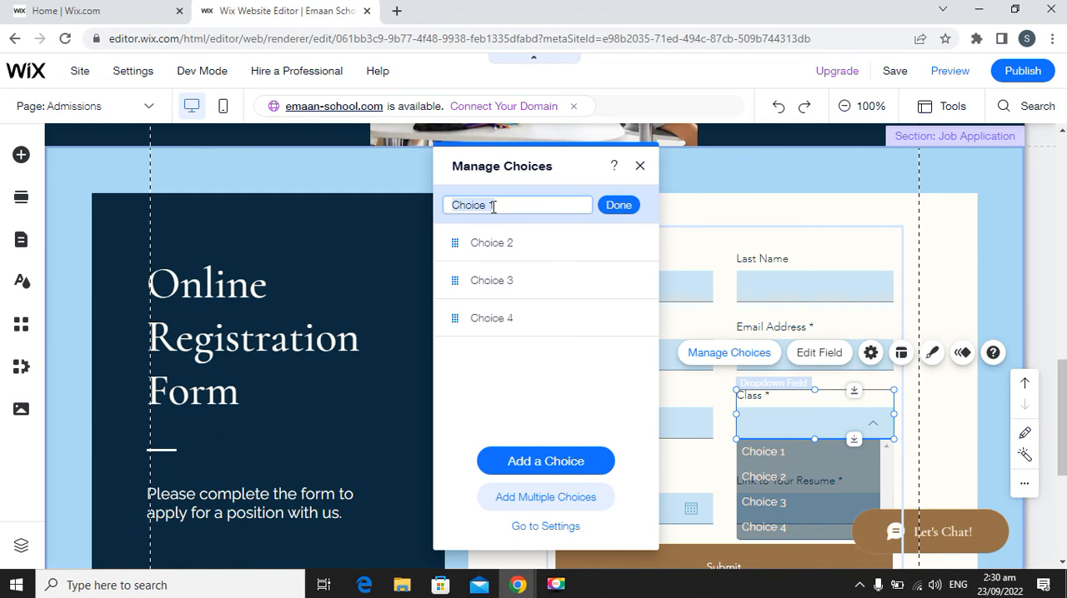
text(Reception)
click(623, 207)
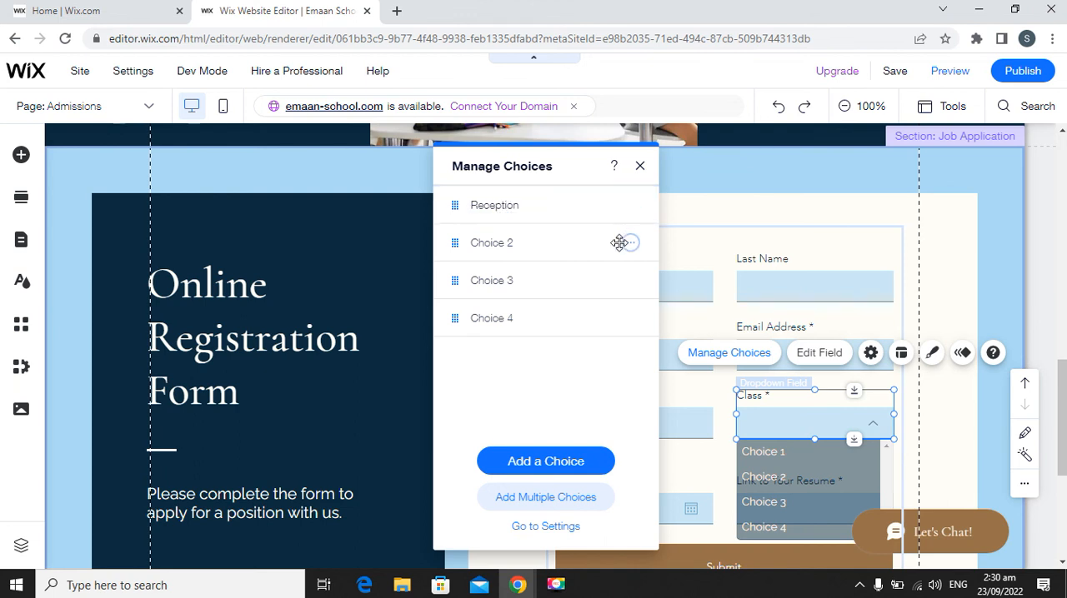
Rename the second and third choices of the Class dropdown as "Juniour" and "Senior".
click(631, 242)
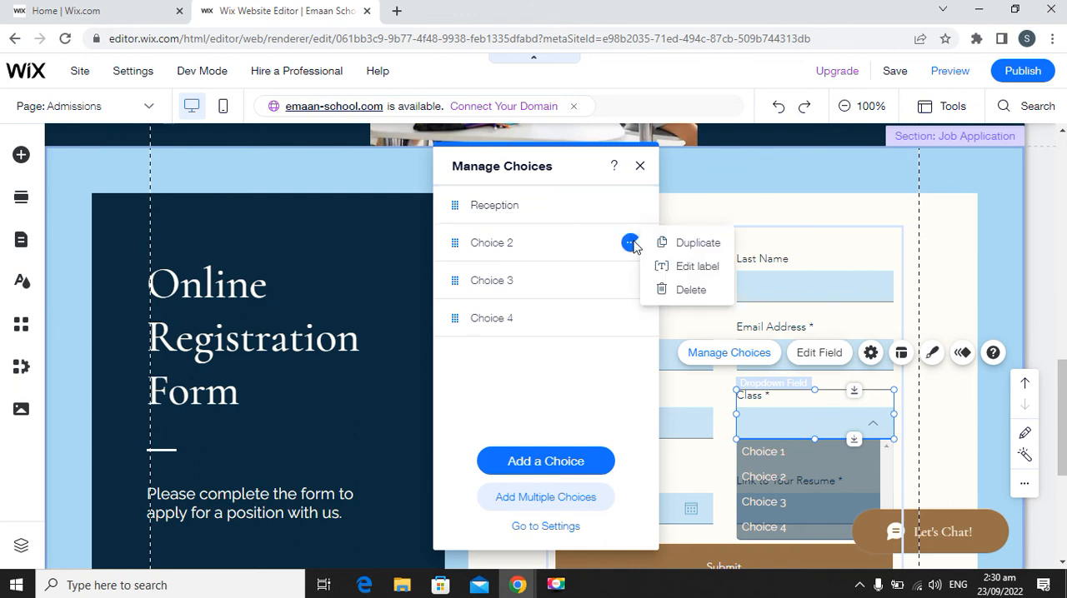
click(707, 266)
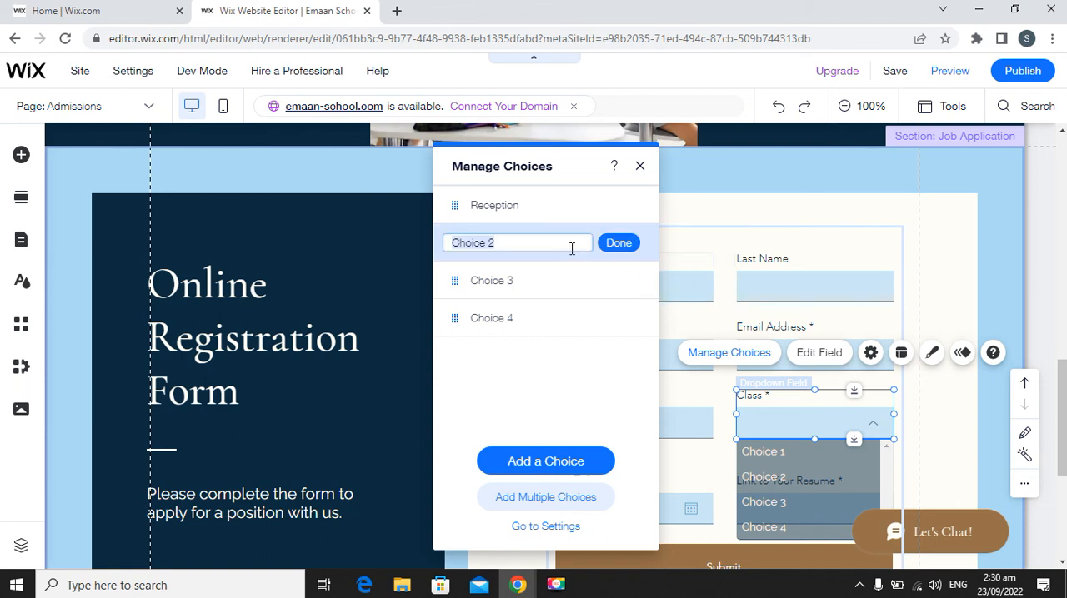
text(Juniour)
click(621, 244)
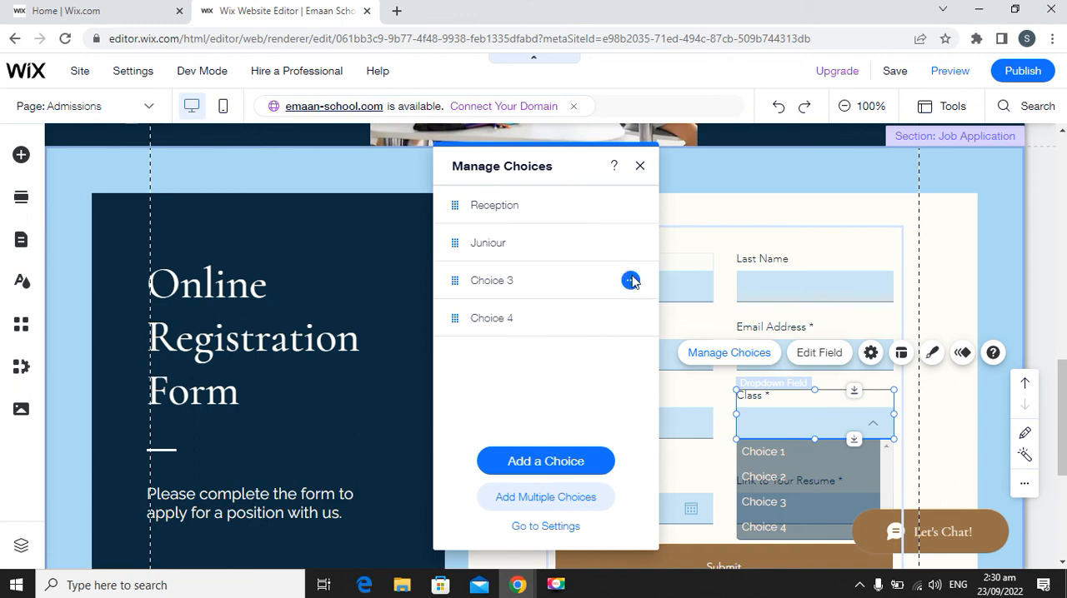
click(630, 281)
click(702, 311)
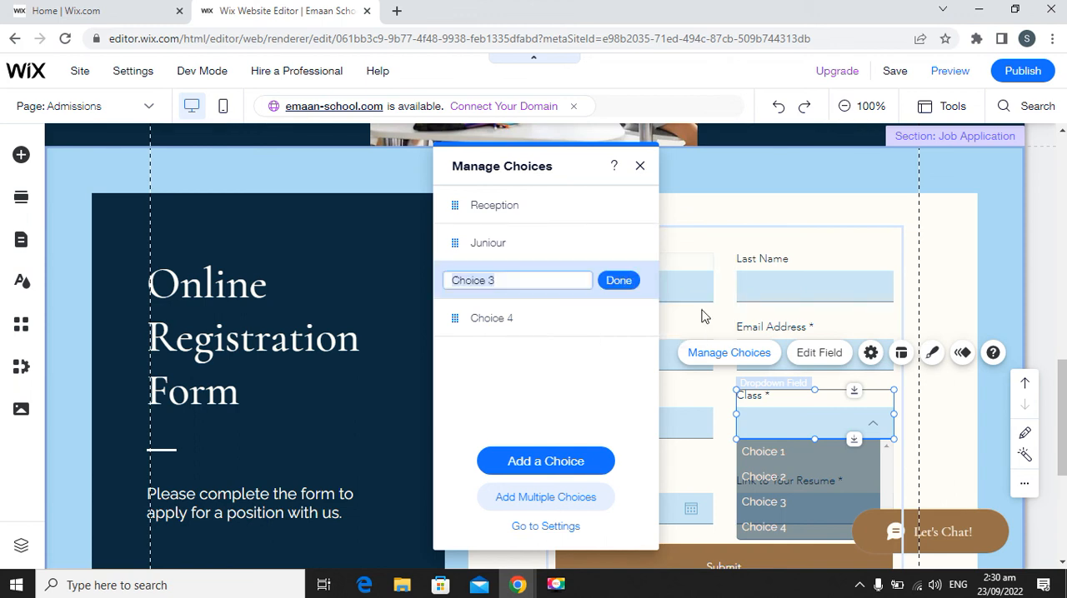
text(Senior)
click(620, 281)
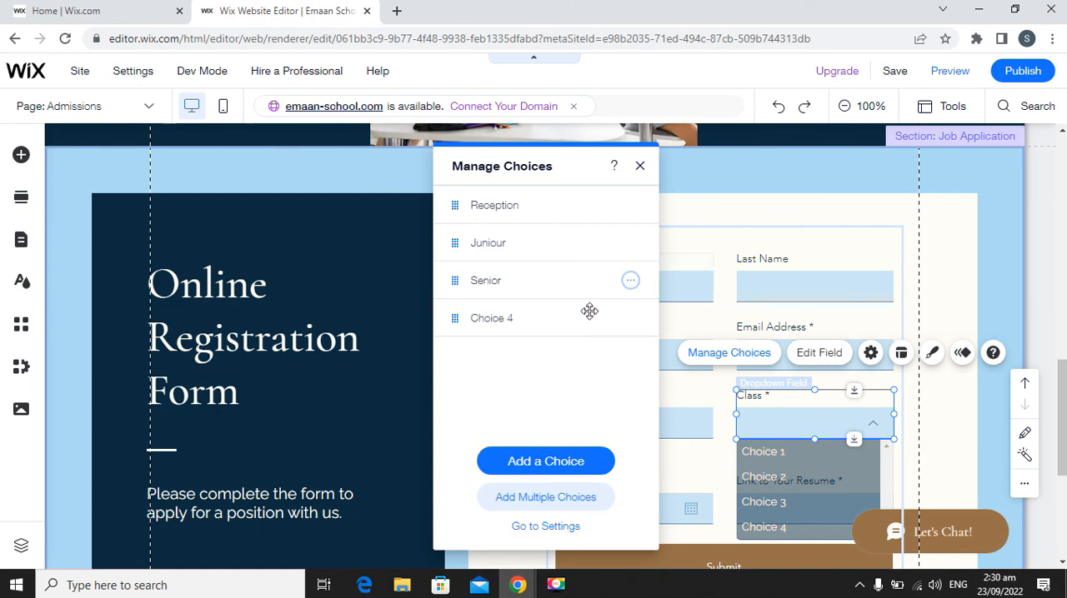
Delete "Choice 4" from the Class dropdown's choices and close the choice list.
mouse_move(591, 324)
click(633, 321)
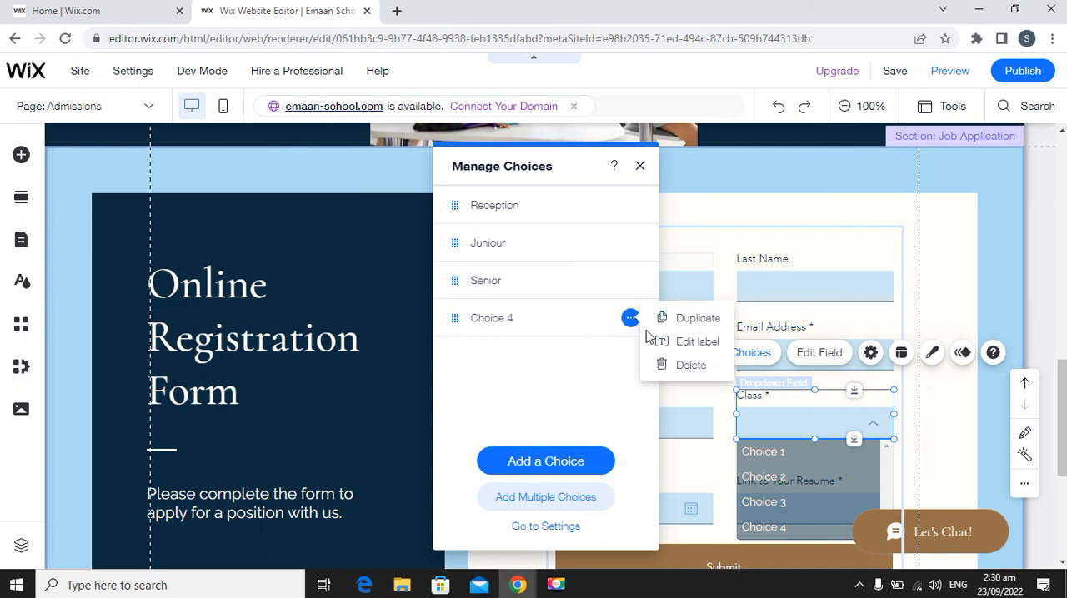
click(684, 367)
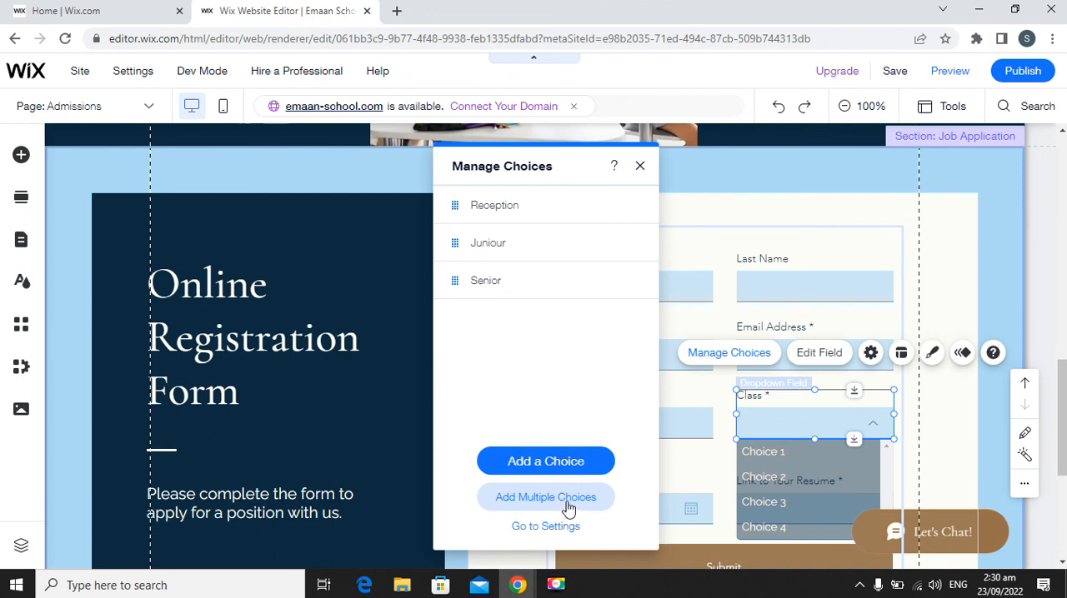
click(640, 169)
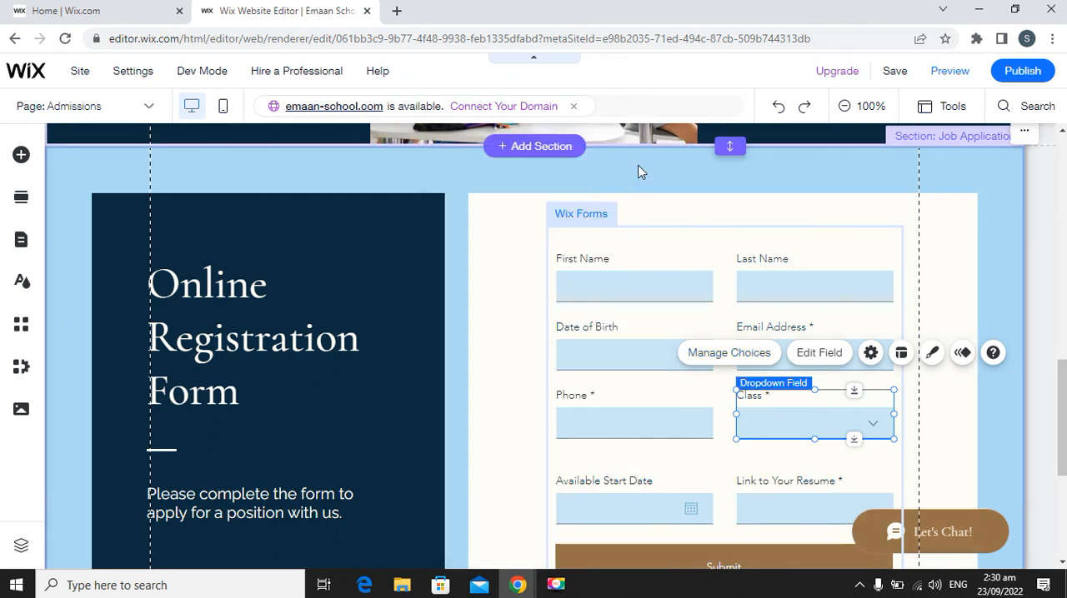
Delete the "Available Start Date" and "Link to Your Resume" fields from the registration form.
scroll(667, 440, down, 2)
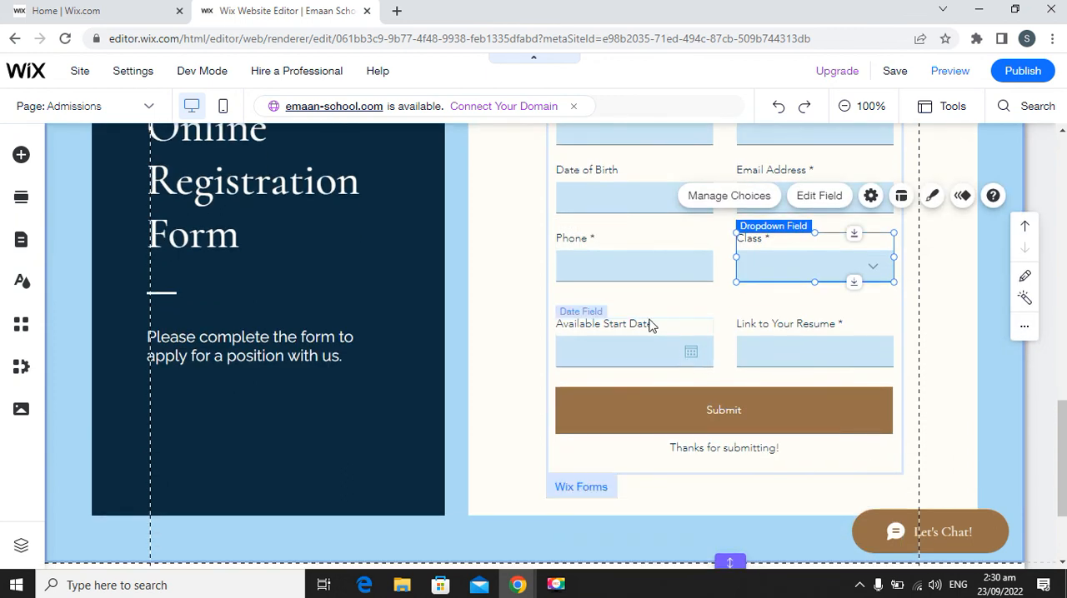
click(692, 327)
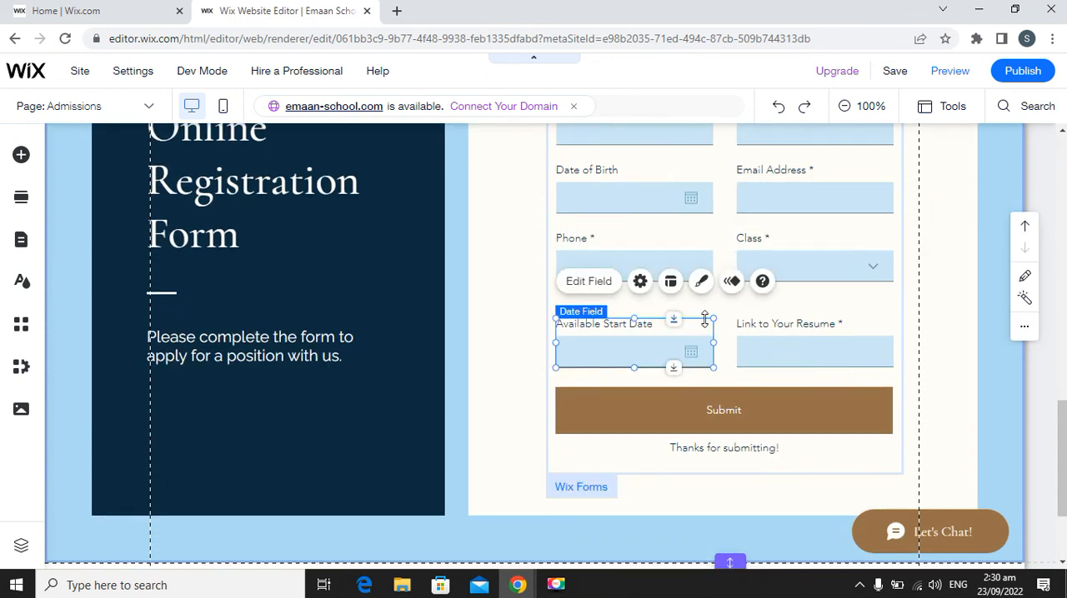
click(630, 361)
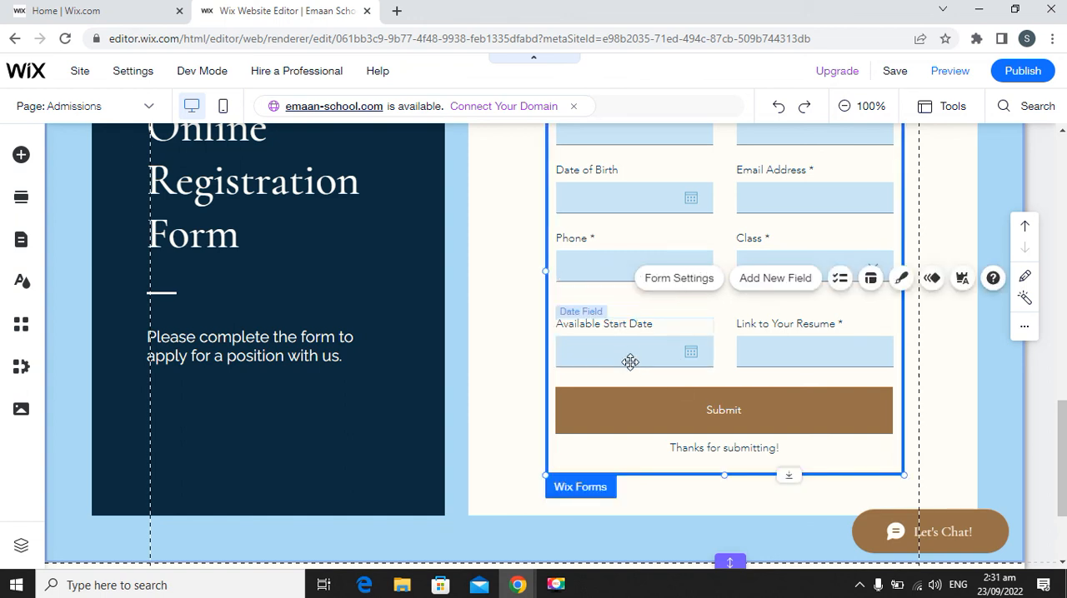
click(624, 315)
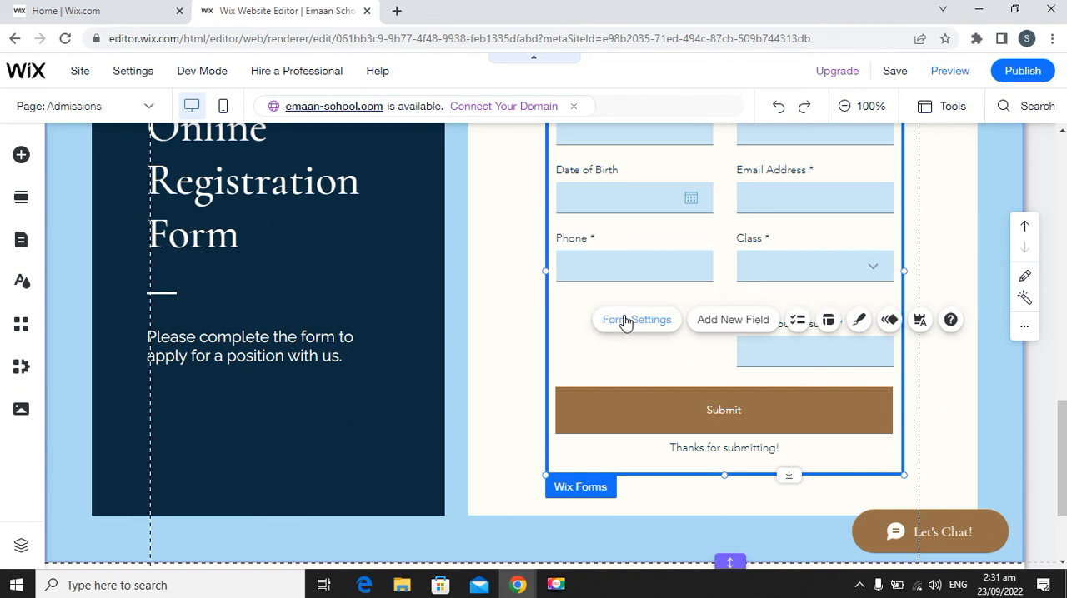
click(625, 322)
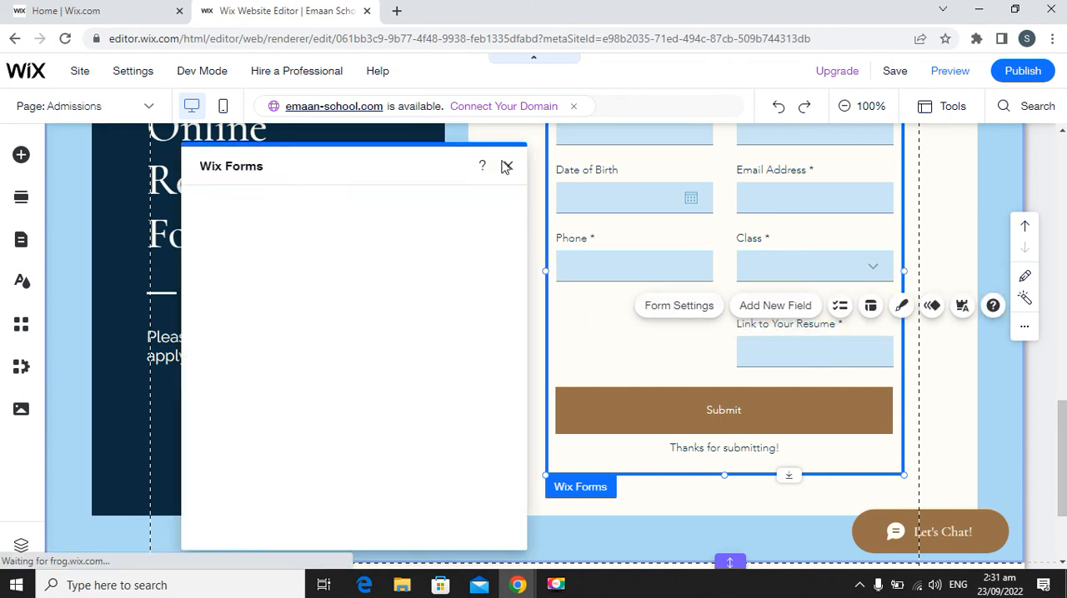
click(506, 166)
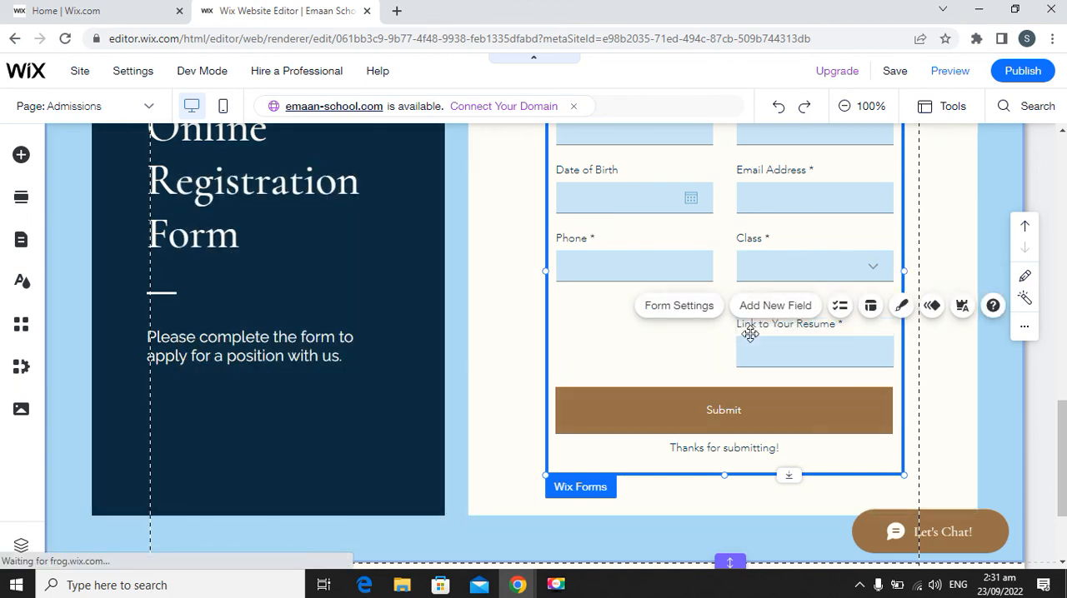
click(826, 365)
key(Delete)
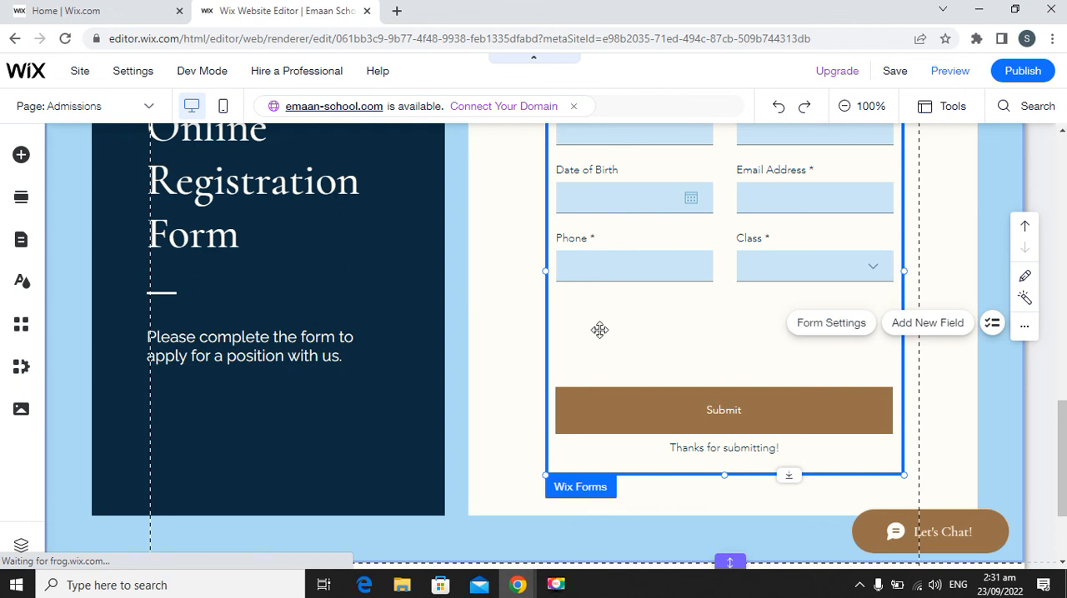
Add an Address contact field to the registration form.
scroll(599, 330, up, 2)
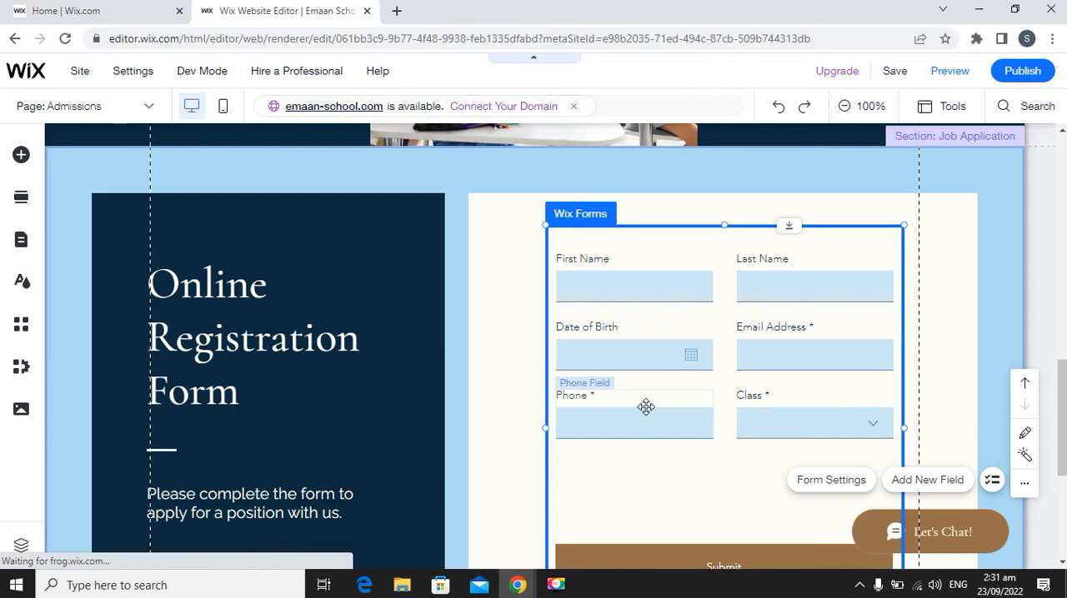
scroll(725, 416, down, 1)
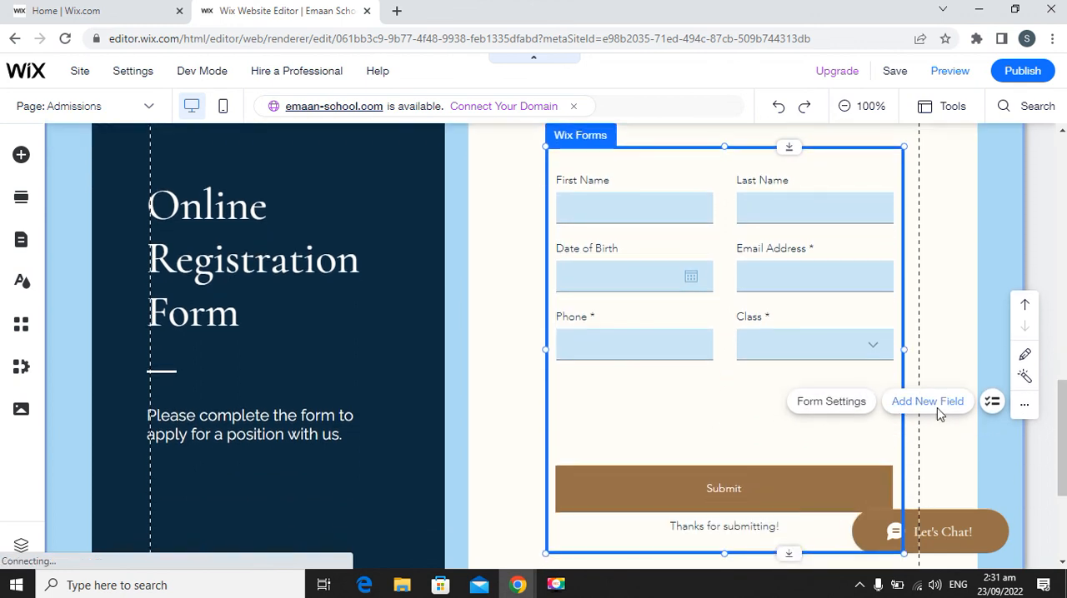
click(939, 410)
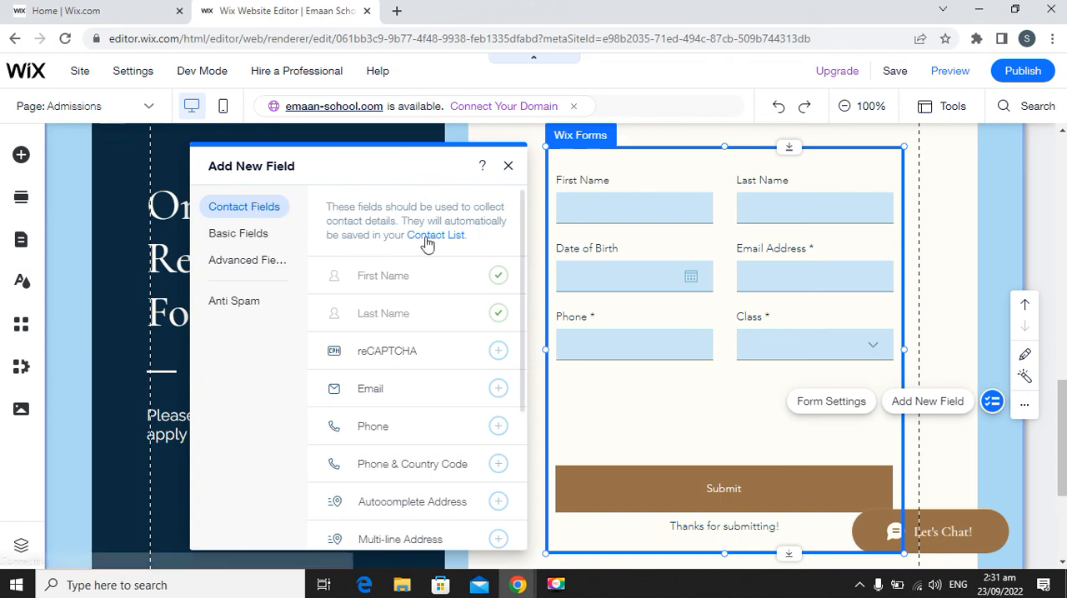
scroll(474, 310, down, 4)
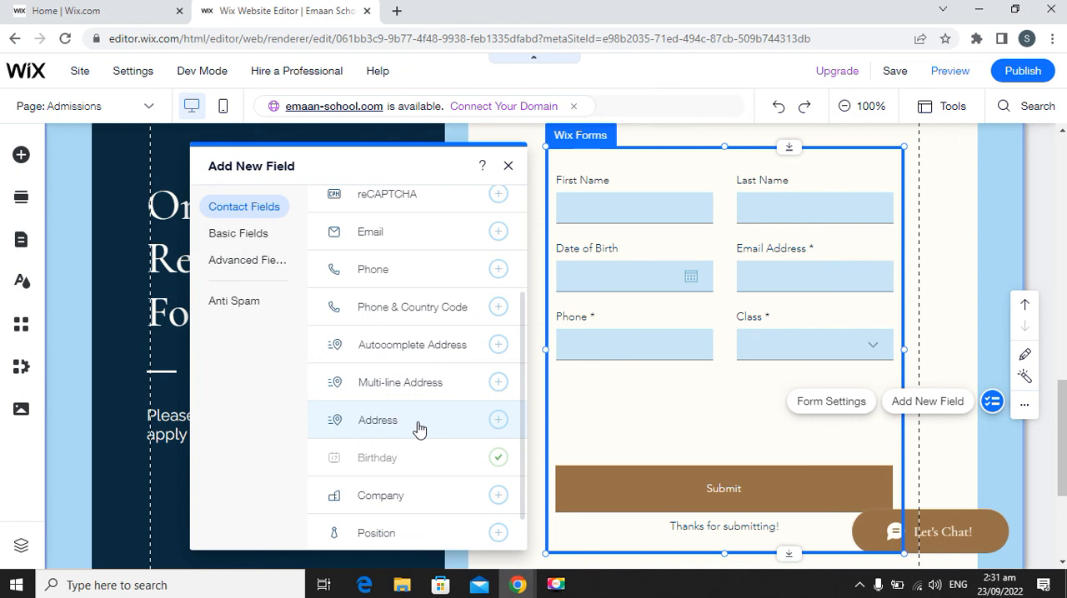
click(498, 421)
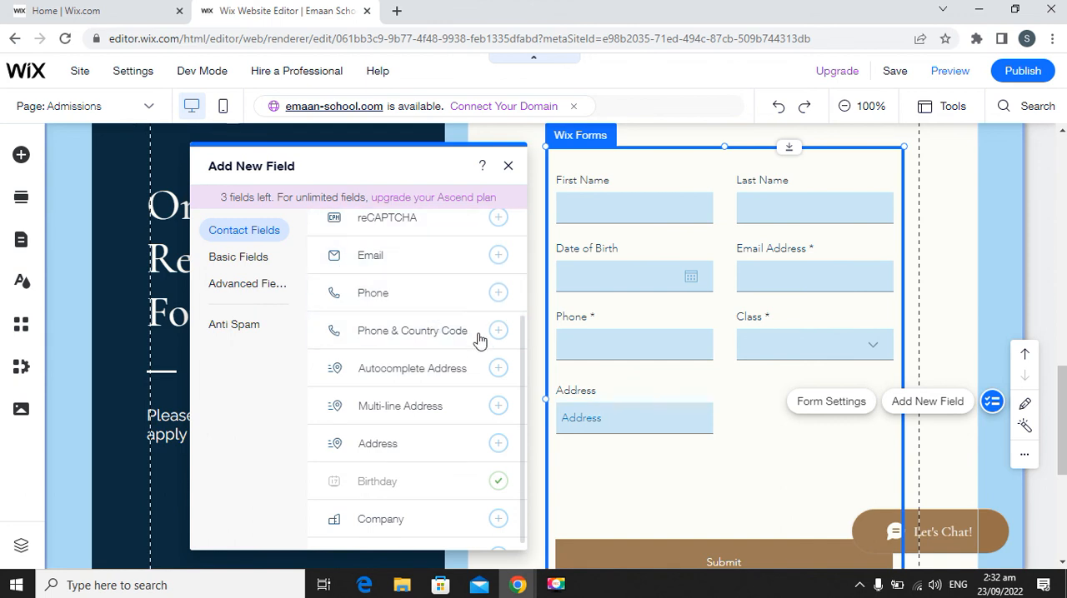
Browse the contact and basic fields, try to add an advanced File Upload field, and close the field list.
scroll(482, 359, down, 1)
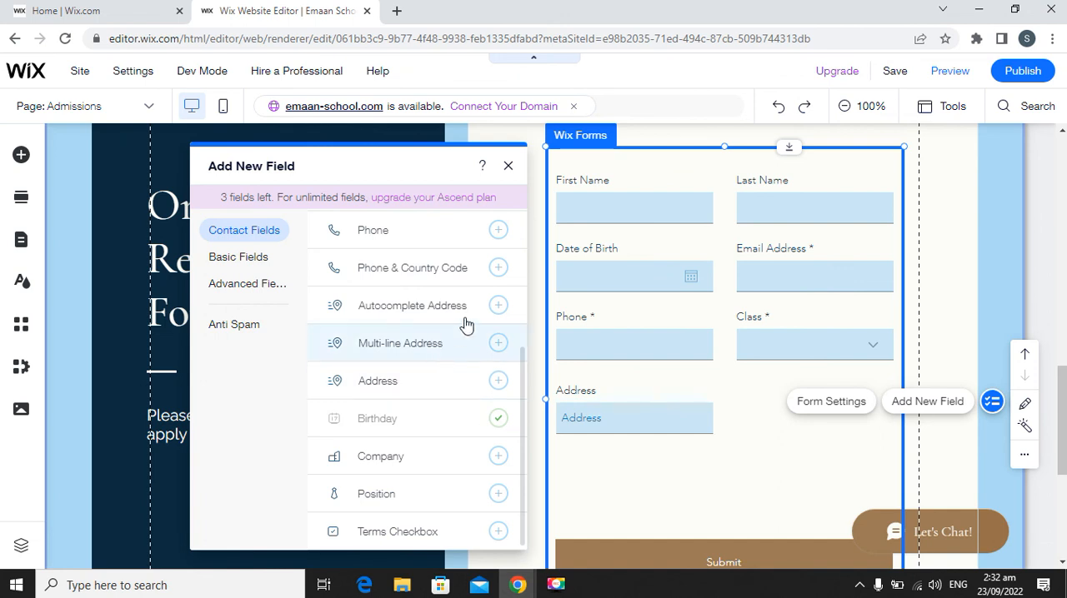
click(243, 264)
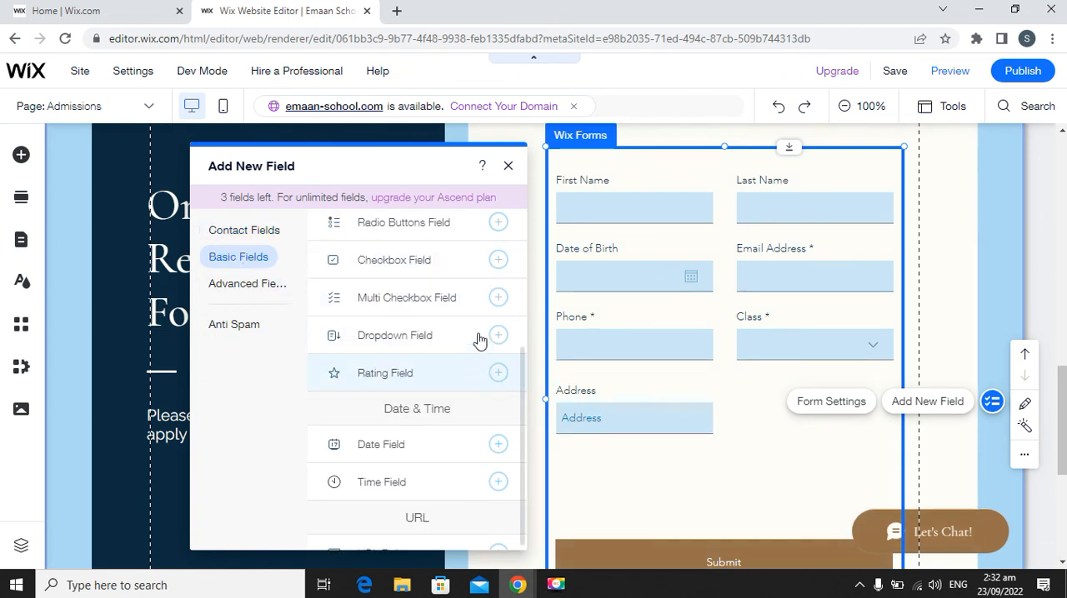
scroll(479, 334, up, 1)
scroll(490, 300, up, 3)
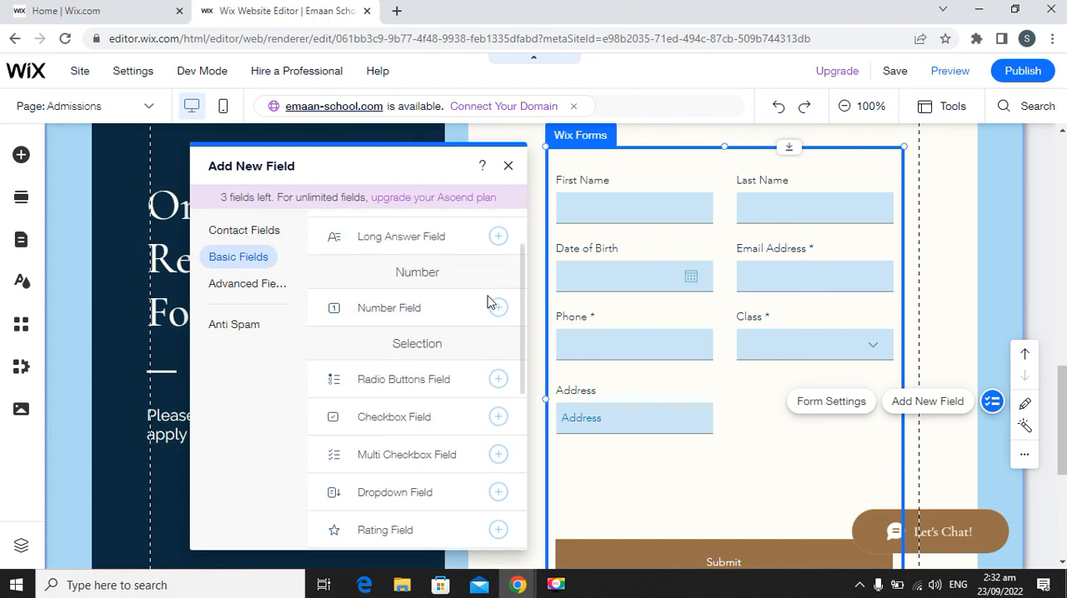
scroll(491, 360, down, 2)
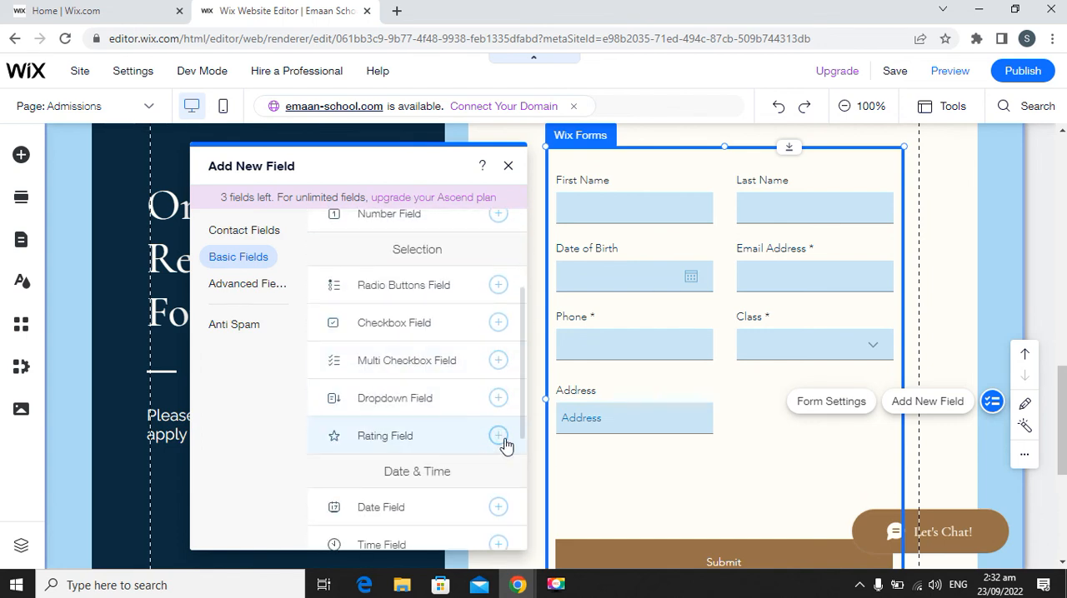
click(237, 288)
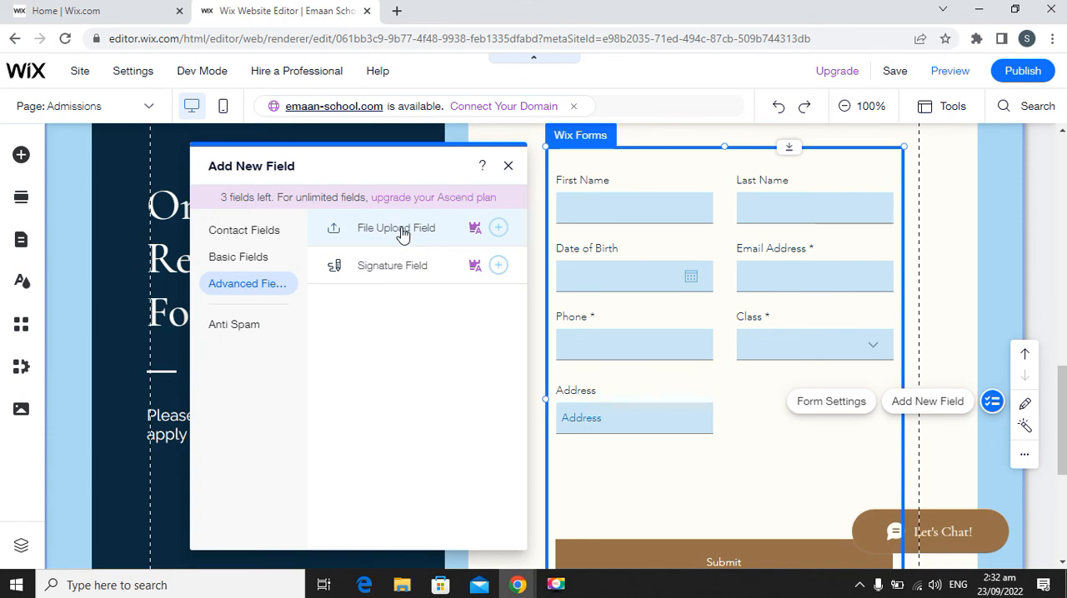
click(498, 230)
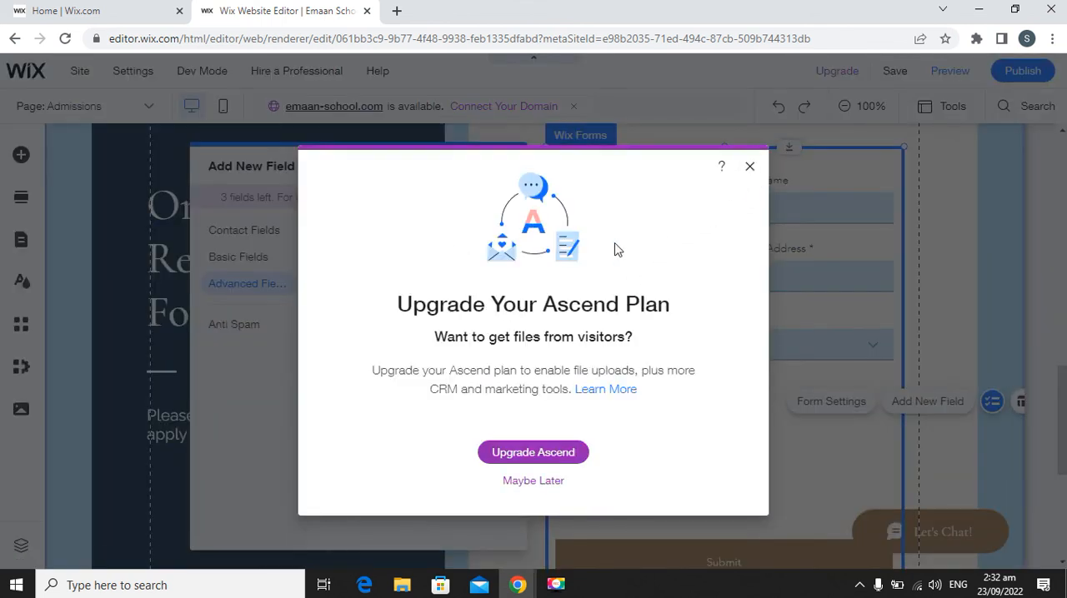
click(751, 169)
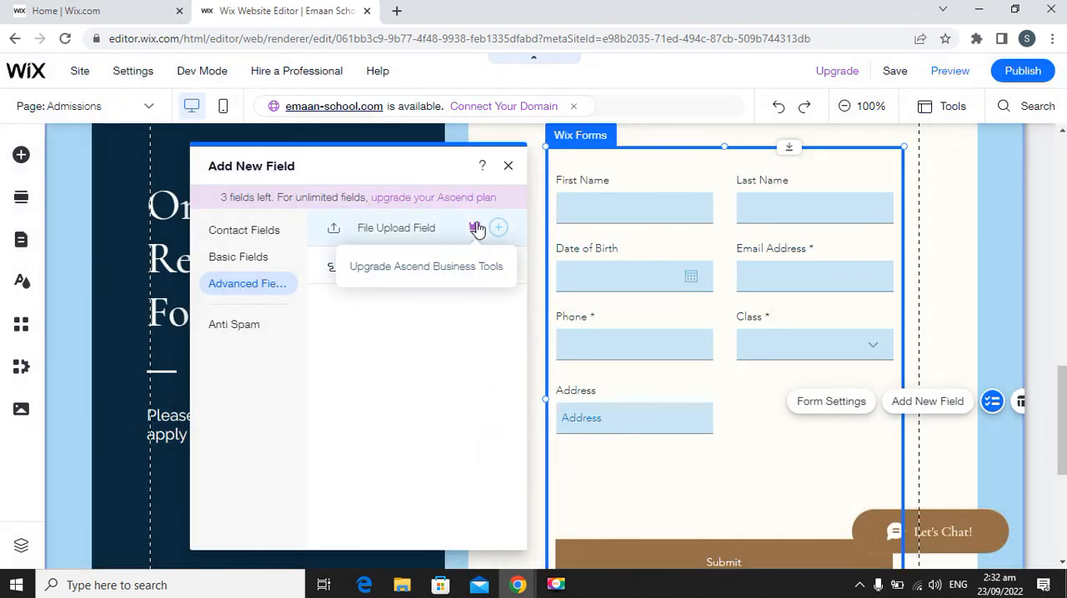
click(509, 167)
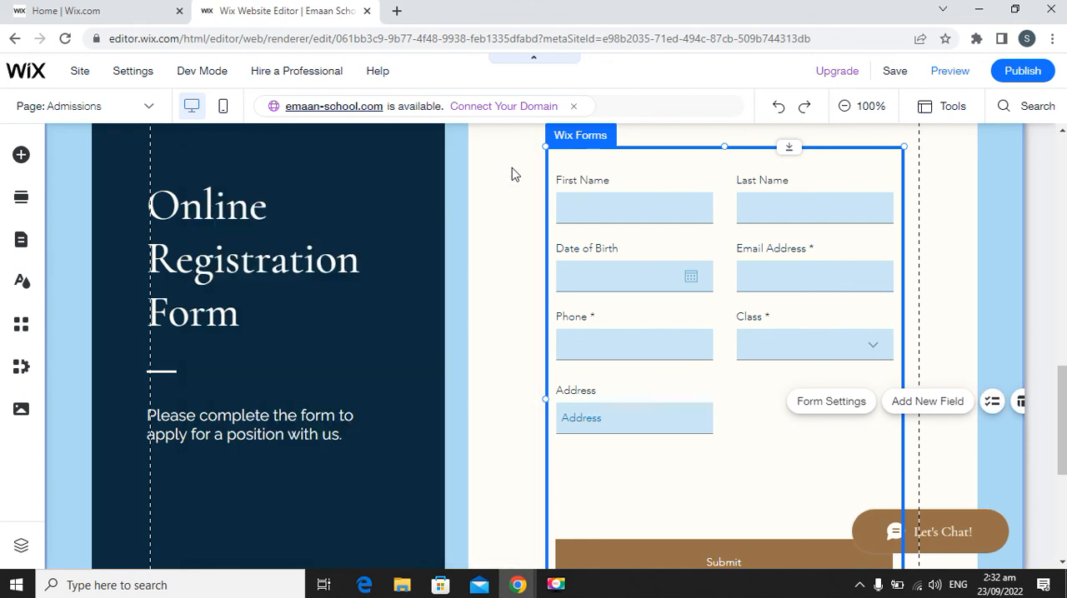
Open the registration form's Submit button settings and review its button text and after-submit actions.
click(711, 555)
scroll(704, 517, down, 2)
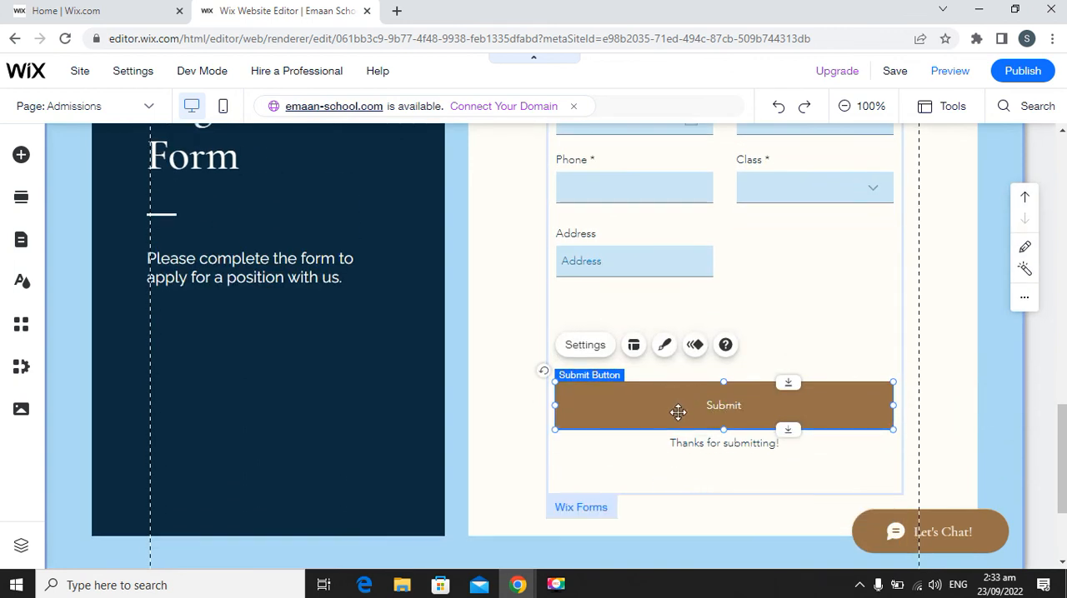
click(583, 350)
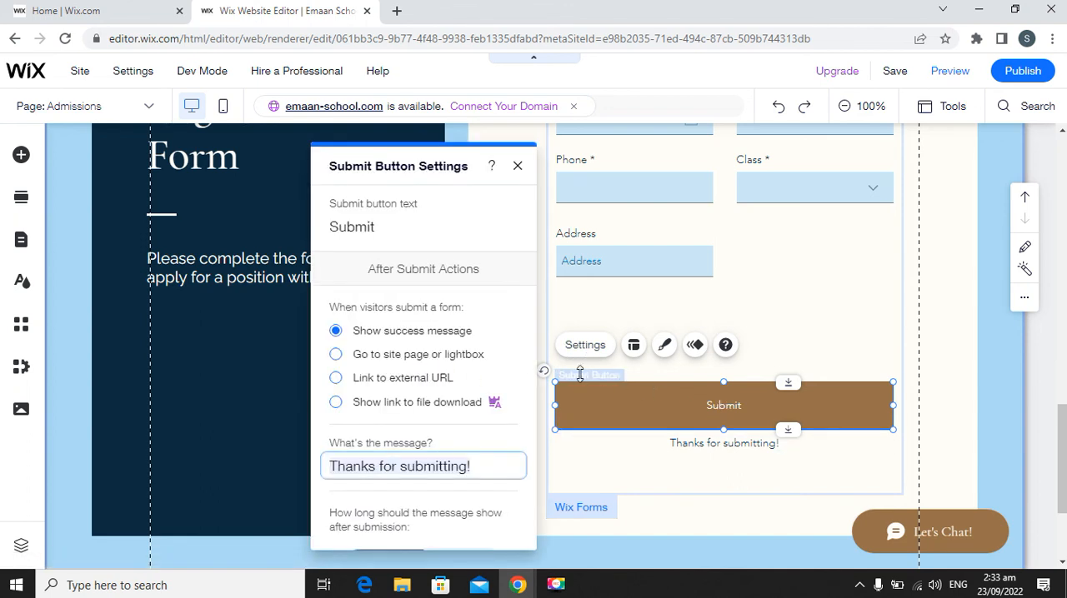
click(375, 229)
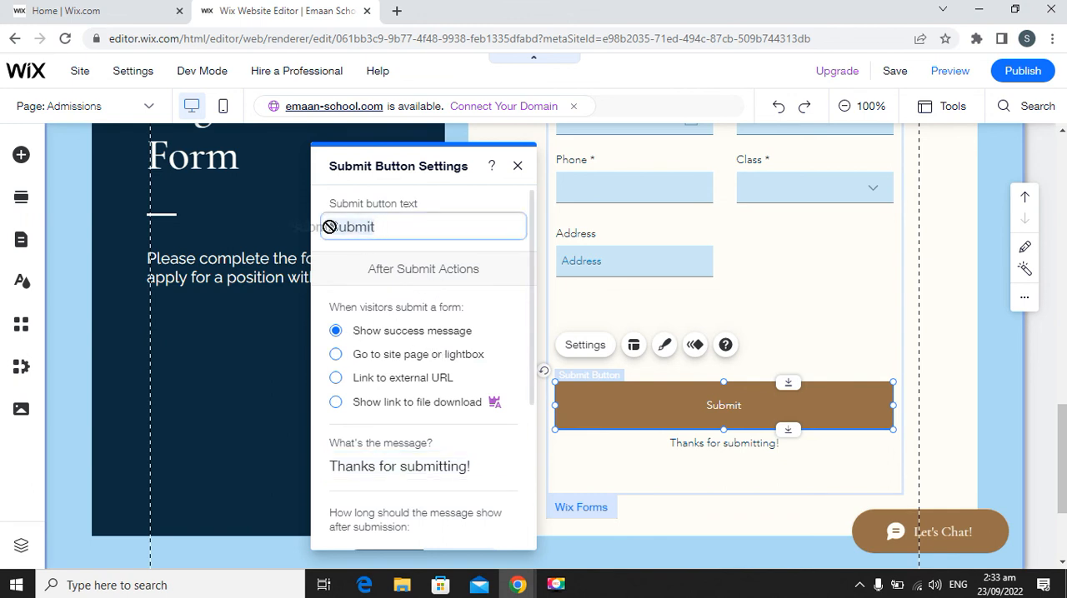
click(395, 228)
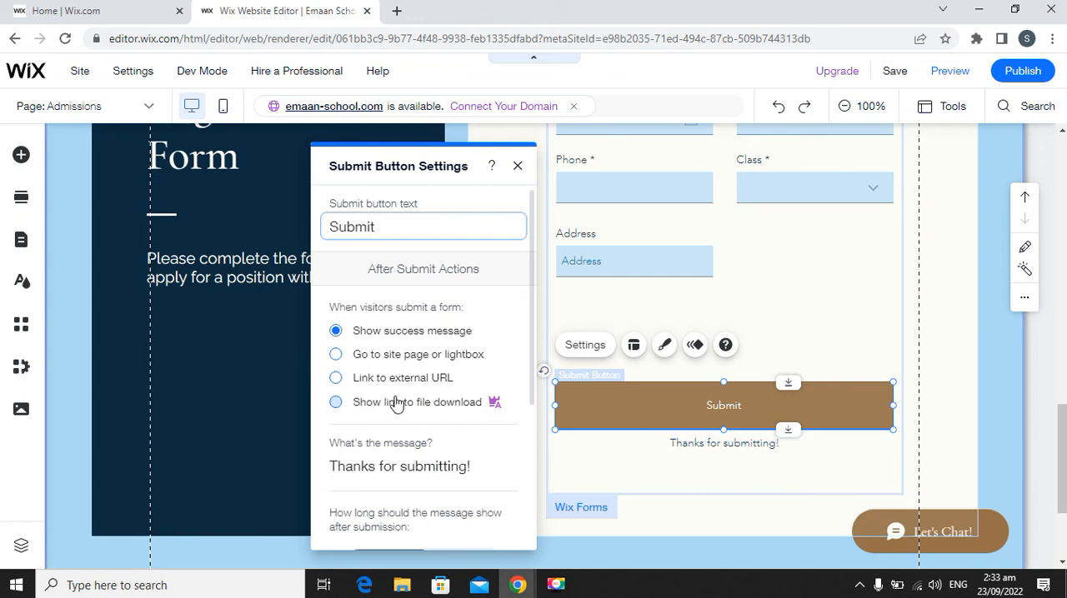
mouse_move(493, 405)
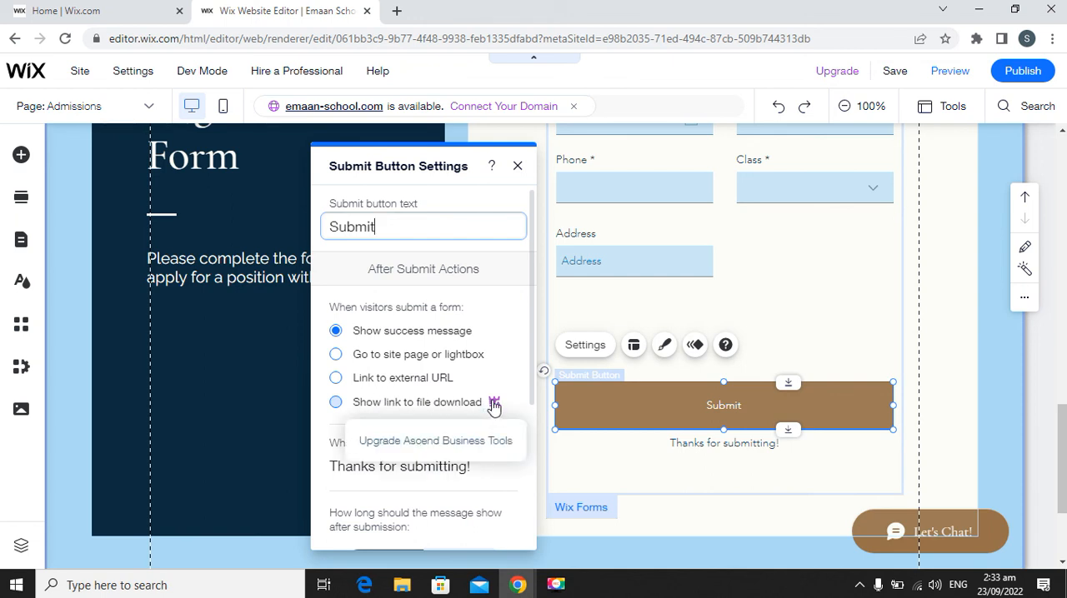
Extend the form's success message to read "Thanks for submitting! Our team will contact you soon in this regard.".
scroll(419, 511, down, 2)
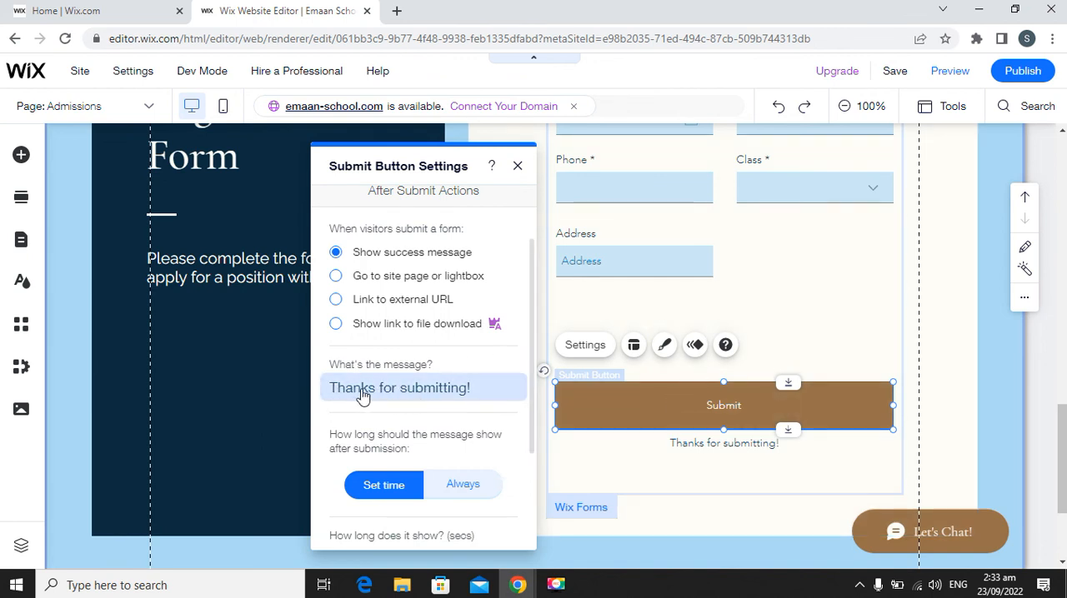
click(476, 390)
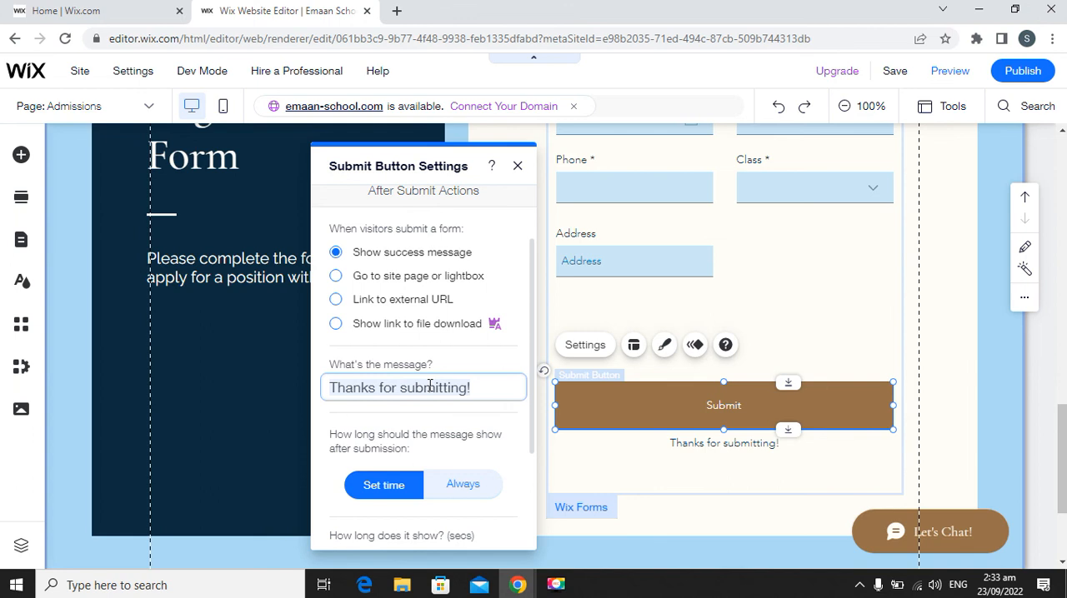
click(476, 387)
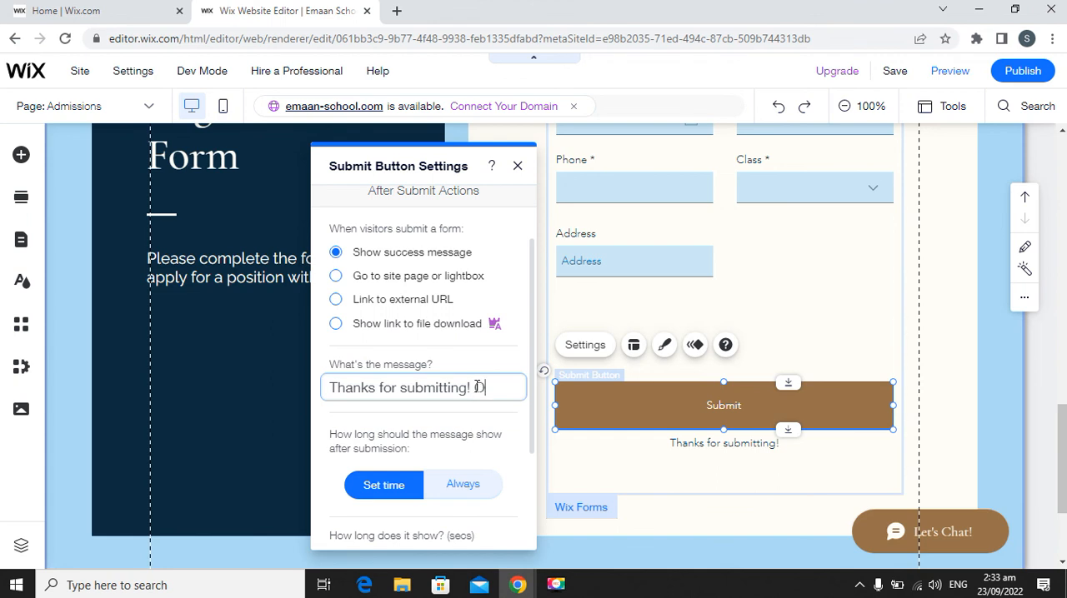
text(Our team )
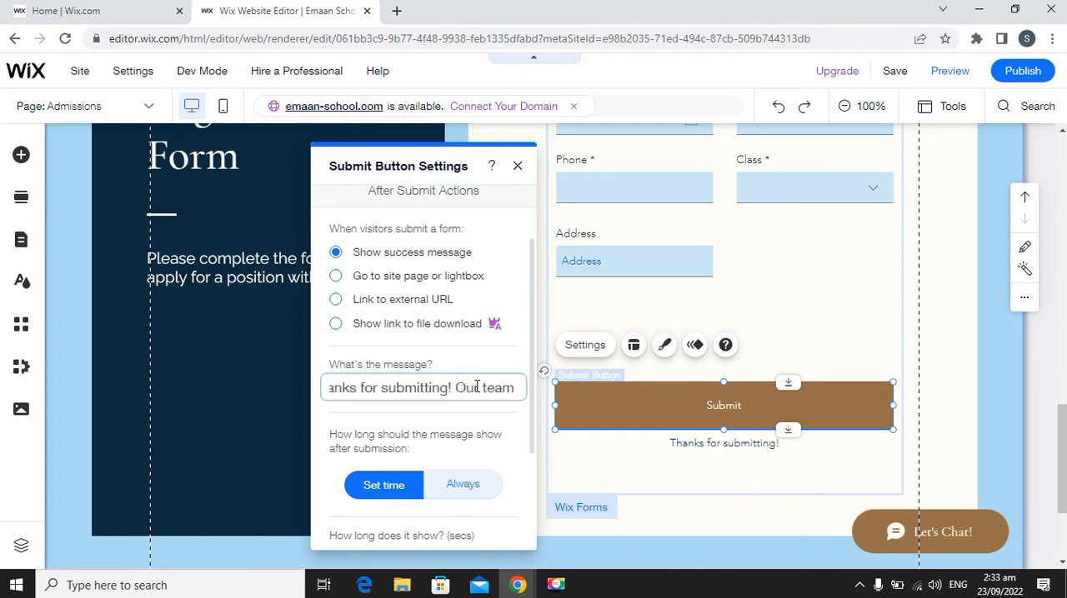
text(will contact )
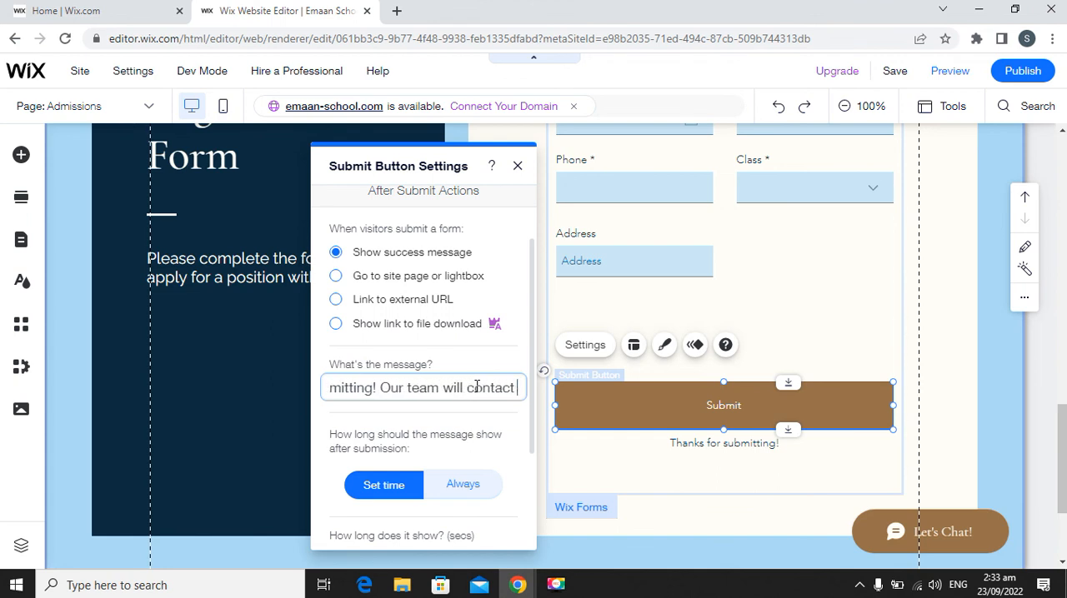
text(you soon)
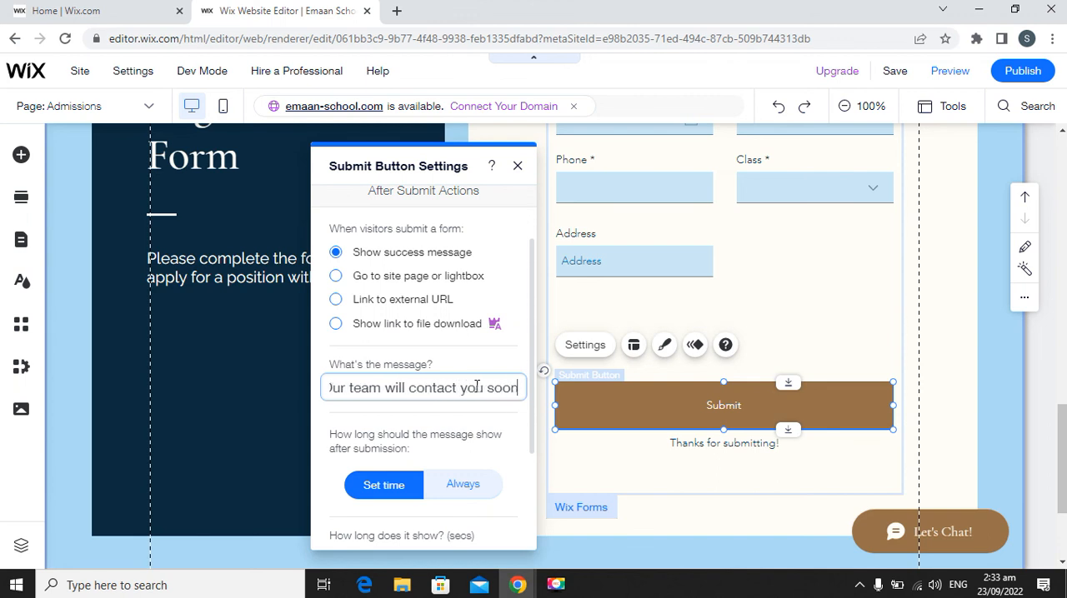
text( in this )
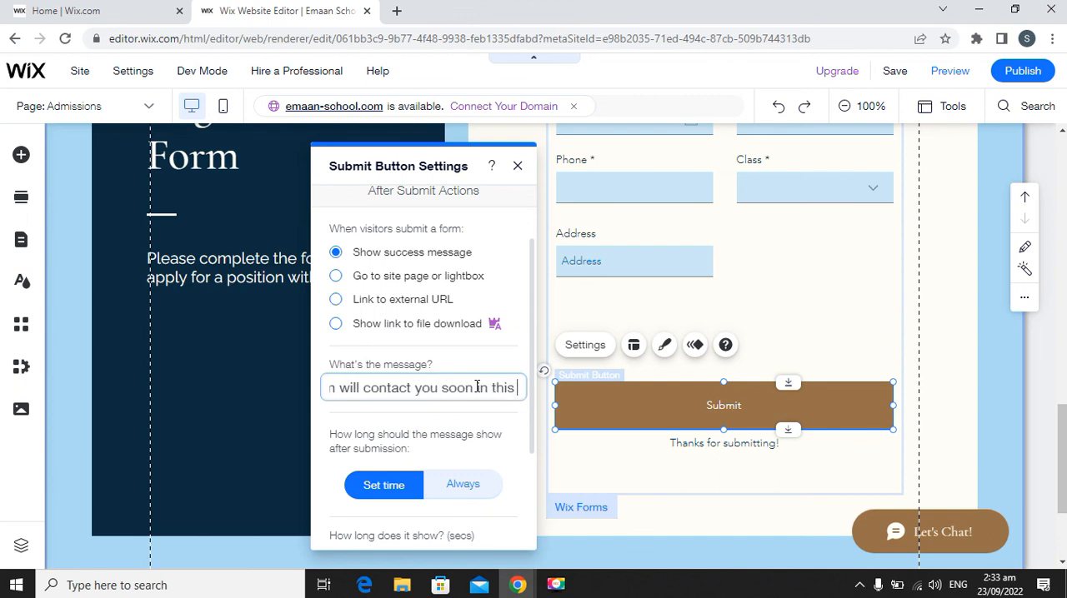
text(reagrd.)
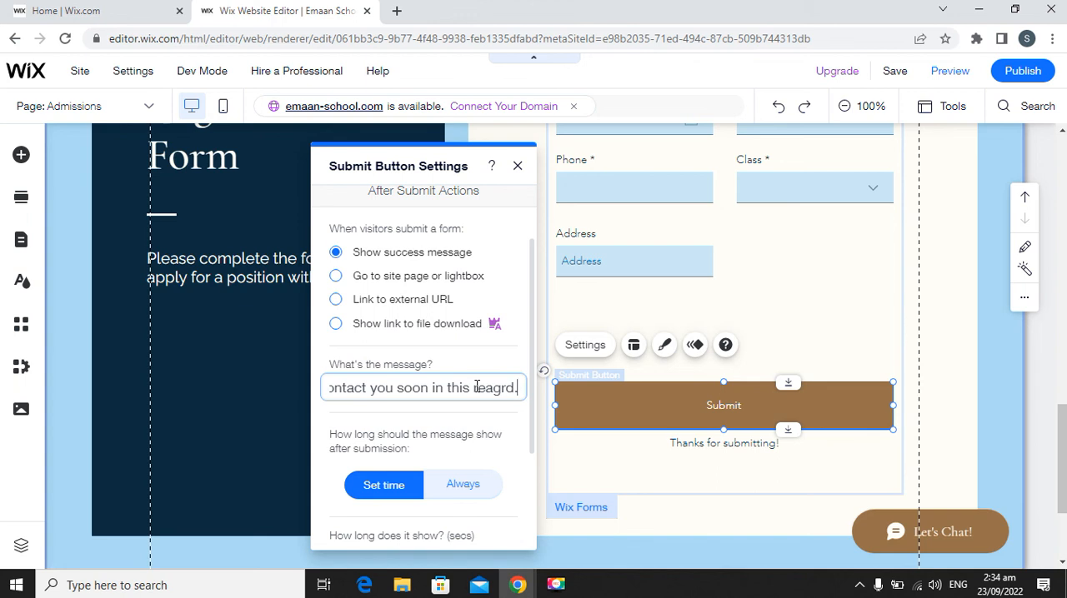
key(BackSpace)
key(BackSpace)
key(BackSpace)
key(BackSpace)
key(BackSpace)
text(gard.)
Set the success message to show Always after submission.
scroll(458, 442, down, 1)
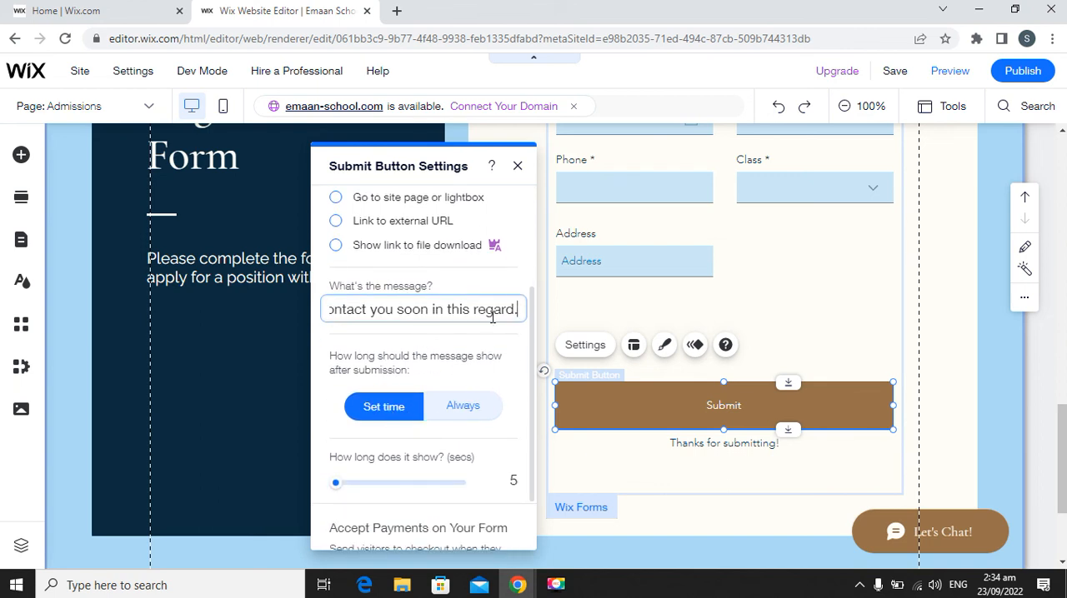
click(384, 412)
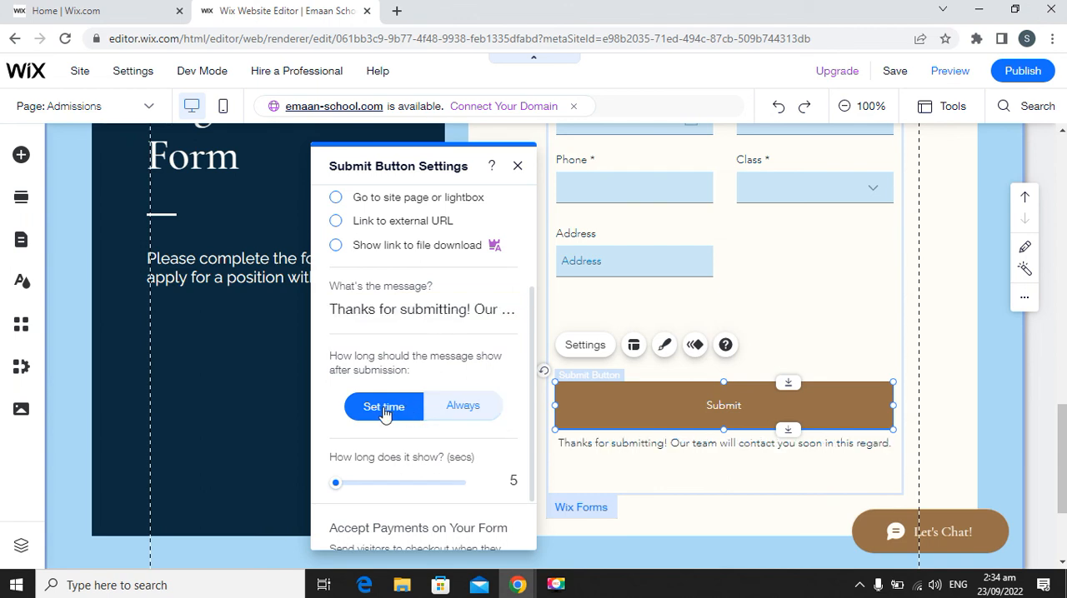
click(463, 417)
Check the payment form setup options for the registration form and close the form settings.
scroll(463, 474, down, 1)
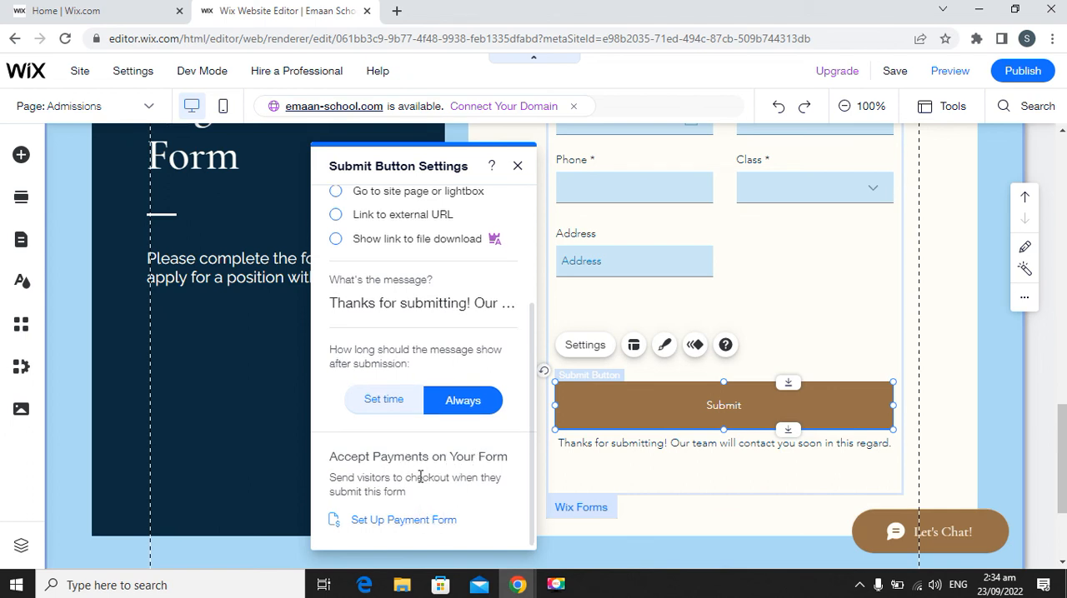
click(392, 523)
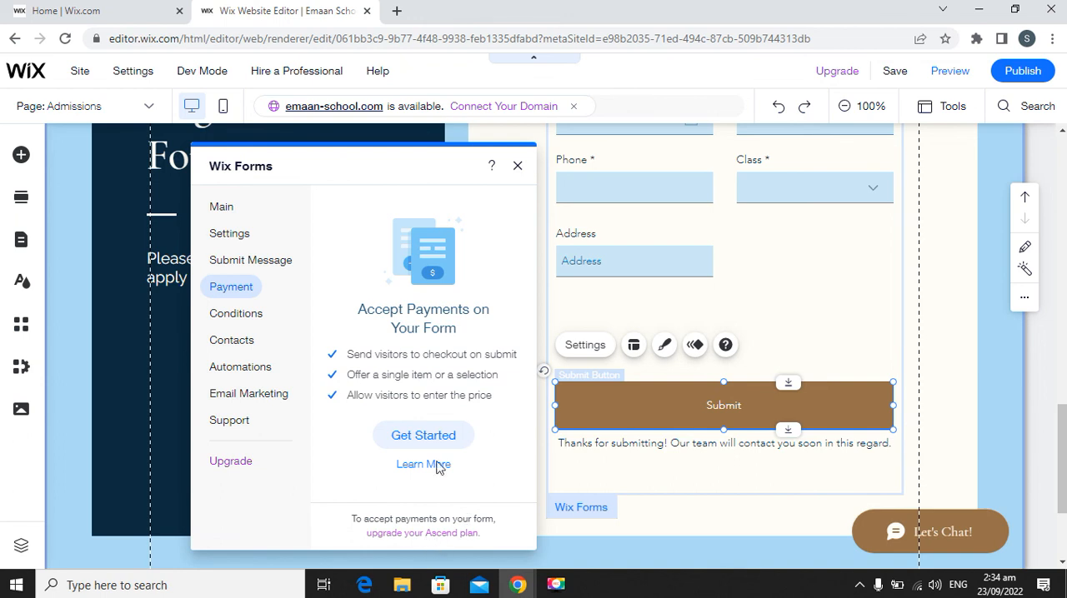
click(517, 171)
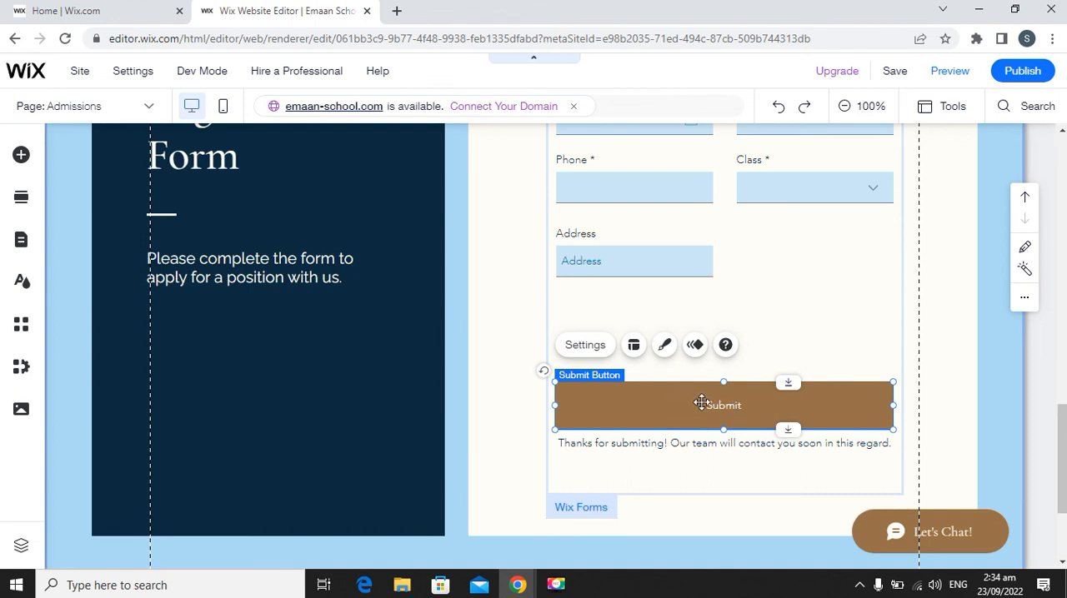
Publish the site and open the live version to check its home page.
scroll(705, 409, up, 2)
scroll(677, 442, down, 2)
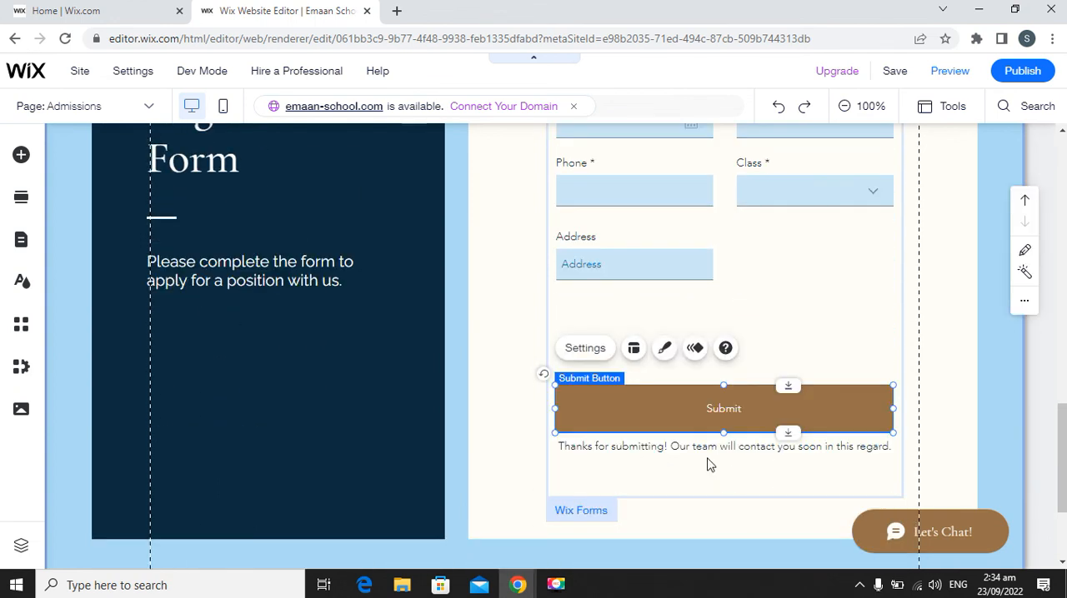
scroll(595, 362, up, 2)
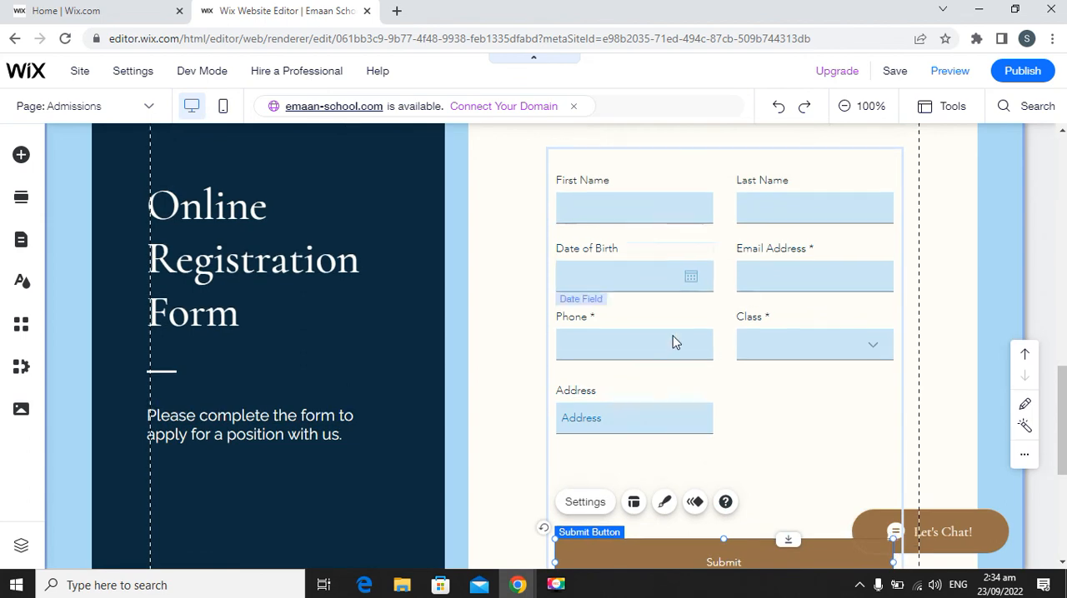
scroll(678, 339, up, 2)
scroll(678, 339, up, 2)
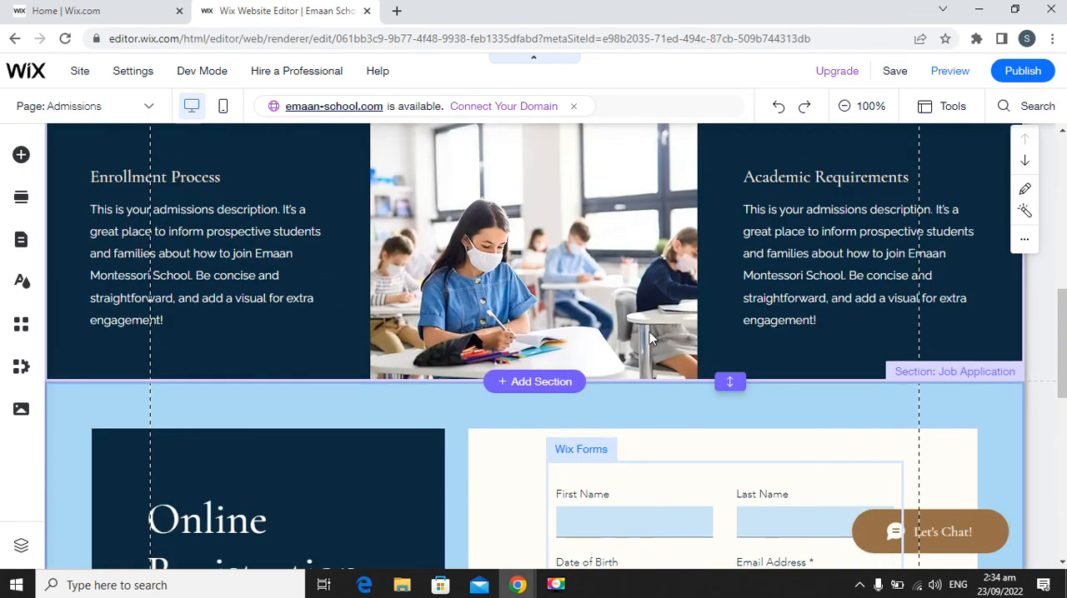
click(1022, 71)
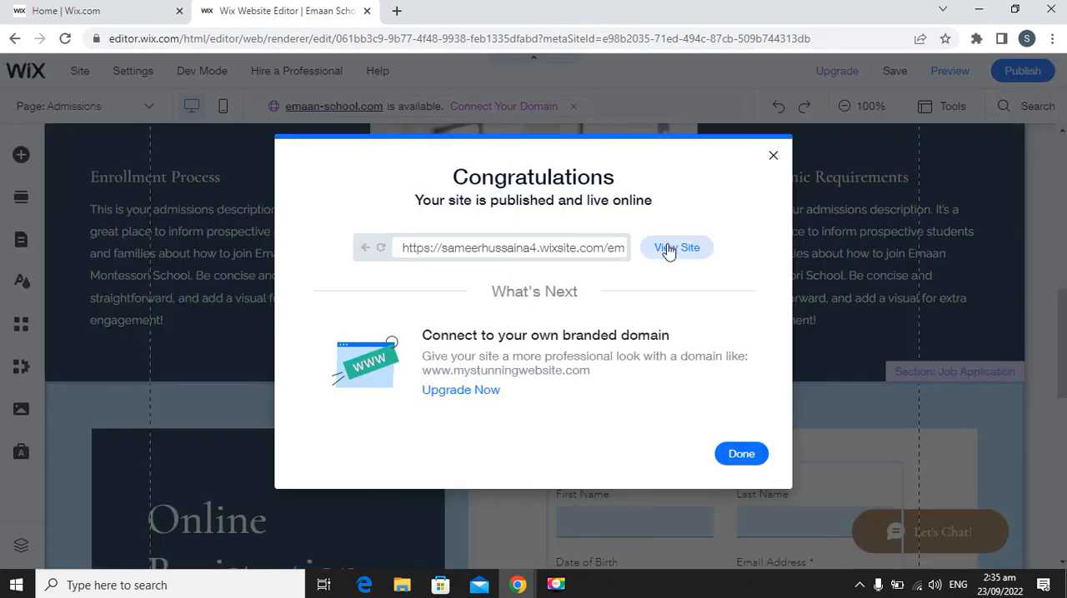
click(668, 248)
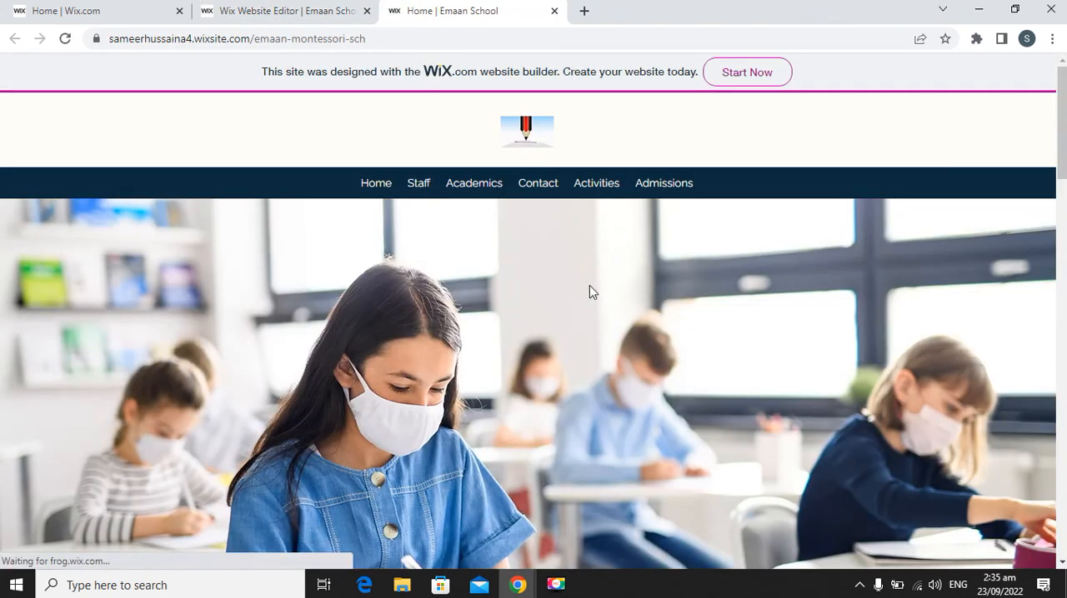
scroll(648, 291, down, 15)
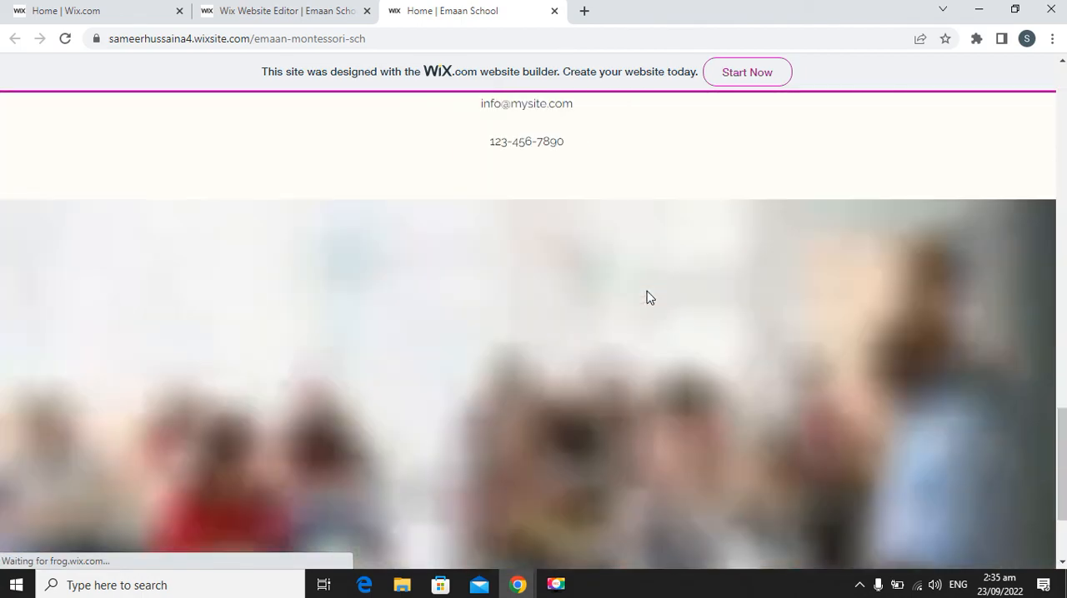
scroll(647, 291, up, 15)
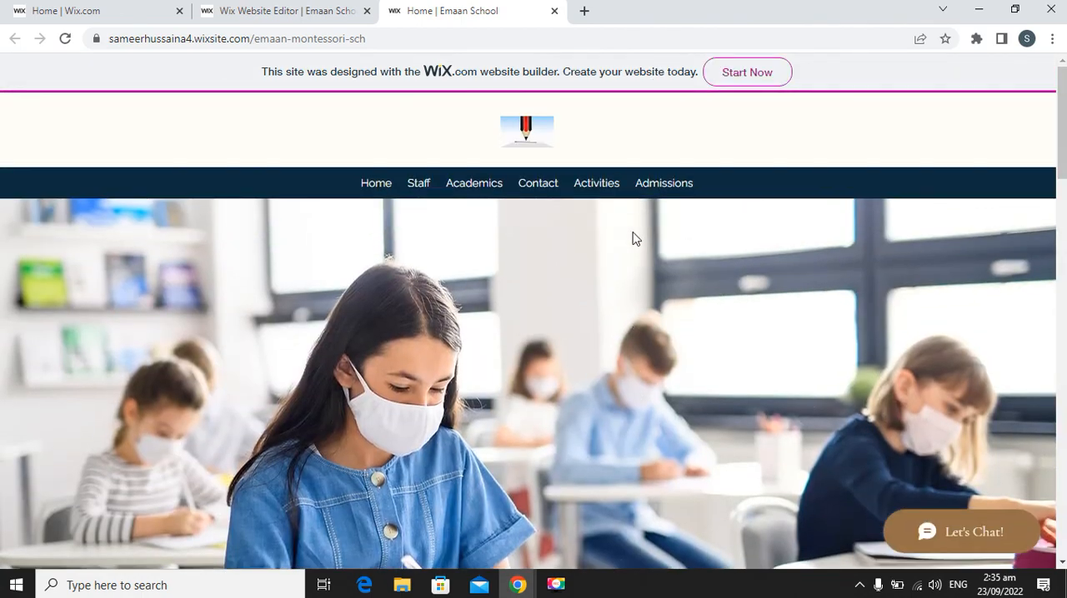
Open the live site's Admissions page and enter the applicant's first and last name in the Online Registration Form.
click(666, 187)
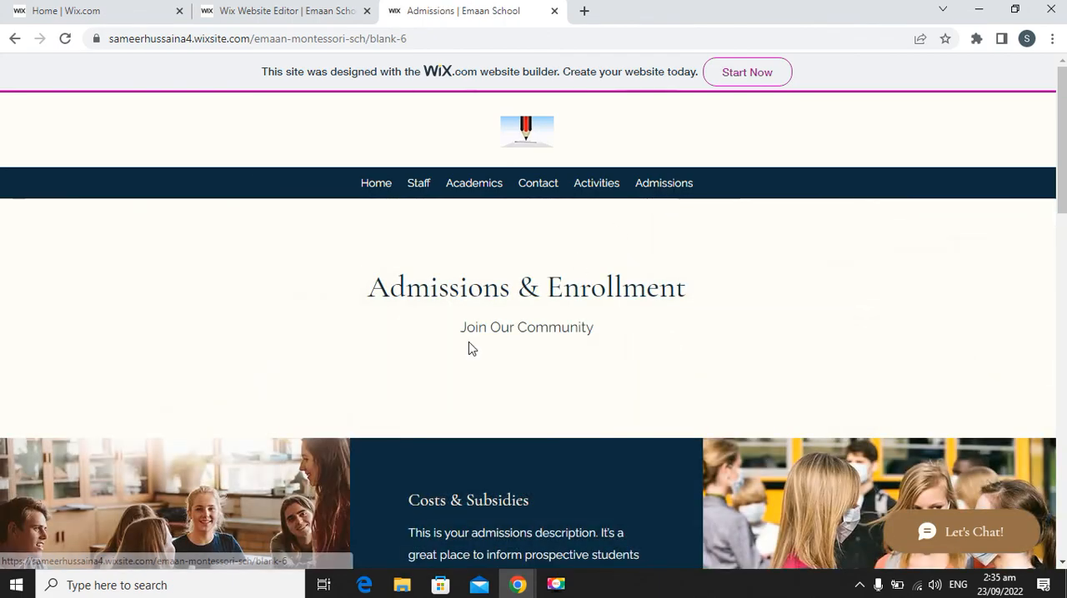
scroll(468, 346, down, 5)
scroll(469, 353, down, 10)
click(622, 170)
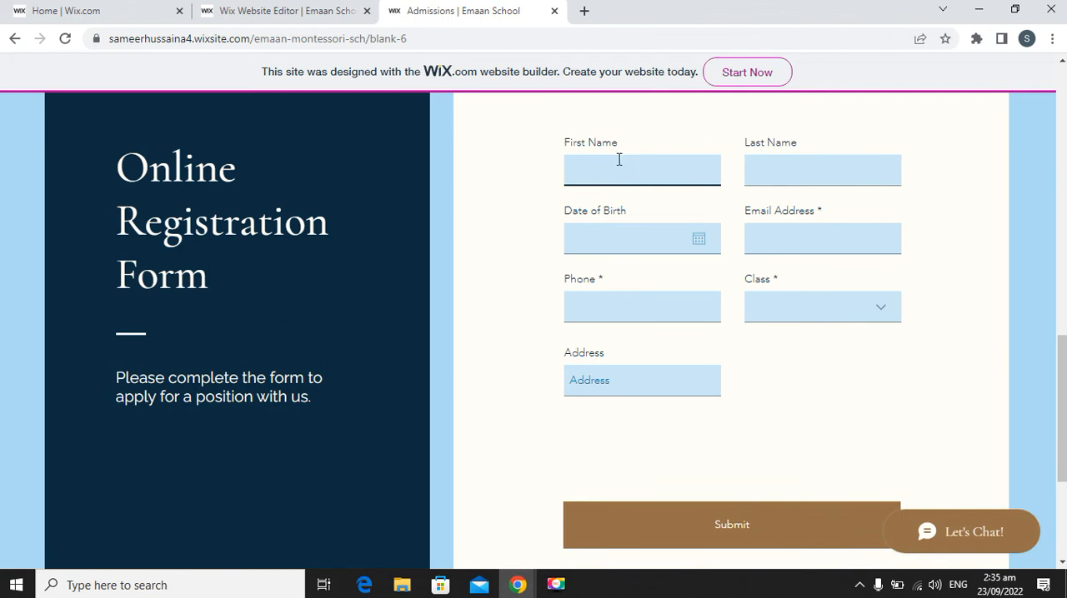
key(Tab)
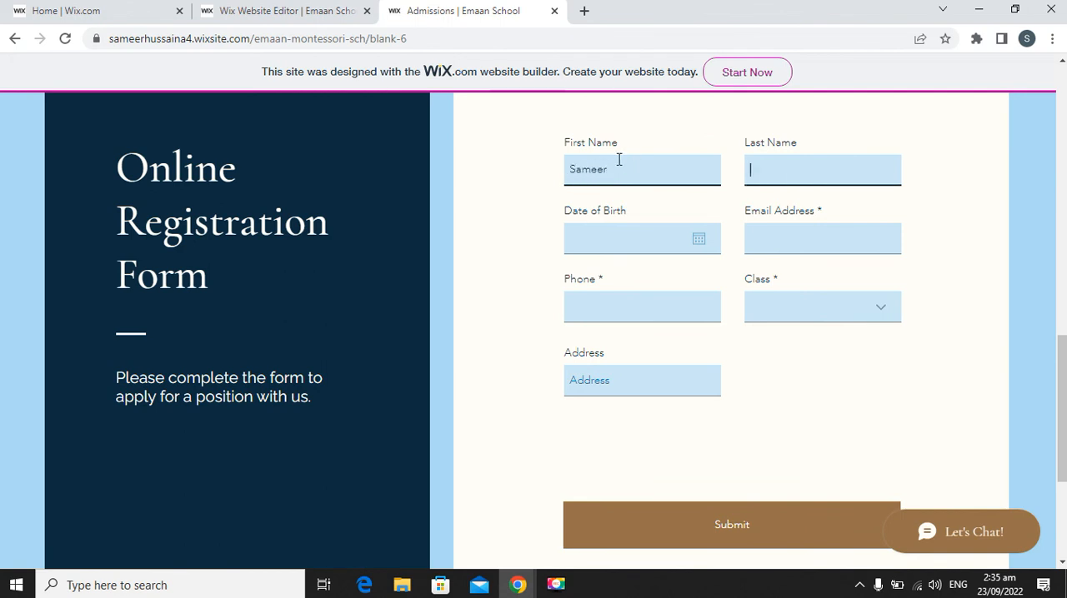
text(Hussain)
key(Tab)
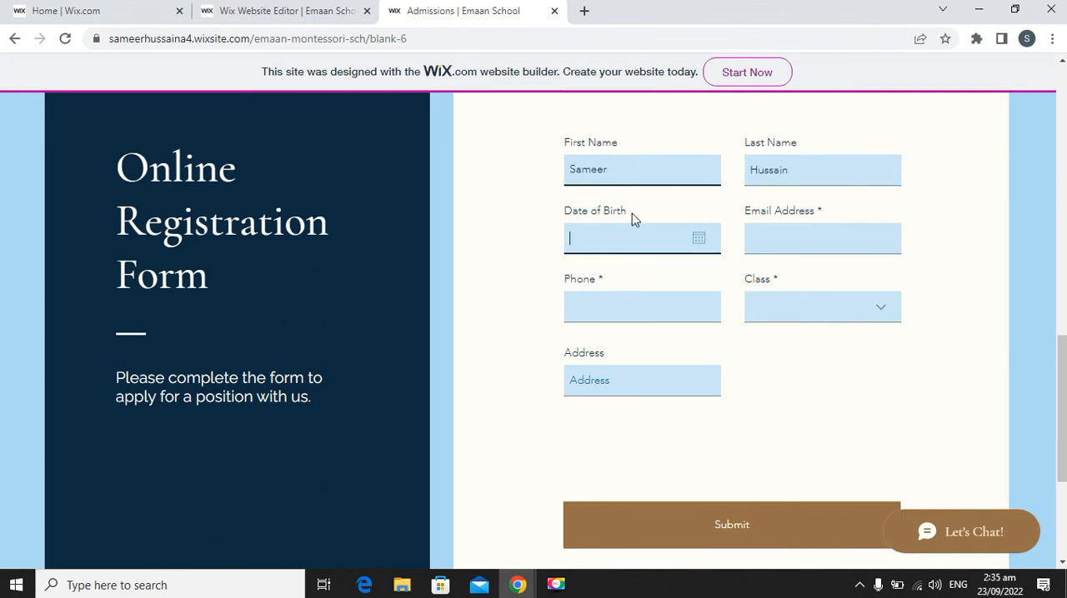
Pick the applicant's date of birth and fill in the email address and phone number.
click(697, 243)
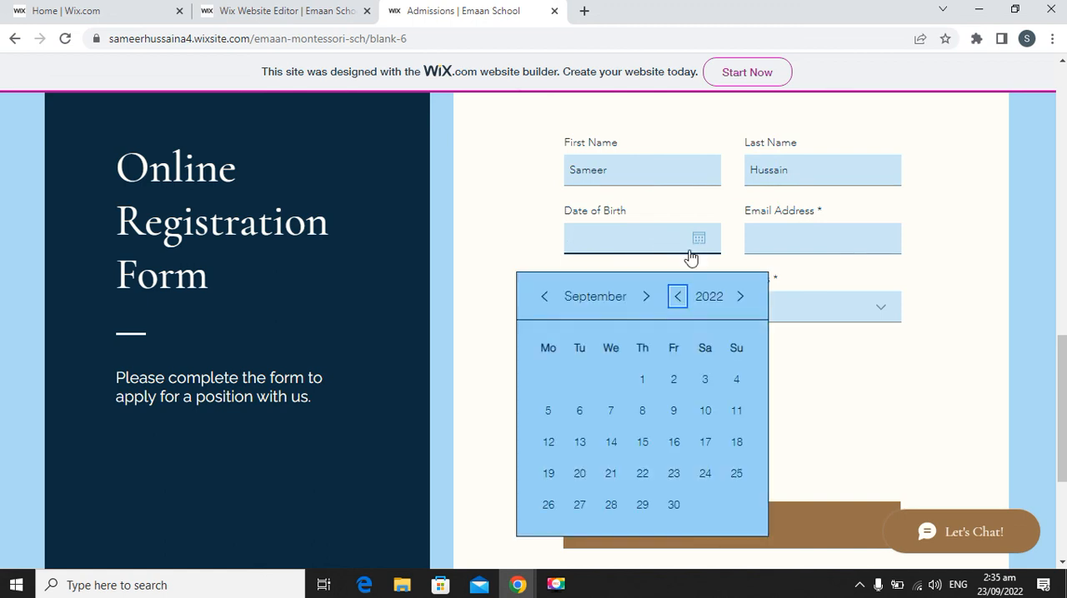
click(641, 381)
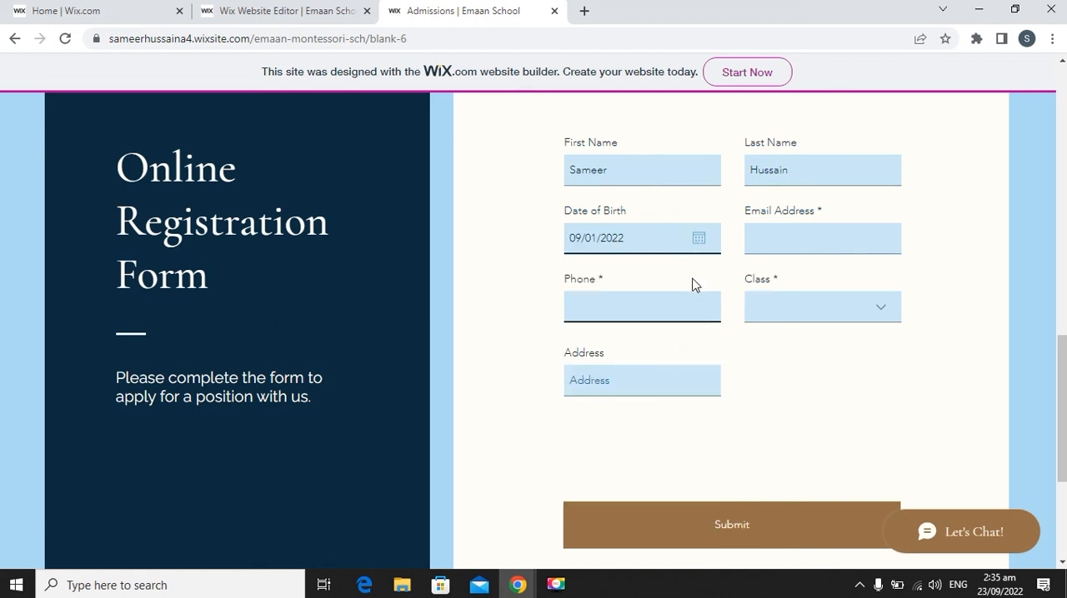
click(815, 244)
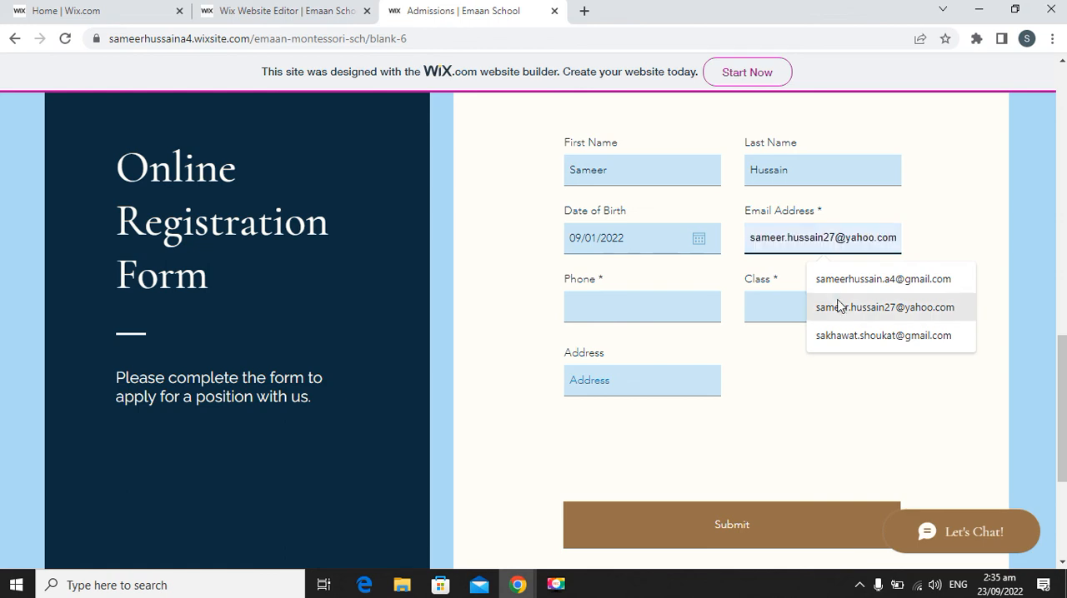
click(857, 278)
click(624, 306)
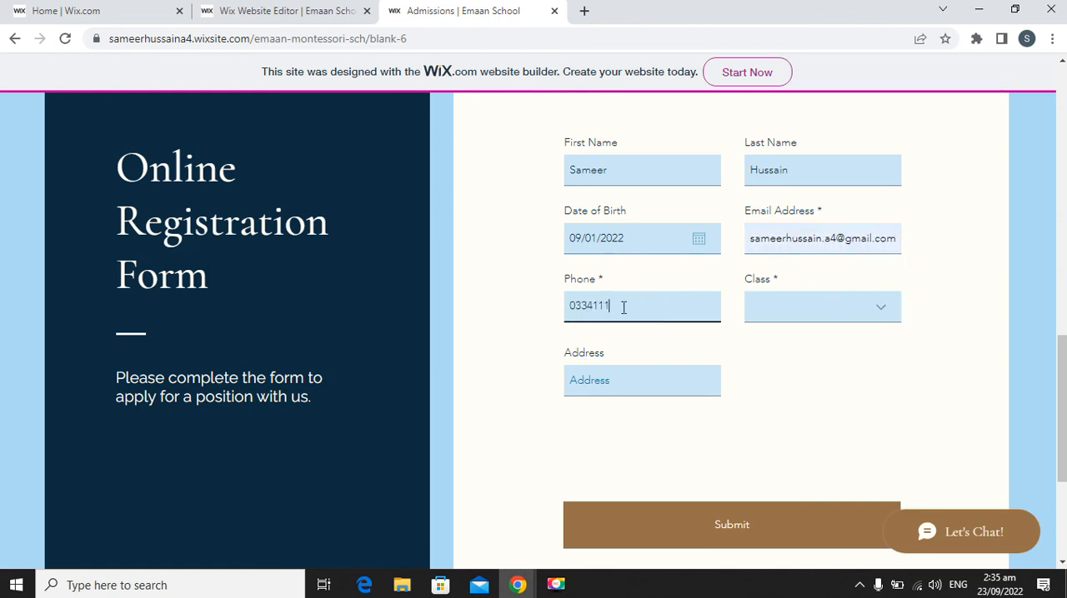
Choose Juniour as the class and enter the applicant's address.
click(875, 306)
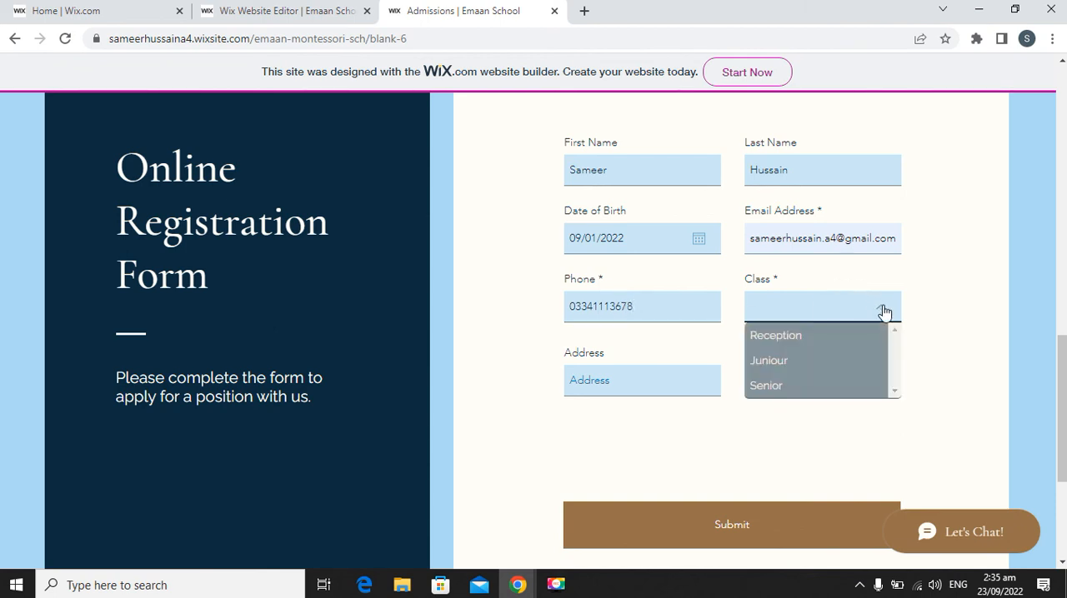
click(803, 365)
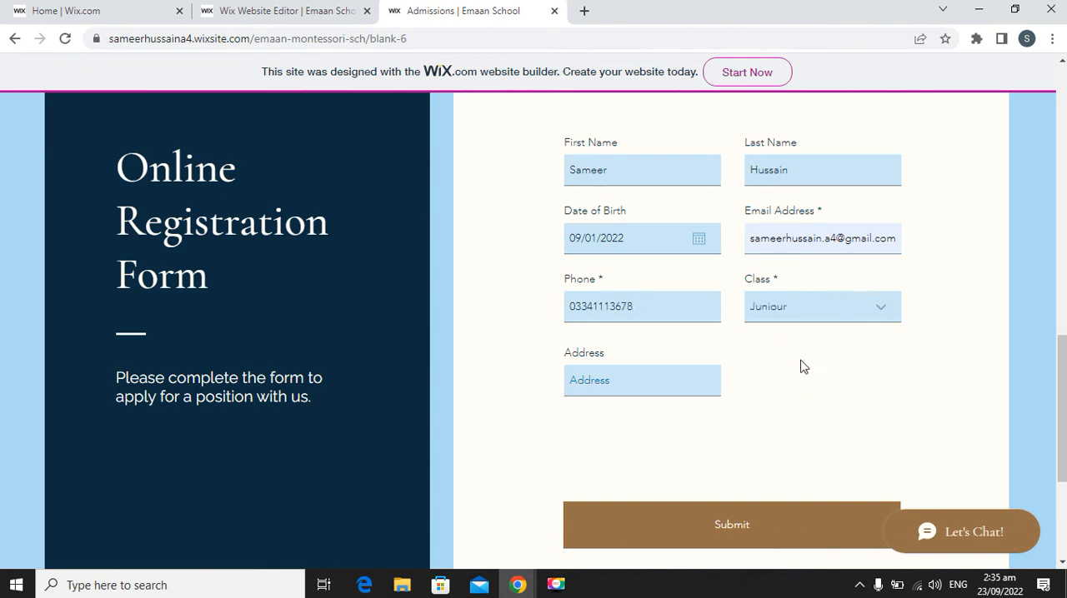
click(647, 390)
text(123, Block-2)
Submit the registration form, pass the human verification by selecting all boat images, and check the message below the form.
click(746, 526)
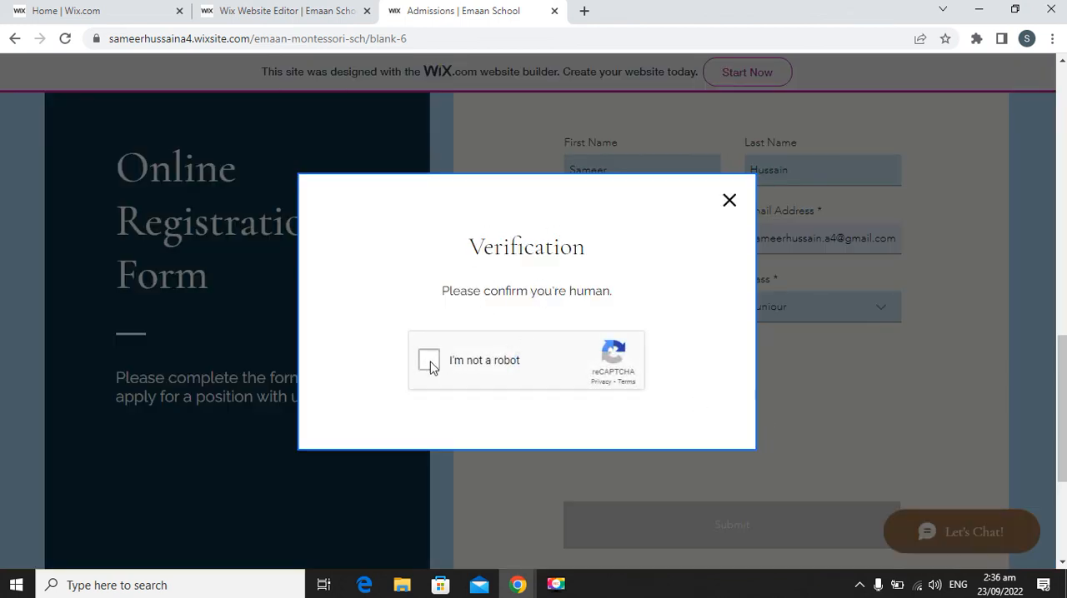
click(431, 362)
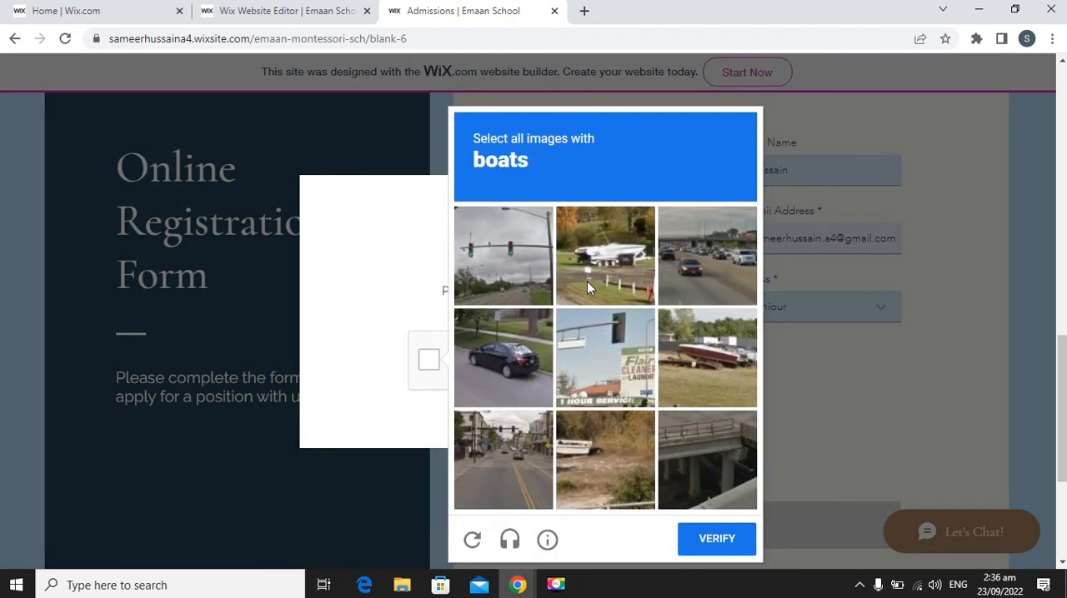
click(707, 359)
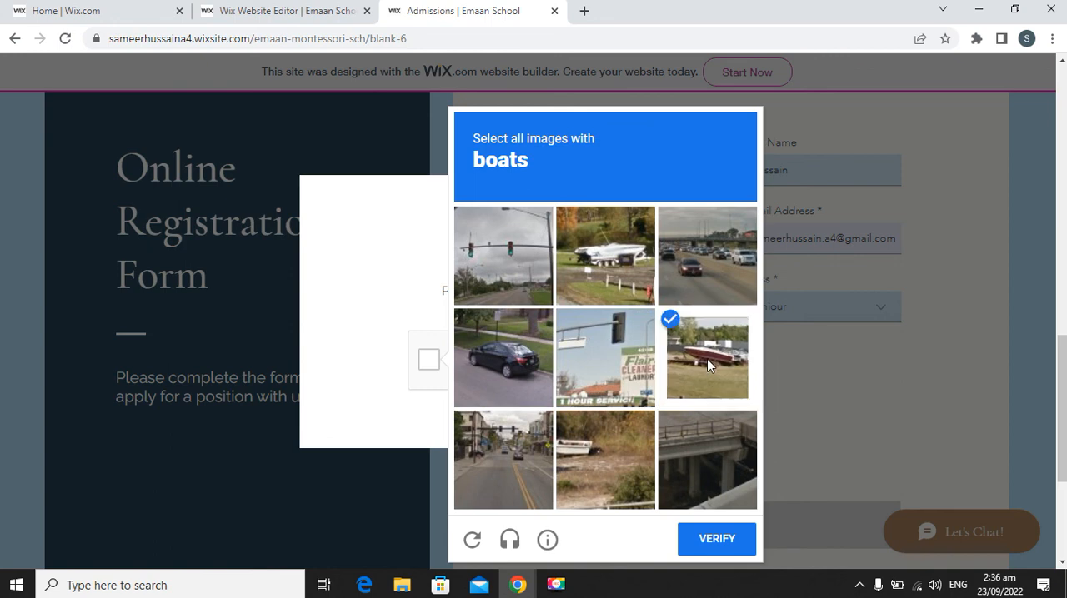
click(611, 464)
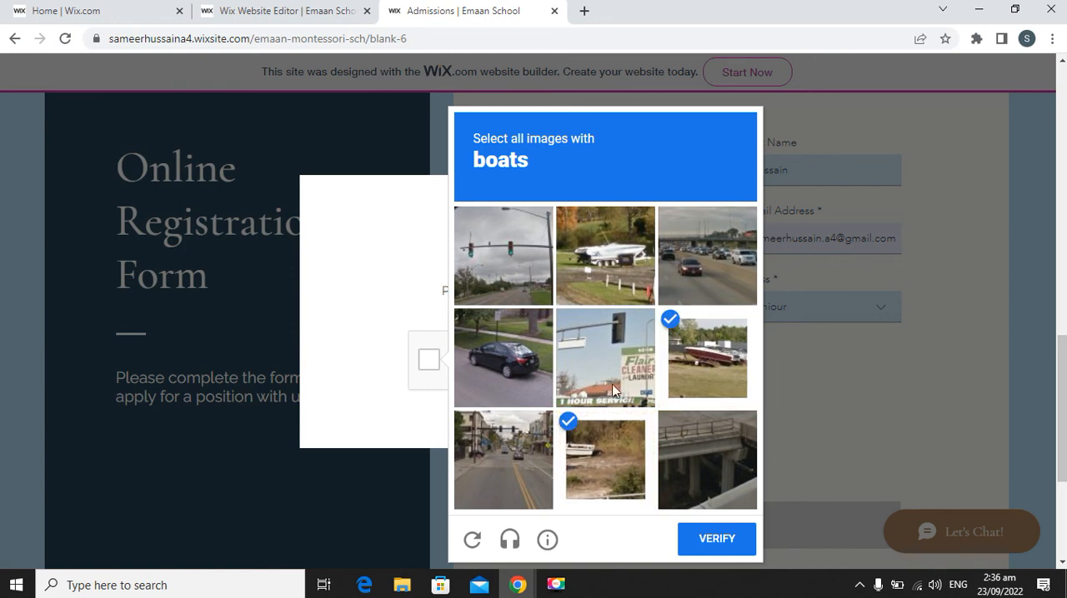
click(612, 267)
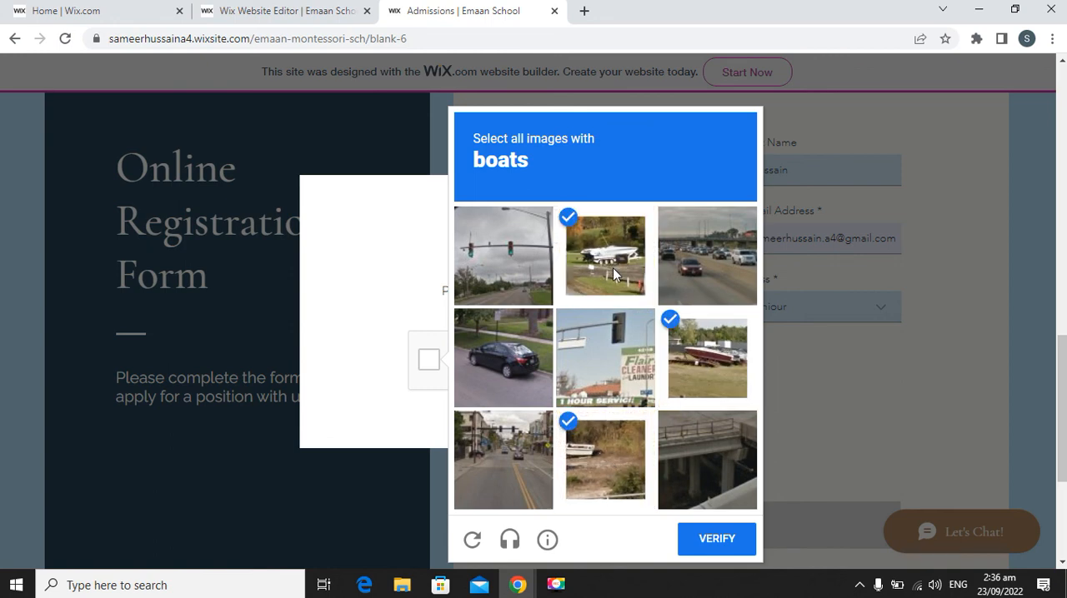
click(718, 542)
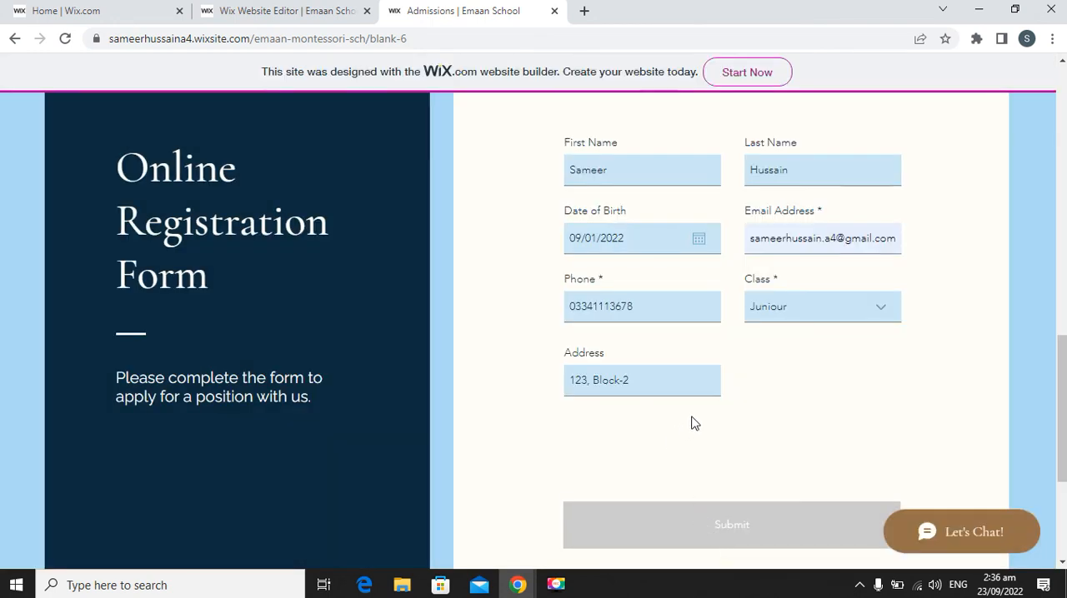
scroll(758, 409, down, 1)
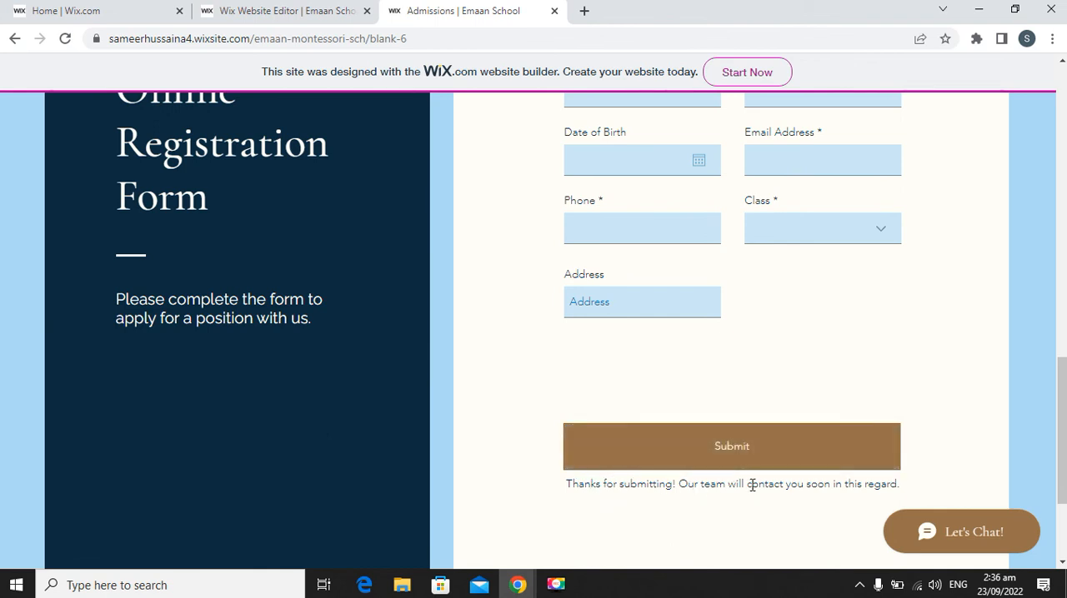
scroll(798, 443, up, 5)
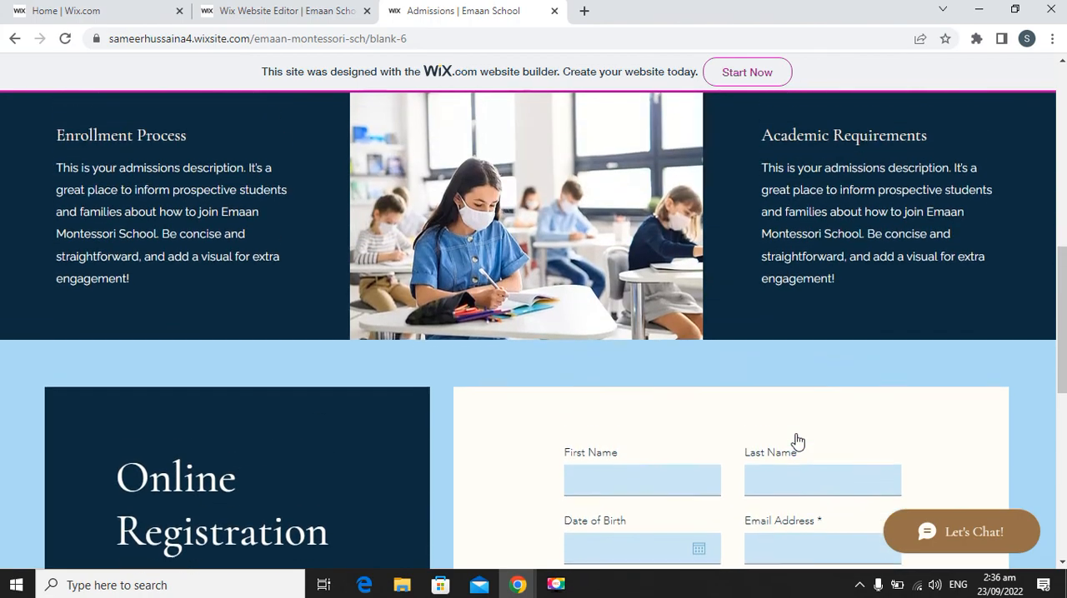
scroll(796, 440, up, 6)
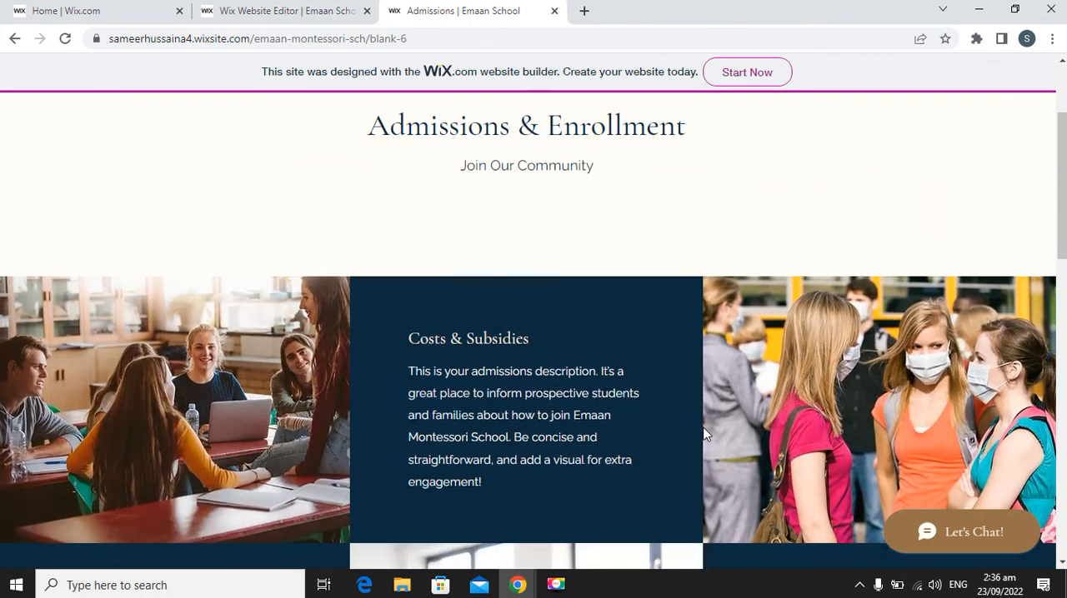
scroll(704, 428, down, 3)
scroll(704, 434, down, 3)
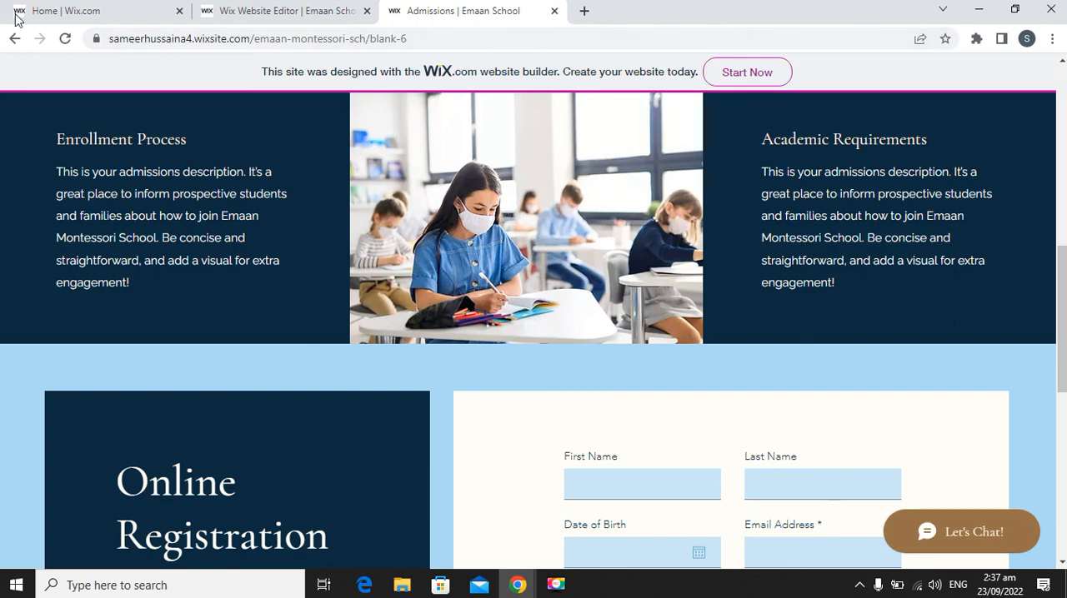
Switch to the Wix dashboard and open the new Contact 3 message from the site's inbox.
mouse_move(54, 15)
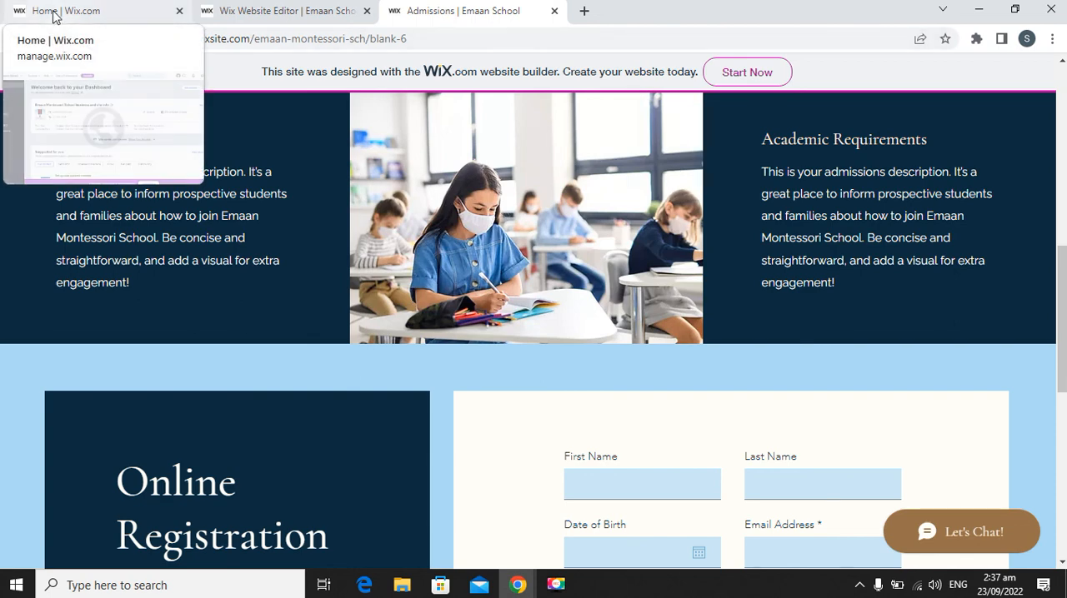
click(97, 12)
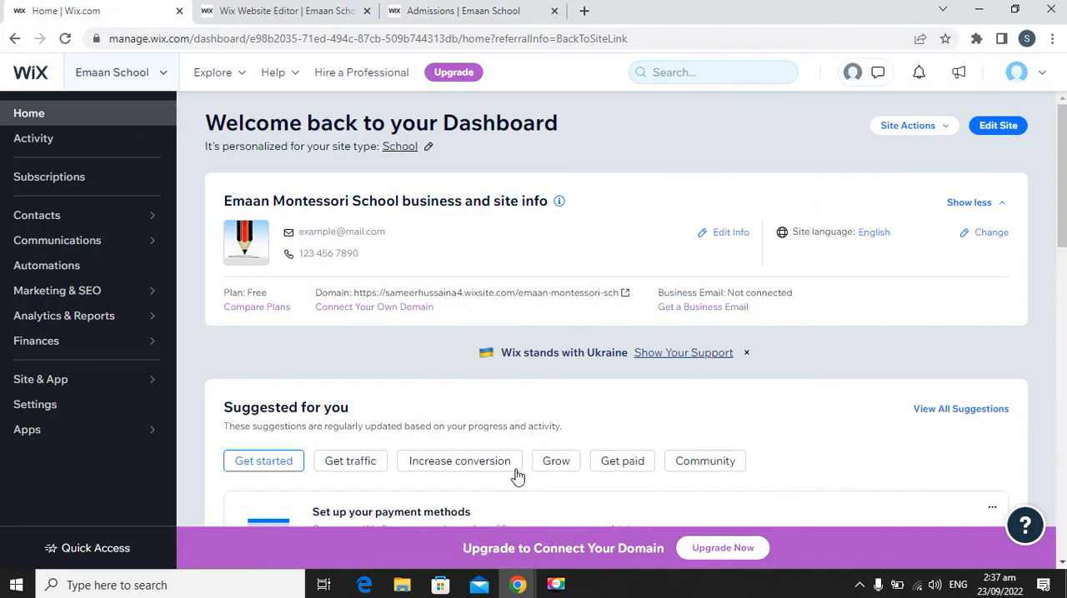
click(865, 79)
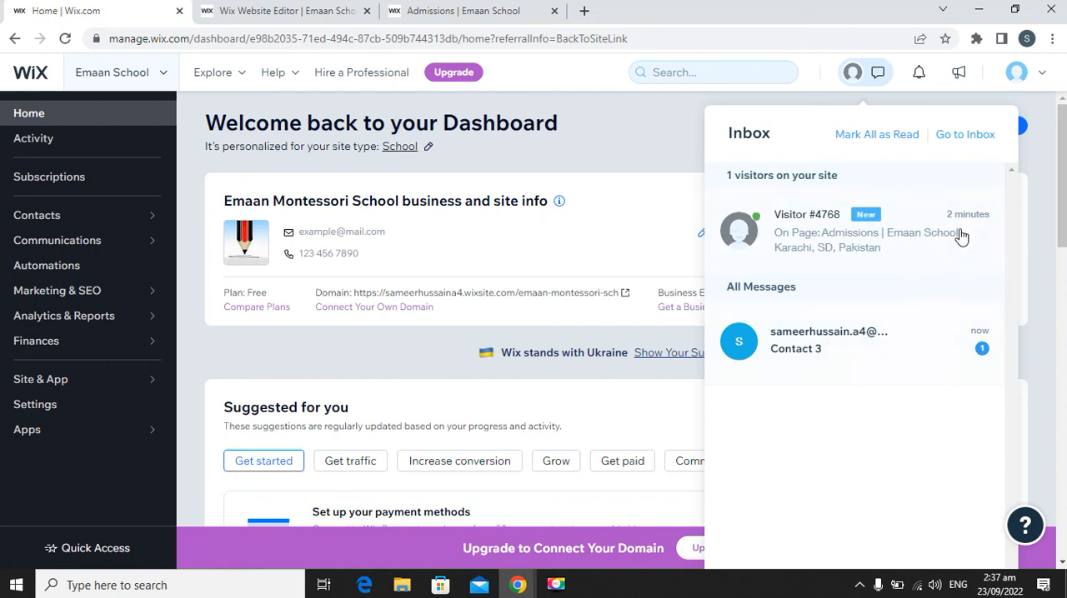
click(821, 356)
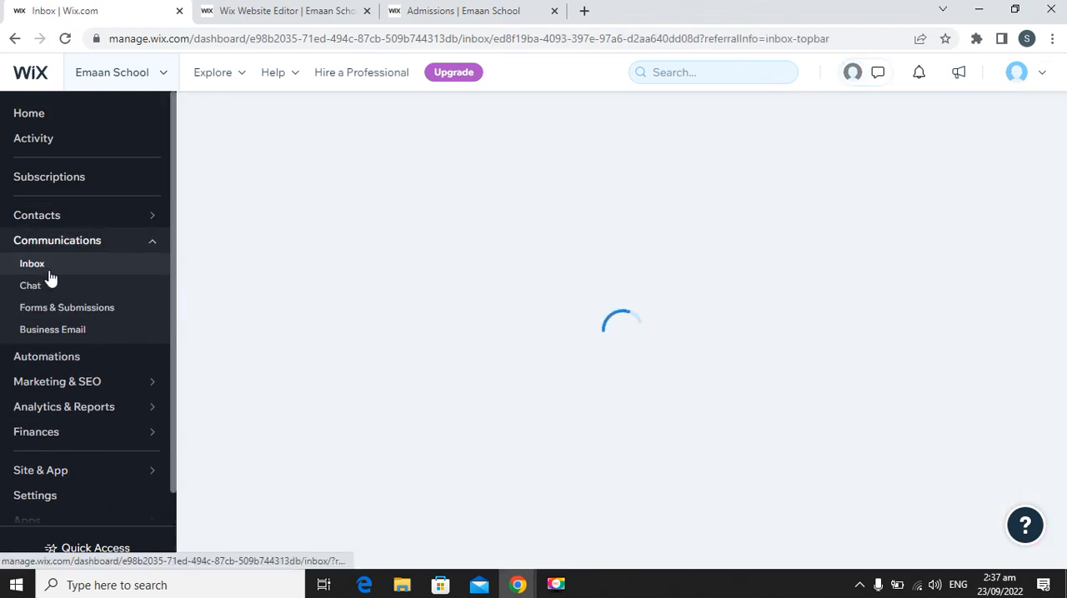
Open Gmail in a new browser tab.
click(584, 11)
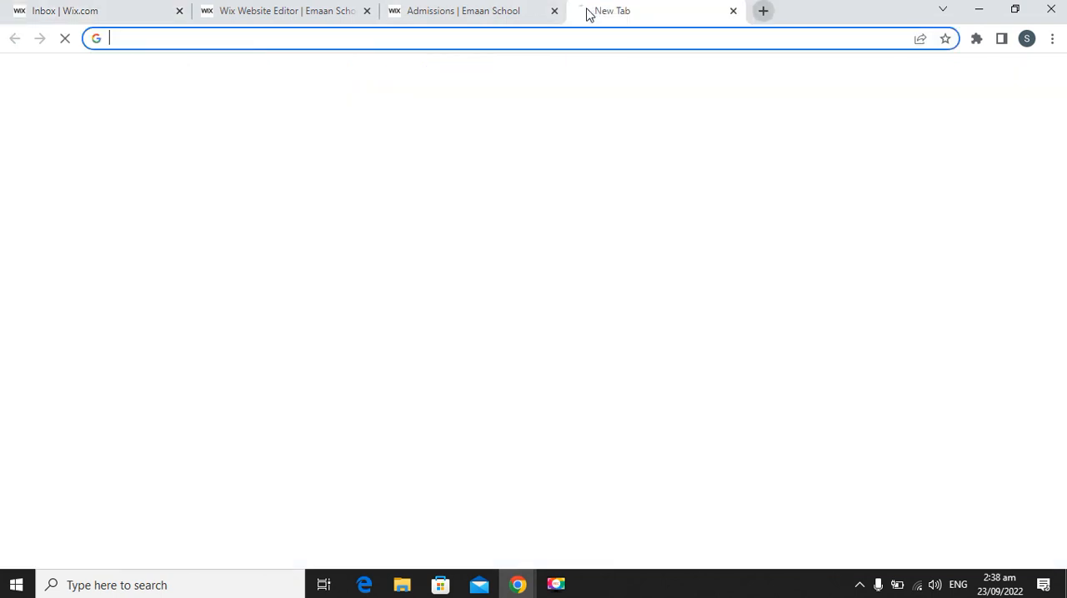
text(gmail.com)
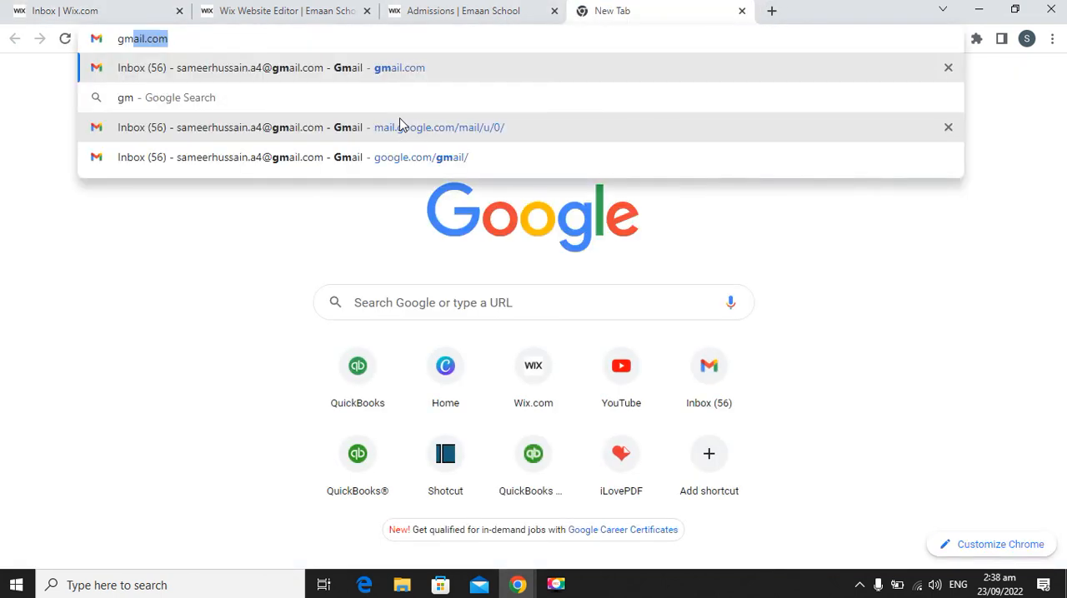
key(Return)
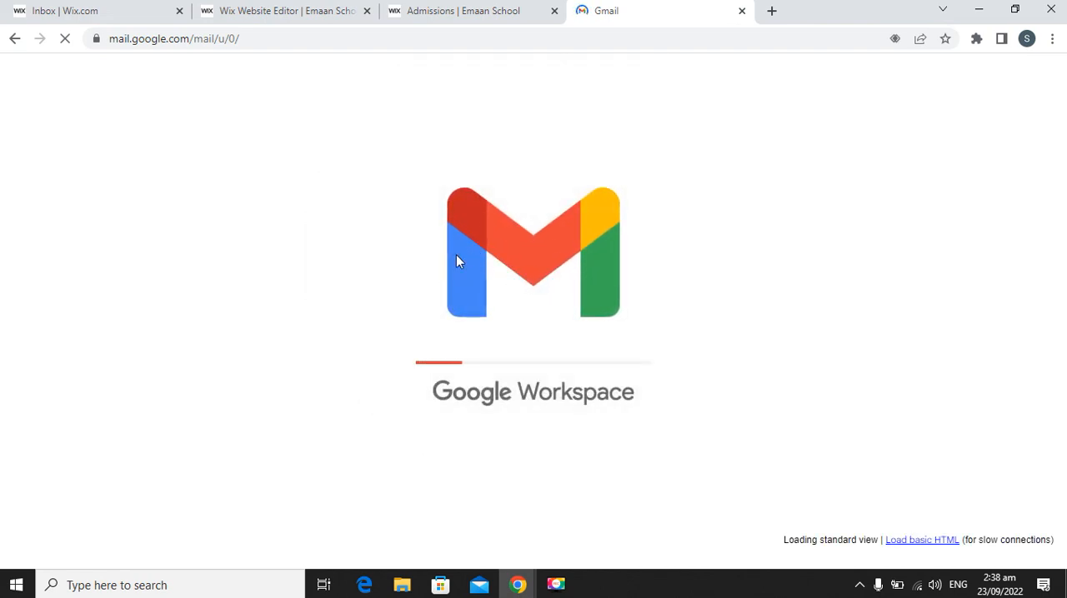
Return to the Wix inbox, read the Contact 3 submission details, and view the Getting Started conversation.
click(78, 10)
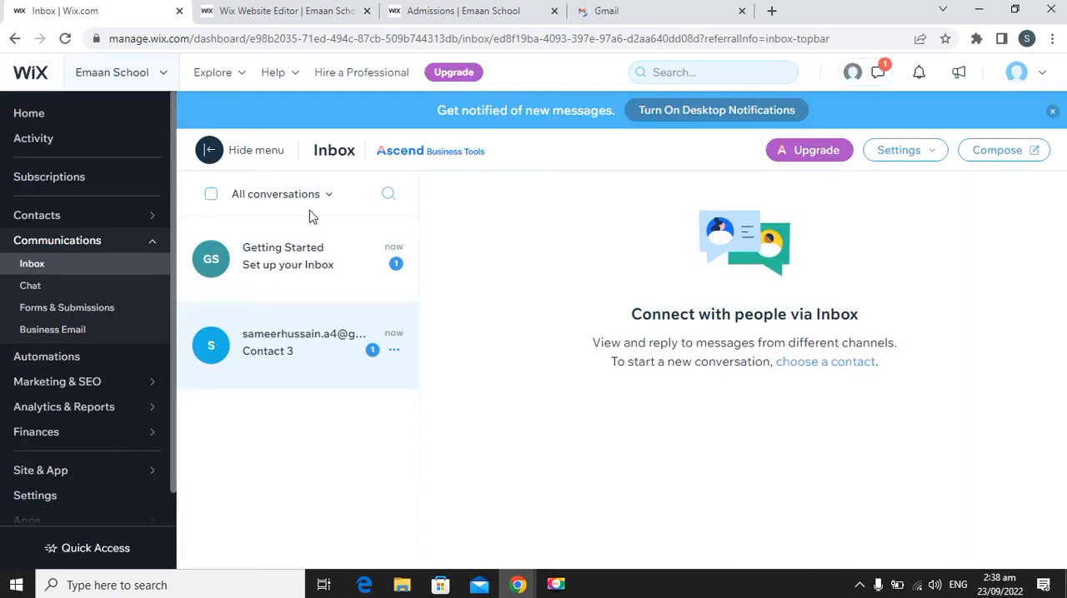
click(317, 352)
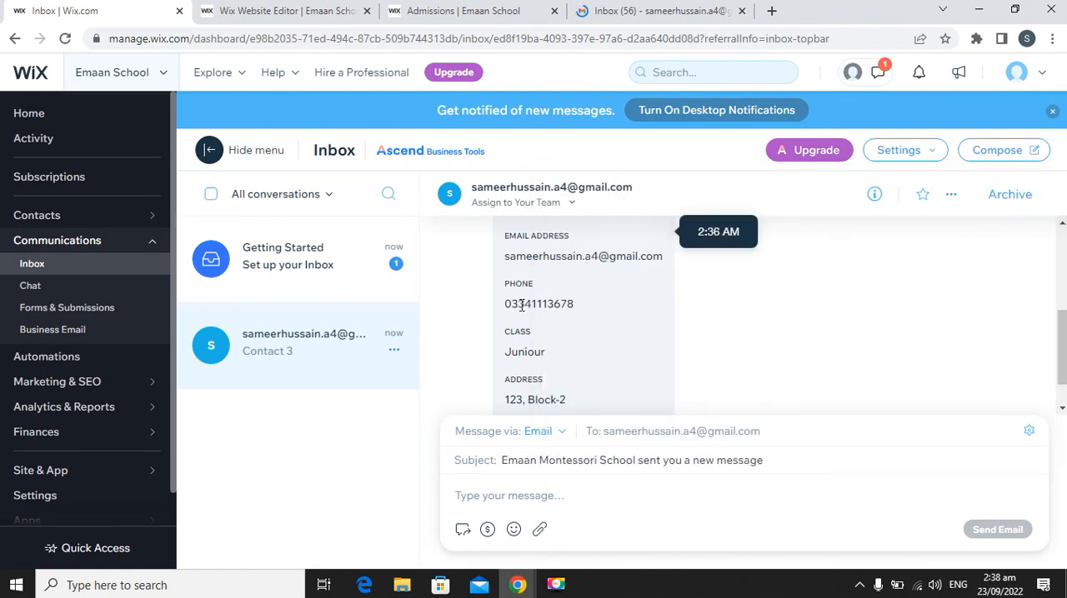
scroll(534, 404, down, 1)
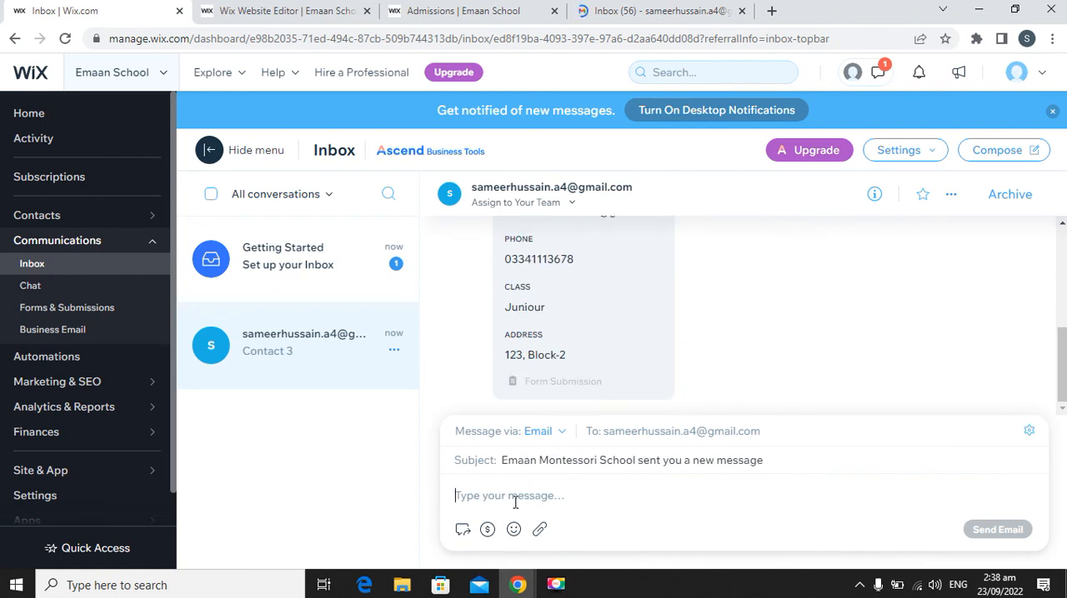
click(303, 278)
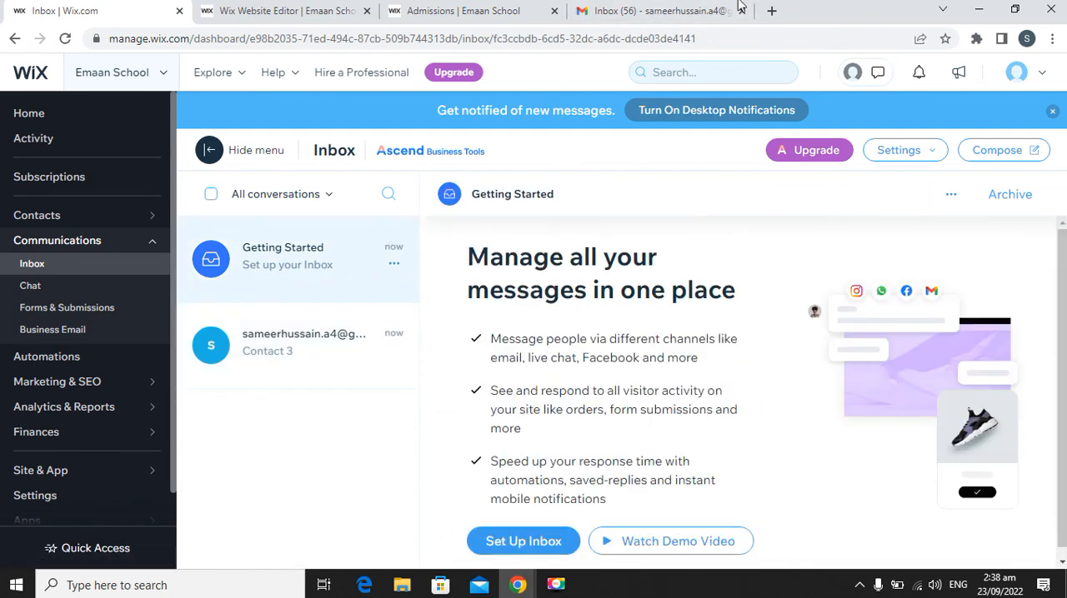
Switch to Gmail, read the "[Emaan School] Contact 3 - new submission" email, and follow its Respond Now link.
click(648, 11)
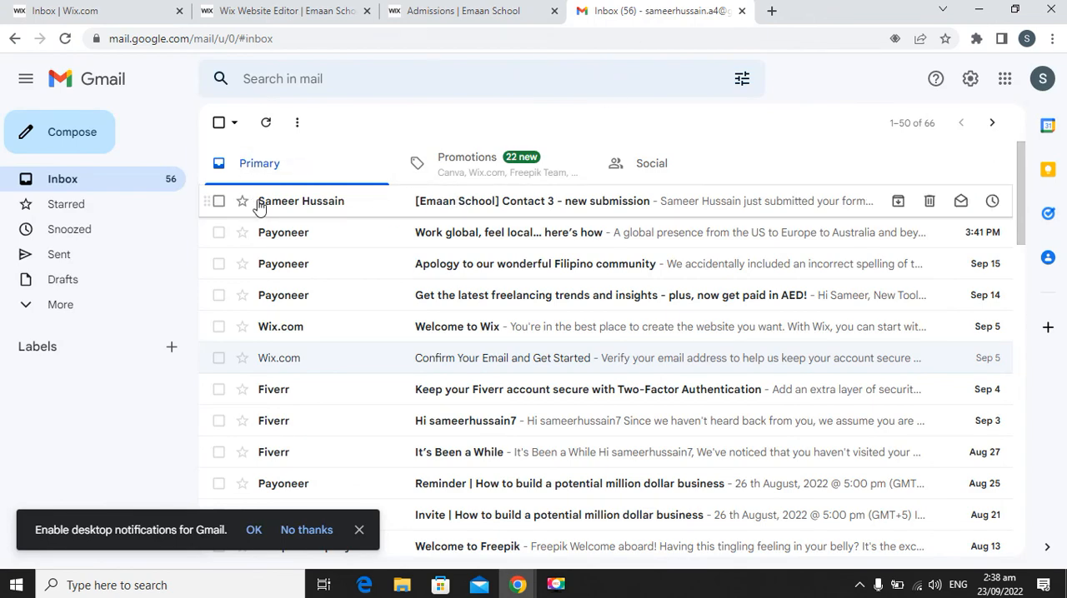
click(457, 208)
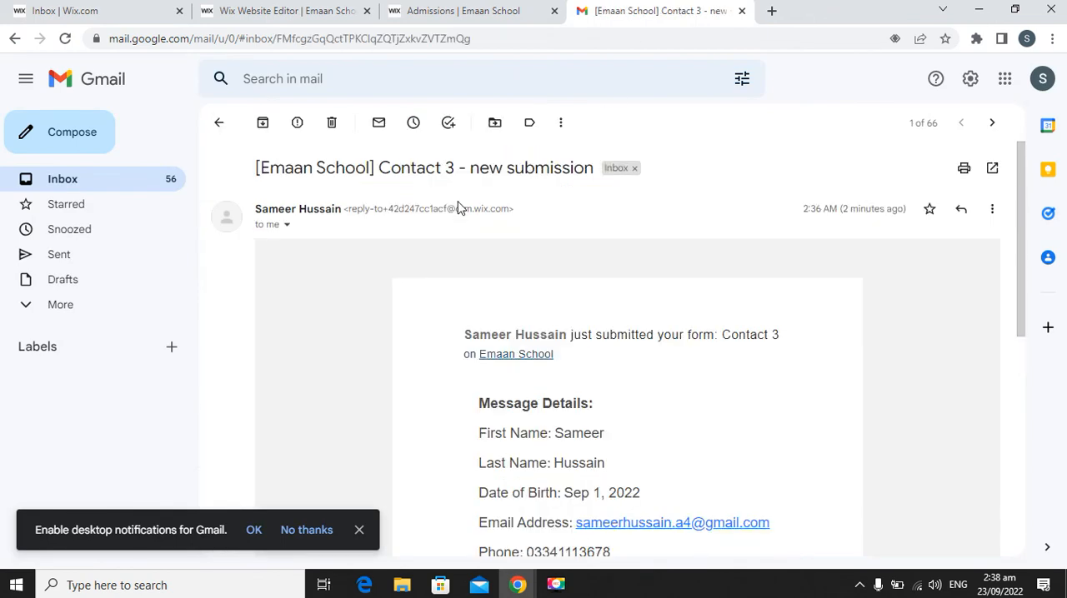
scroll(629, 381, down, 5)
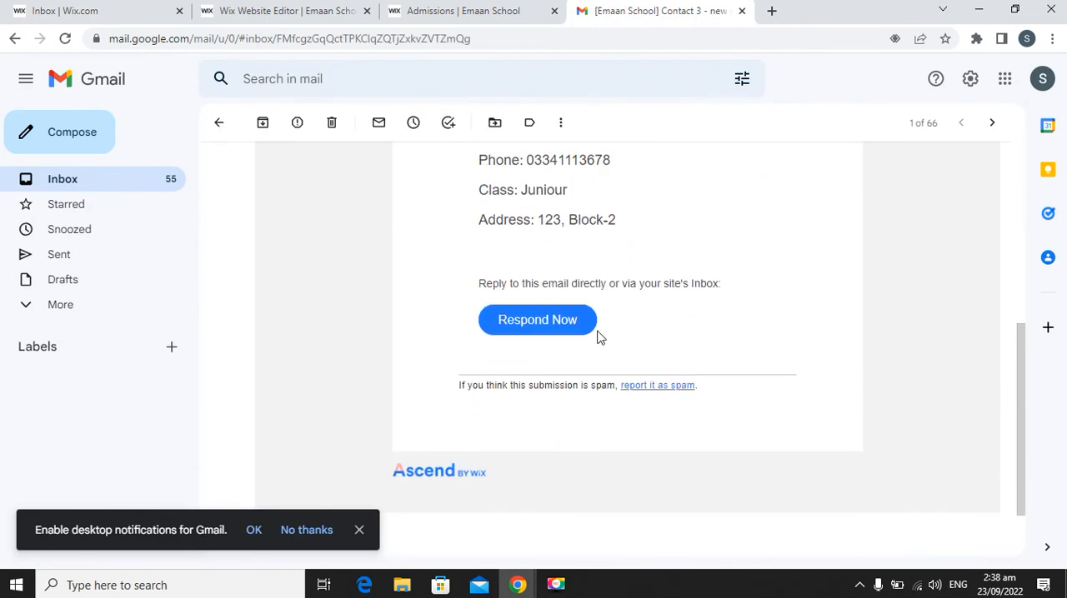
click(537, 322)
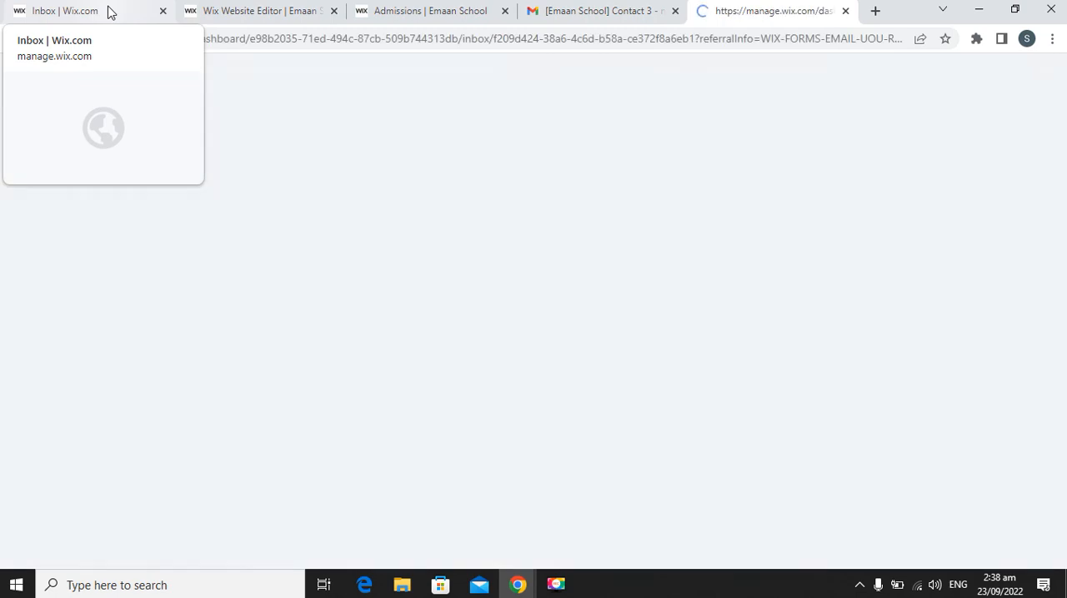
Return to the Wix inbox, review the inbox setup checklist and its extra options, and close the checklist.
click(108, 12)
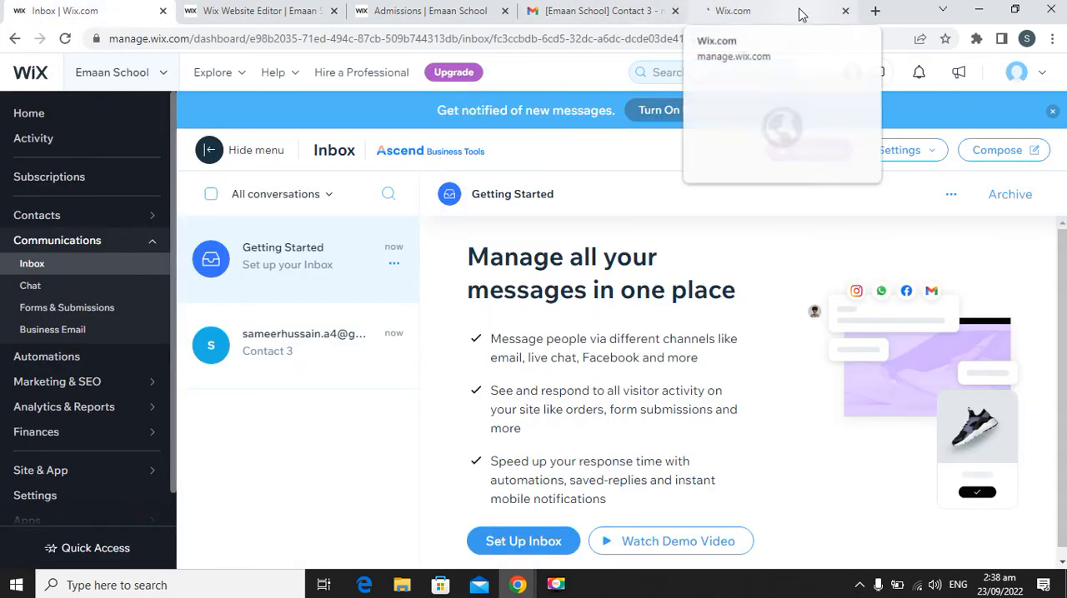
click(798, 12)
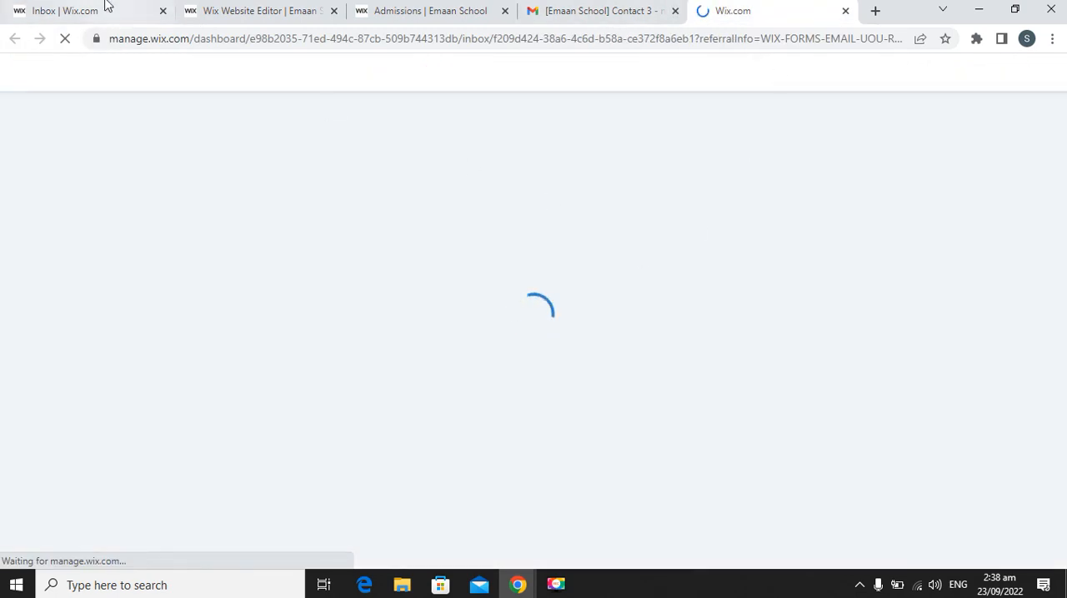
click(107, 7)
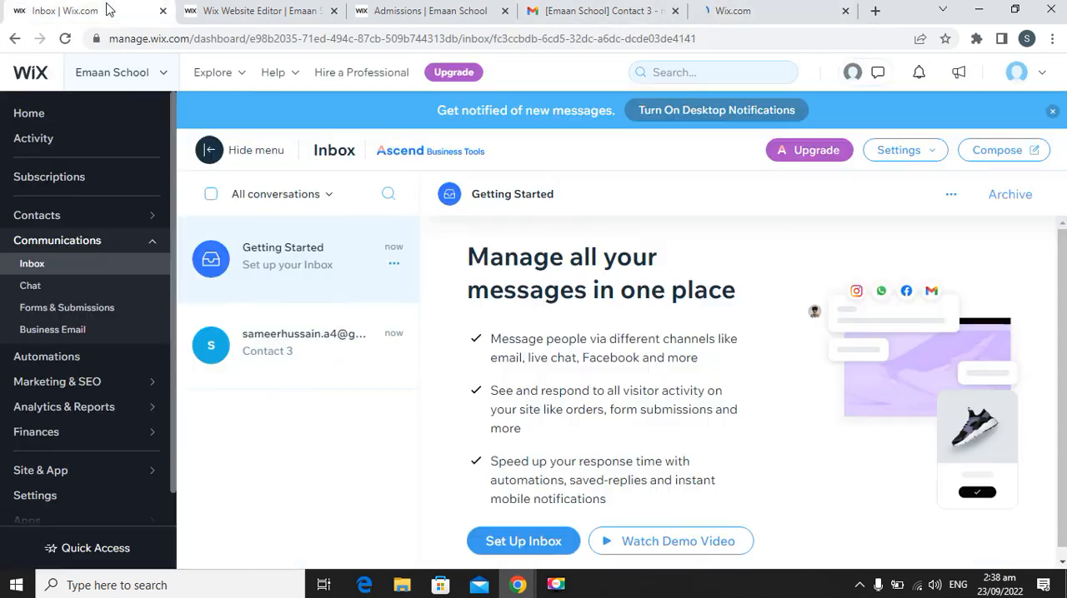
click(521, 542)
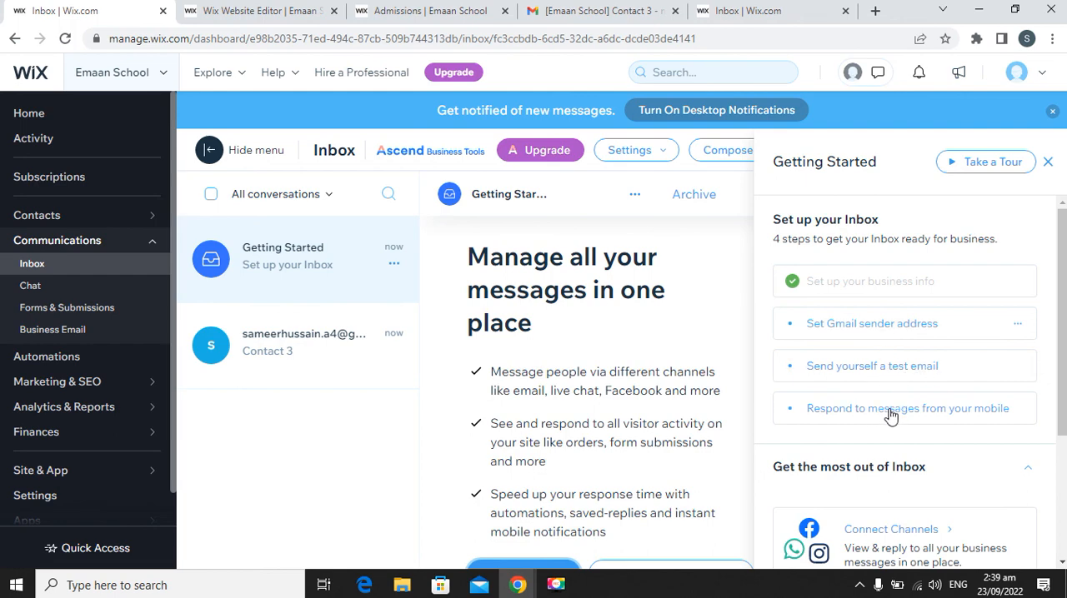
scroll(884, 383, down, 3)
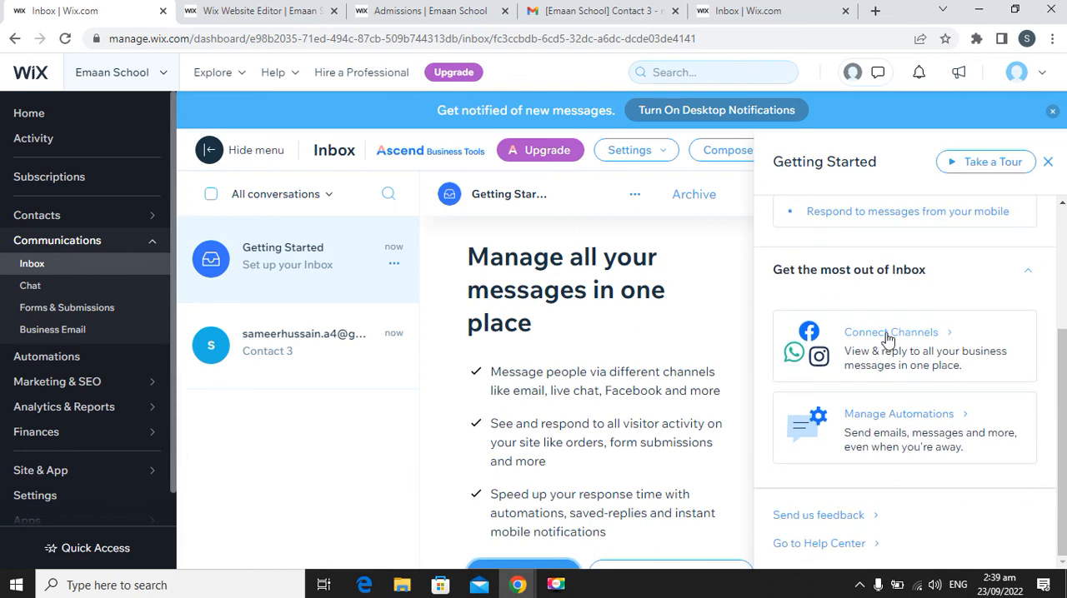
scroll(900, 421, up, 3)
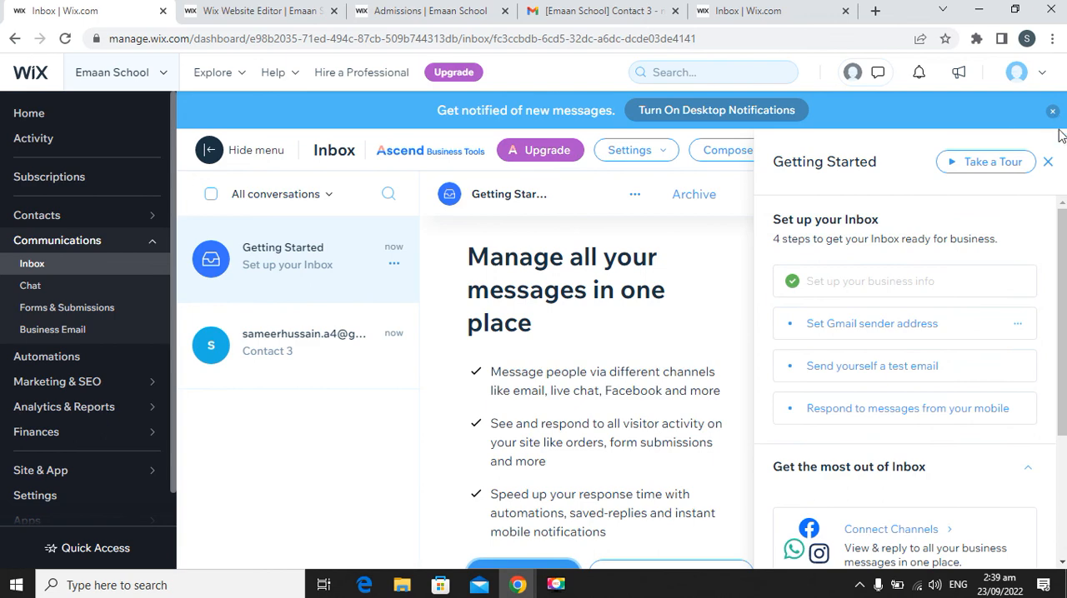
click(1048, 161)
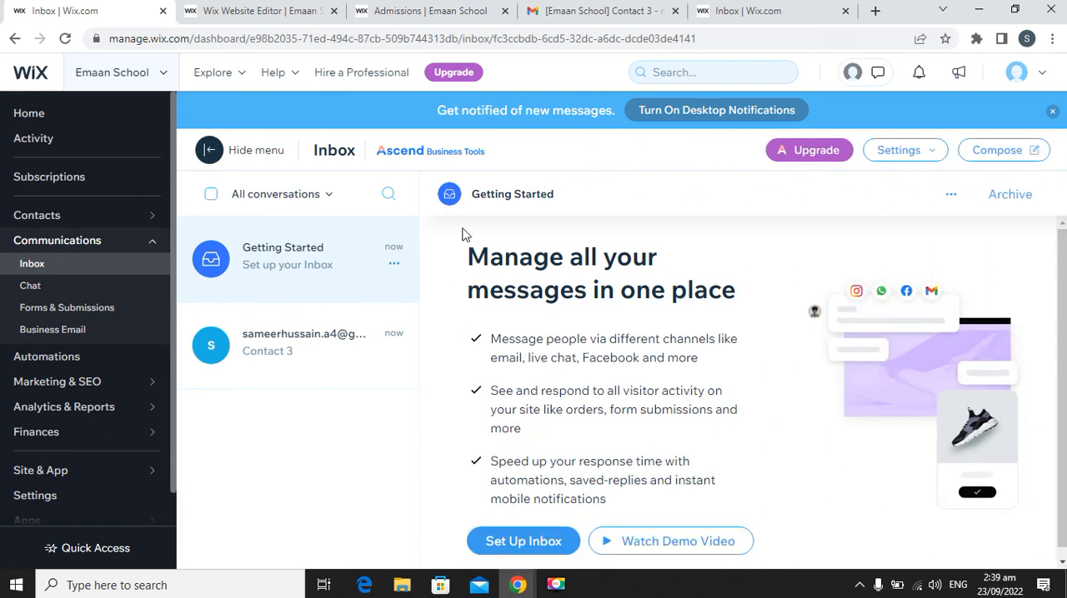
Read the Contact 3 submission opened from the email, and close its browser tab and the Gmail tab.
click(750, 10)
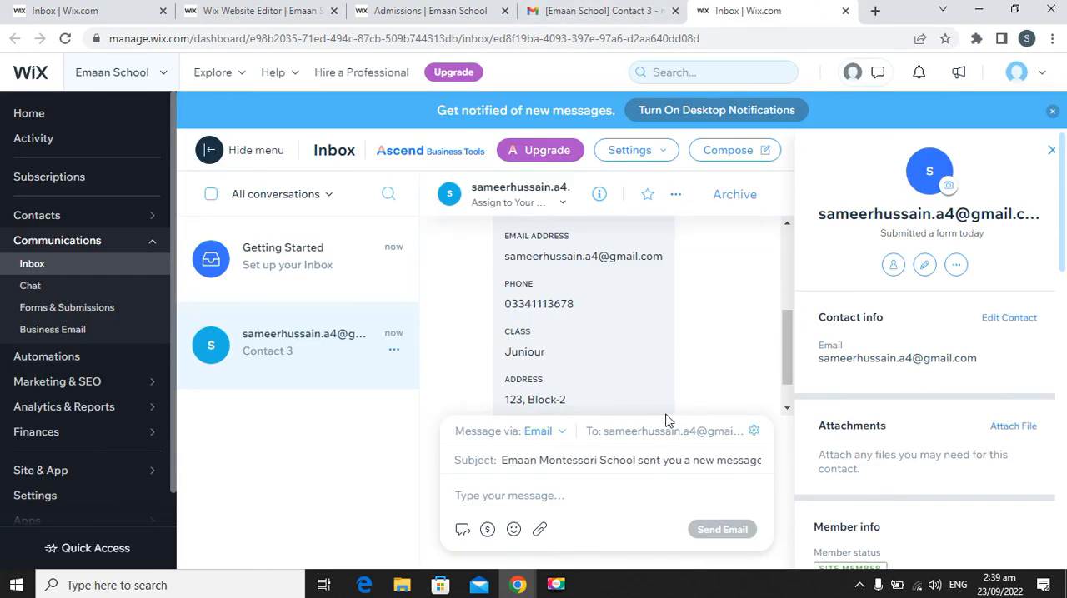
scroll(658, 416, down, 1)
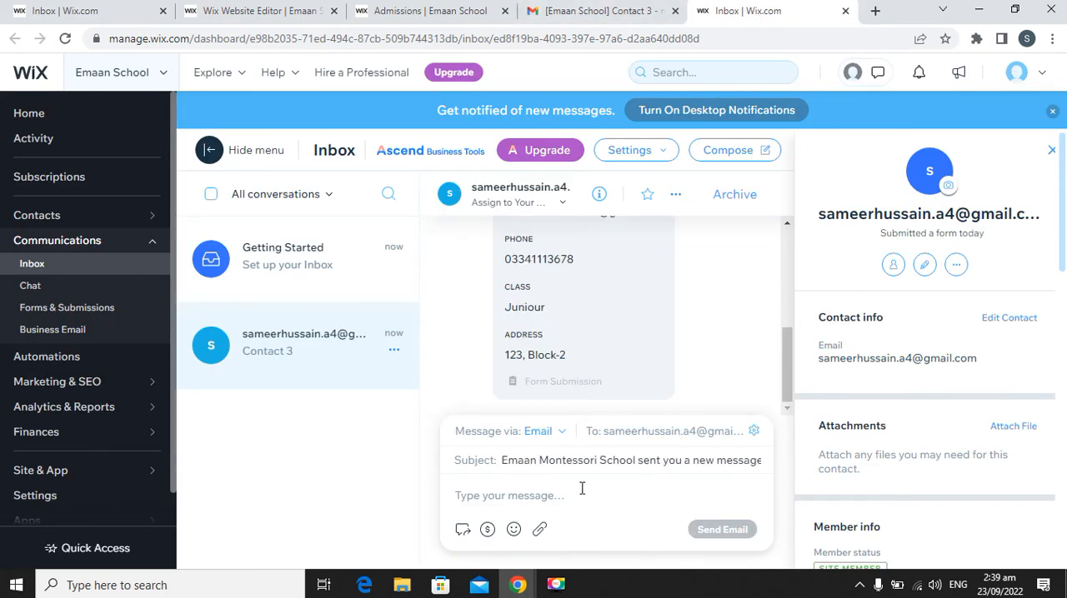
click(845, 11)
click(742, 11)
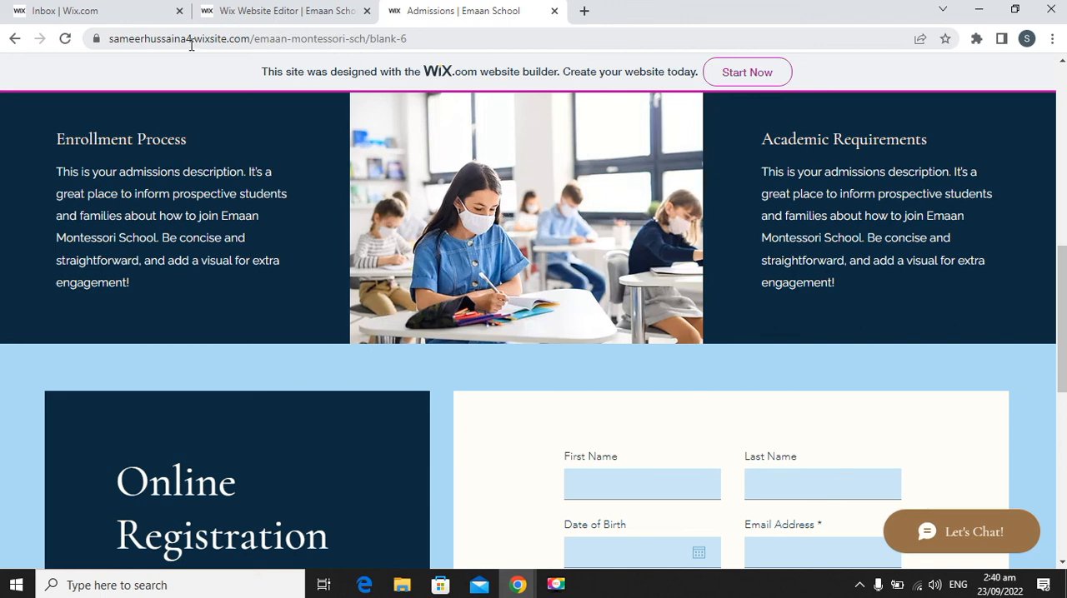
Check the account name in the live site's address, and open the account name for editing in the Wix Account Settings.
drag(191, 37, 107, 38)
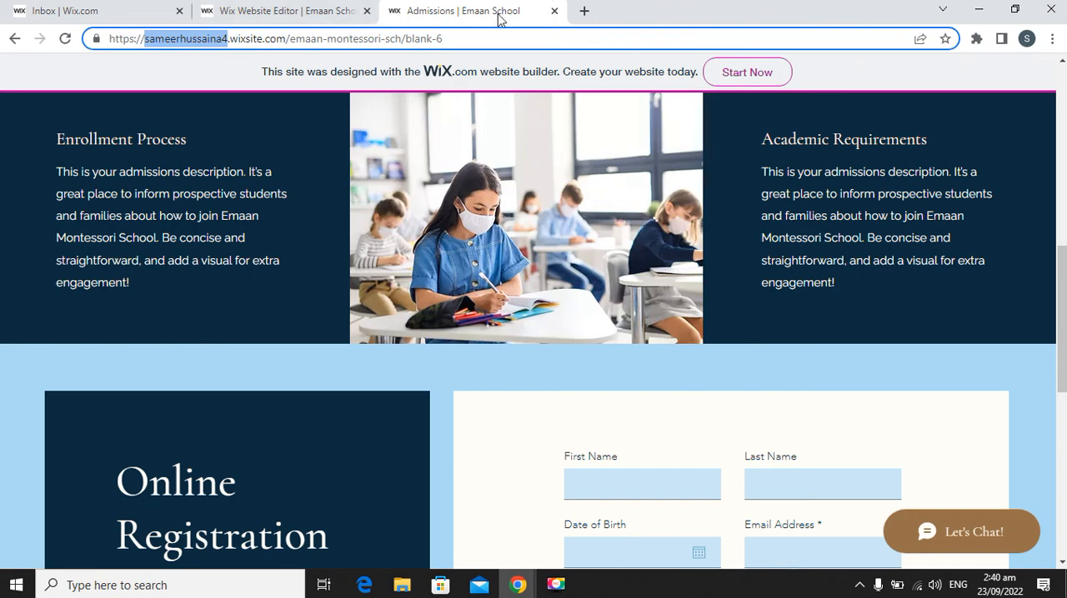
click(140, 14)
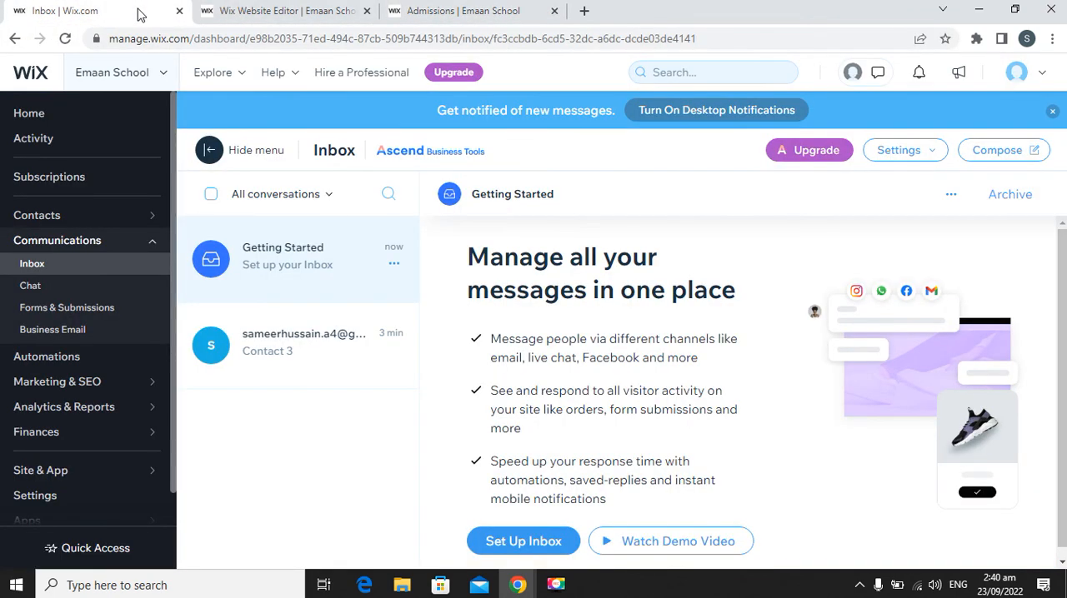
click(52, 121)
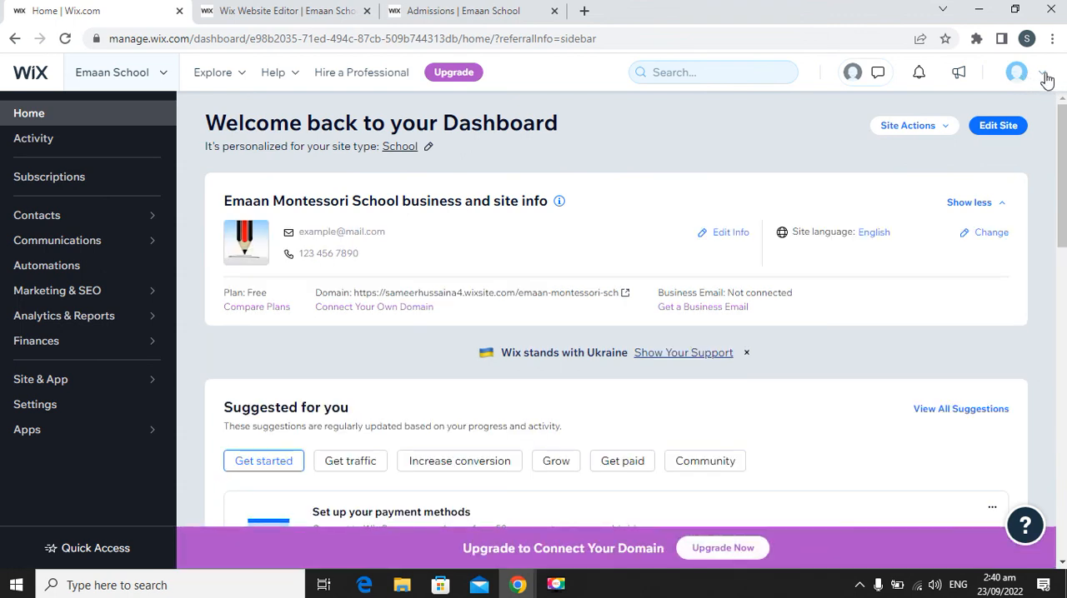
click(1044, 74)
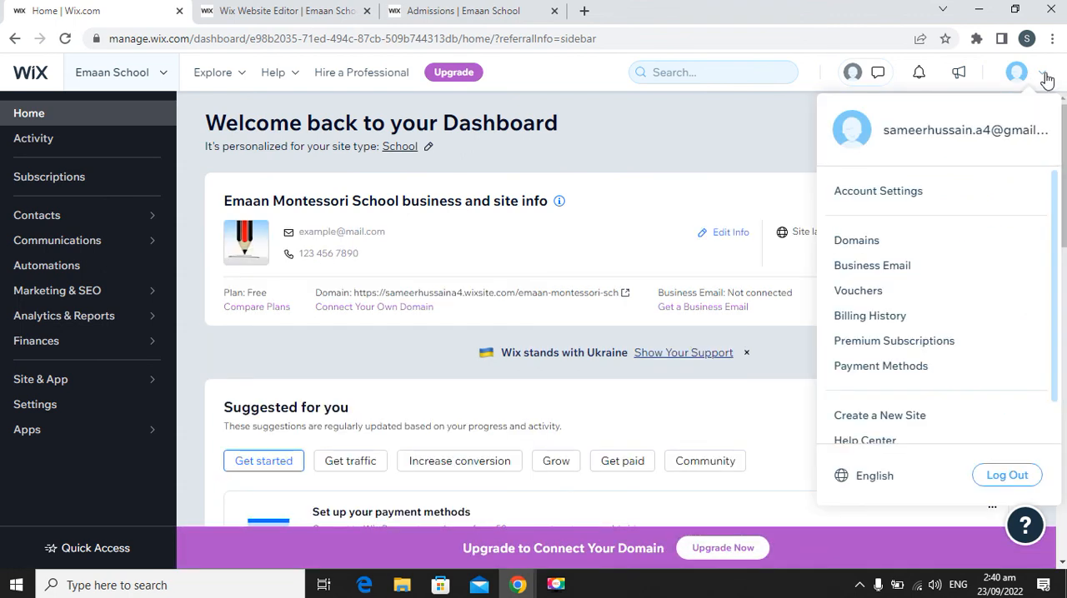
click(906, 207)
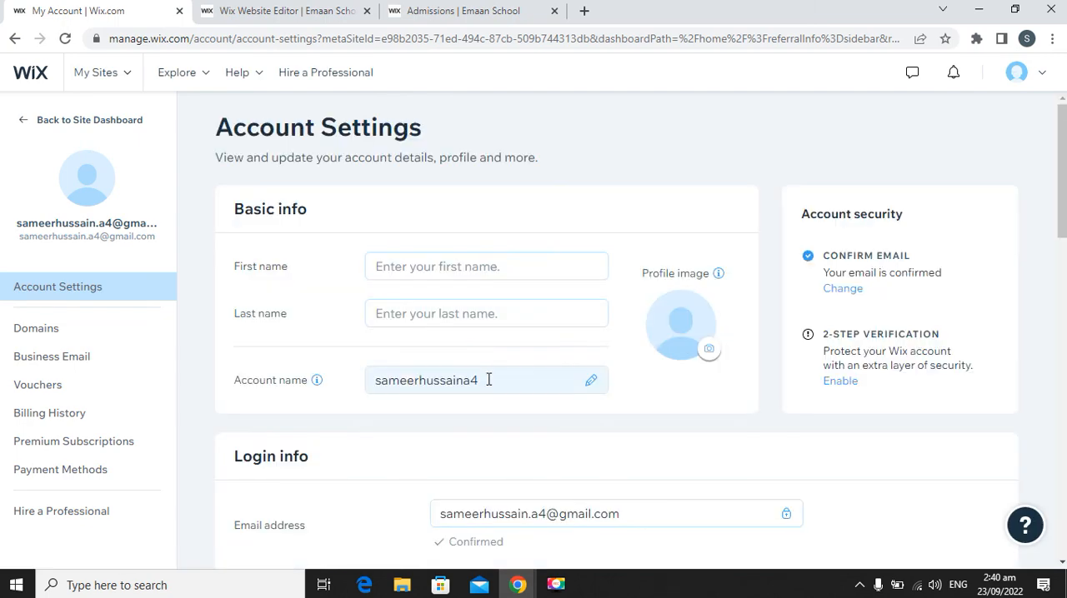
click(483, 381)
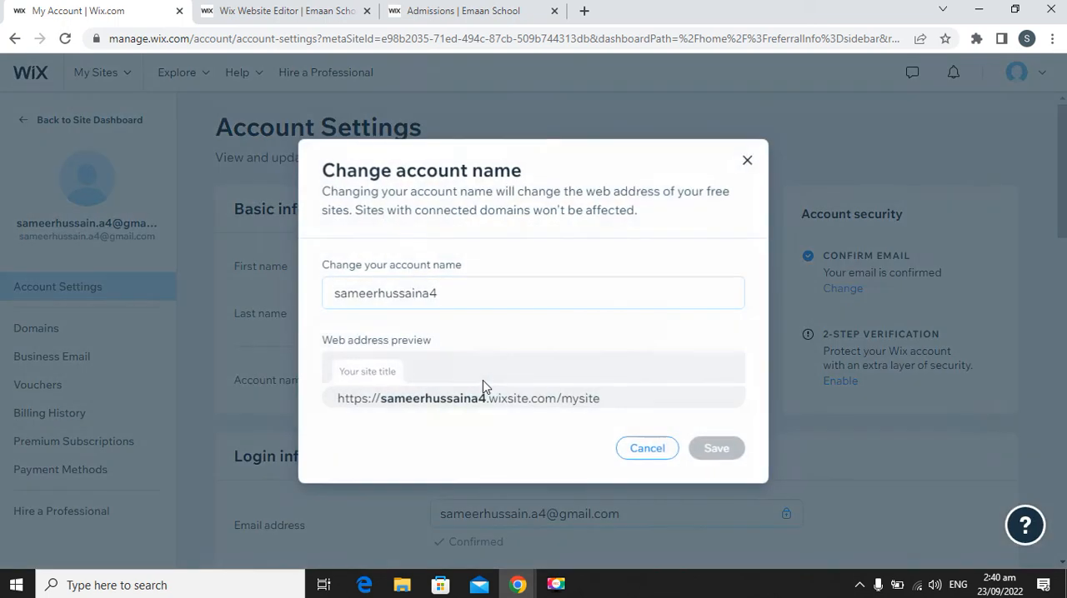
Try to replace the account name with emaanmontessorischool.
double_click(449, 296)
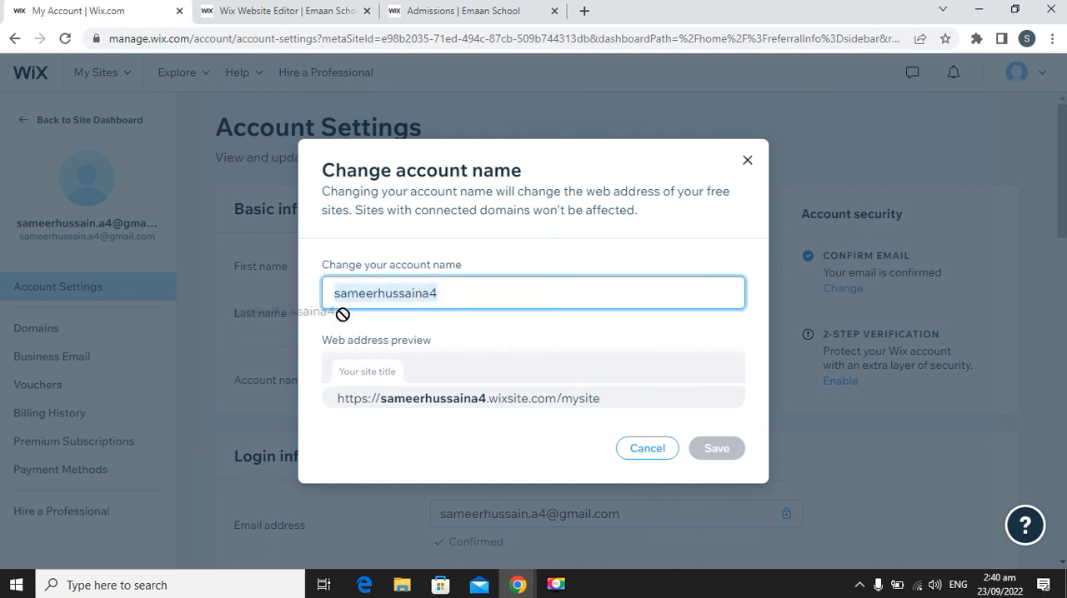
click(452, 299)
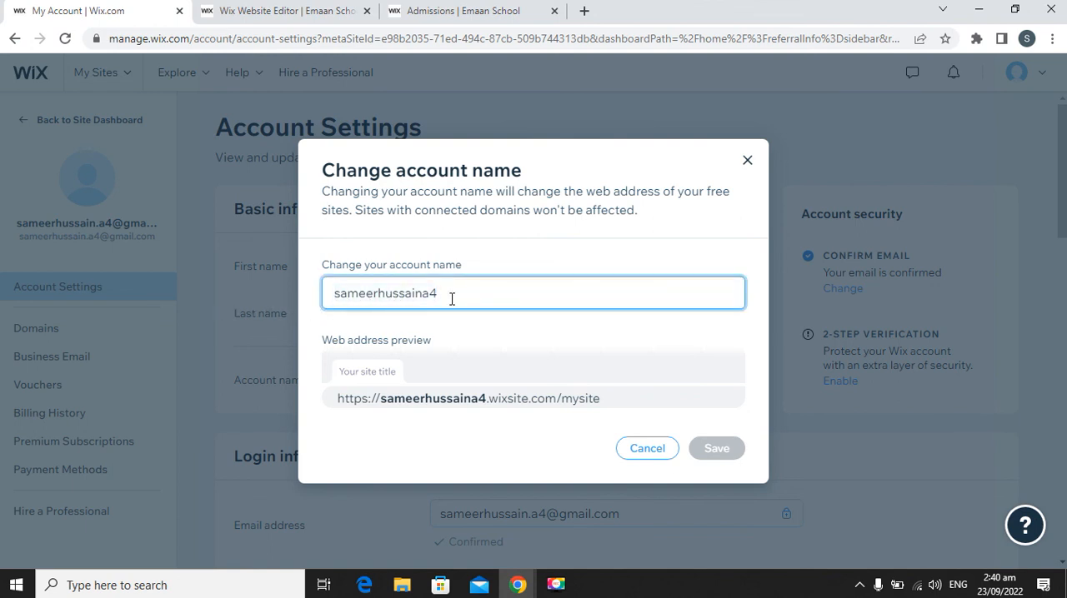
key(BackSpace)
key(BackSpace)
key(BackSpace)
key(BackSpace)
key(BackSpace)
key(BackSpace)
key(BackSpace)
key(BackSpace)
key(BackSpace)
key(BackSpace)
key(BackSpace)
key(BackSpace)
key(BackSpace)
key(BackSpace)
key(BackSpace)
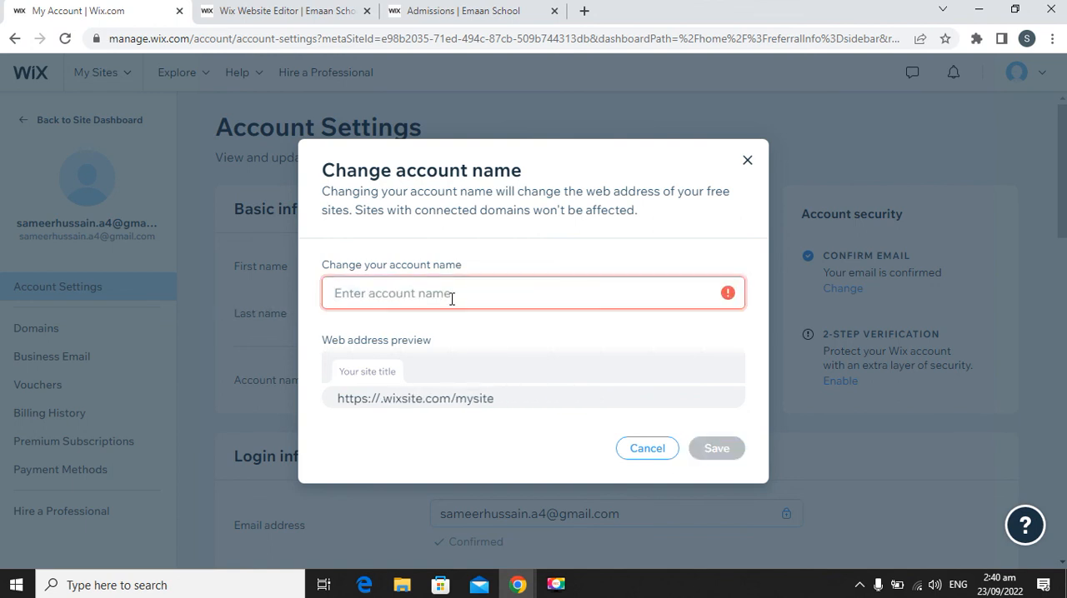
text(emaan)
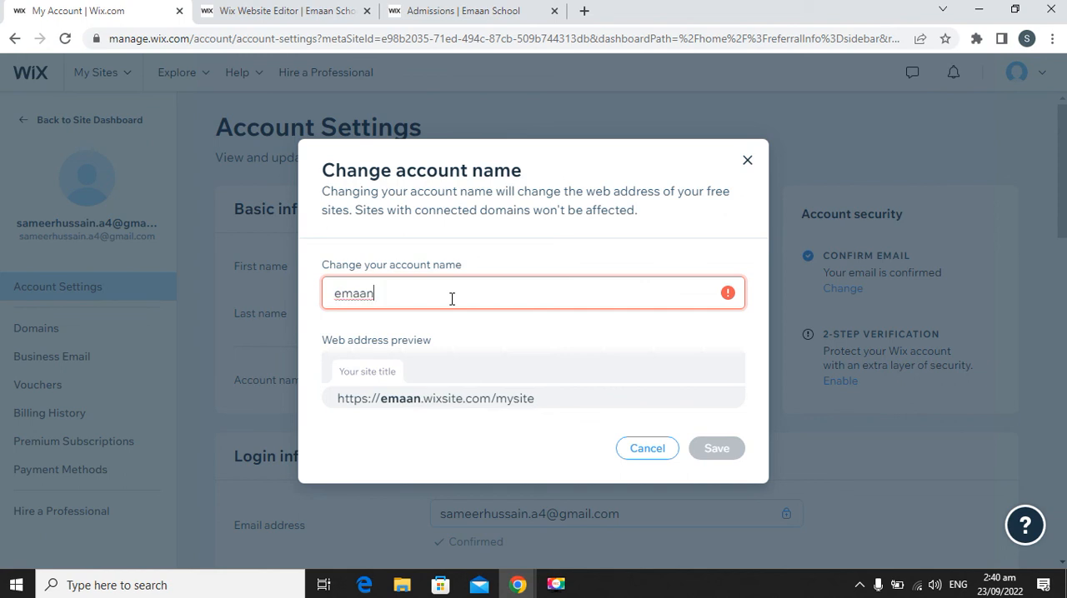
text(s)
key(BackSpace)
text(mon)
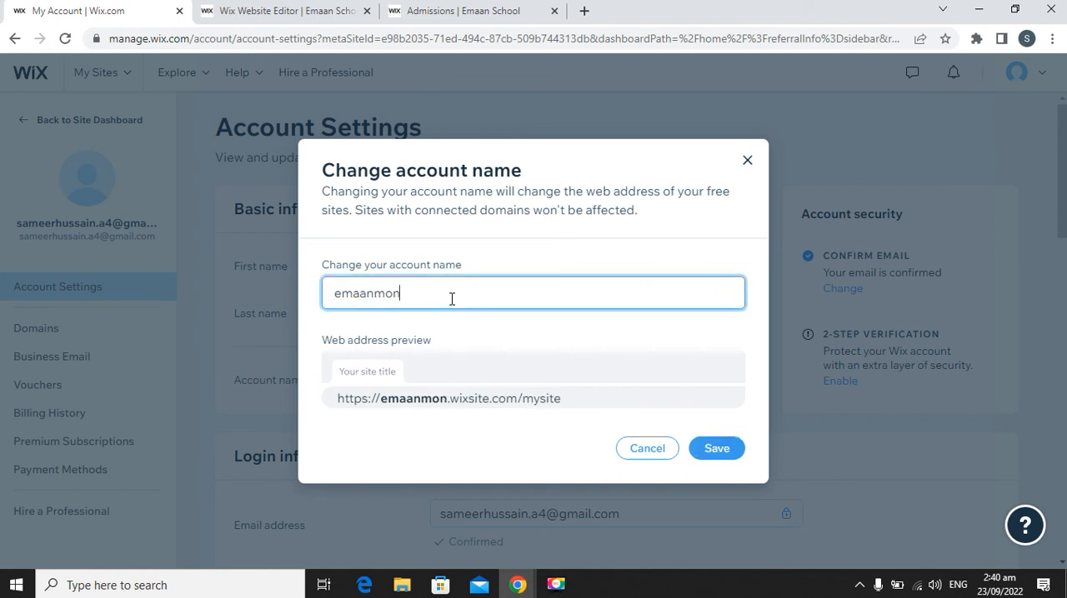
text(tess)
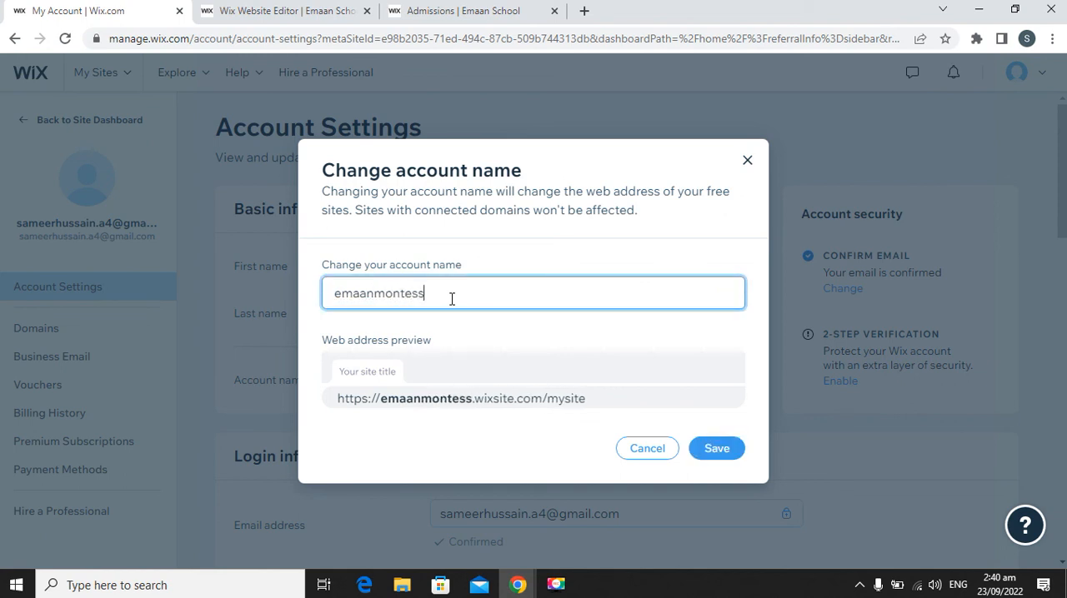
text(orischool)
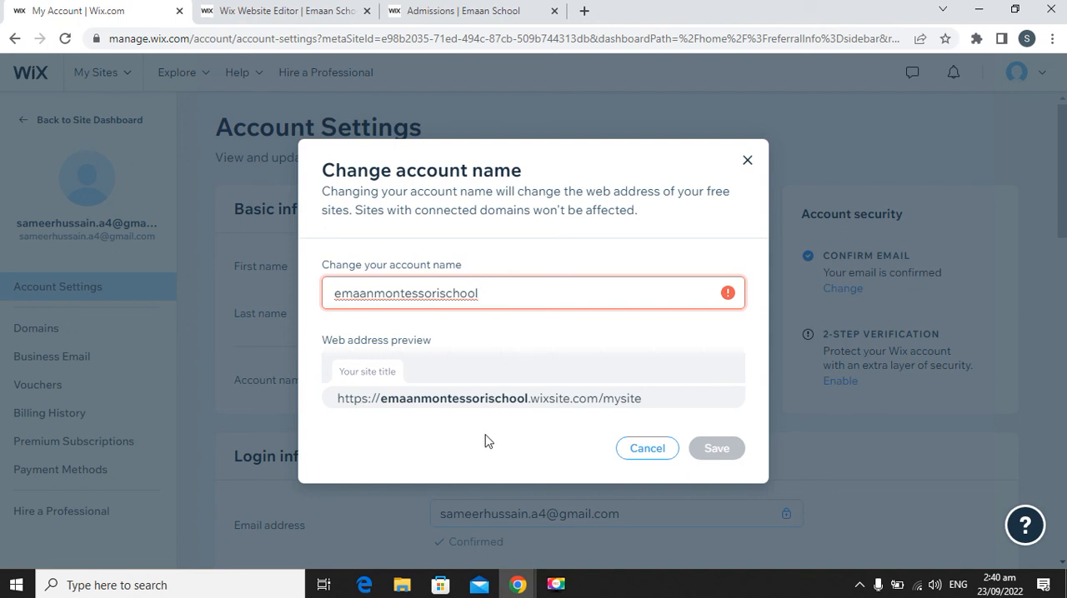
Set the account name to emaanschool and save it.
double_click(501, 299)
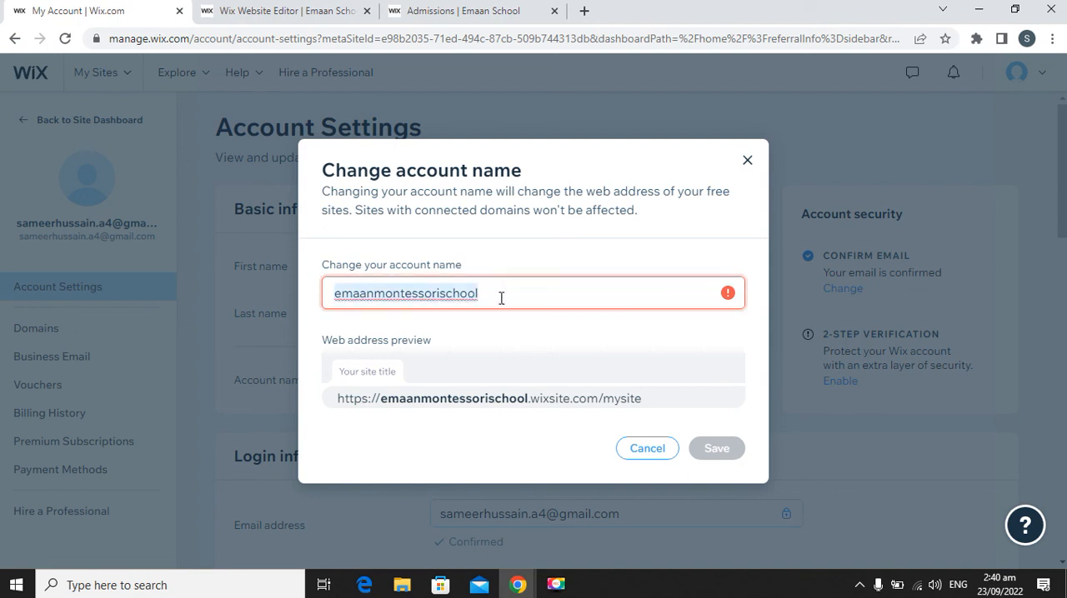
key(BackSpace)
text(e)
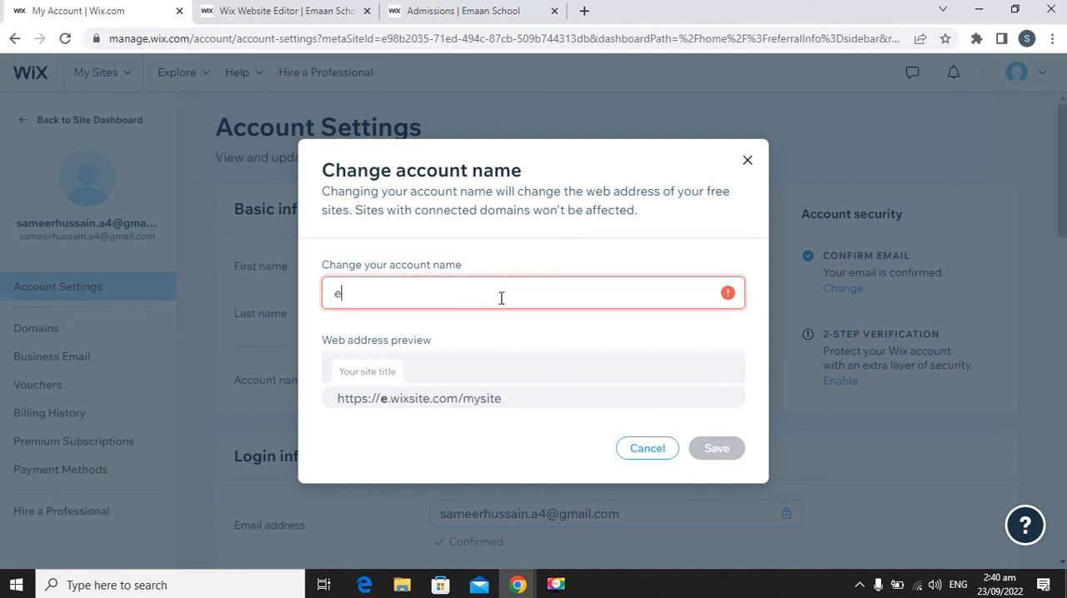
text(maanschool)
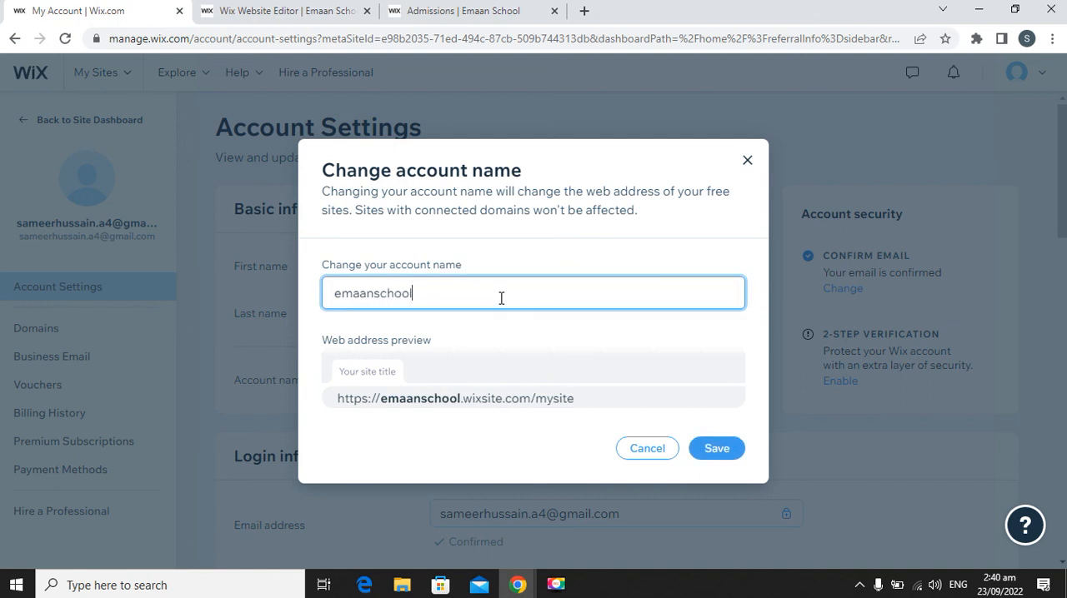
click(525, 330)
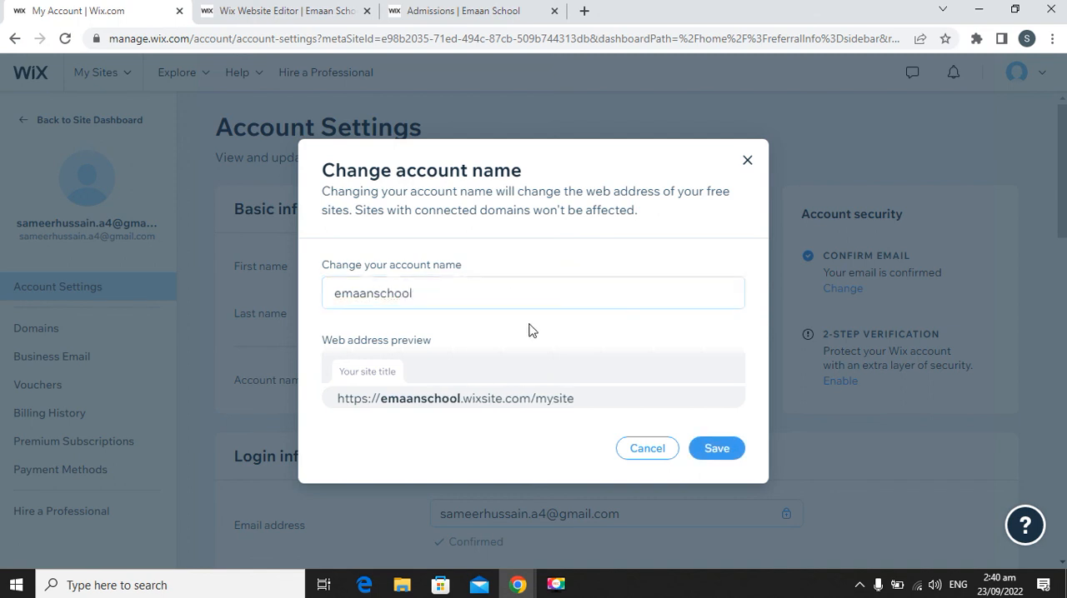
click(719, 450)
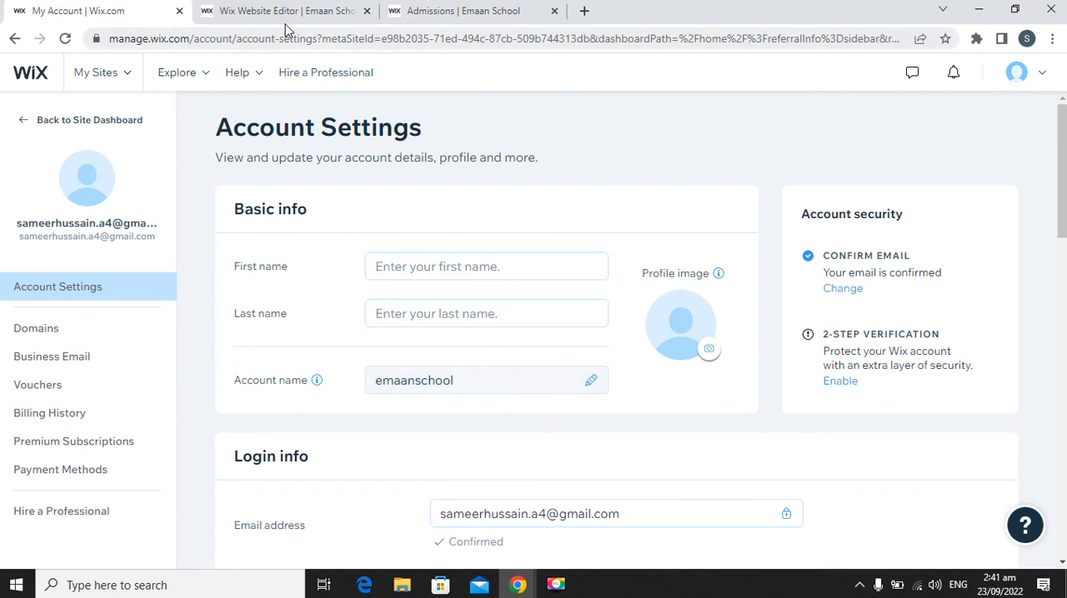
Switch to the Wix Website Editor, republish the site, close the old Admissions page, and open the live site.
click(225, 24)
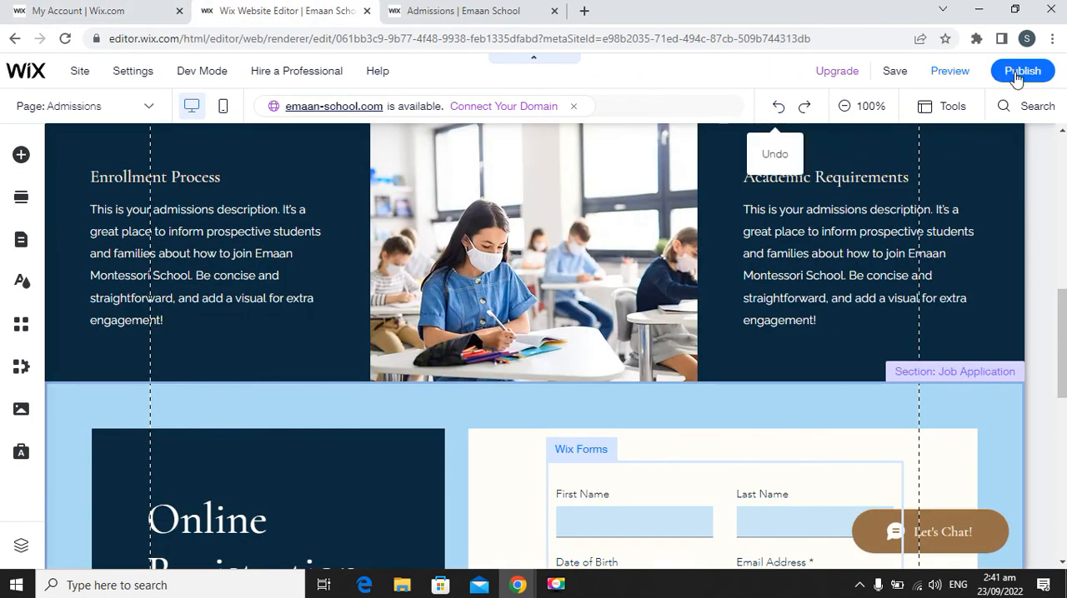
mouse_move(1015, 78)
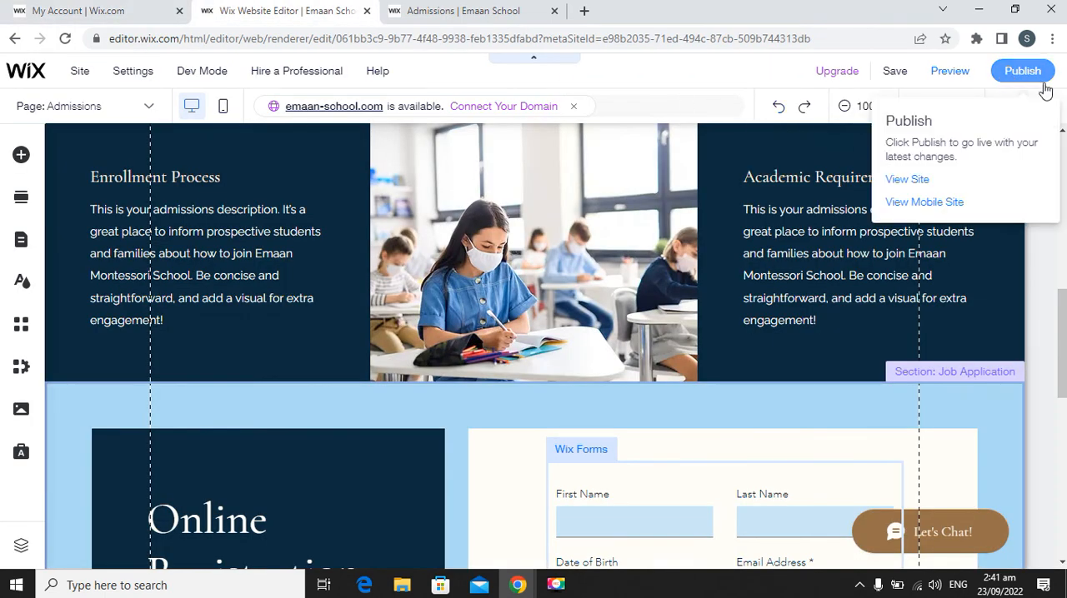
click(1023, 76)
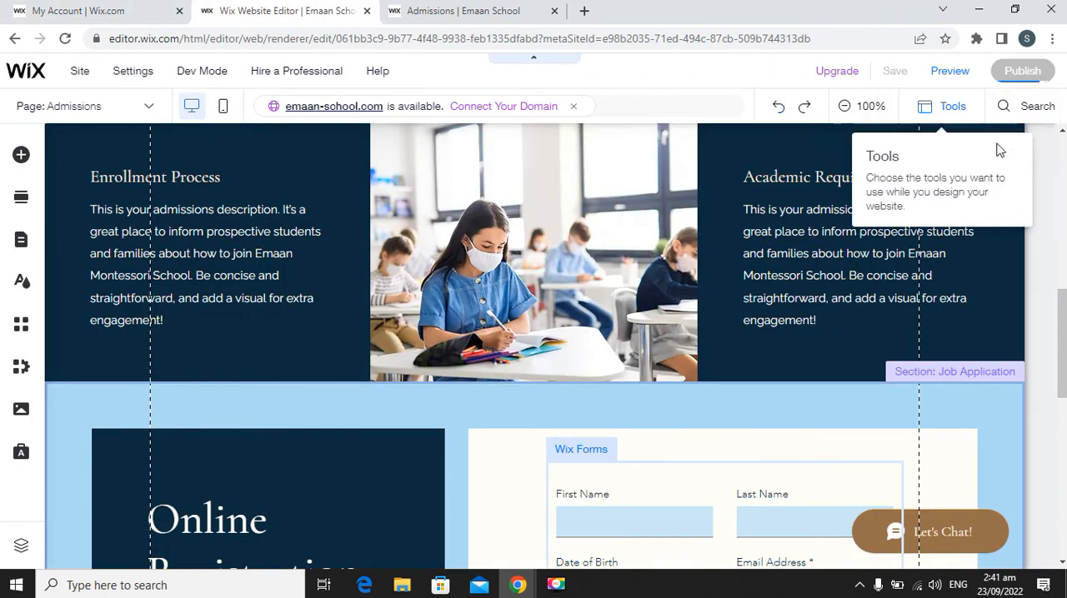
click(555, 11)
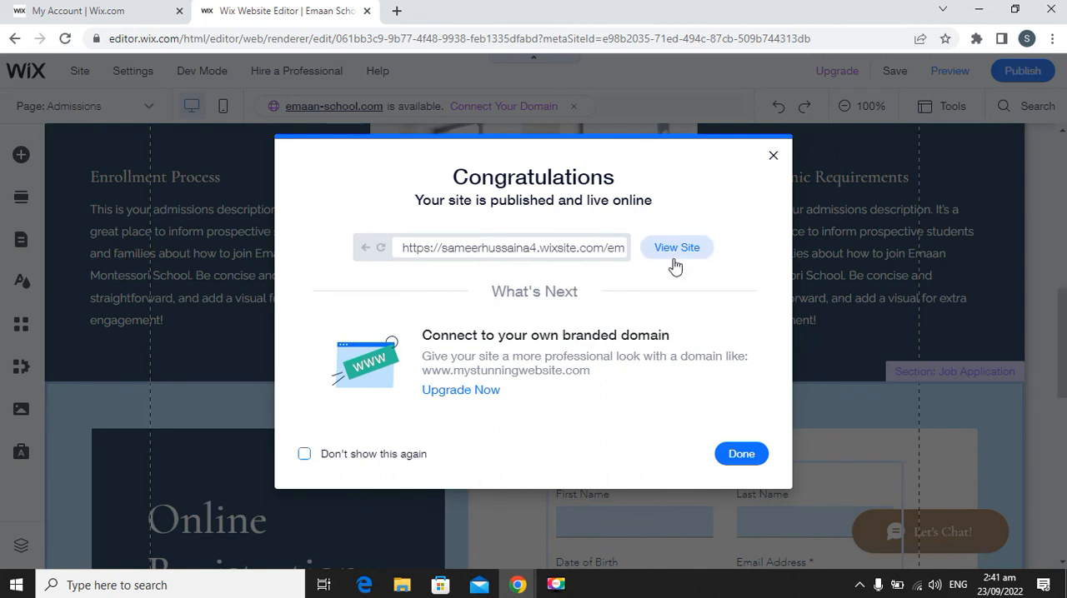
click(682, 254)
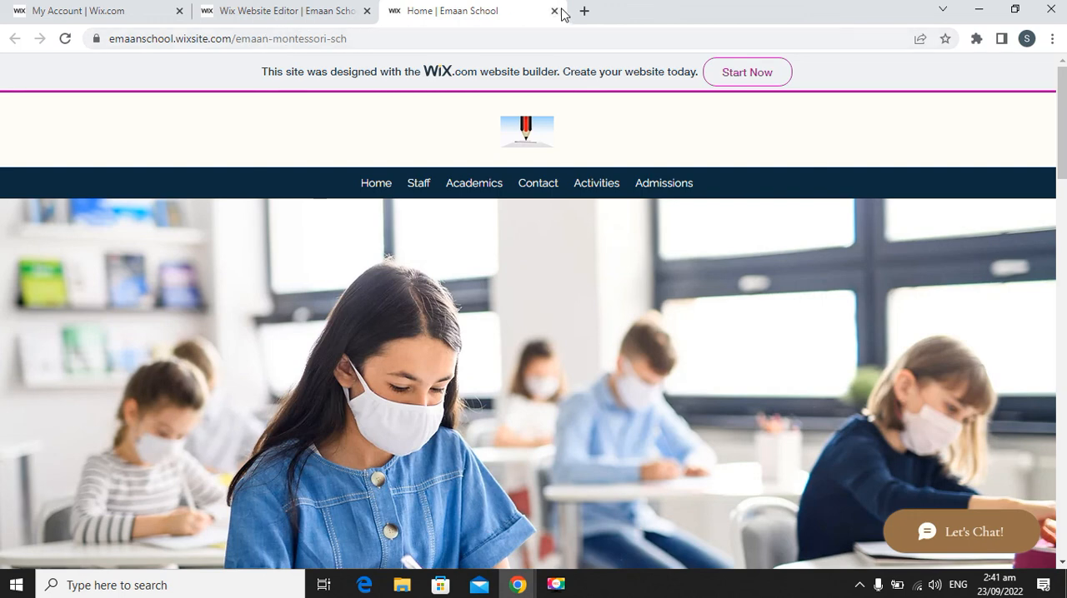
Try loading the live site at emaanschool.wixsite.com without the emaan-montessori-sch path.
click(449, 41)
key(Right)
key(ctrl+shift+Left)
key(ctrl+shift+Left)
key(ctrl+shift+Left)
key(ctrl+shift+Left)
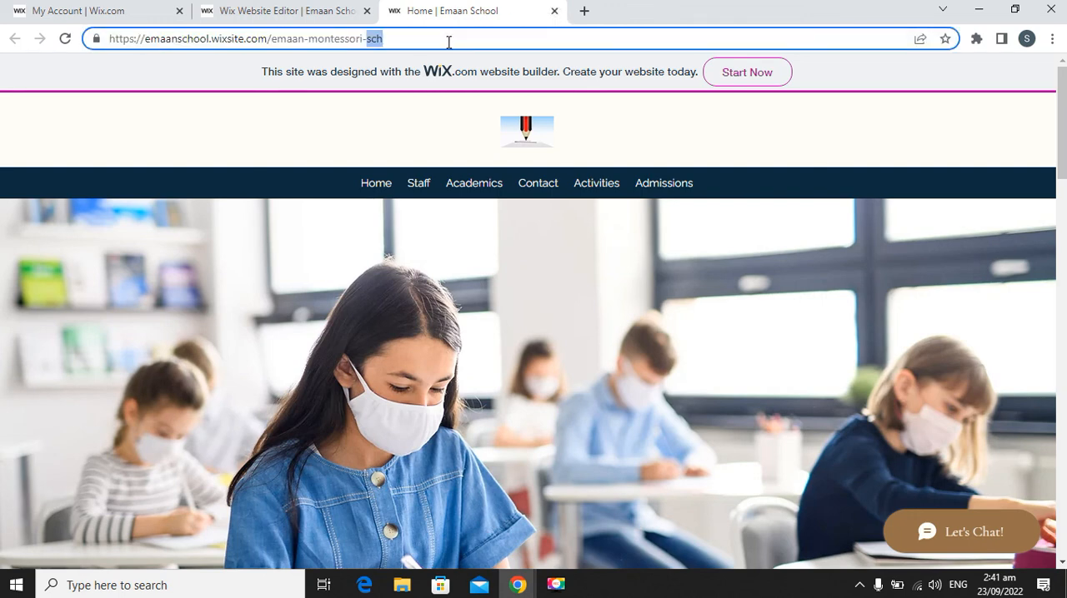
key(ctrl+shift+Right)
key(BackSpace)
key(BackSpace)
key(Return)
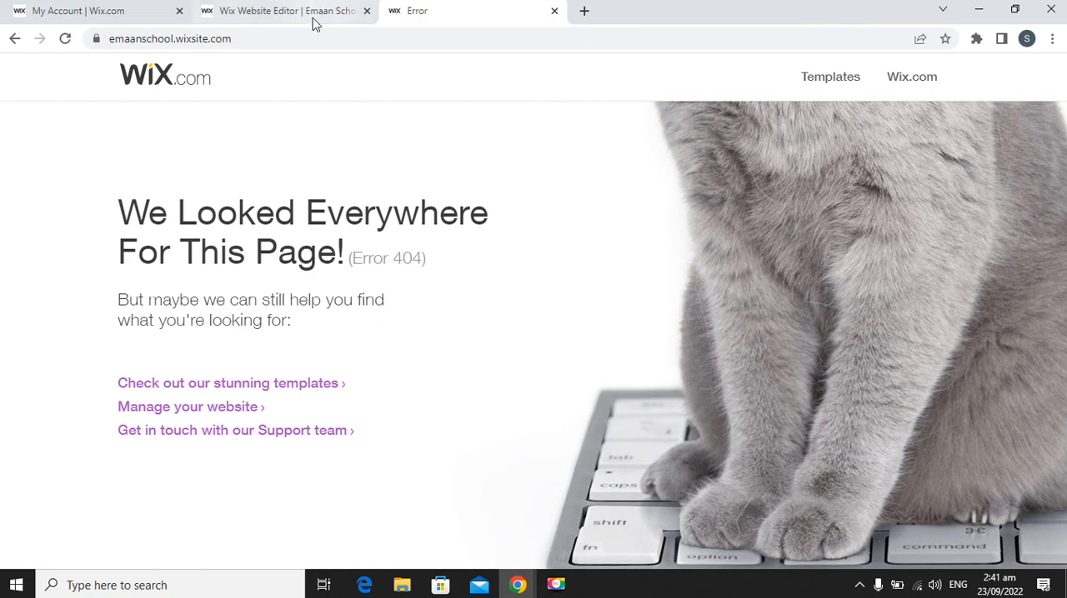
Reopen the live site from the editor's publish confirmation, close the error page, and review the site's web address and home page.
click(245, 16)
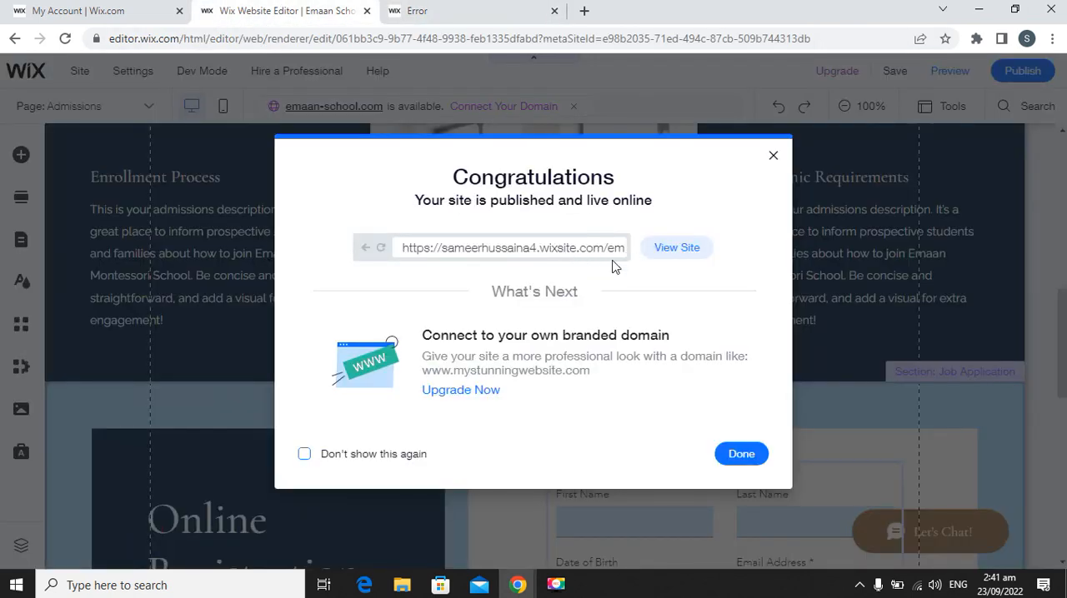
click(672, 249)
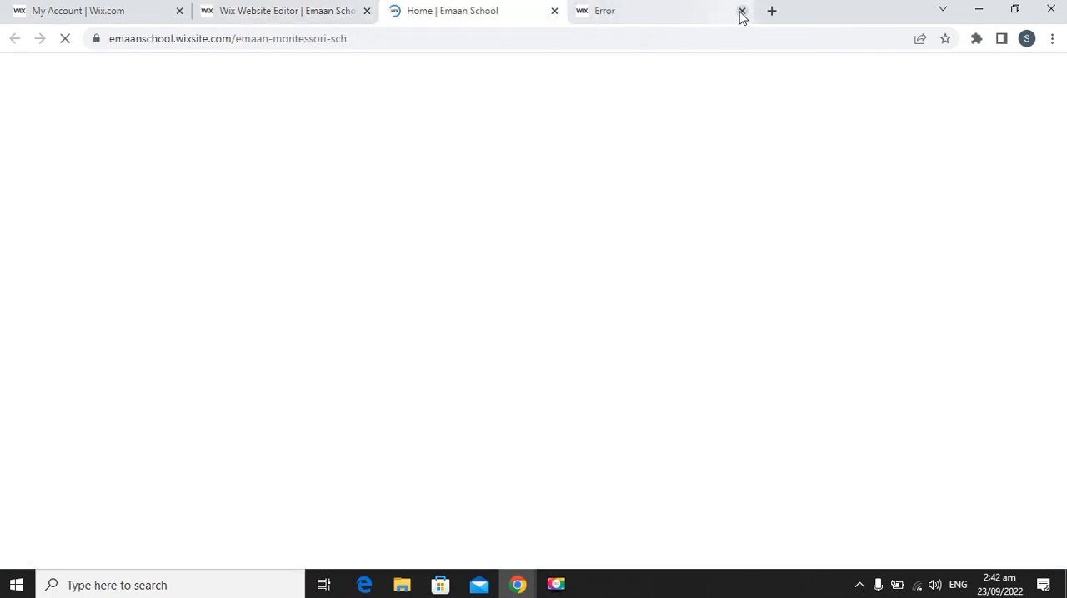
click(741, 11)
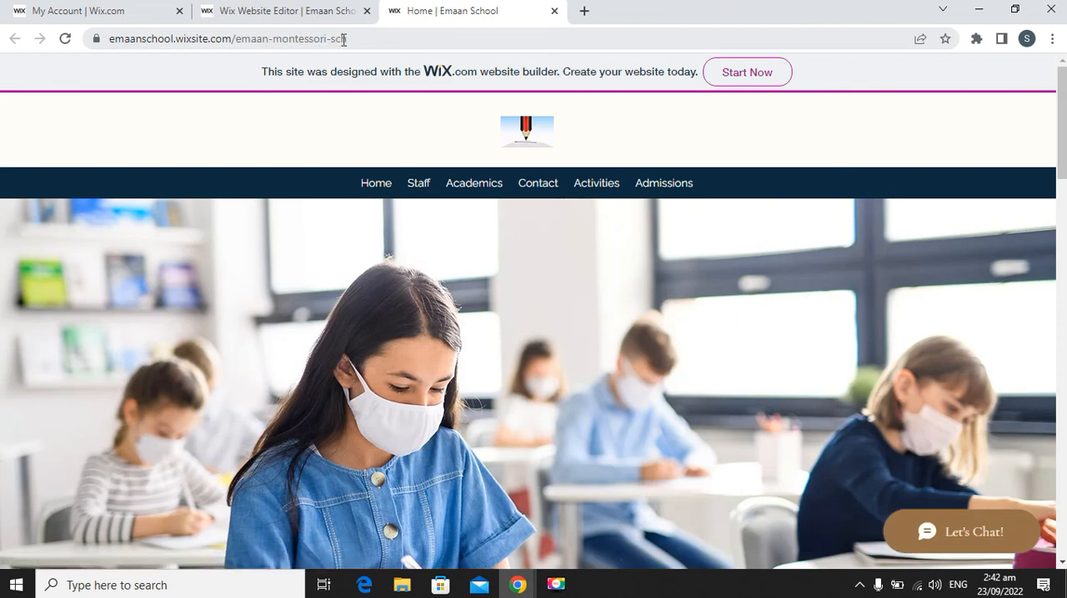
drag(365, 35, 95, 36)
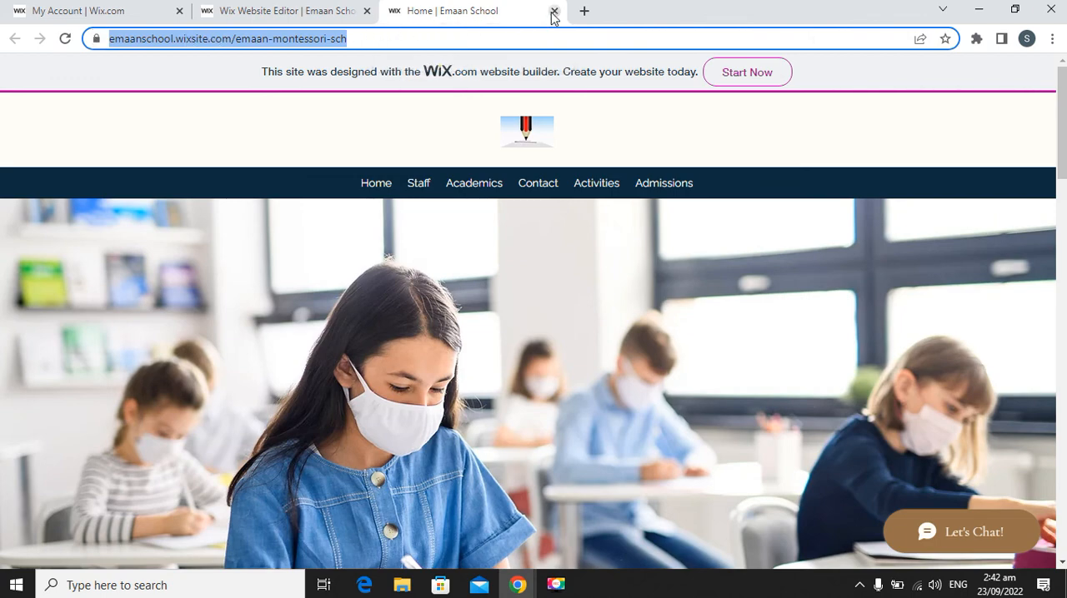
scroll(583, 279, down, 15)
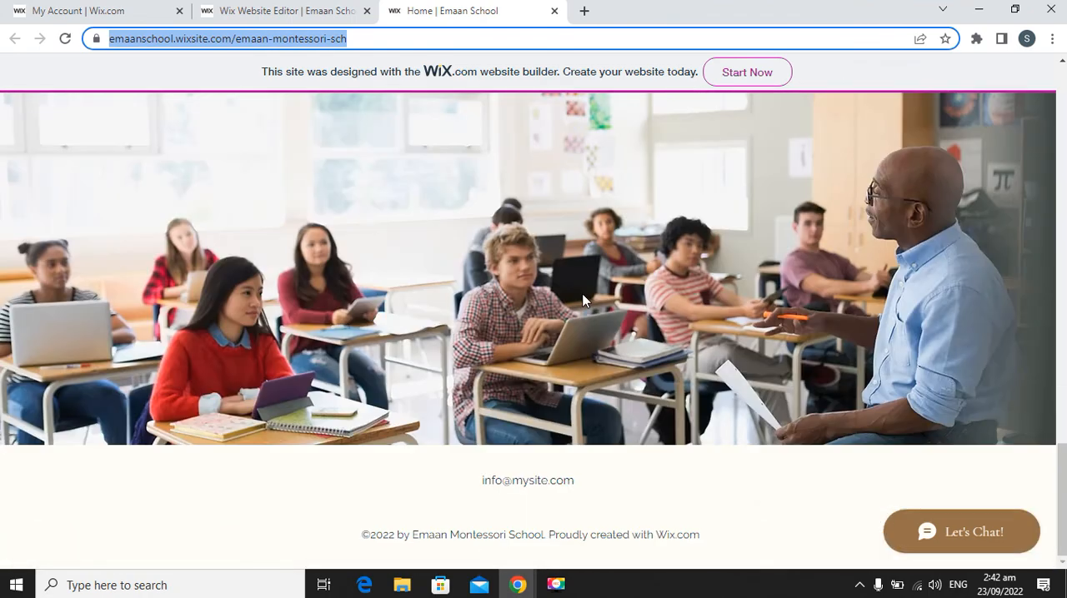
scroll(583, 291, up, 20)
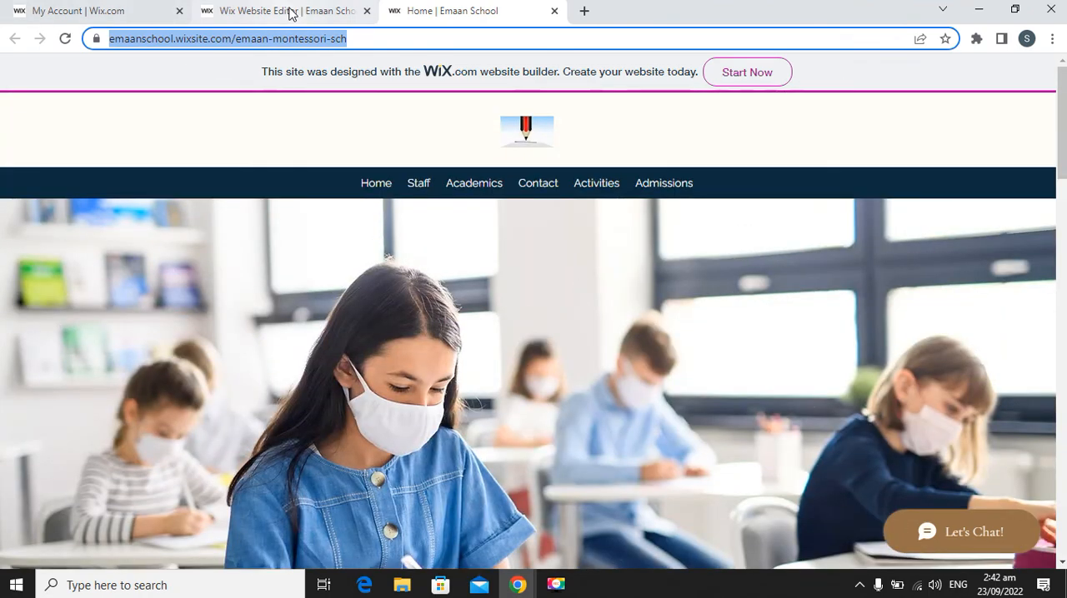
click(288, 10)
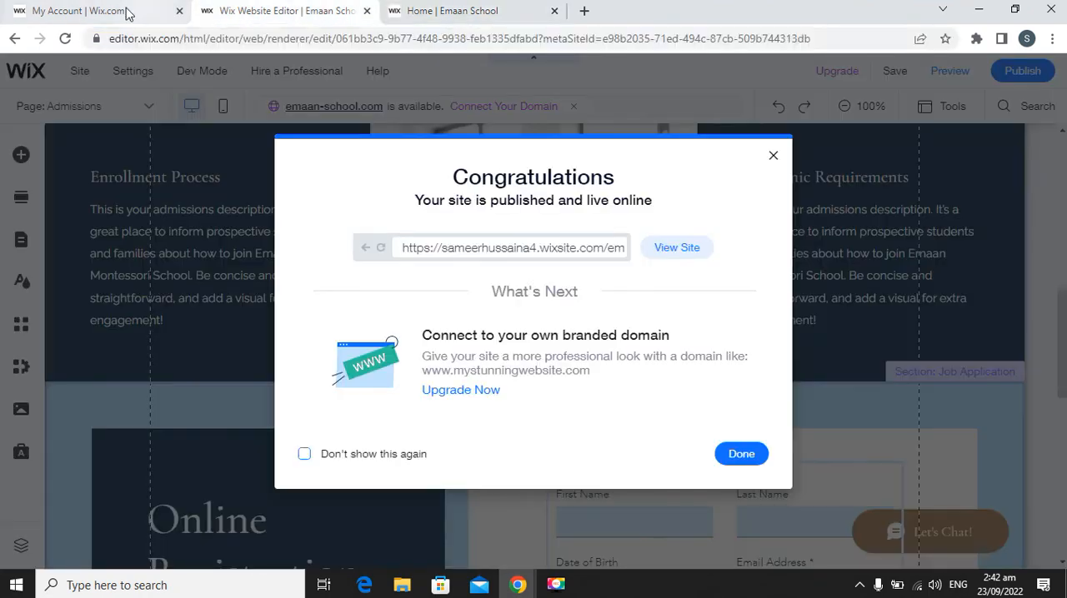
click(463, 392)
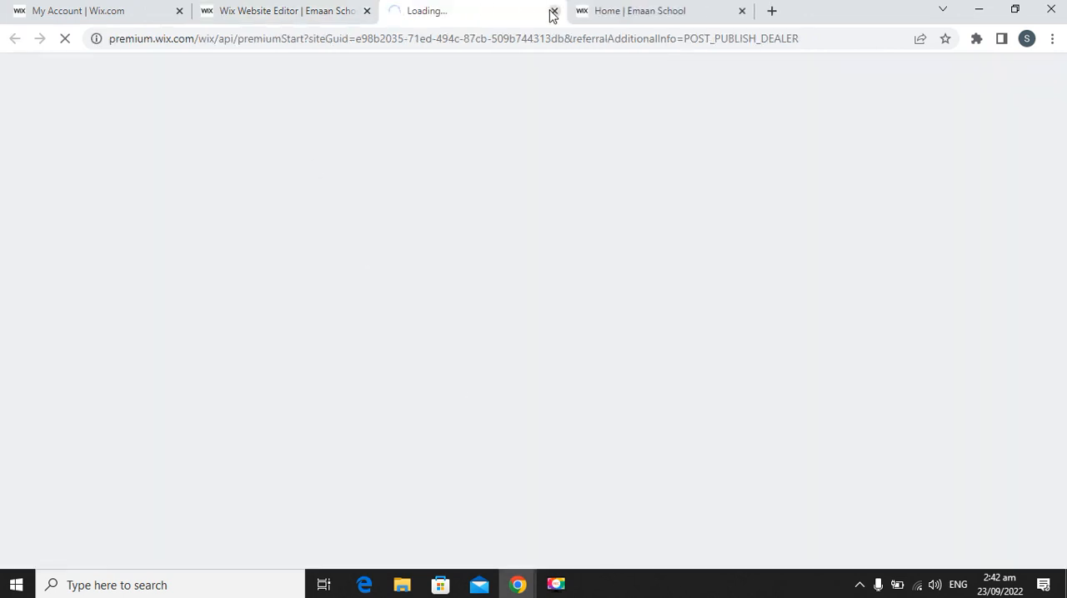
click(553, 10)
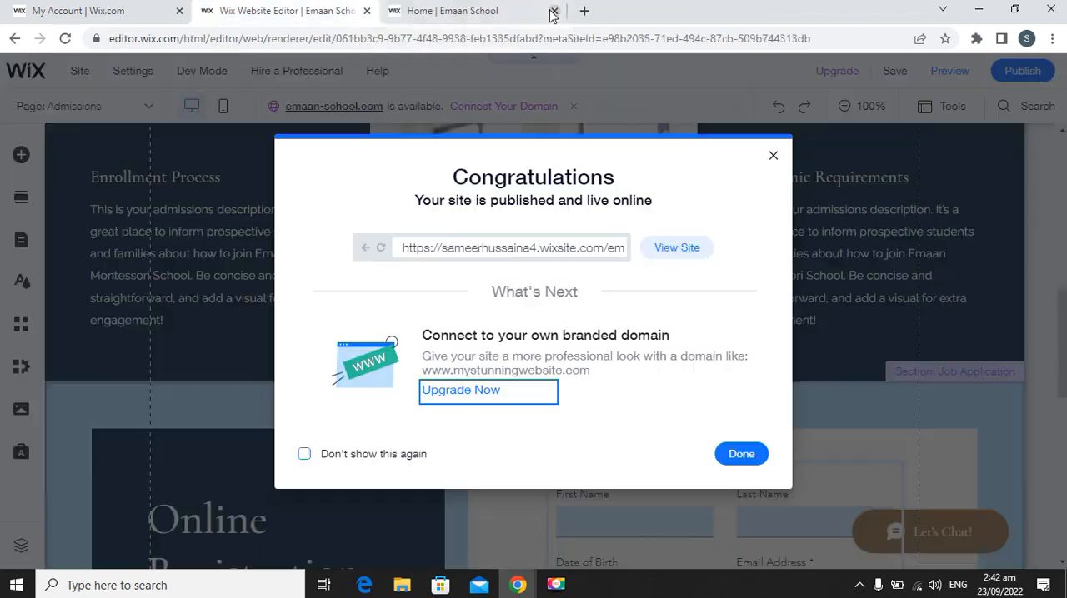
Close the live site and the Website Editor, and go back from the account settings to the site dashboard.
click(553, 11)
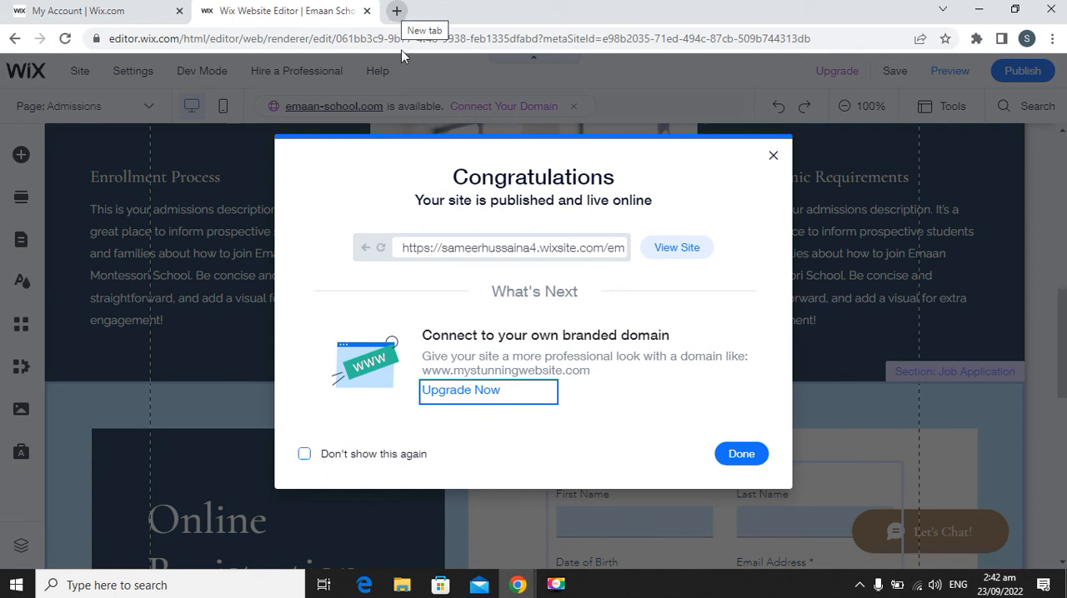
click(367, 11)
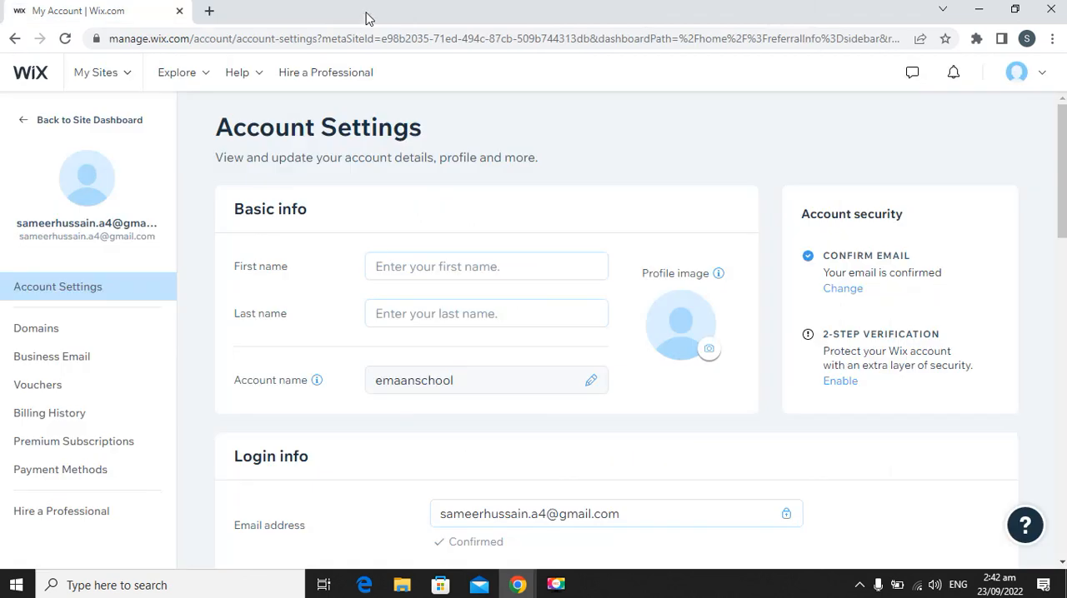
click(22, 122)
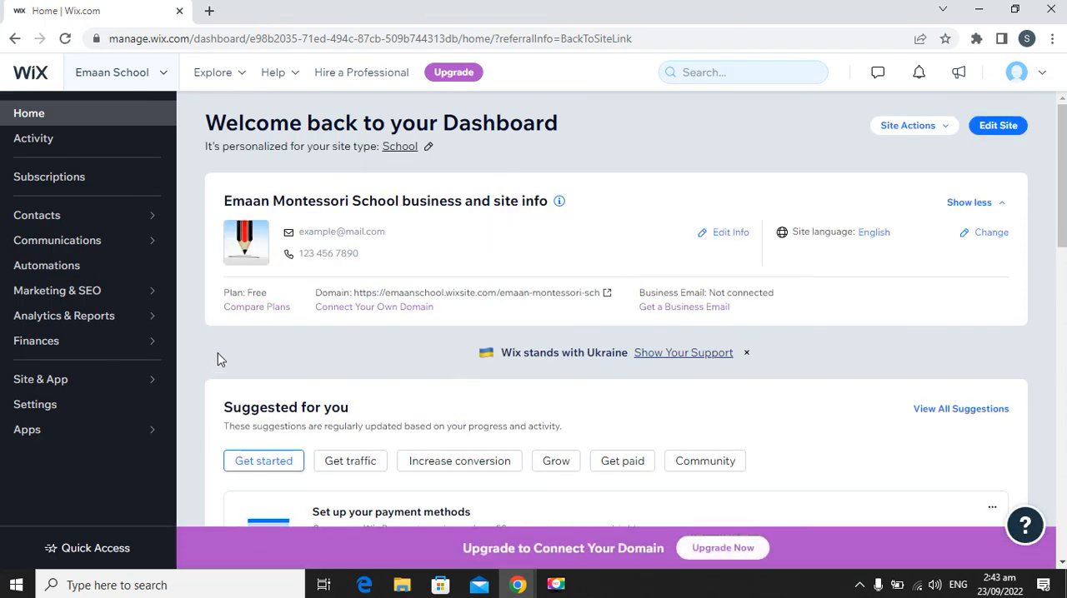
scroll(210, 356, down, 2)
scroll(210, 355, up, 2)
Close the browser window and return to the desktop.
click(980, 15)
click(1048, 10)
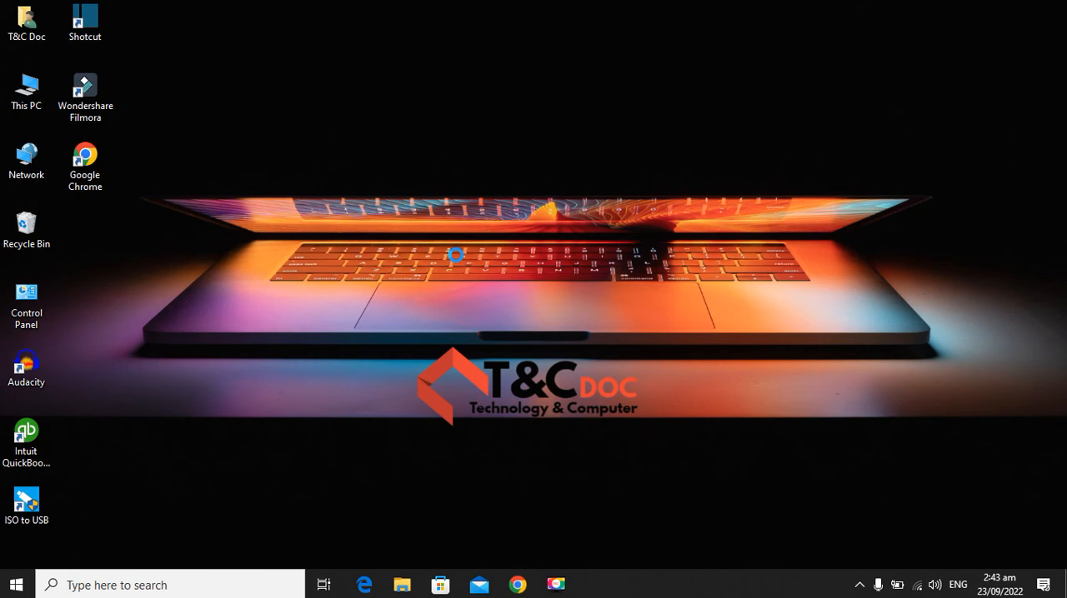
right_click(456, 256)
click(442, 240)
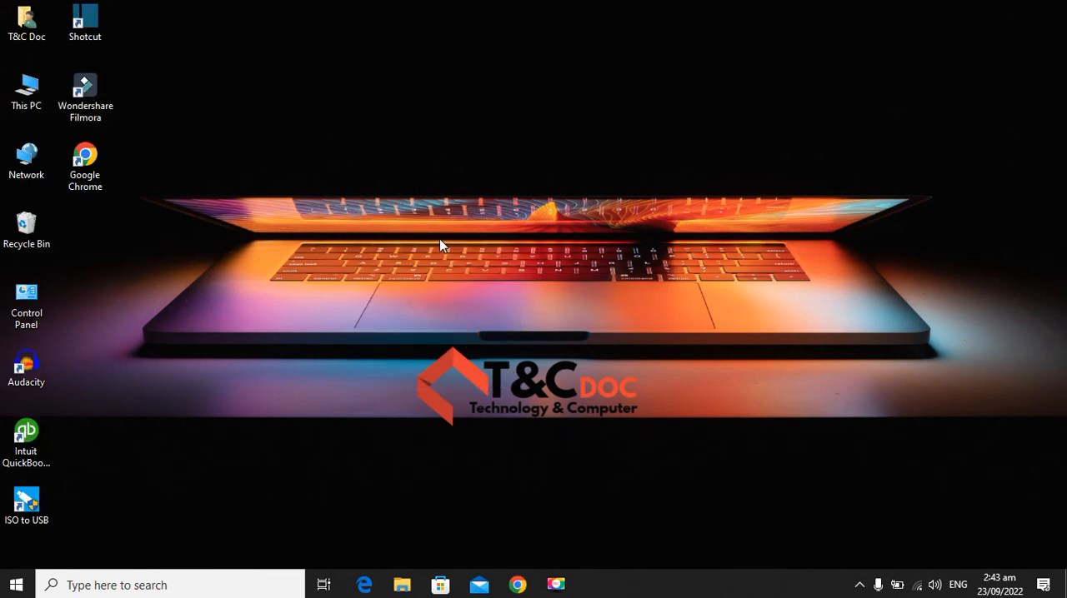